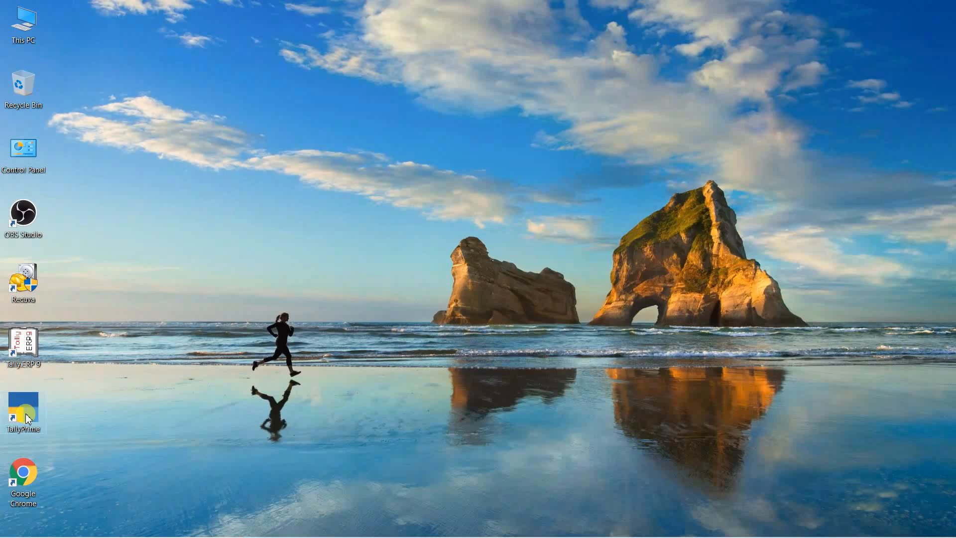
# Step: Launch TallyPrime and continue in Educational Mode to reach Select Company
pyautogui.doubleClick(28, 418)
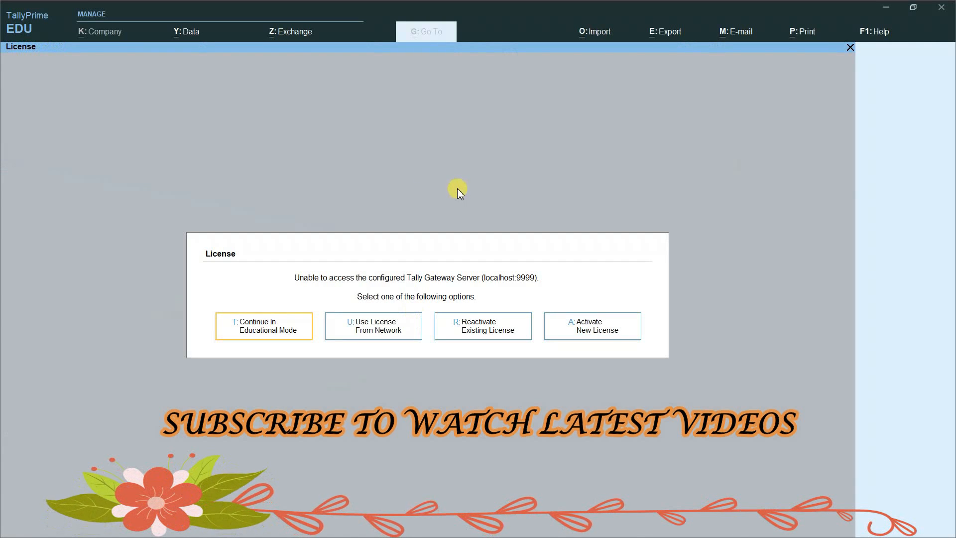
pyautogui.click(265, 331)
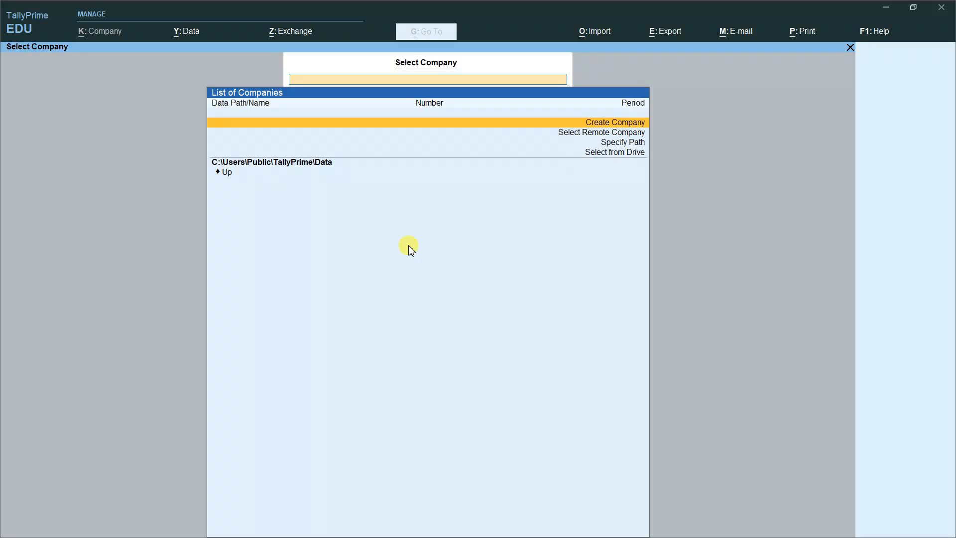
# Step: Create company RD COMPUTER with address NUAPADA, state Odisha and pincode 766105
pyautogui.click(586, 124)
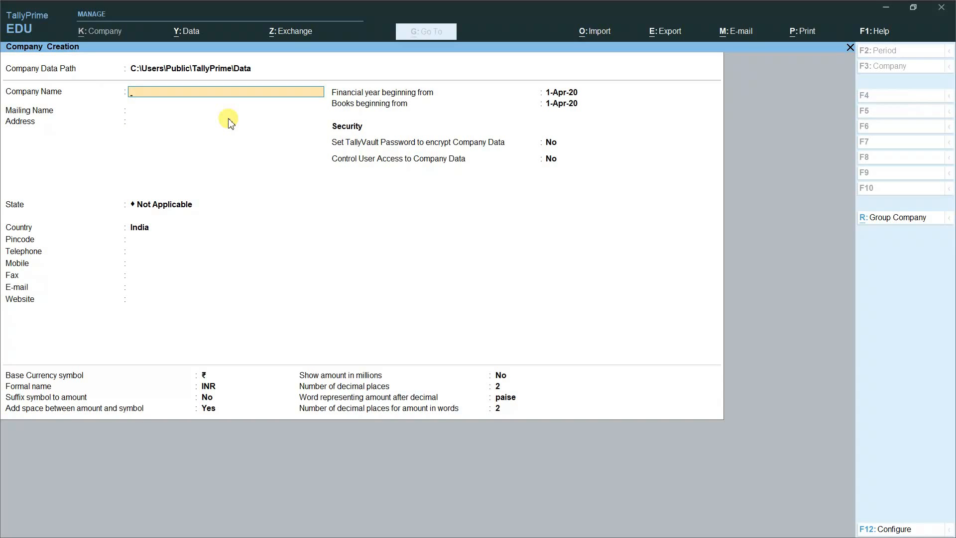
pyautogui.write('RD COMPUTER')
pyautogui.press('Return')
pyautogui.press('Return')
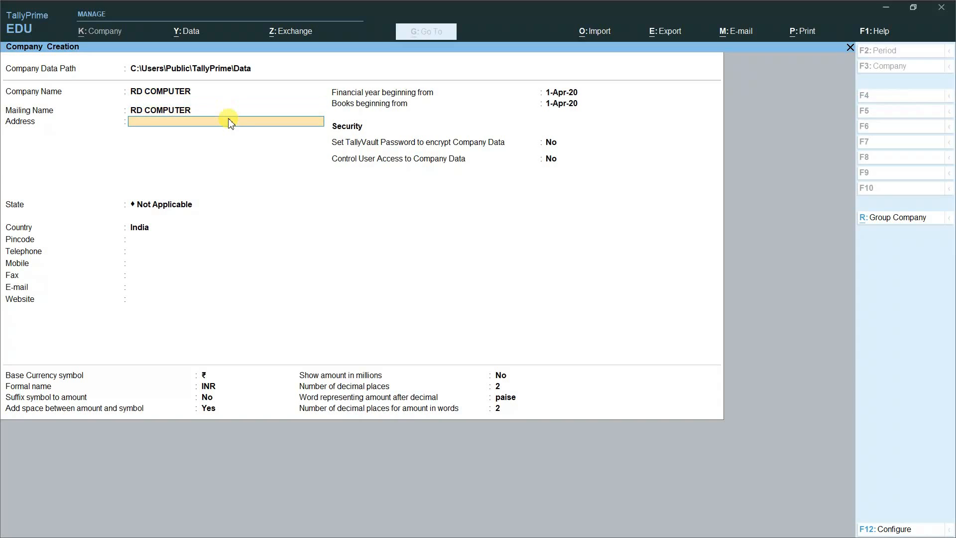
pyautogui.write('NUAPADA')
pyautogui.press('Return')
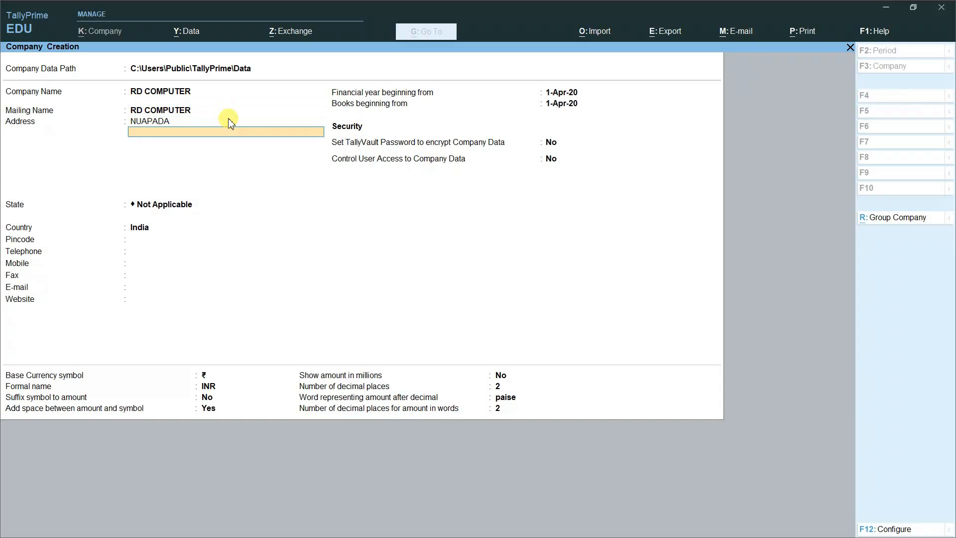
pyautogui.press('Return')
pyautogui.write('O')
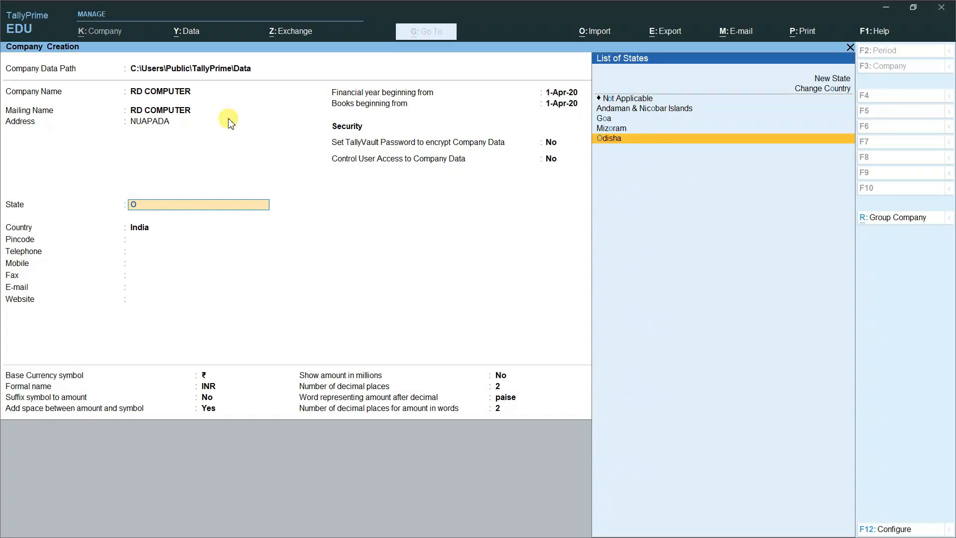
pyautogui.press('Return')
pyautogui.write('766105')
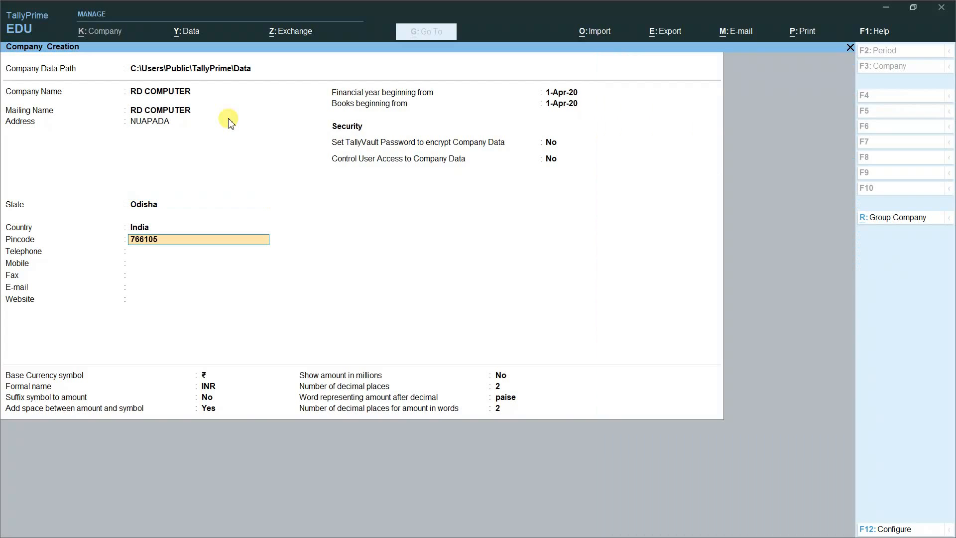
pyautogui.press('Return')
pyautogui.press('Return')
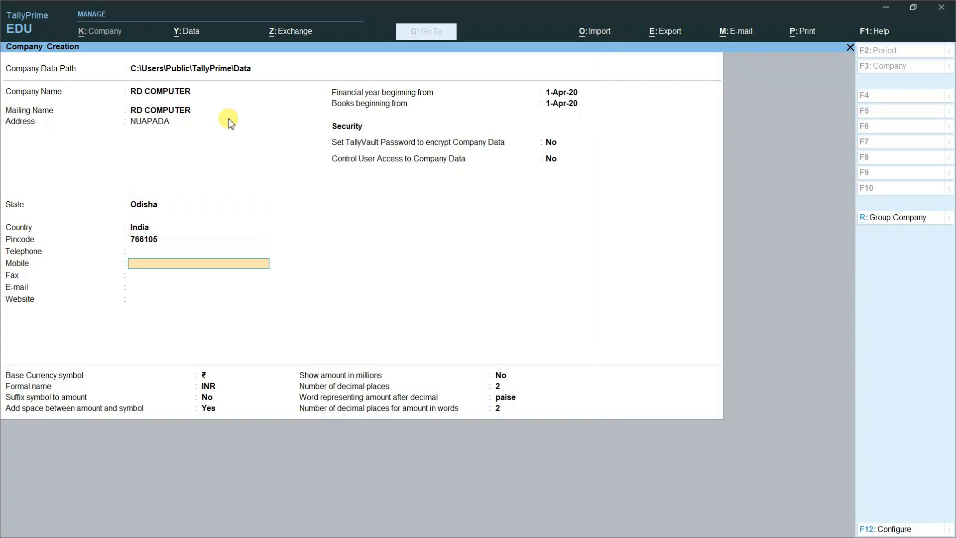
# Step: Accept the default contact, financial year and currency settings and save the company
pyautogui.press('Return')
pyautogui.press('Return')
pyautogui.press('Return')
pyautogui.press('Return')
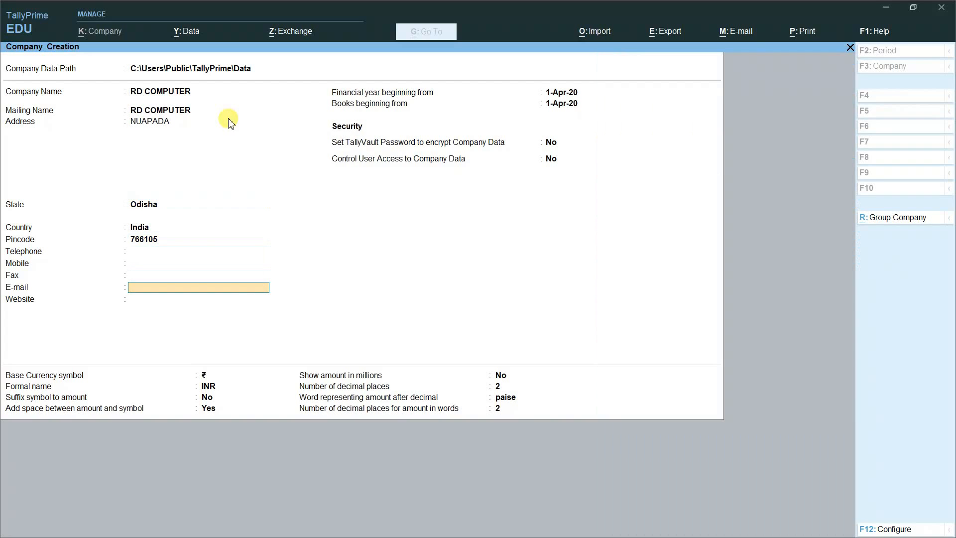
pyautogui.press('Return')
pyautogui.press('Return')
pyautogui.press('Return')
pyautogui.press('Return')
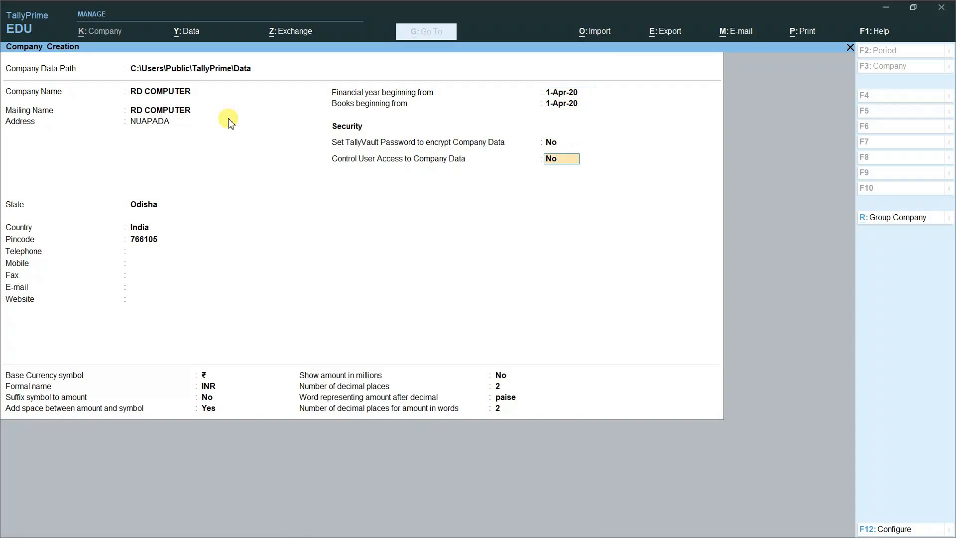
pyautogui.press('Return')
pyautogui.press('Return')
pyautogui.press('Return')
pyautogui.press('Return')
pyautogui.press('Return')
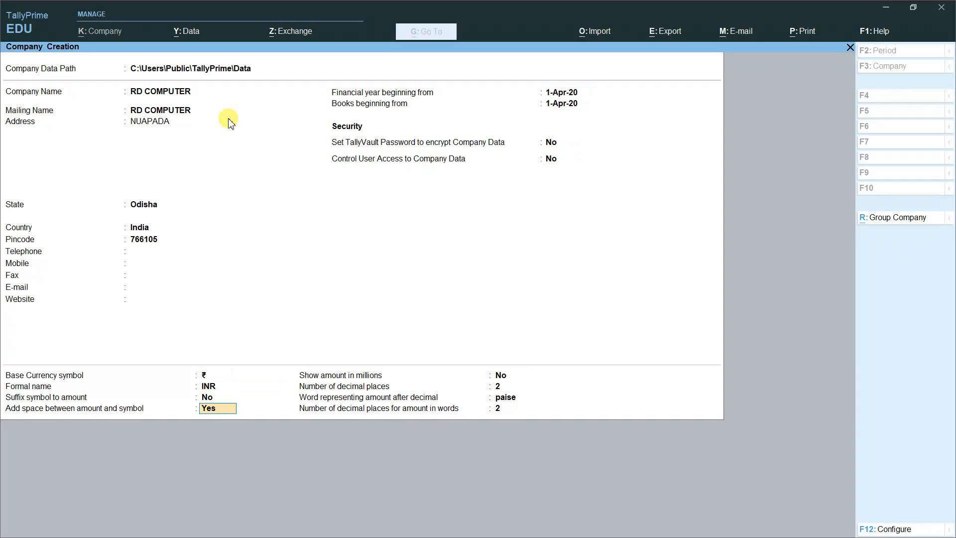
pyautogui.press('Return')
pyautogui.press('Return')
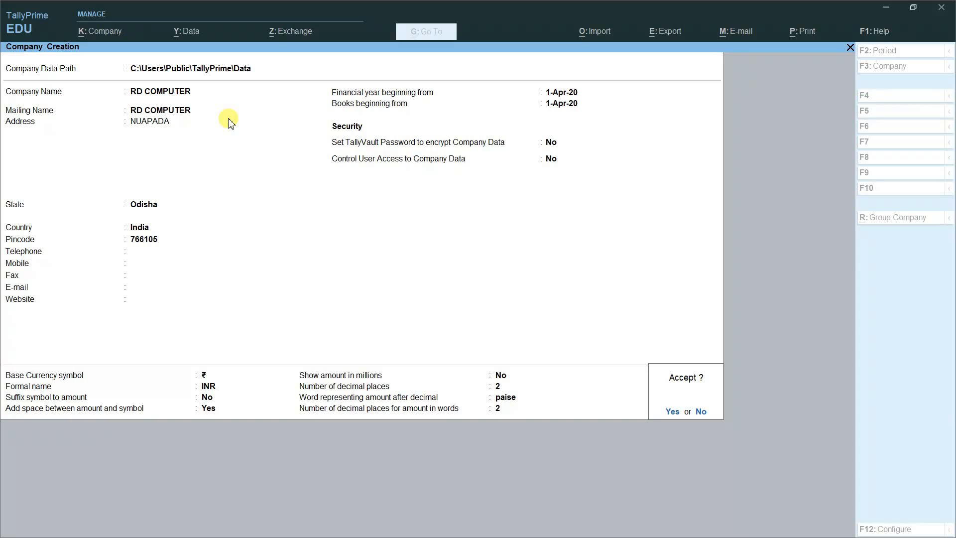
pyautogui.press('Return')
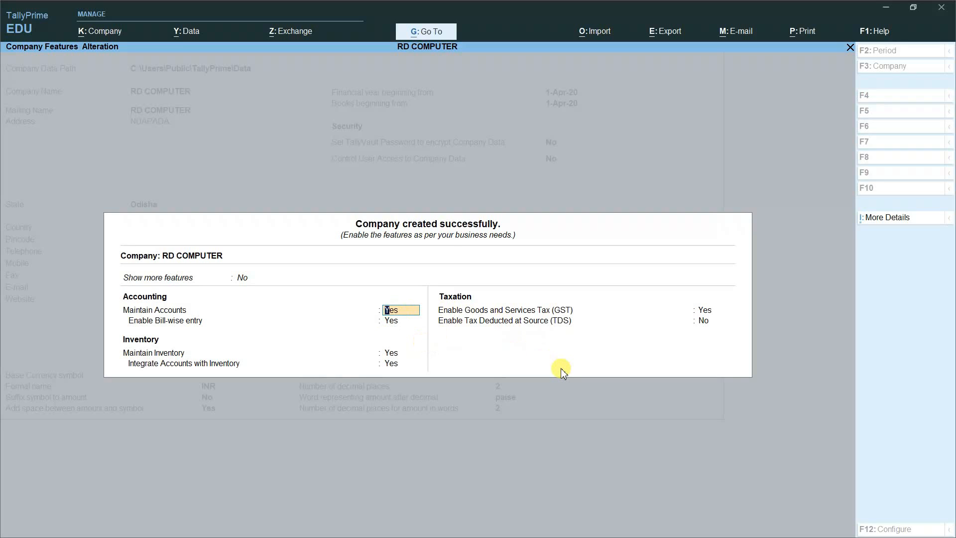
# Step: Keep accounts maintenance on, set GST to No, and accept the company features
pyautogui.press('Return')
pyautogui.press('Return')
pyautogui.press('Return')
pyautogui.press('Return')
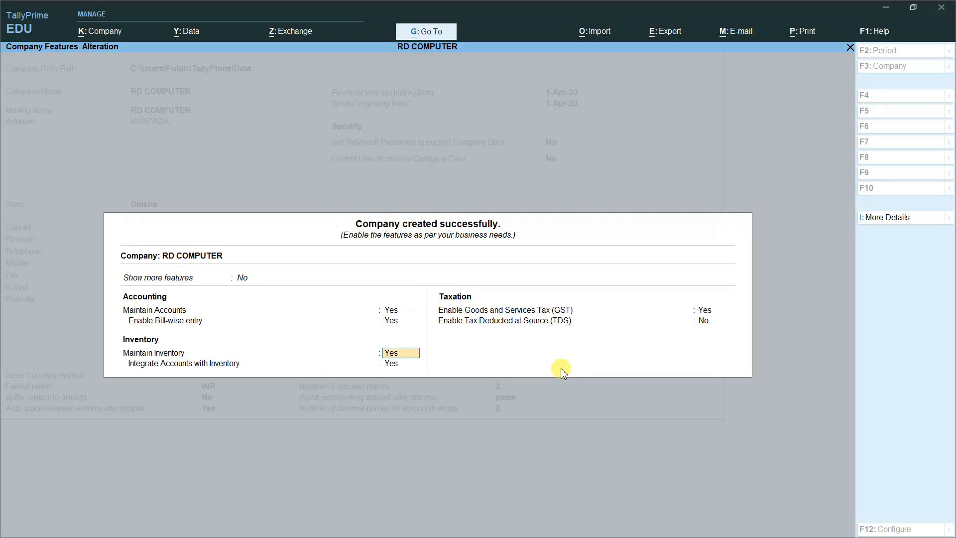
pyautogui.write('N')
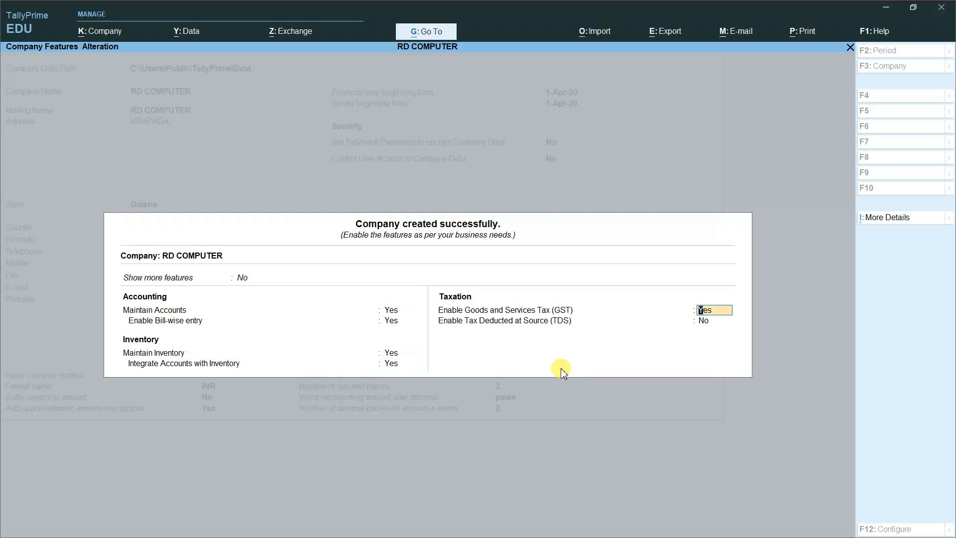
pyautogui.press('Return')
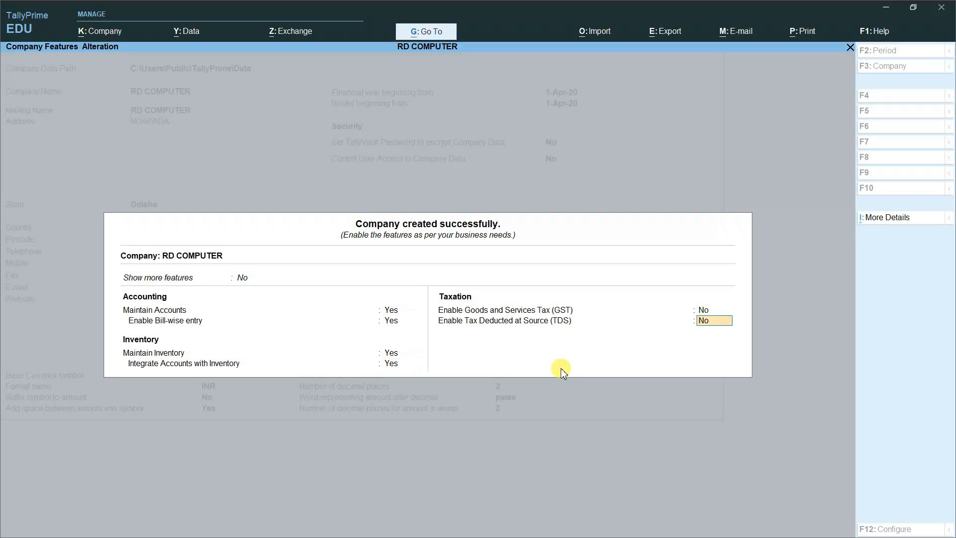
pyautogui.press('Return')
pyautogui.click(560, 368)
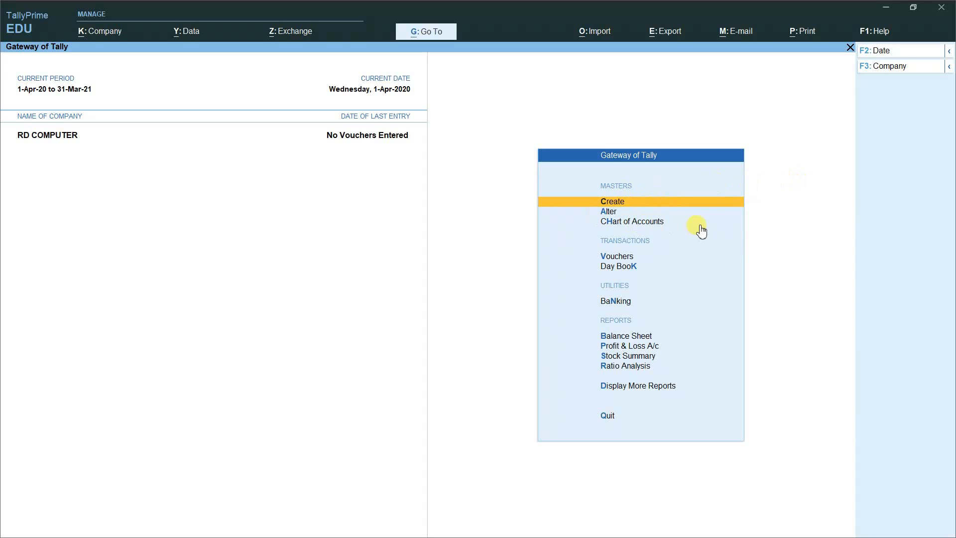
# Step: Dismiss the List of Masters and open Company Features alteration with F11
pyautogui.click(645, 201)
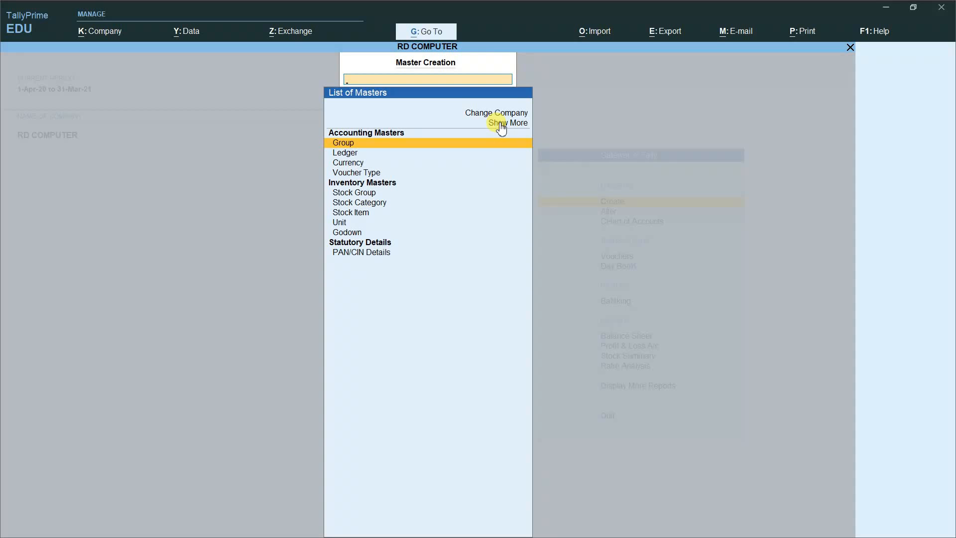
pyautogui.press('Escape')
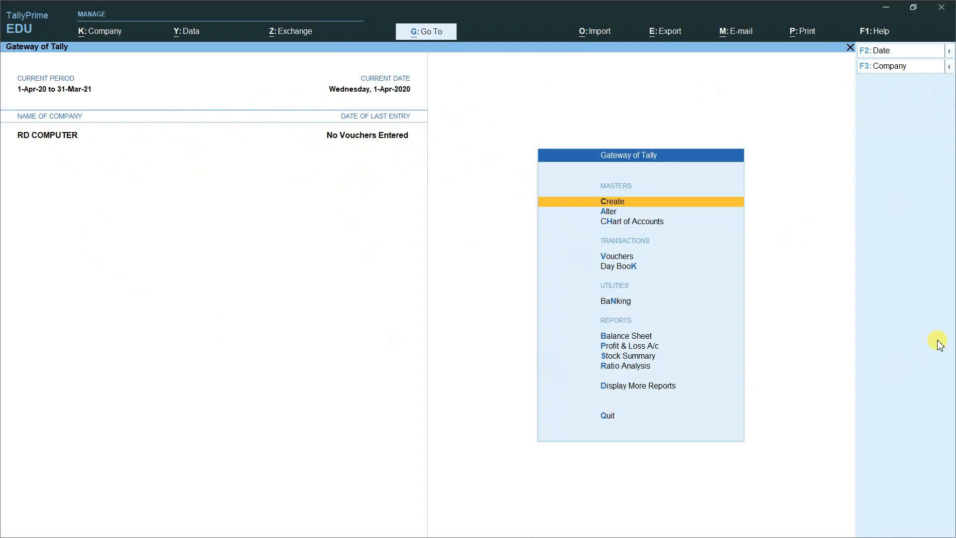
pyautogui.press('F11')
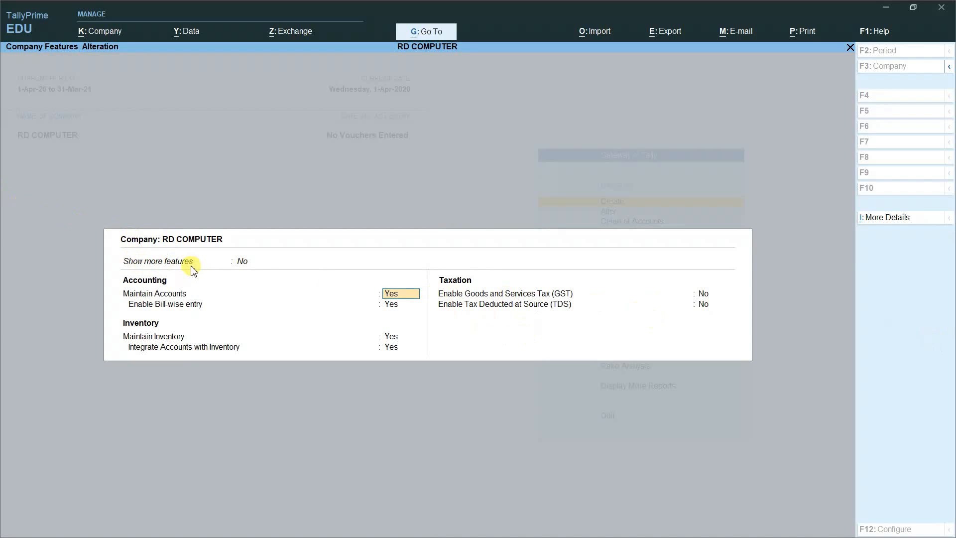
# Step: Set both Show more features and Show all features to Yes
pyautogui.click(243, 263)
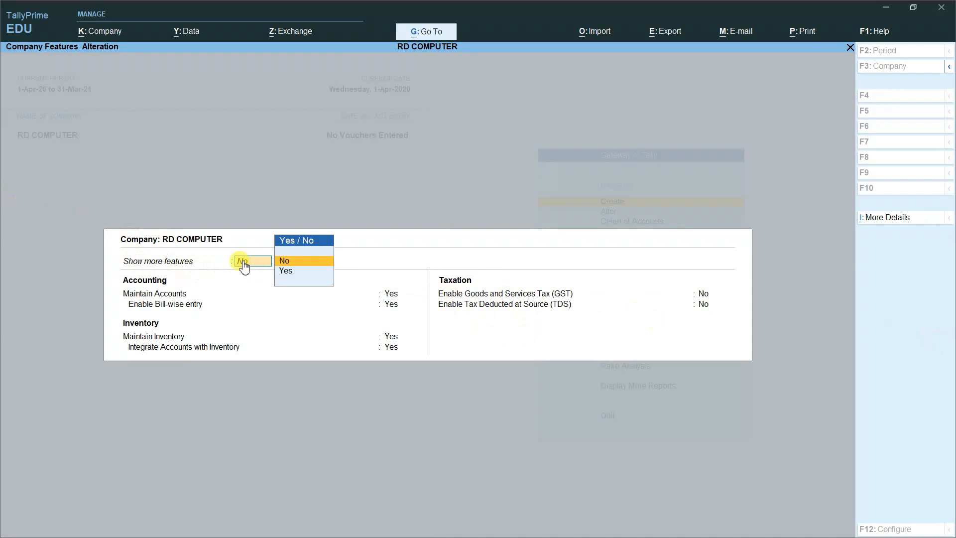
pyautogui.click(290, 276)
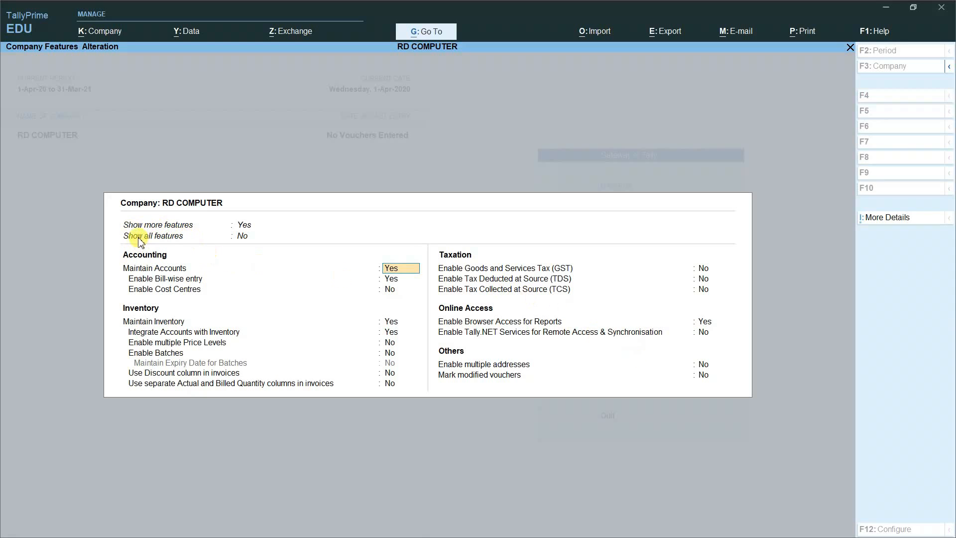
pyautogui.click(243, 237)
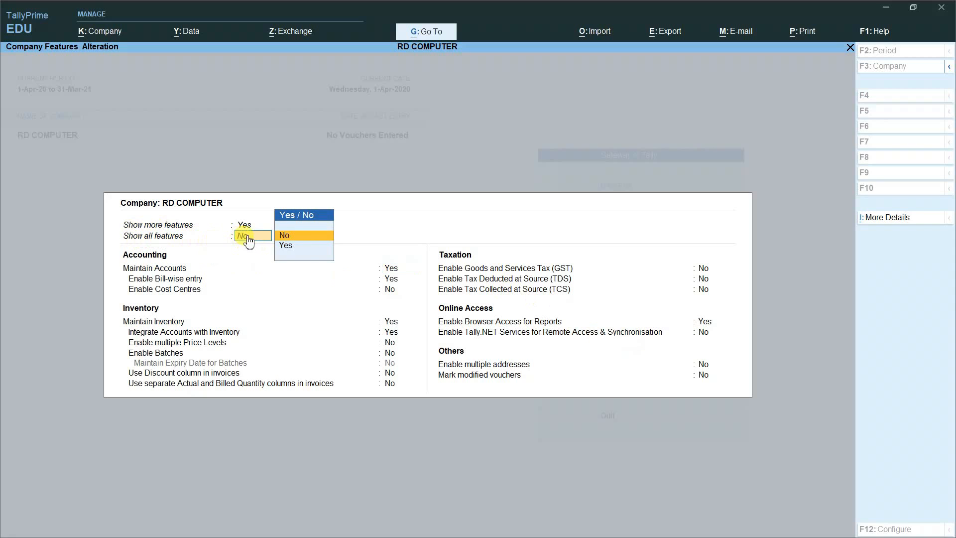
pyautogui.click(288, 246)
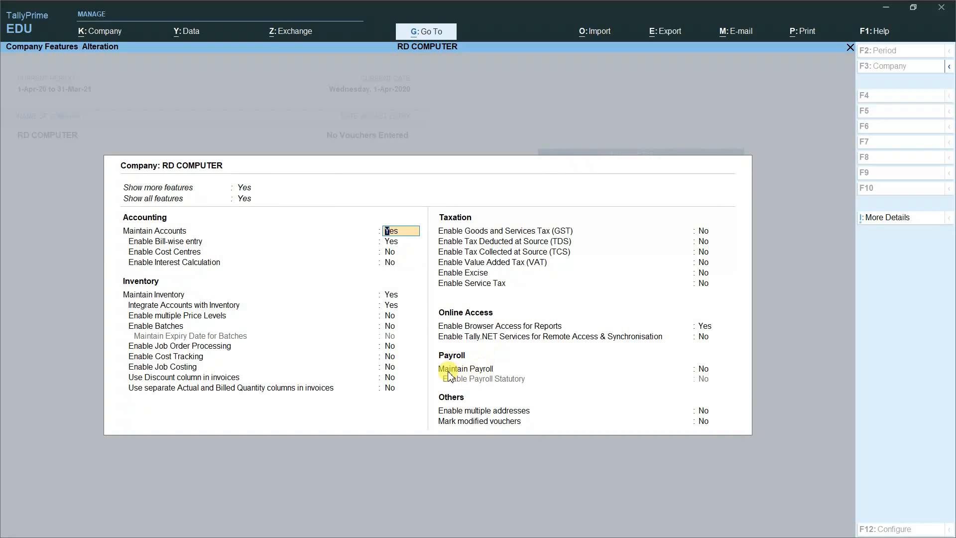
# Step: Set Maintain Payroll to Yes, save the features and return to the masters list
pyautogui.click(703, 370)
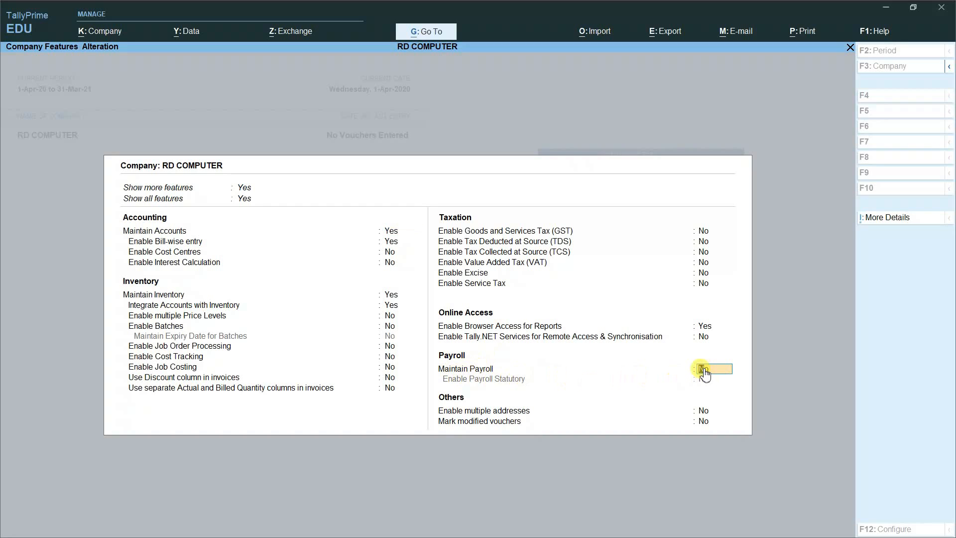
pyautogui.write('Yes')
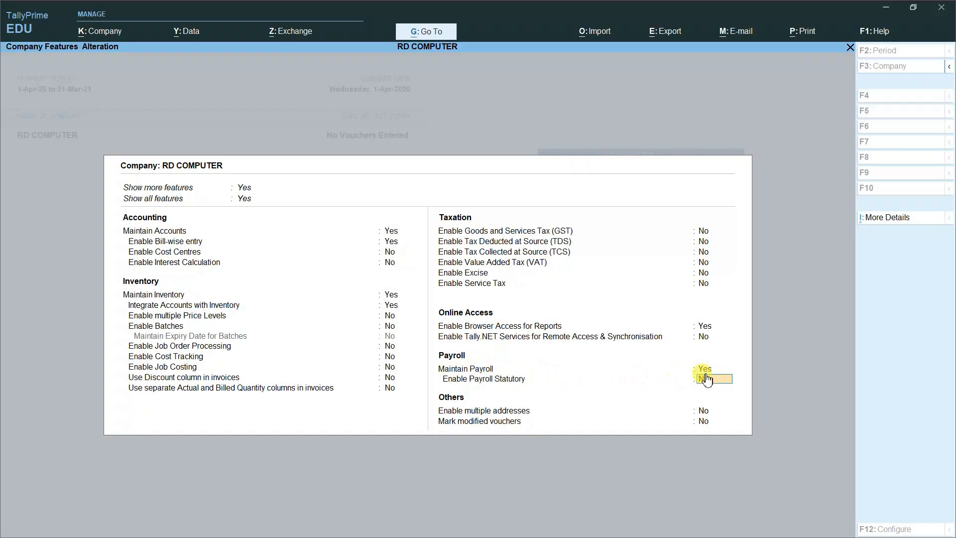
pyautogui.press('Return')
pyautogui.press('Return')
pyautogui.press('Return')
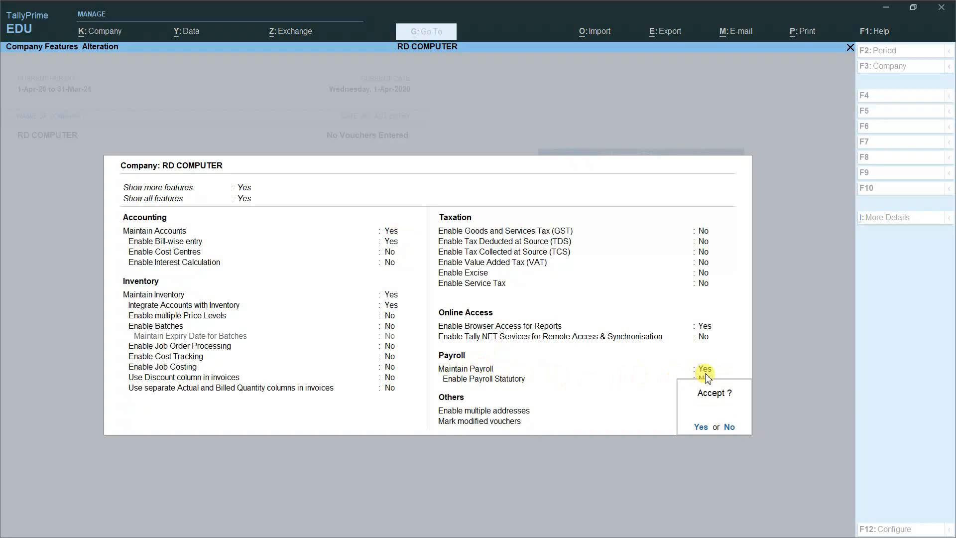
pyautogui.press('Return')
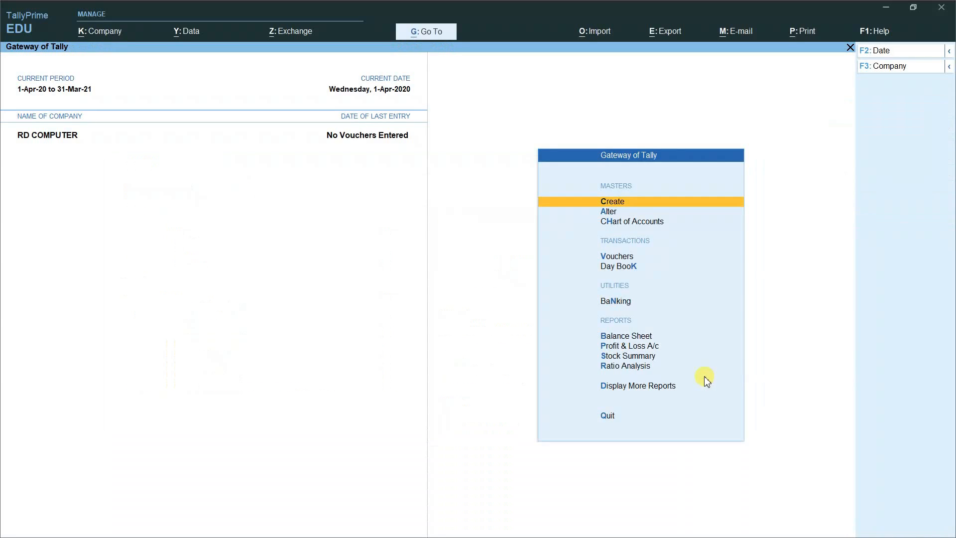
pyautogui.click(619, 206)
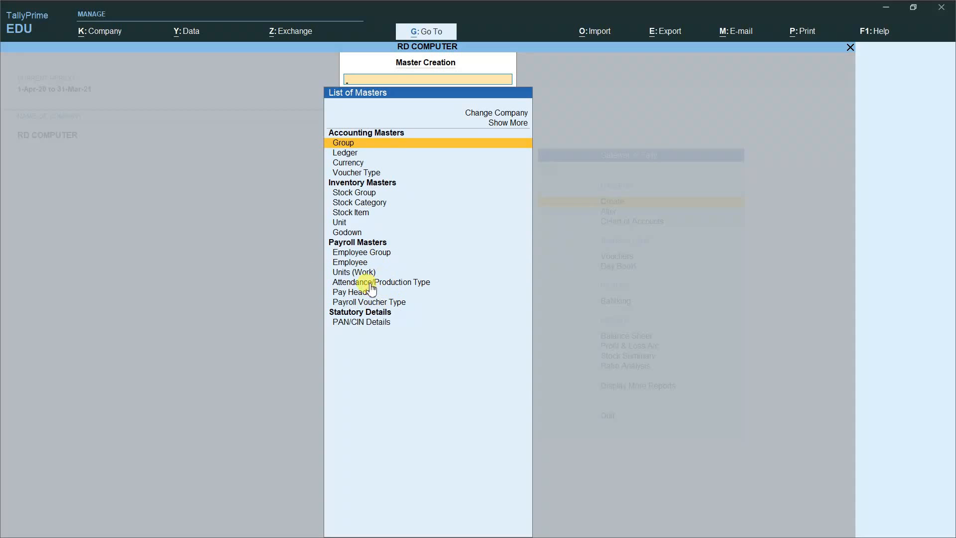
# Step: Choose Attendance/Production Type under Payroll Masters to start a new type
pyautogui.click(402, 282)
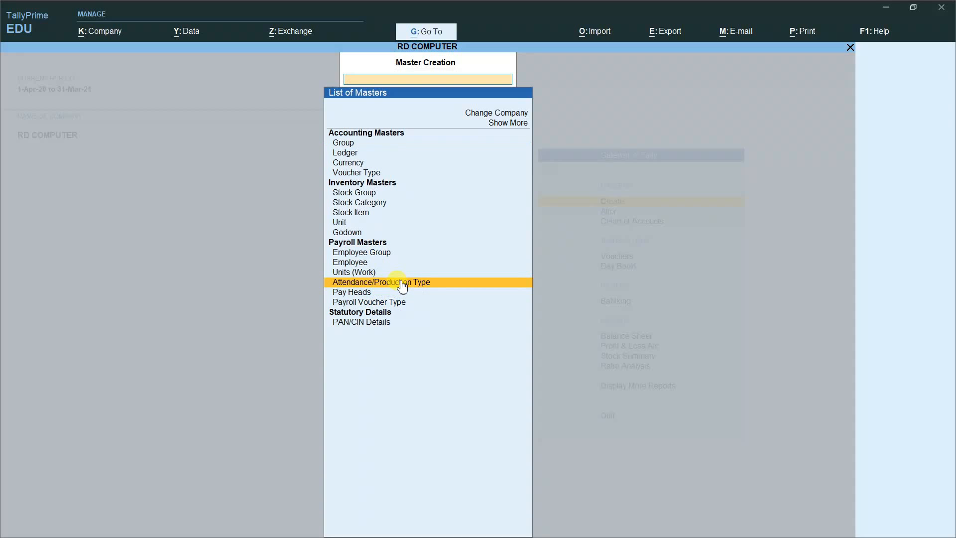
pyautogui.click(401, 283)
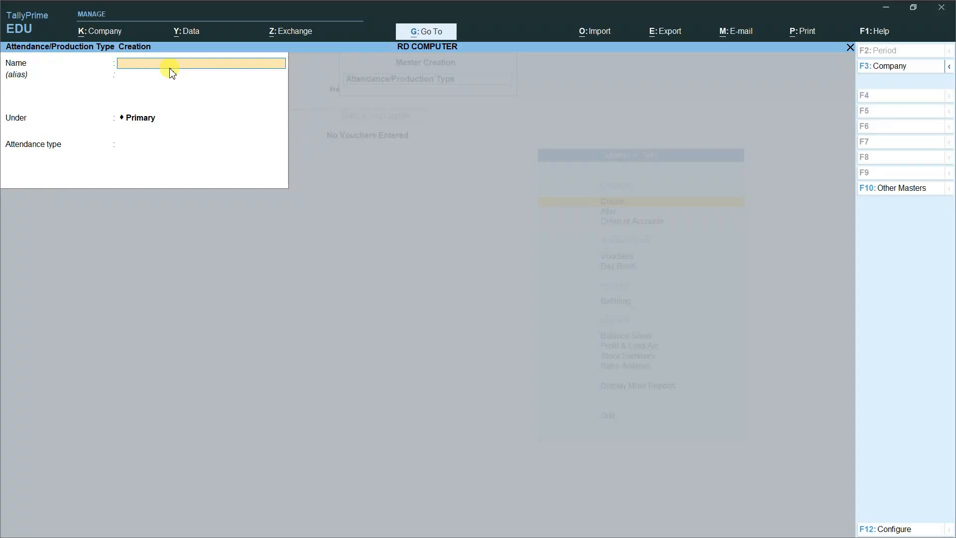
# Step: Save attendance type ABSENT under Primary with type Leave without Pay
pyautogui.write('ABSENT')
pyautogui.press('Return')
pyautogui.press('Return')
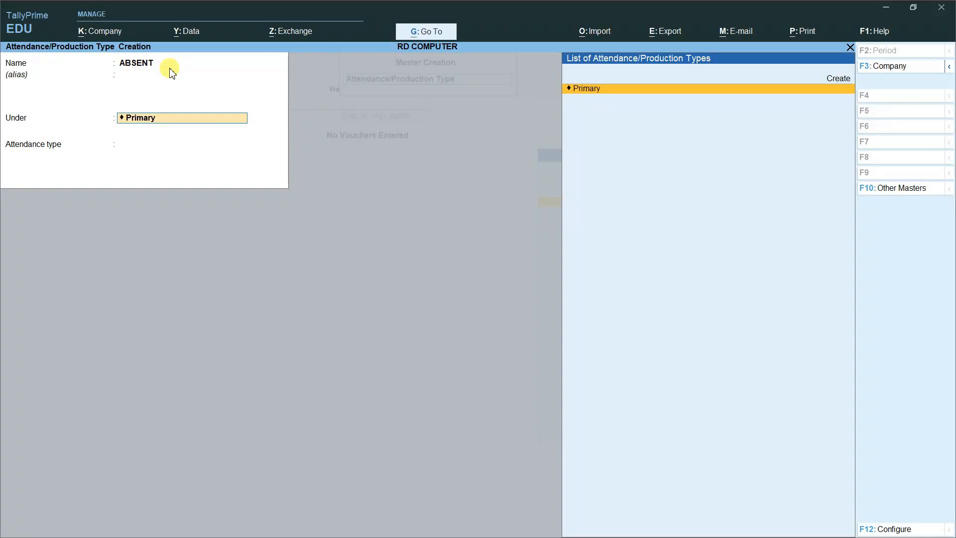
pyautogui.press('Return')
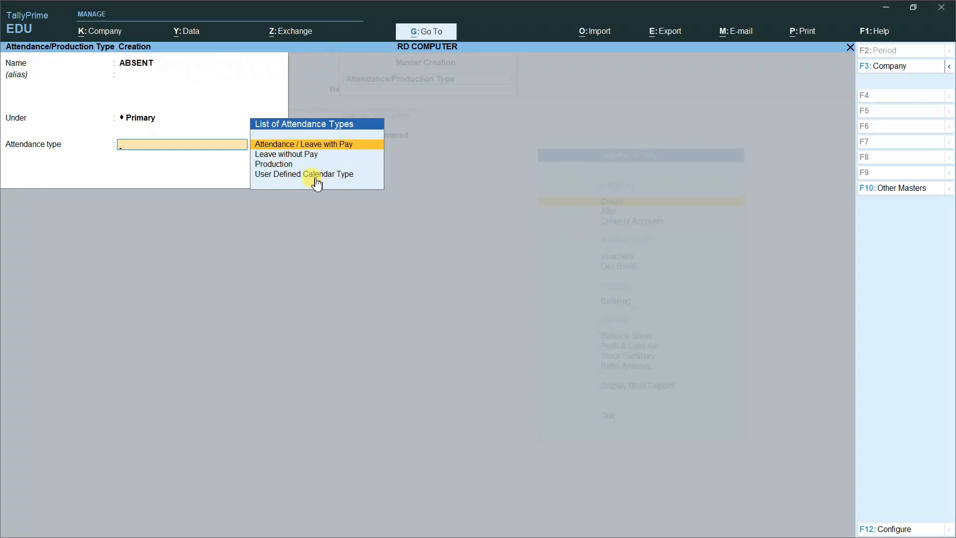
pyautogui.press('Down')
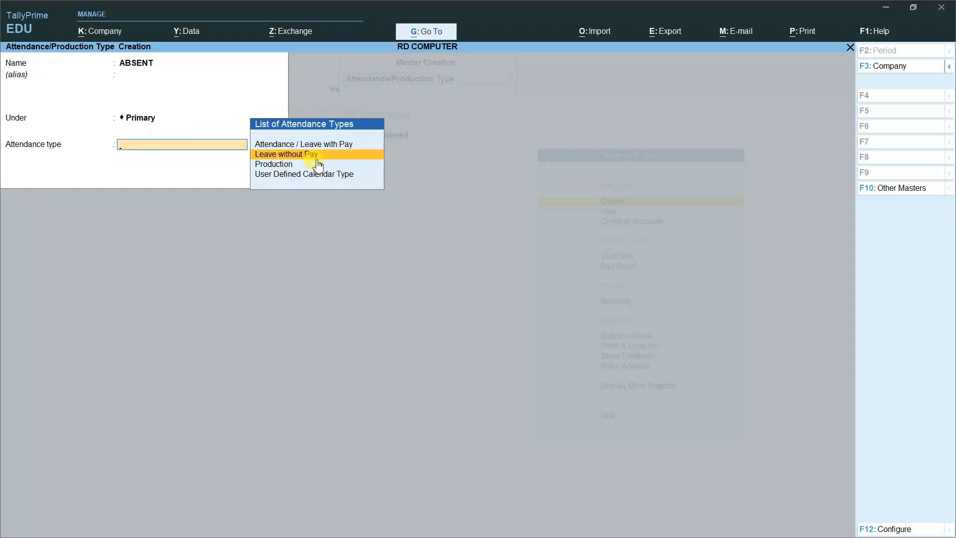
pyautogui.click(316, 157)
pyautogui.click(317, 161)
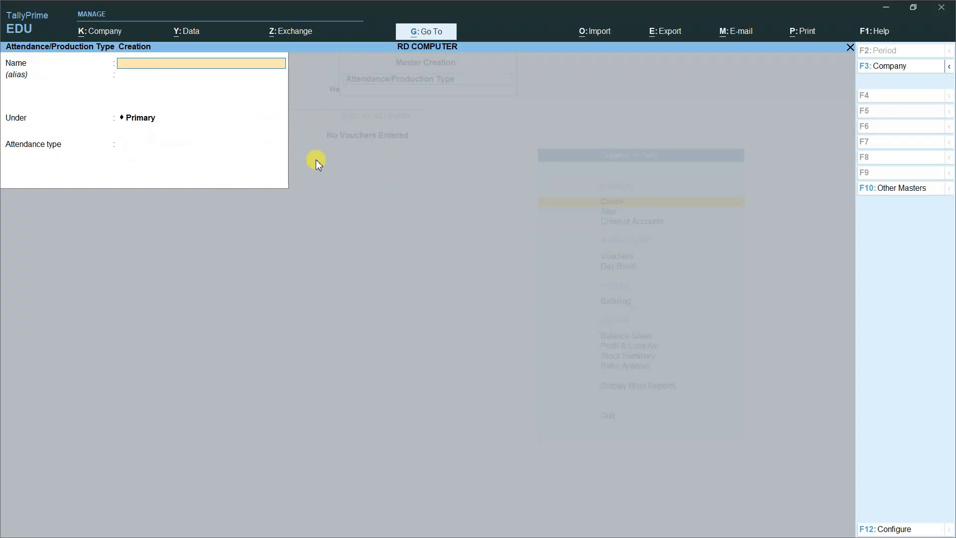
# Step: Enter OVERTIME as a Production type and begin a new unit with Alt+C
pyautogui.write('OVERTIME')
pyautogui.press('Return')
pyautogui.press('Return')
pyautogui.press('Return')
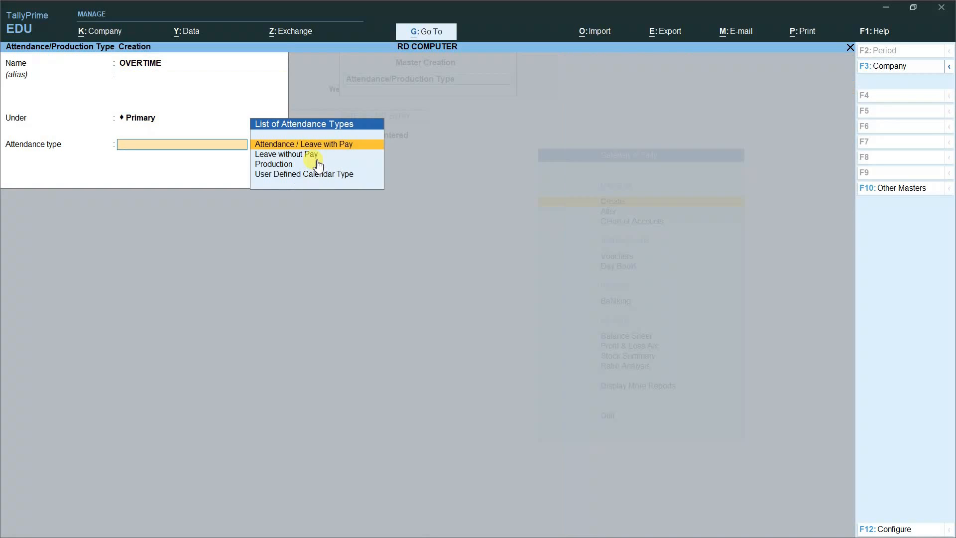
pyautogui.press('Down')
pyautogui.press('Down')
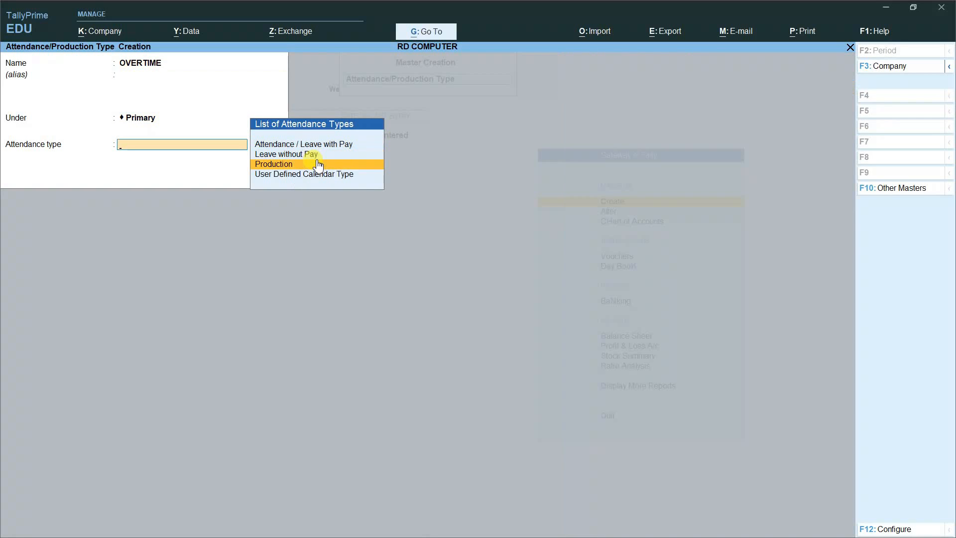
pyautogui.press('Return')
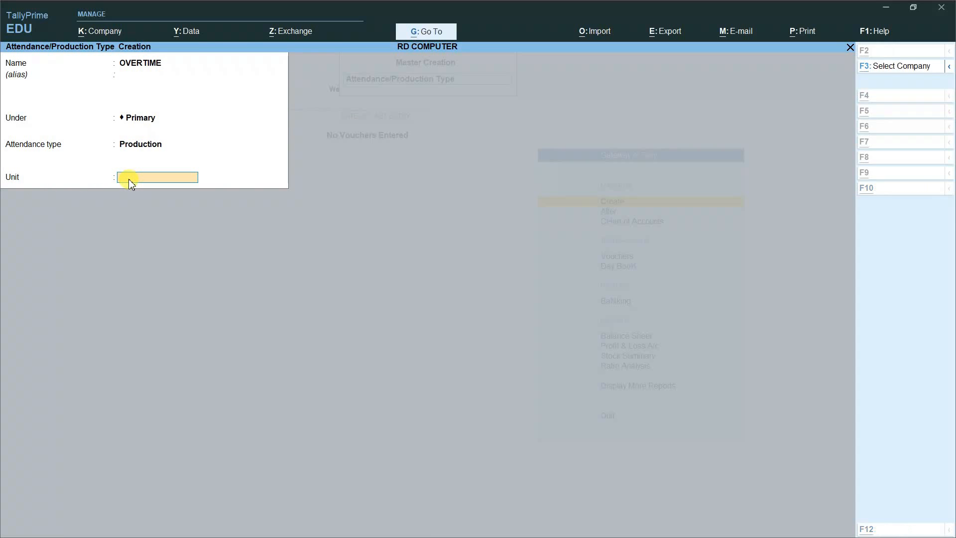
pyautogui.hotkey('alt', 'c')
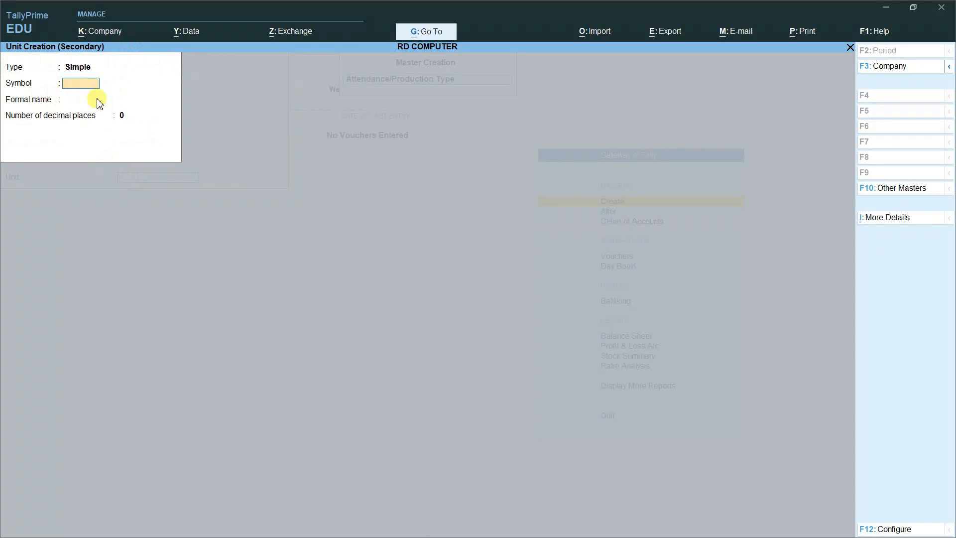
# Step: Create unit HRS (formal name HOURS, 0 decimals) and save OVERTIME using it
pyautogui.write('HRS')
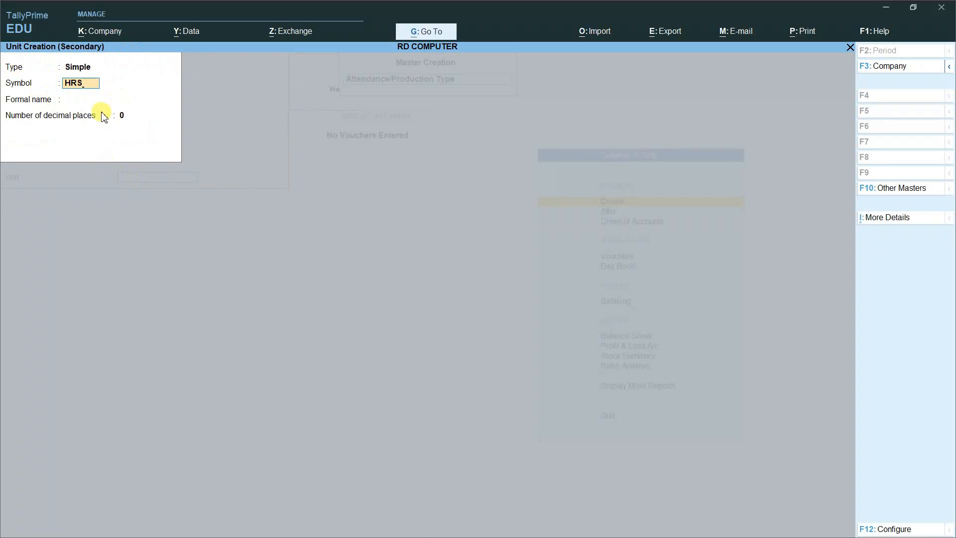
pyautogui.press('Return')
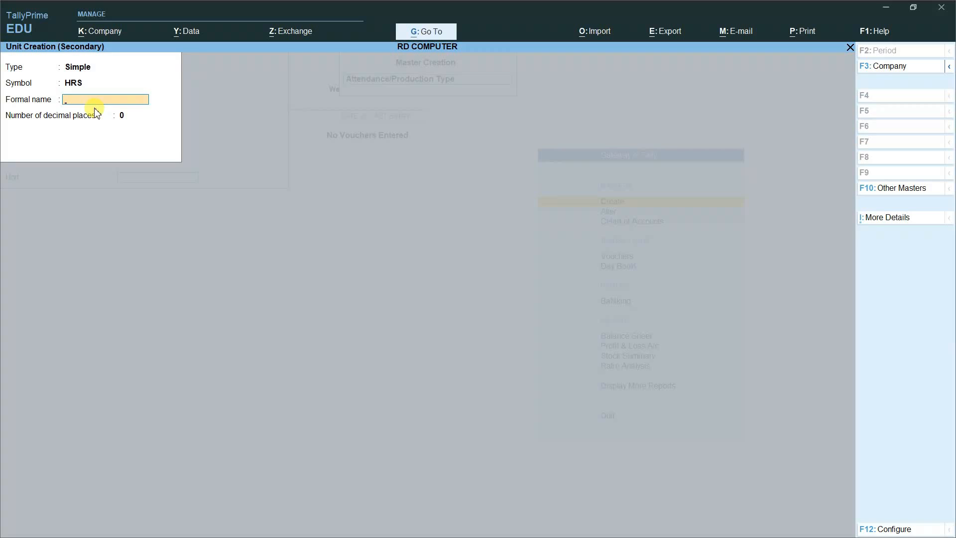
pyautogui.write('HOURS')
pyautogui.press('Return')
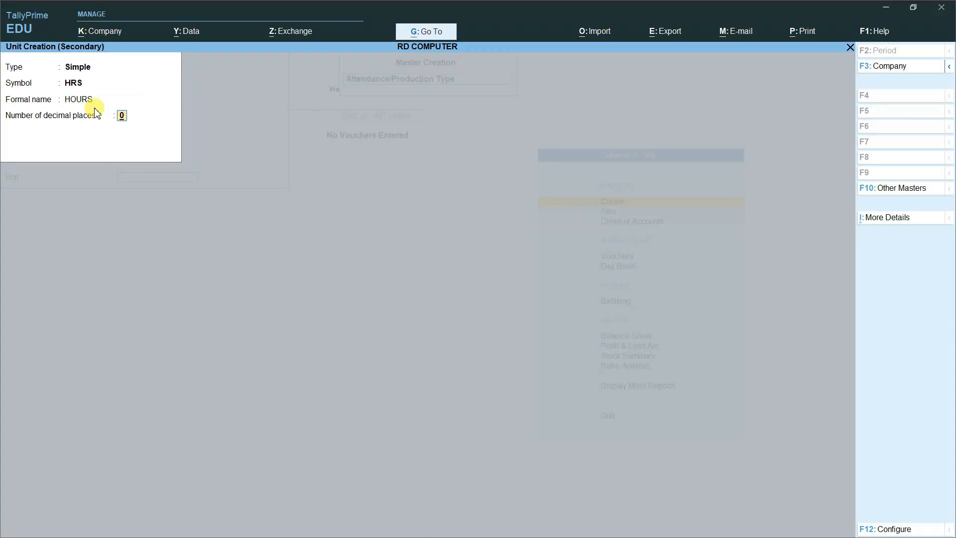
pyautogui.press('Return')
pyautogui.click(95, 109)
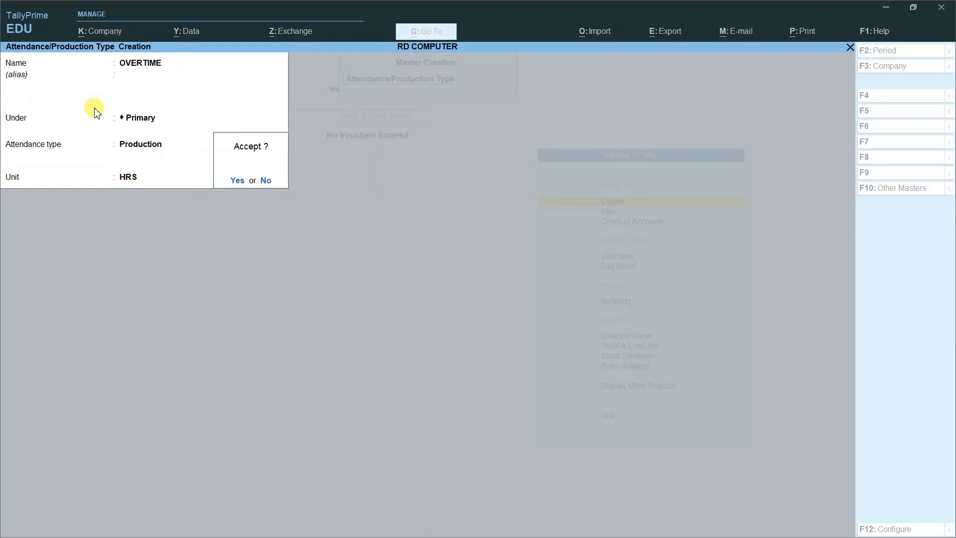
pyautogui.press('Return')
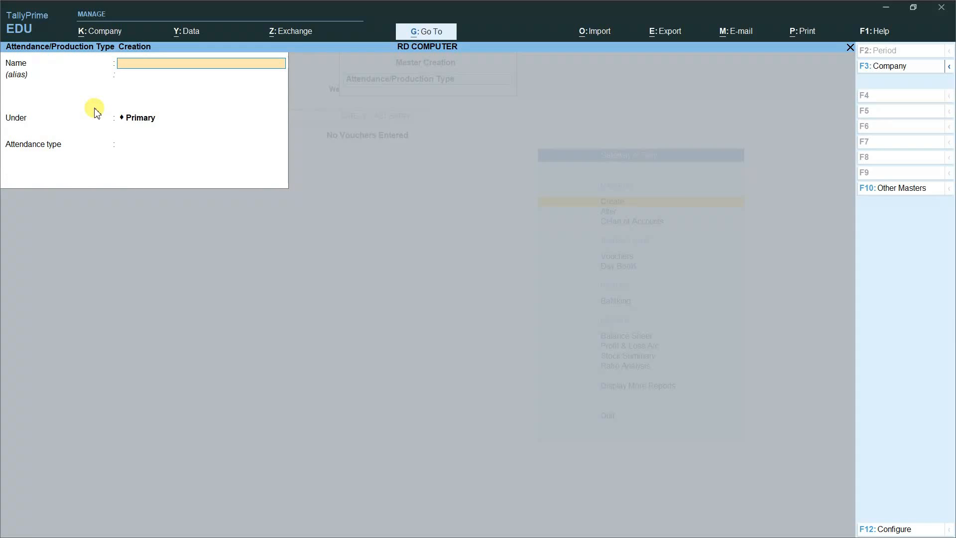
# Step: Quit the blank attendance form and start a new Pay Head from Payroll Masters
pyautogui.press('Escape')
pyautogui.press('Return')
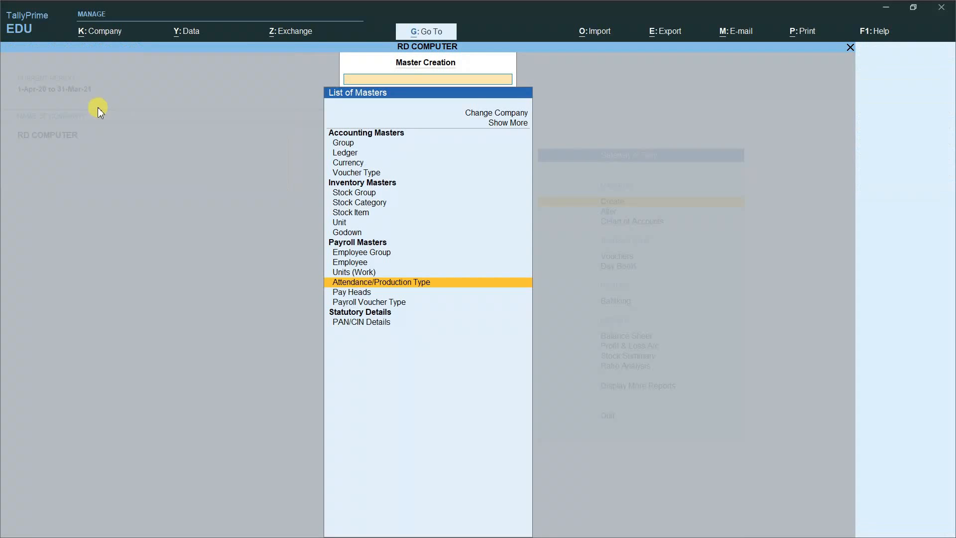
pyautogui.click(360, 293)
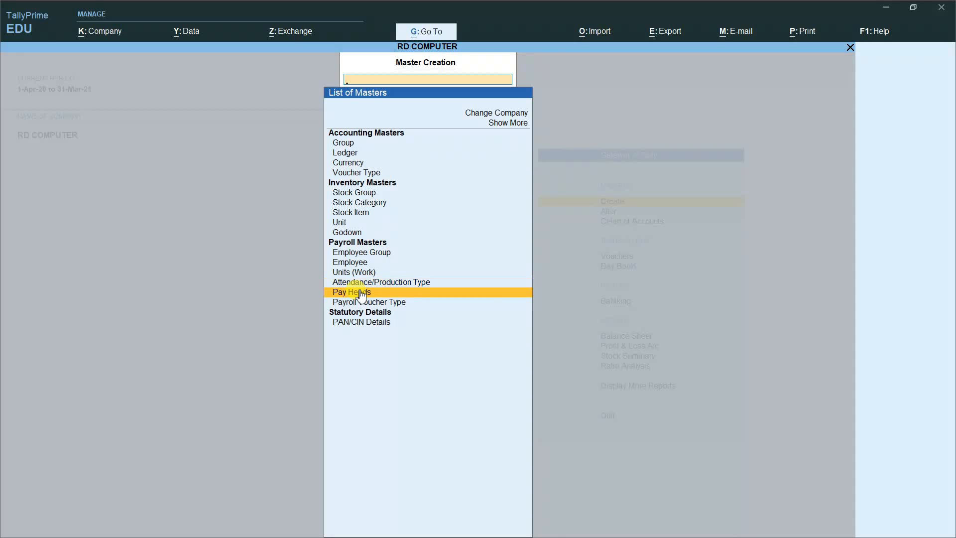
pyautogui.click(361, 294)
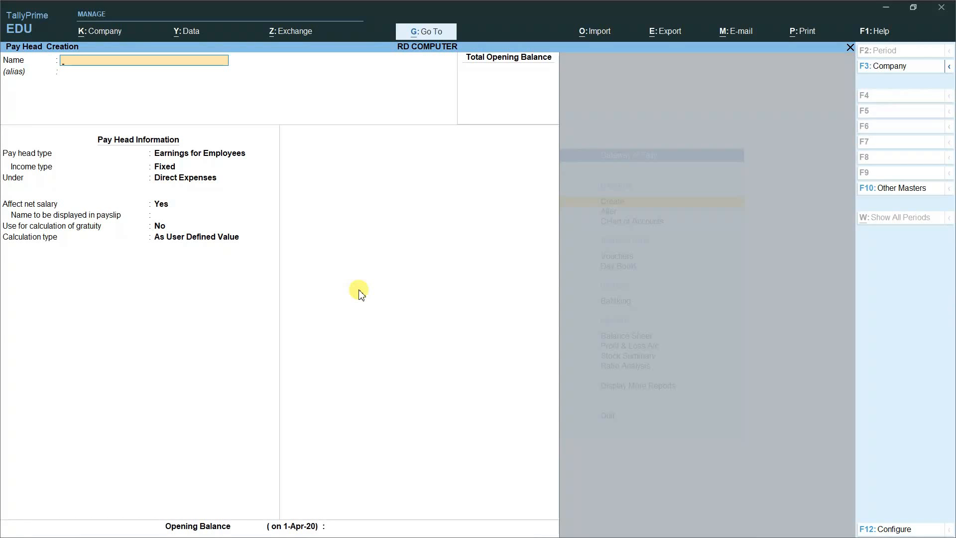
# Step: Name the pay head BASIC SALARY as a Fixed employee earning under Indirect Expenses
pyautogui.write('BASIC SALARY')
pyautogui.press('Return')
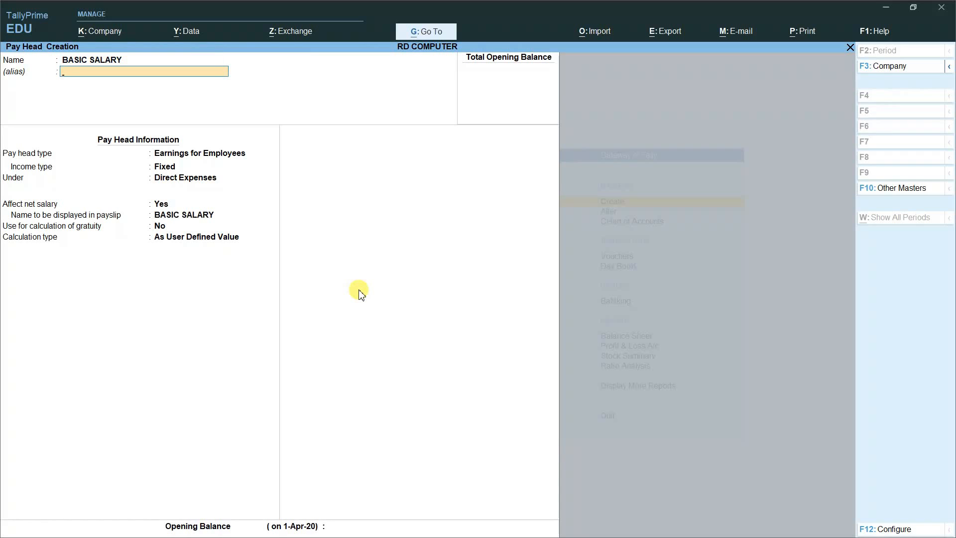
pyautogui.press('Return')
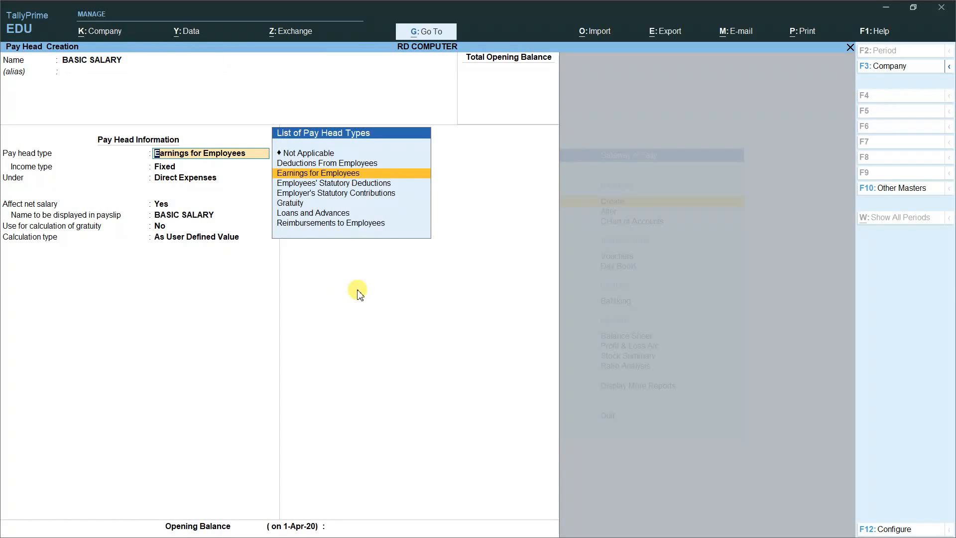
pyautogui.click(324, 175)
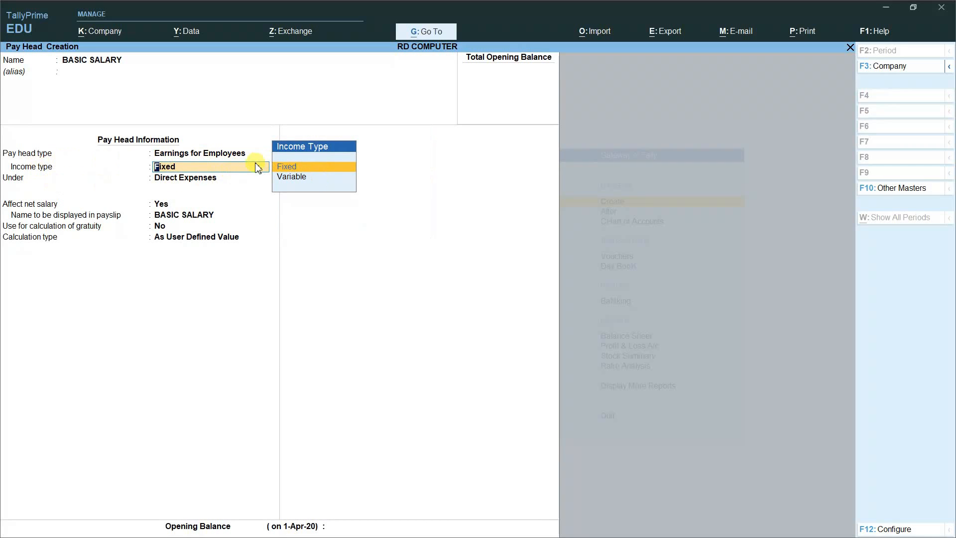
pyautogui.press('Return')
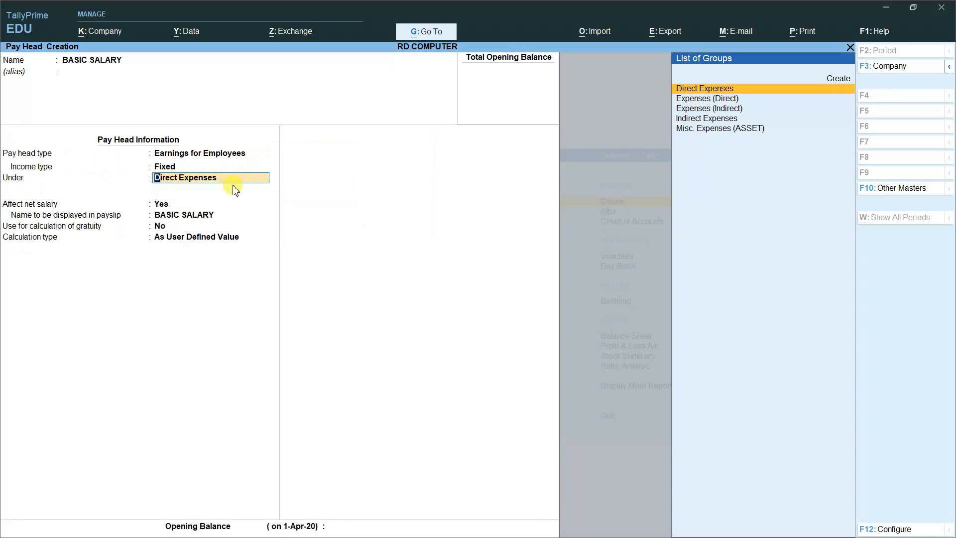
pyautogui.press('Down')
pyautogui.press('Down')
pyautogui.press('Down')
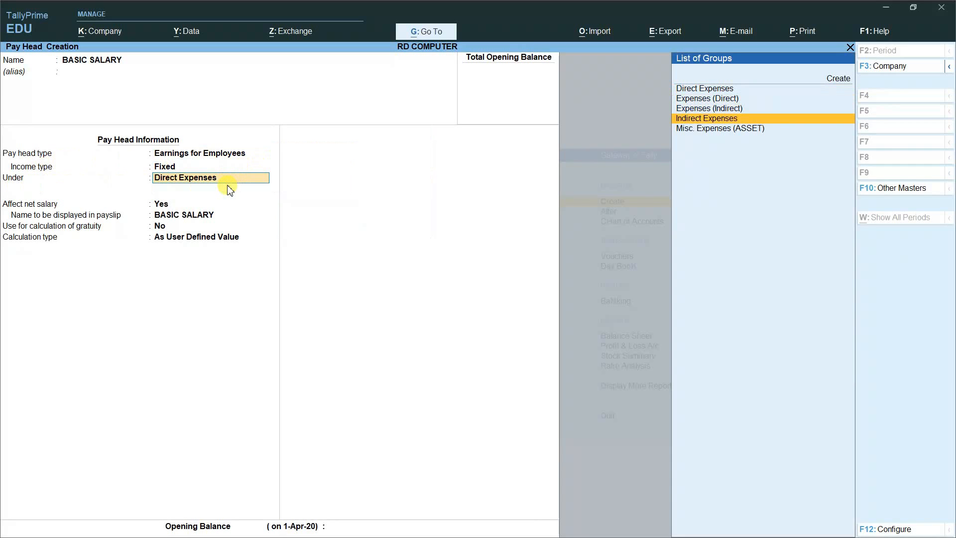
pyautogui.press('Return')
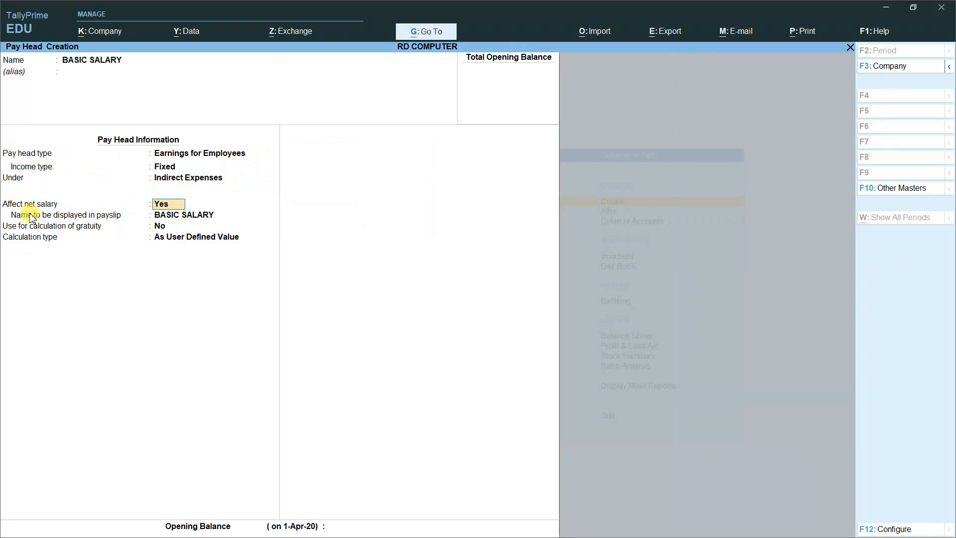
# Step: Keep BASIC SALARY as the payslip name and calculate it On Attendance
pyautogui.click(208, 214)
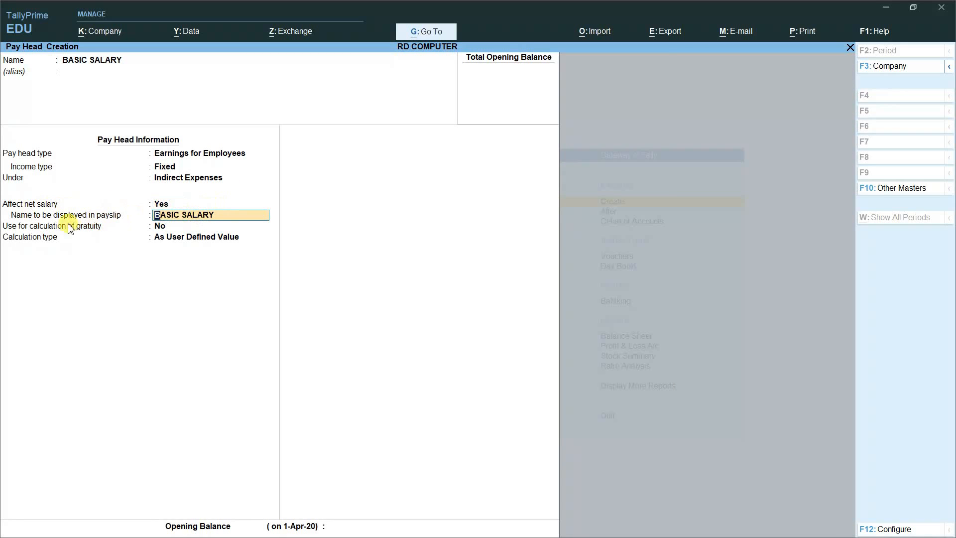
pyautogui.press('Return')
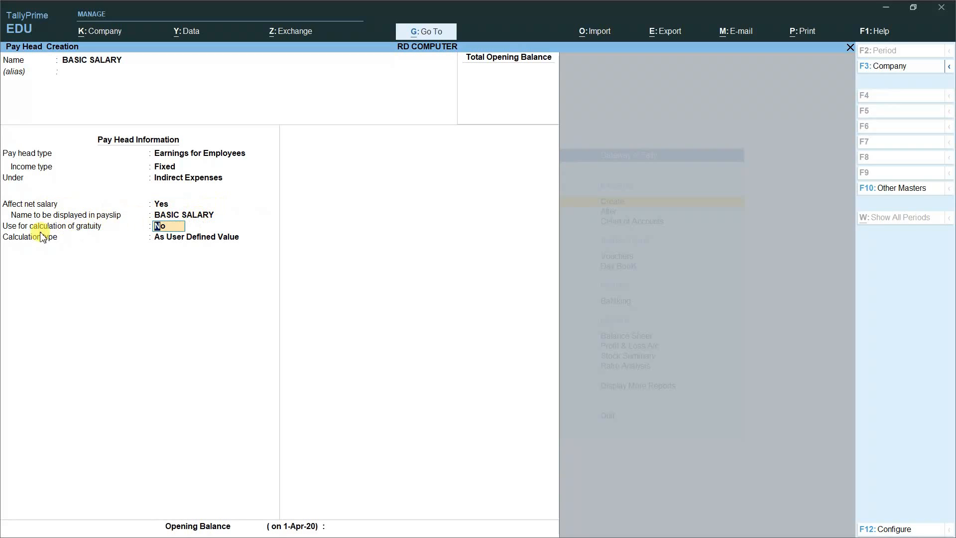
pyautogui.click(208, 237)
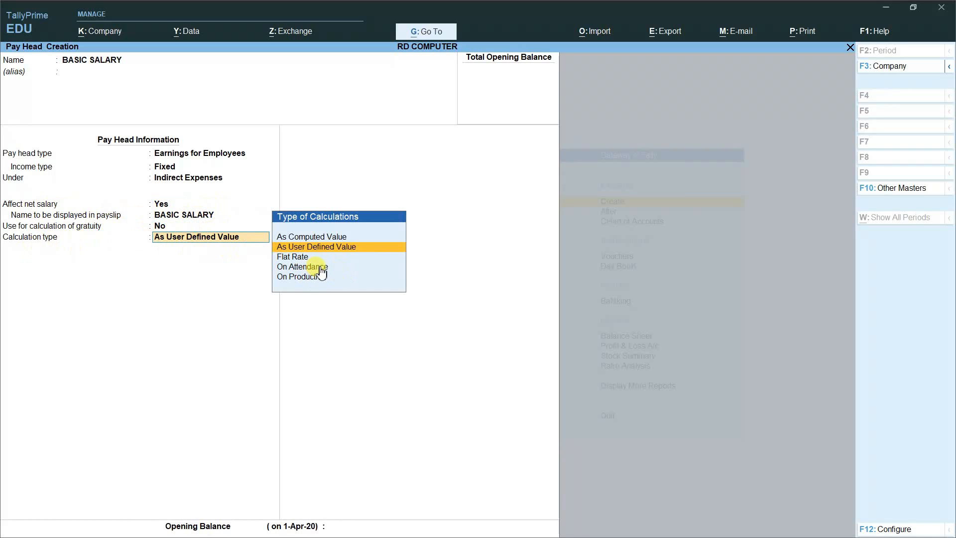
pyautogui.press('Down')
pyautogui.press('Down')
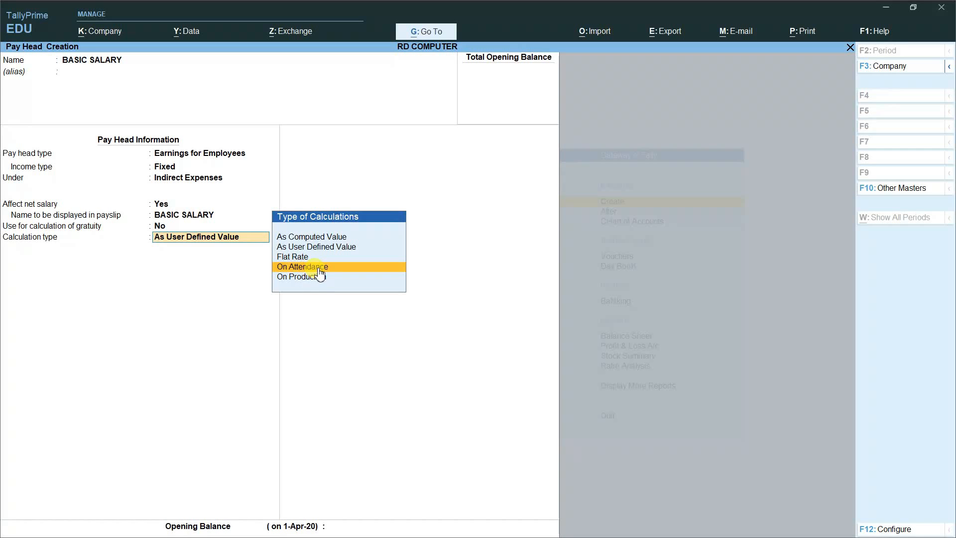
pyautogui.click(319, 269)
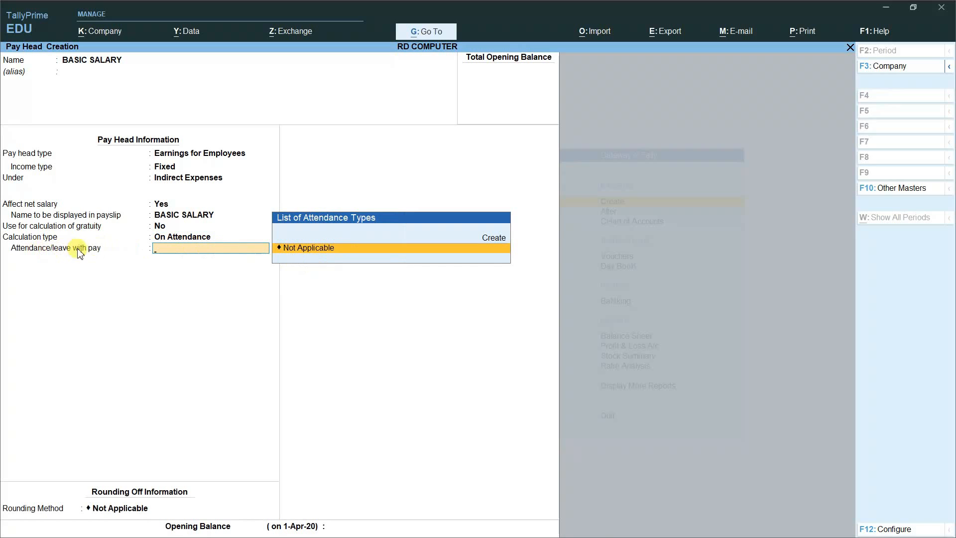
# Step: Use ABSENT as leave without pay, monthly per calendar period, no rounding, and save
pyautogui.click(309, 259)
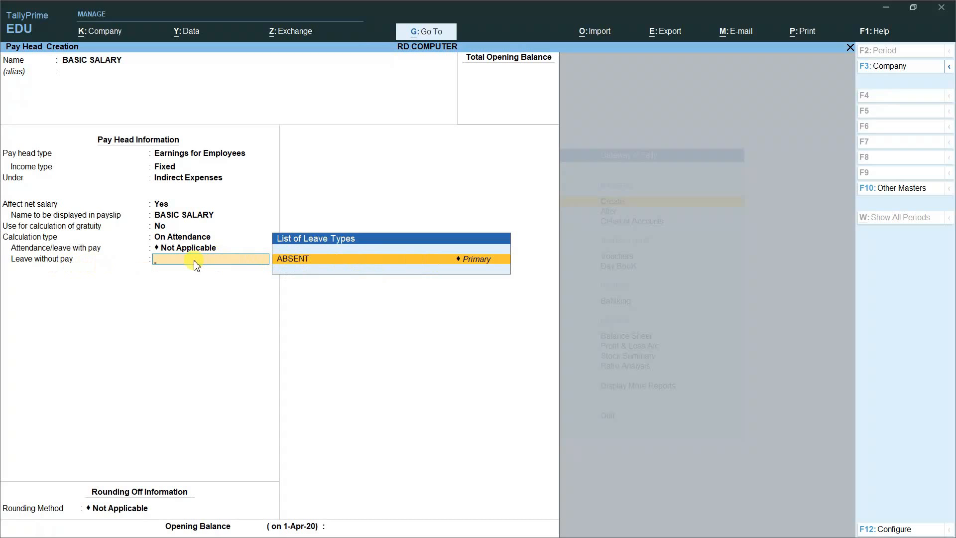
pyautogui.press('Return')
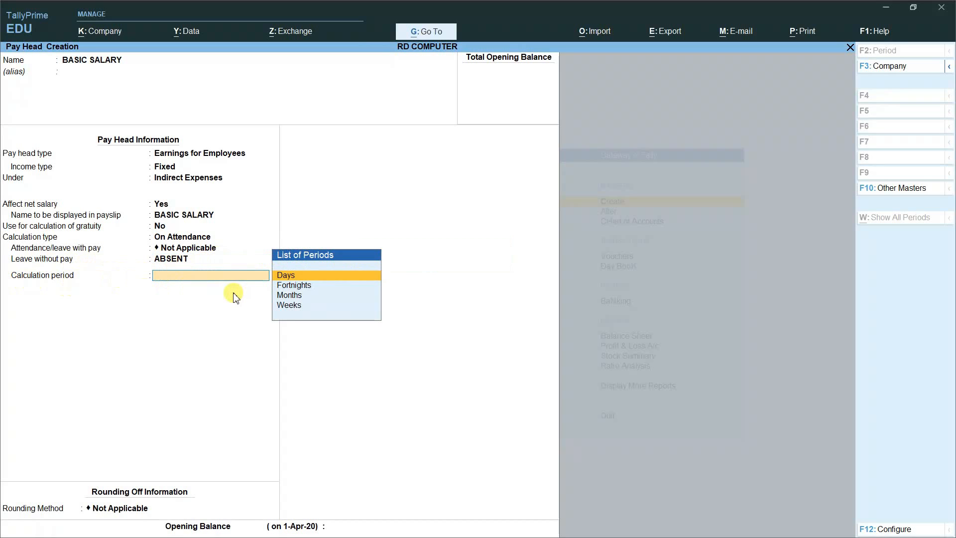
pyautogui.press('Down')
pyautogui.press('Down')
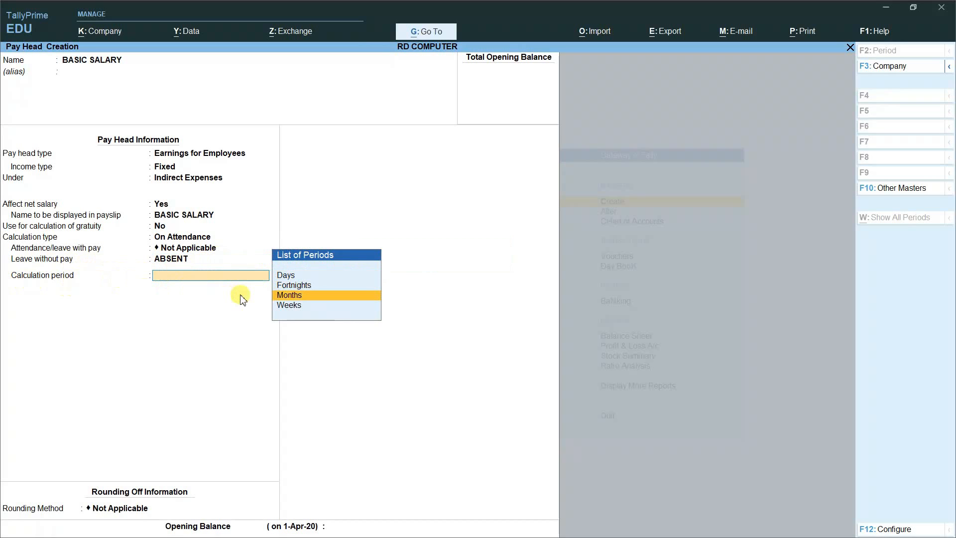
pyautogui.click(293, 299)
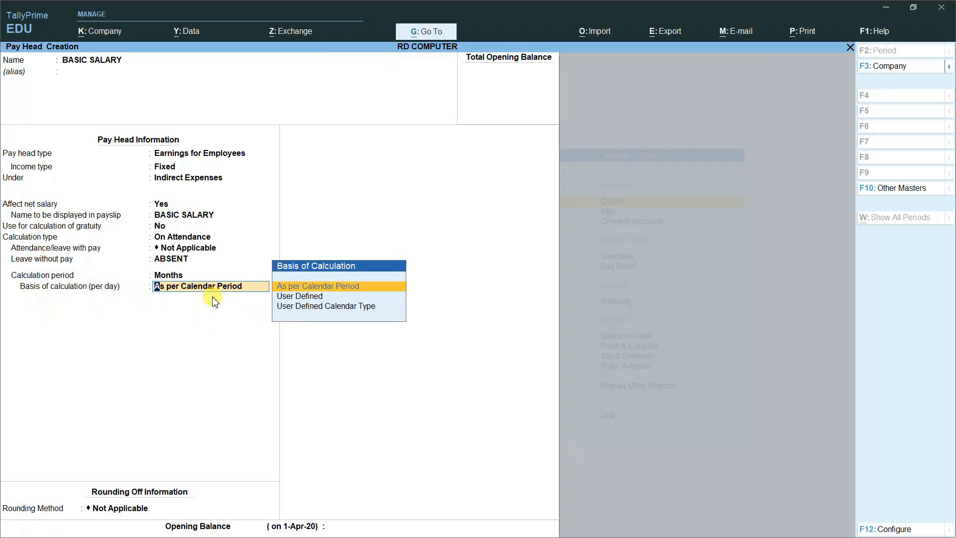
pyautogui.press('Return')
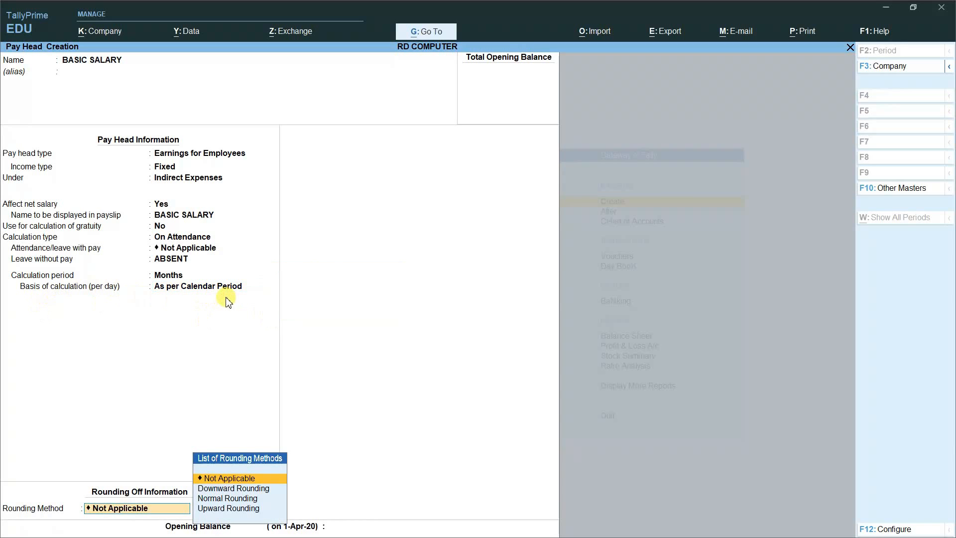
pyautogui.press('Return')
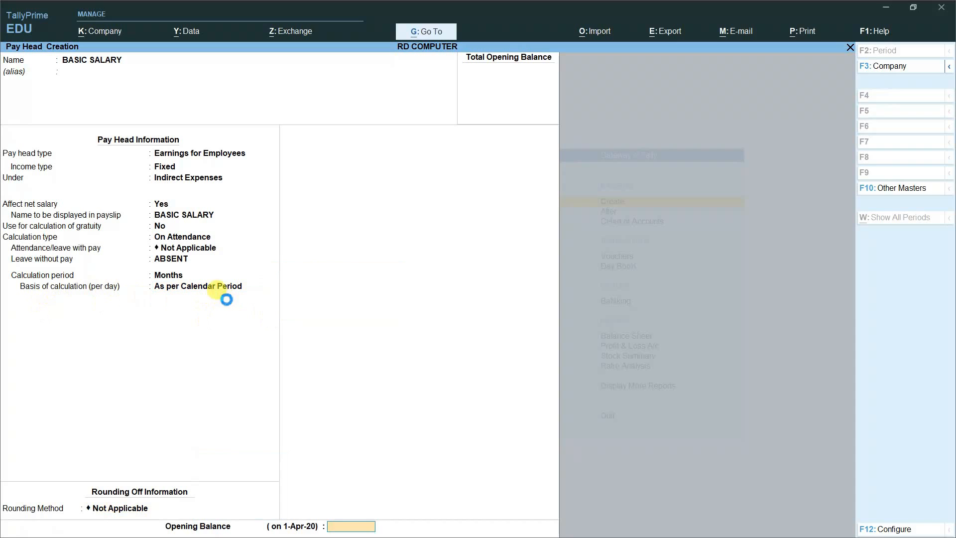
pyautogui.press('Return')
pyautogui.press('Return')
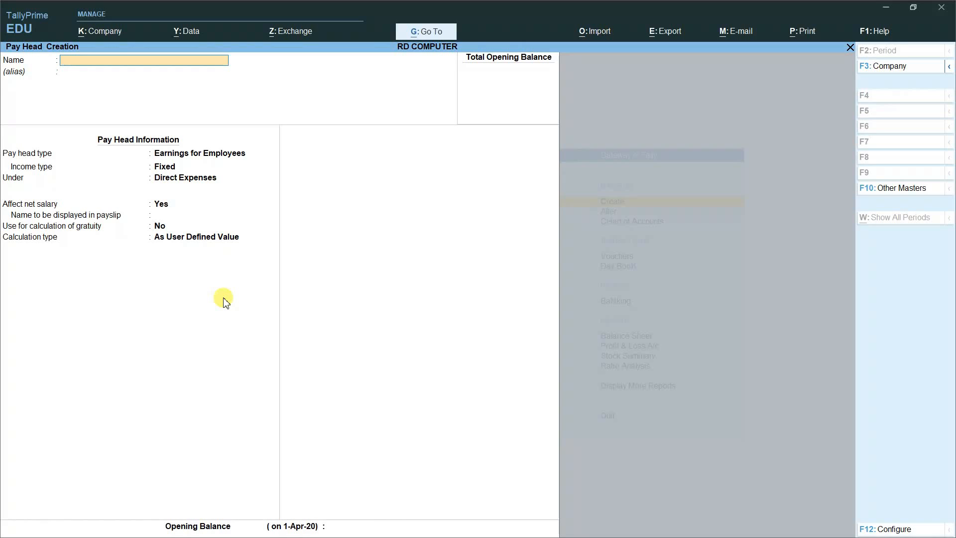
# Step: Name the pay head OVERTIME as a Fixed employee earning under Indirect Expenses
pyautogui.write('OVERTIME')
pyautogui.press('Return')
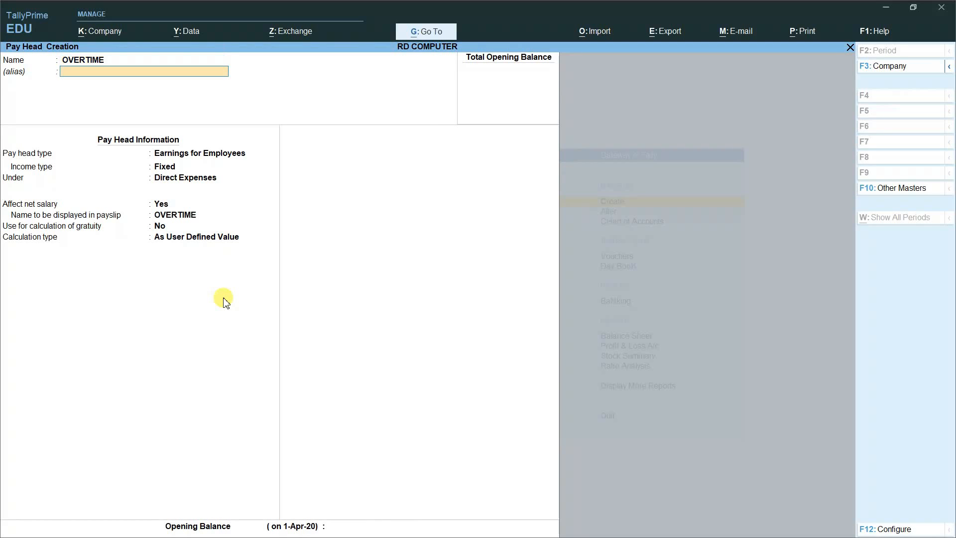
pyautogui.press('Return')
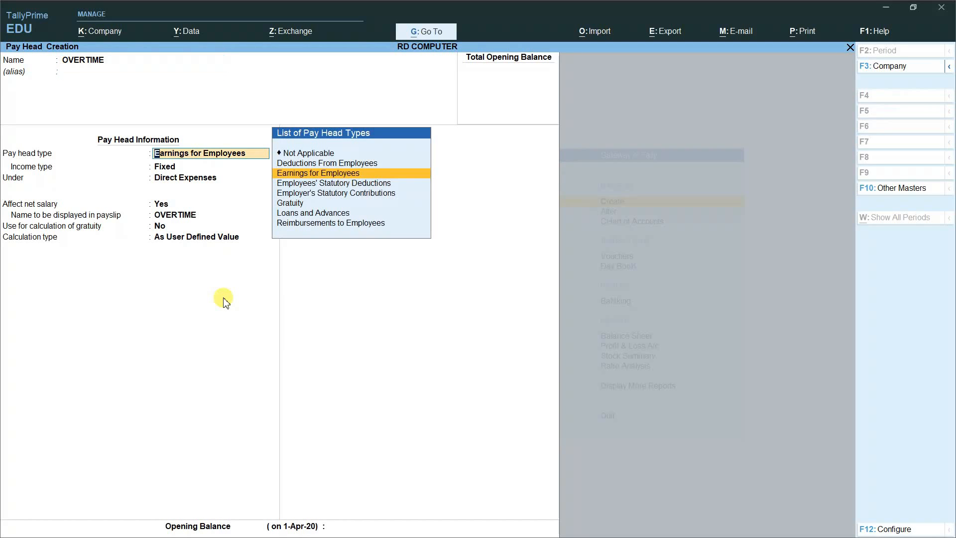
pyautogui.press('Return')
pyautogui.press('Return')
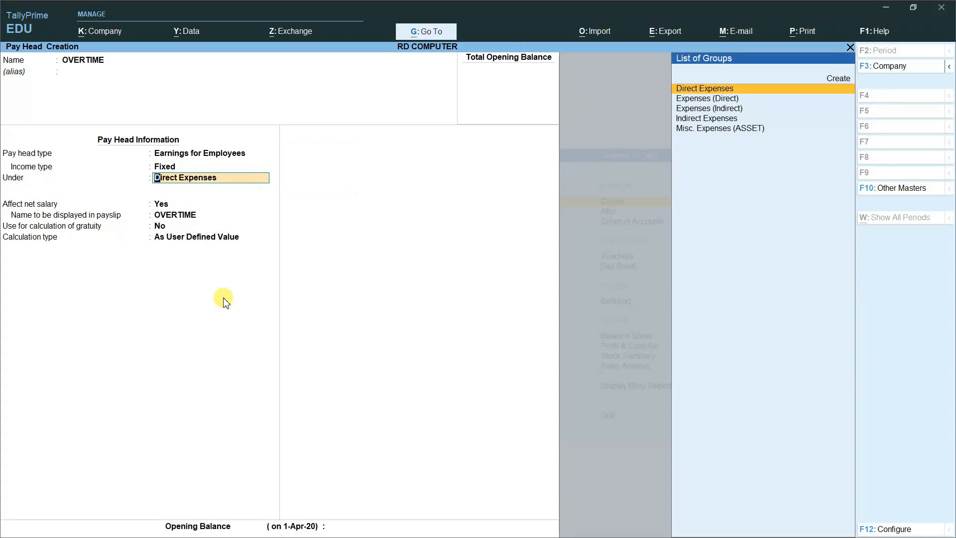
pyautogui.press('Down')
pyautogui.press('Down')
pyautogui.press('Down')
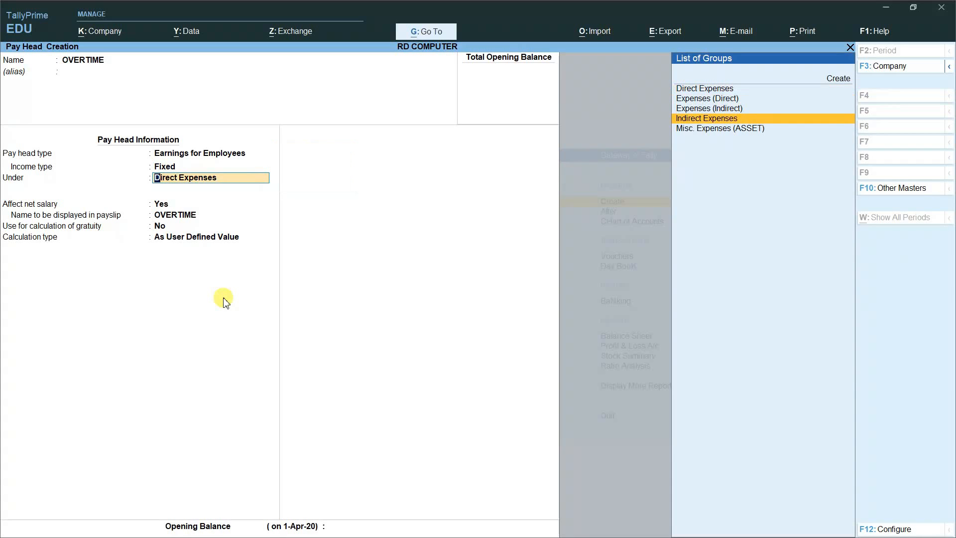
pyautogui.press('Return')
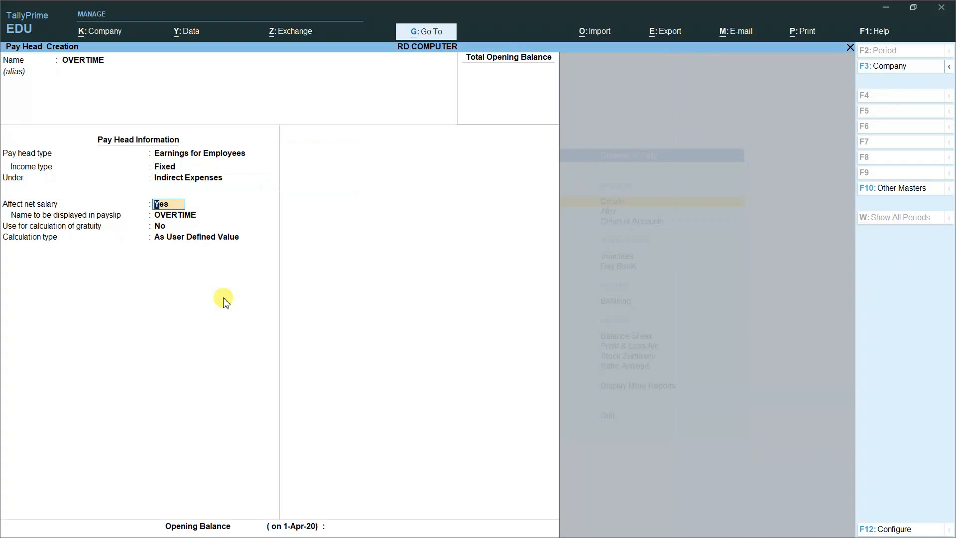
# Step: Calculate OVERTIME On Production using OVERTIME, no rounding, and save it
pyautogui.press('Return')
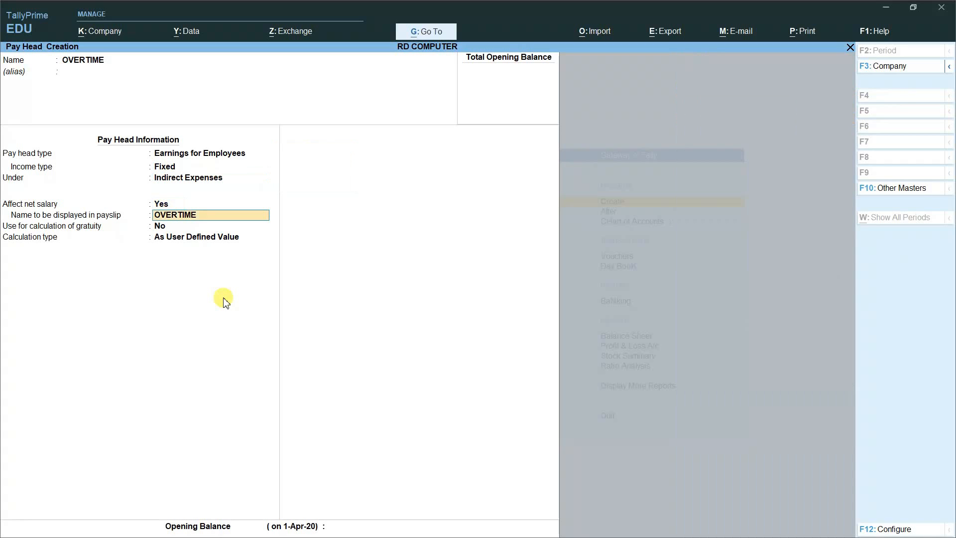
pyautogui.press('Return')
pyautogui.press('Return')
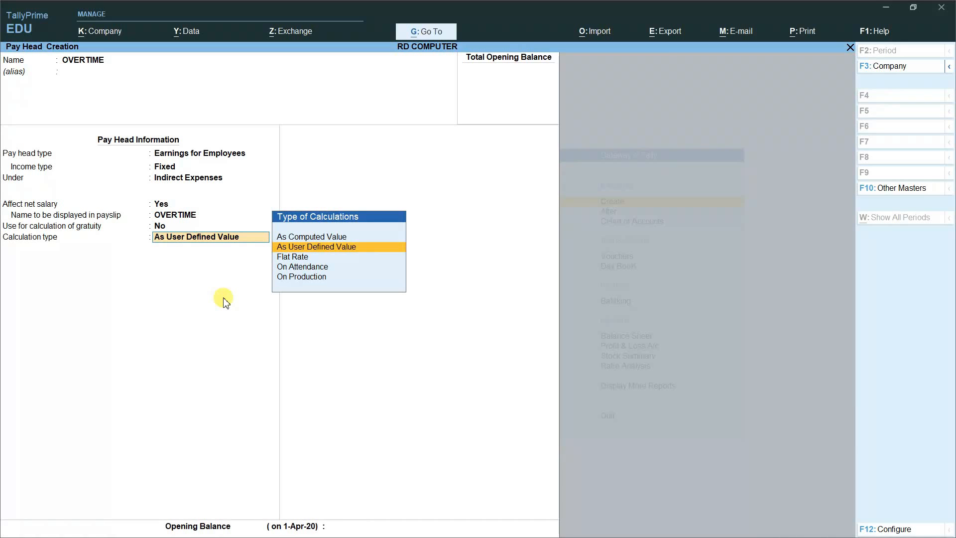
pyautogui.press('Down')
pyautogui.press('Down')
pyautogui.press('Down')
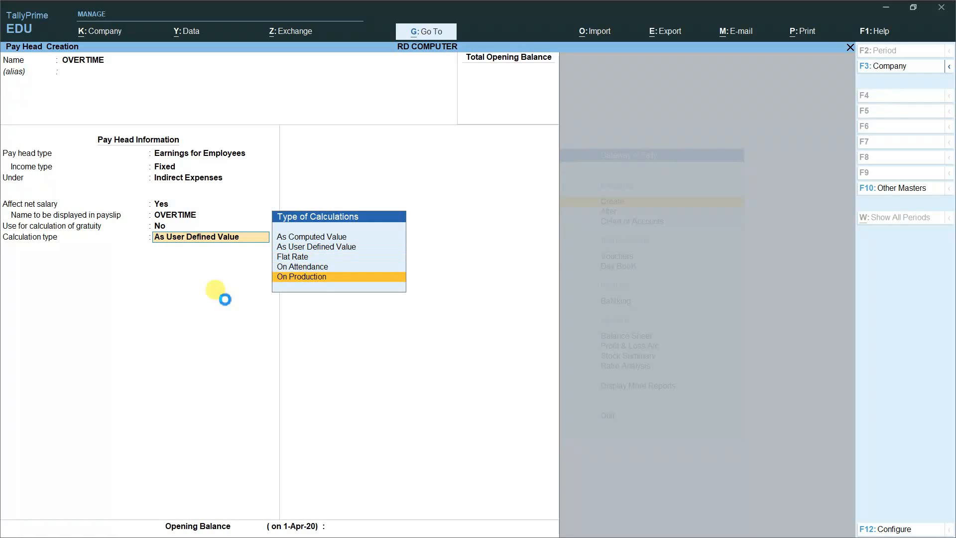
pyautogui.press('Return')
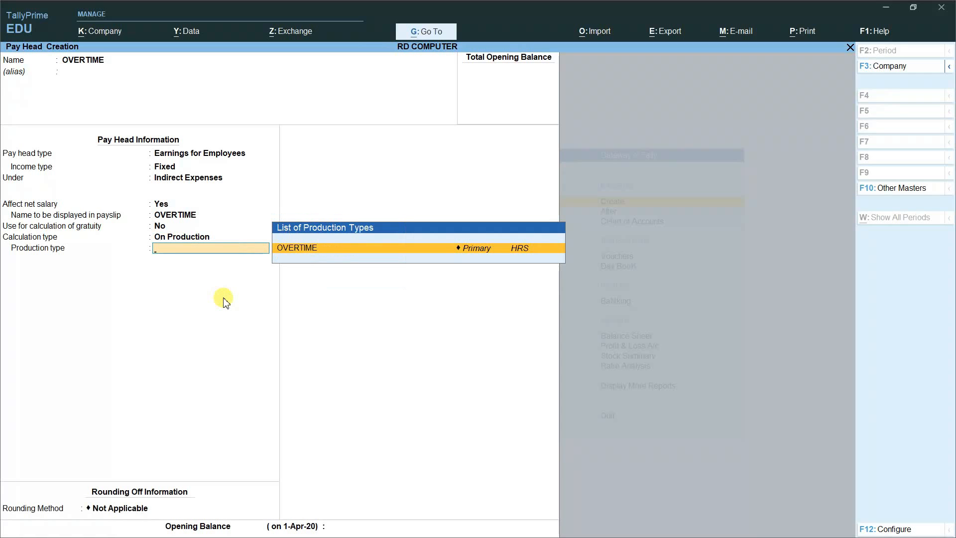
pyautogui.press('Return')
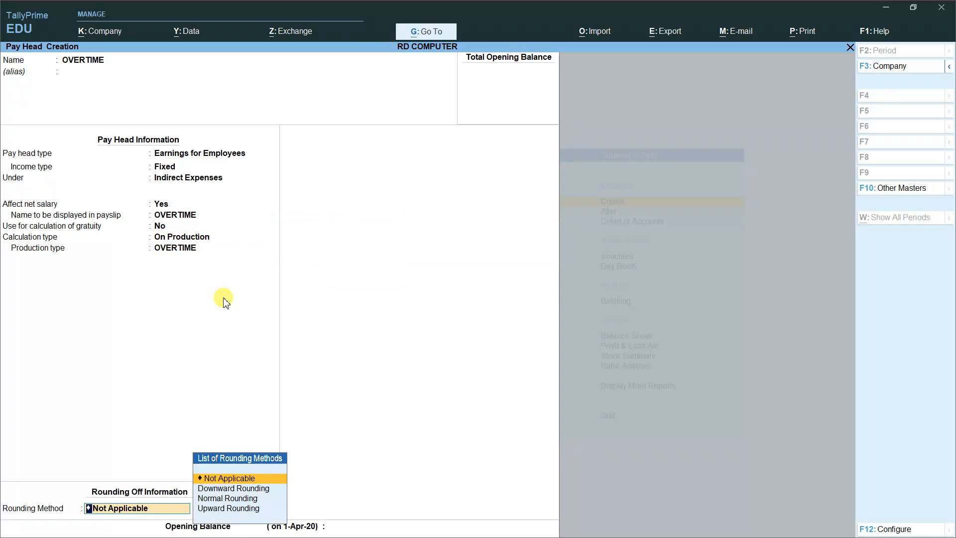
pyautogui.press('Return')
pyautogui.press('Return')
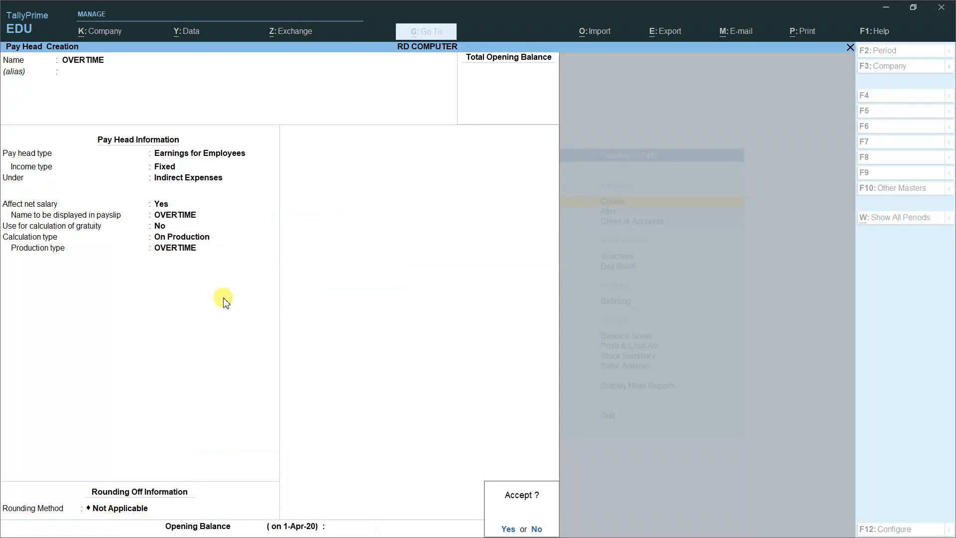
pyautogui.press('y')
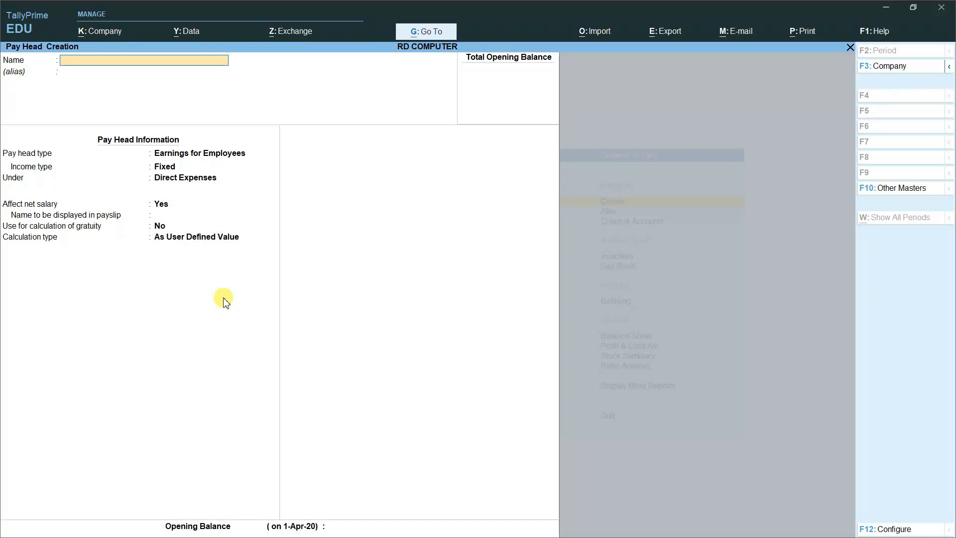
# Step: Name the pay head TRAVELLING ALLOWANCE as a Fixed employee earning under Indirect Expenses
pyautogui.write('TRAVELLING ALLOWANCE')
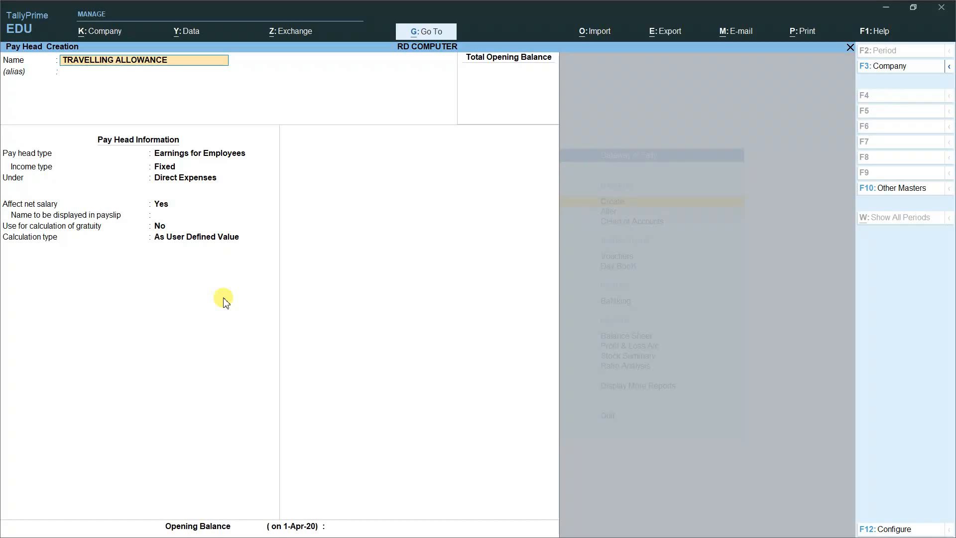
pyautogui.press('Return')
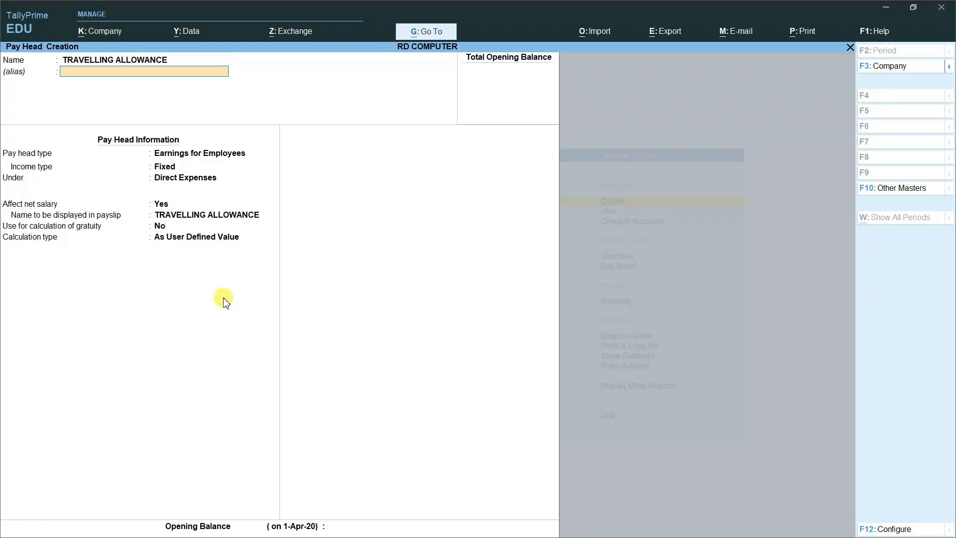
pyautogui.press('Return')
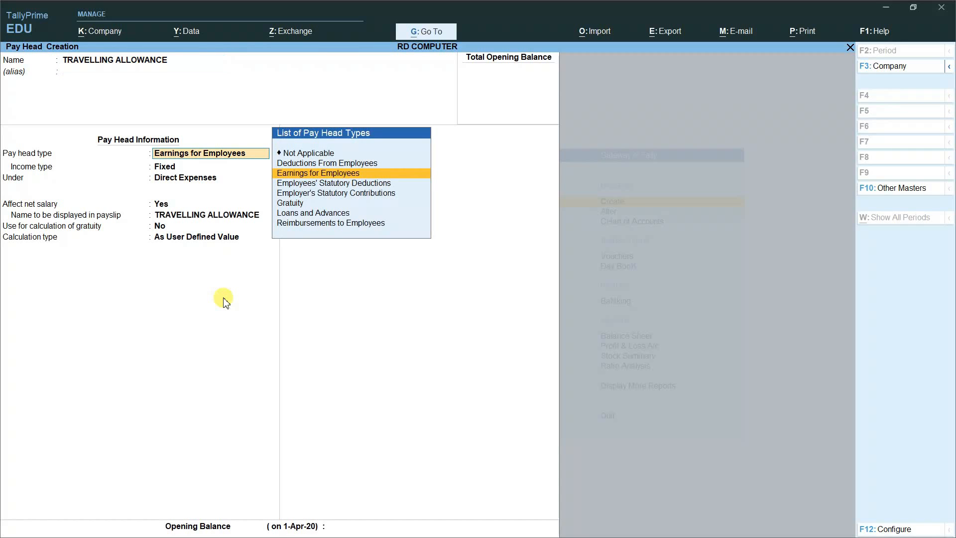
pyautogui.press('Return')
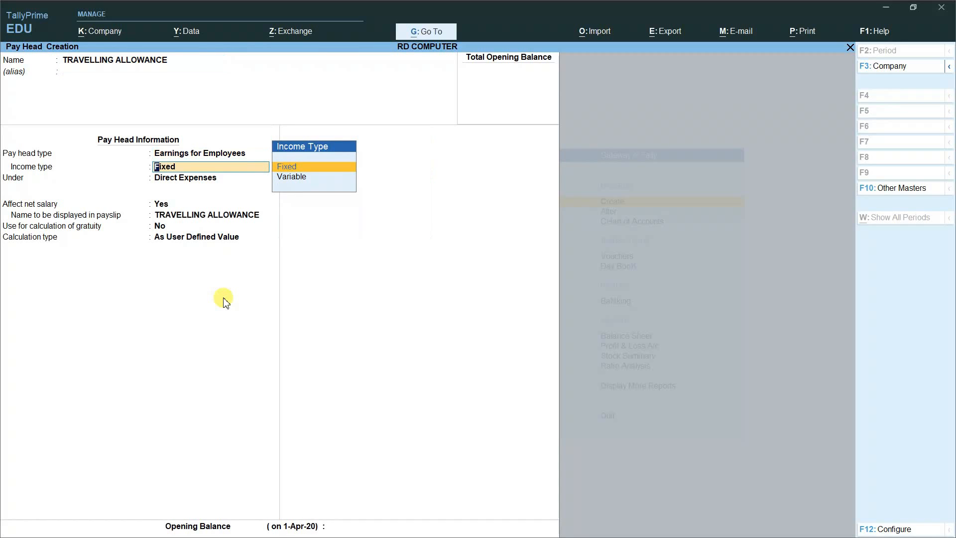
pyautogui.press('Return')
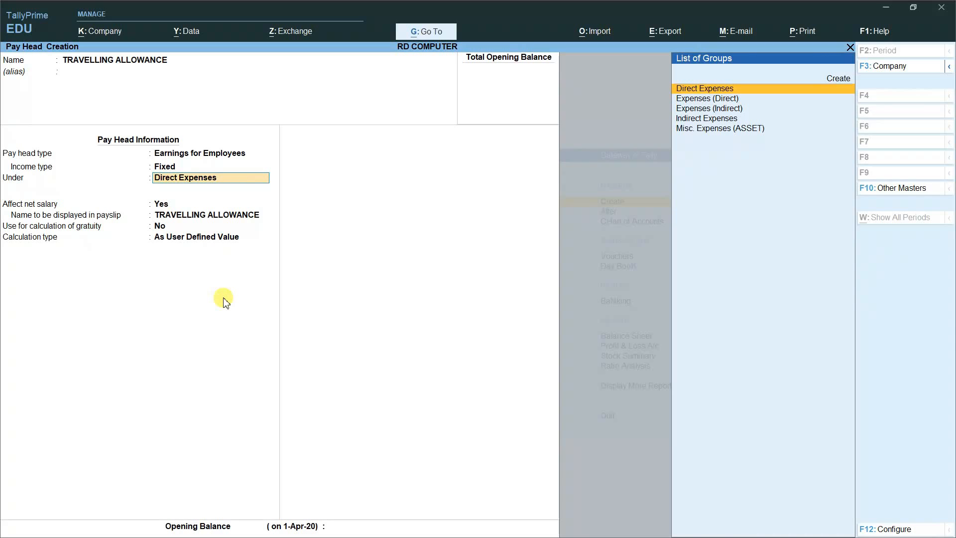
pyautogui.press('Down')
pyautogui.press('Down')
pyautogui.press('Down')
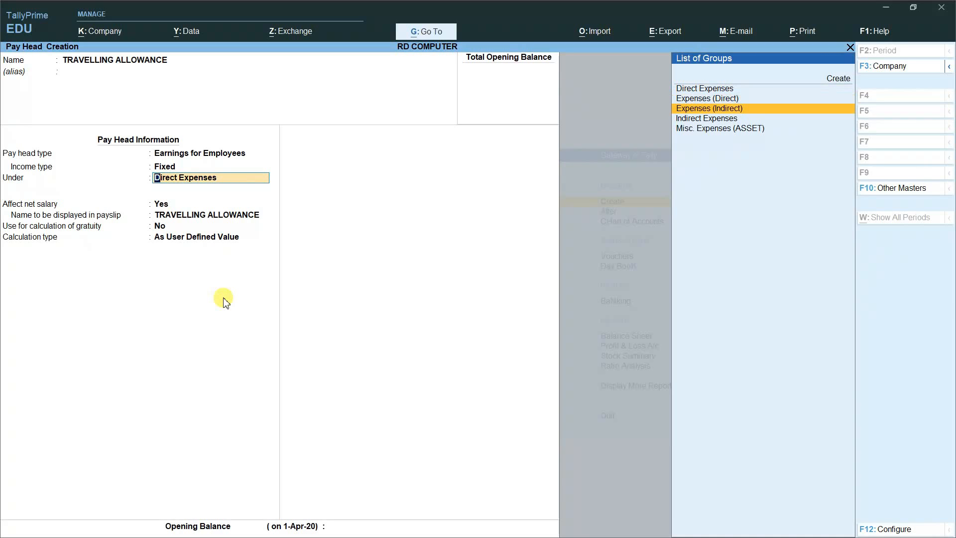
pyautogui.press('Return')
pyautogui.press('Return')
pyautogui.press('Return')
pyautogui.press('Return')
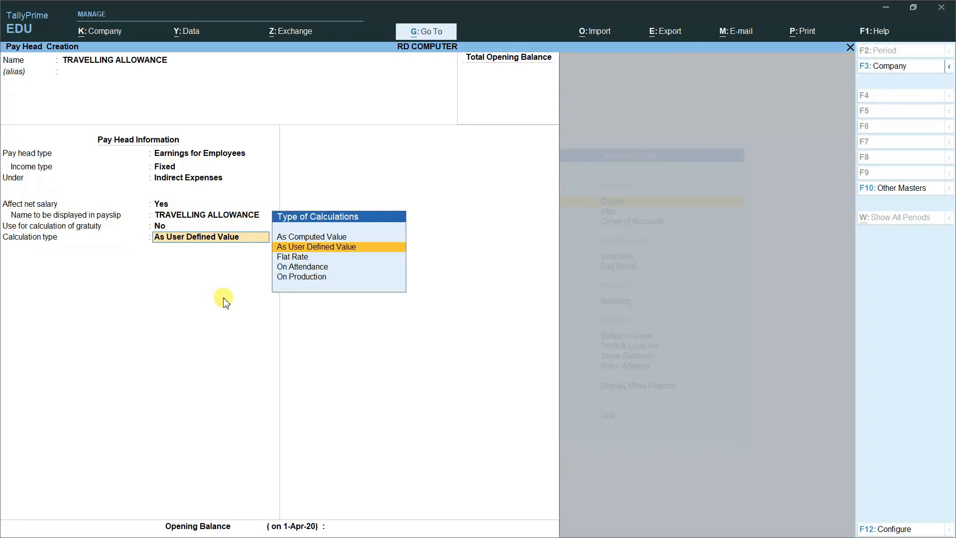
# Step: Calculate TRAVELLING ALLOWANCE at a Flat Rate in Months and save it
pyautogui.press('Down')
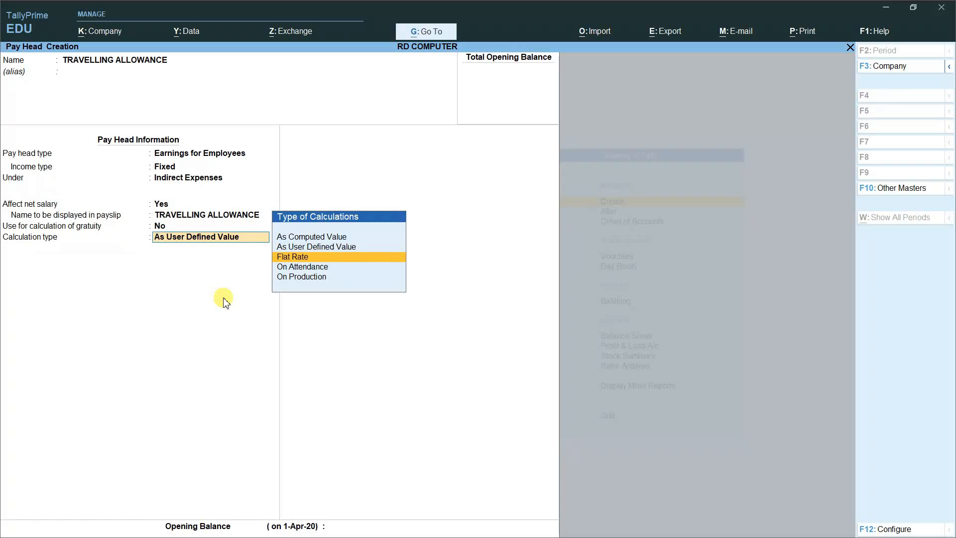
pyautogui.press('Return')
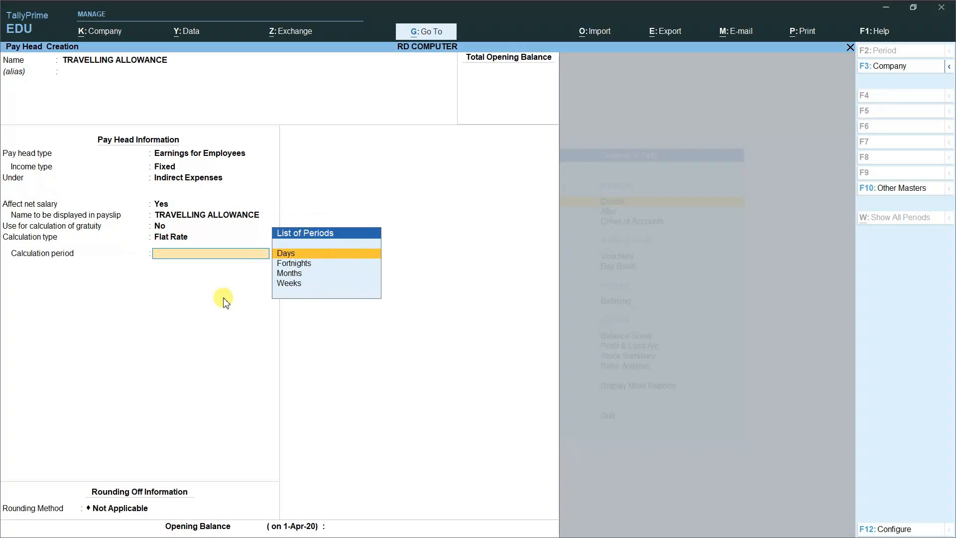
pyautogui.press('Down')
pyautogui.press('Down')
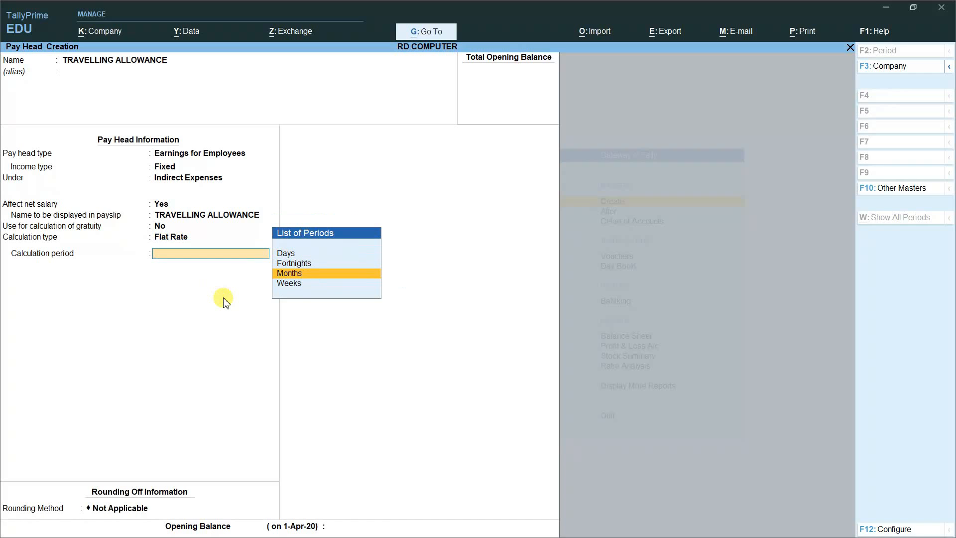
pyautogui.press('Return')
pyautogui.press('Return')
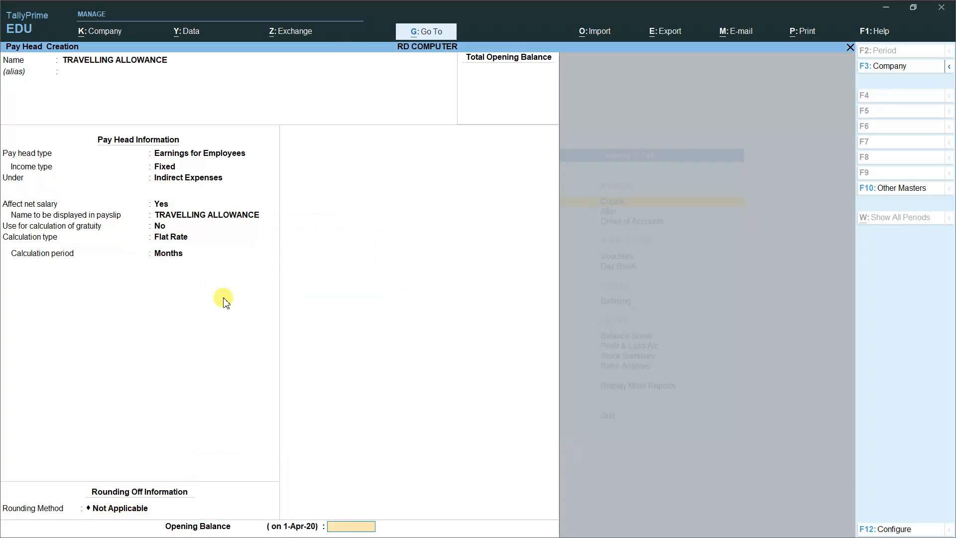
pyautogui.press('Return')
pyautogui.press('Return')
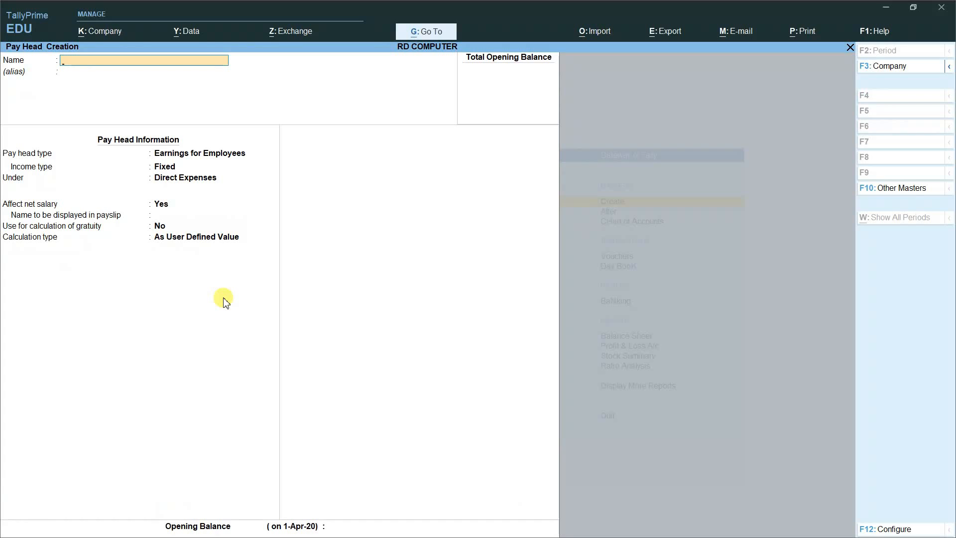
# Step: Name the pay head DEARNESS ALLOWANCE as a Fixed employee earning under Indirect Expenses
pyautogui.write('DEARNESS ALLOWANCE')
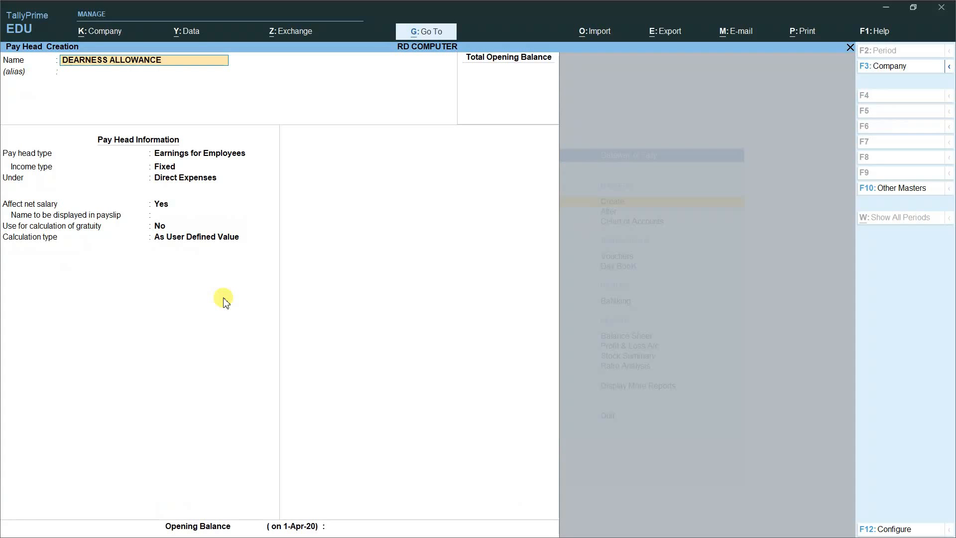
pyautogui.press('Return')
pyautogui.press('Return')
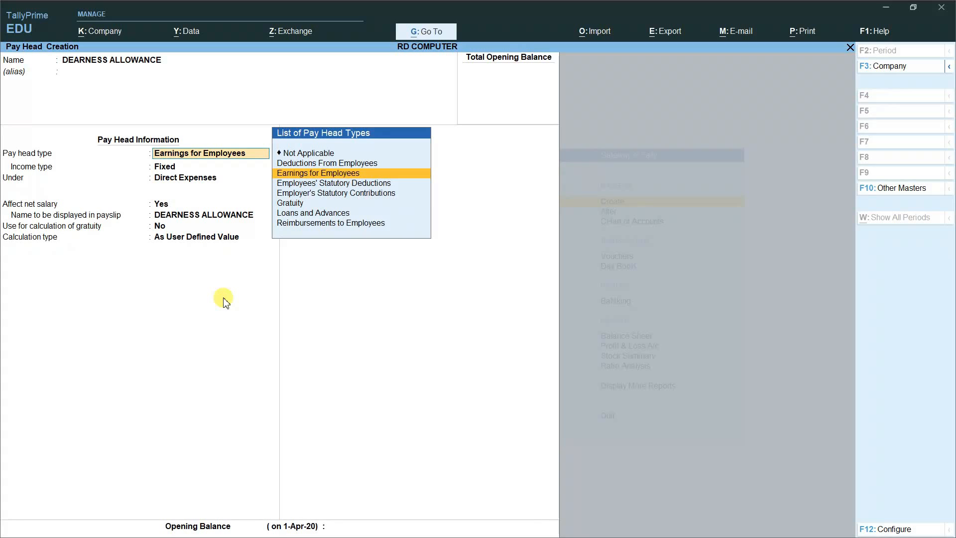
pyautogui.press('Return')
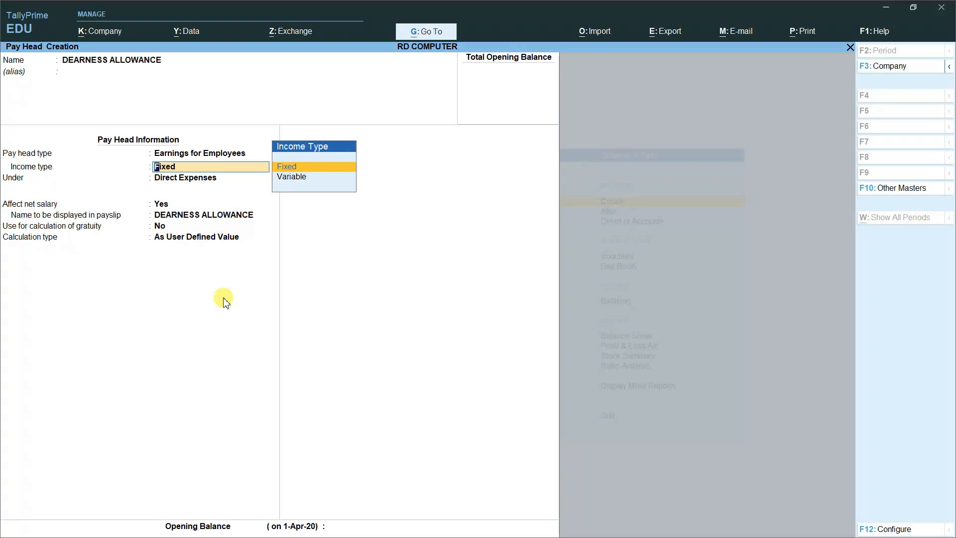
pyautogui.press('Return')
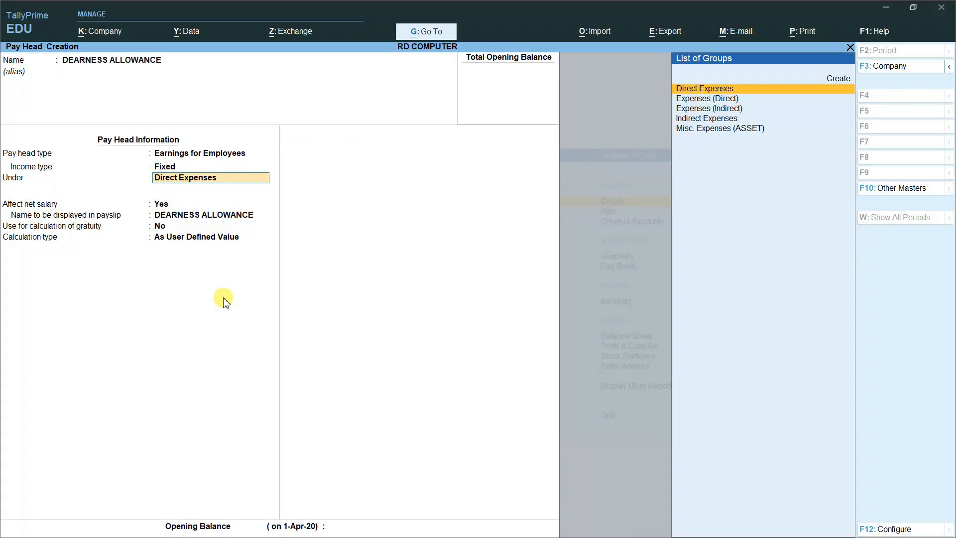
pyautogui.press('Down')
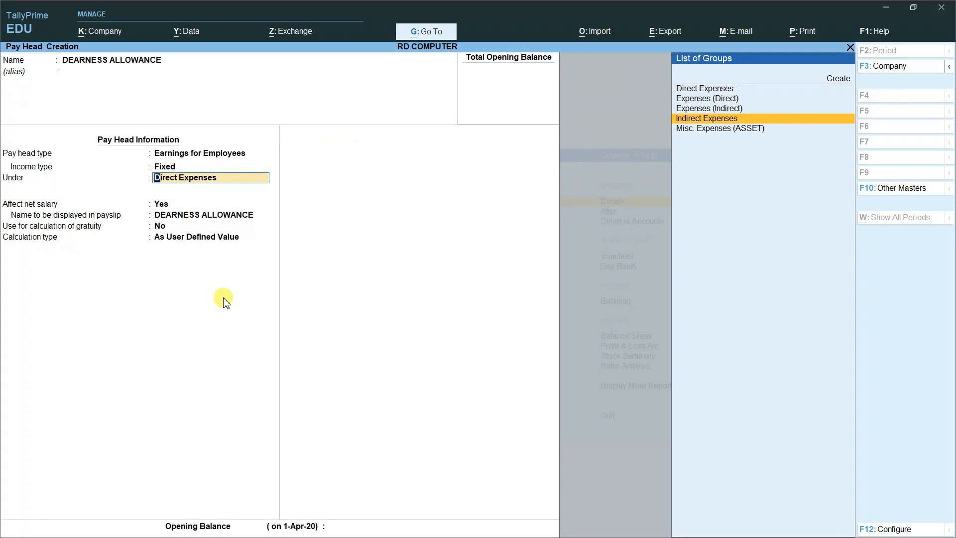
pyautogui.press('Return')
pyautogui.press('Return')
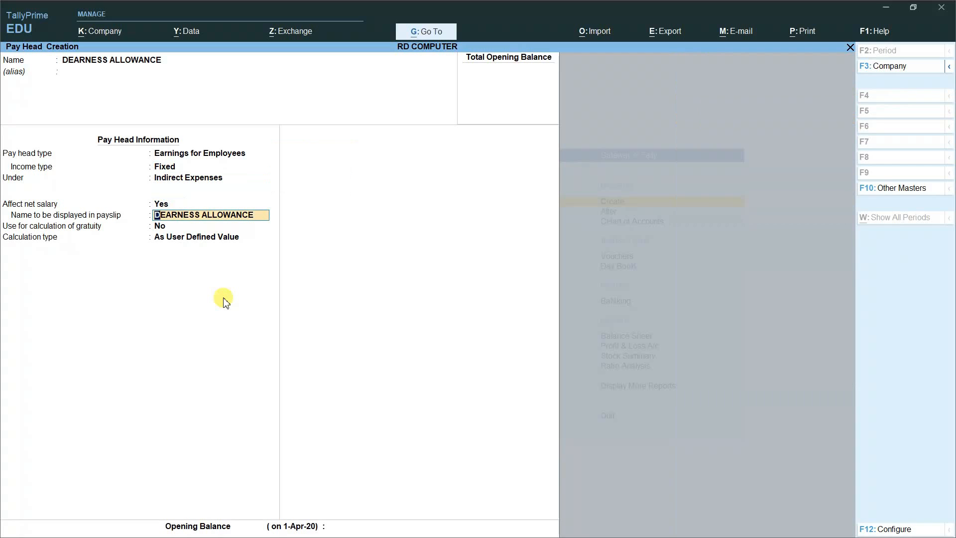
pyautogui.press('Return')
pyautogui.press('Return')
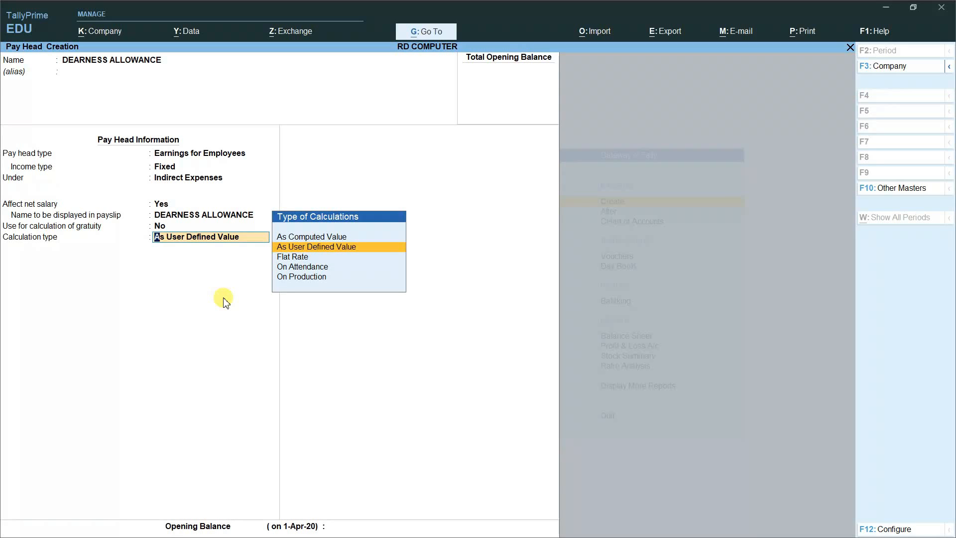
pyautogui.press('Up')
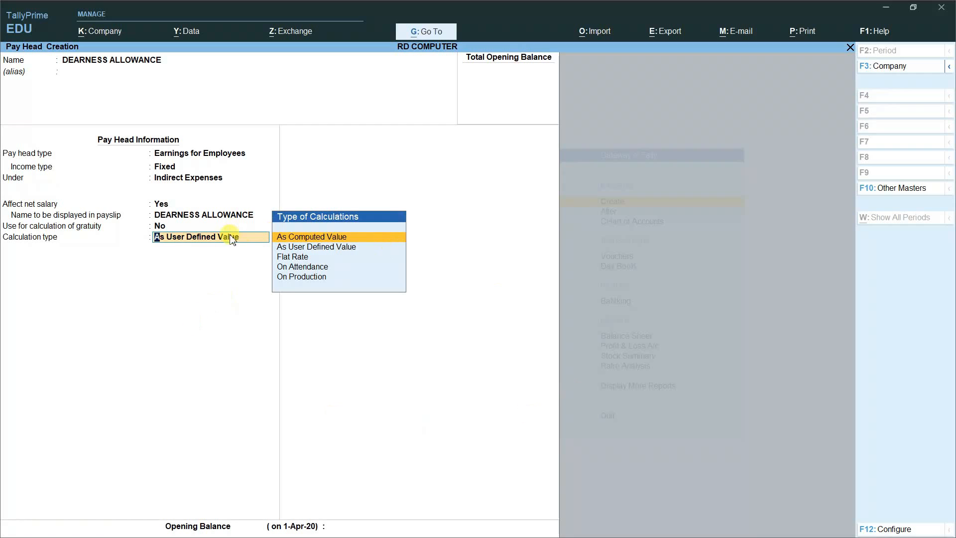
# Step: Compute DEARNESS ALLOWANCE on Current Earnings Total, no rounding, effective from 1-5-2020
pyautogui.click(302, 239)
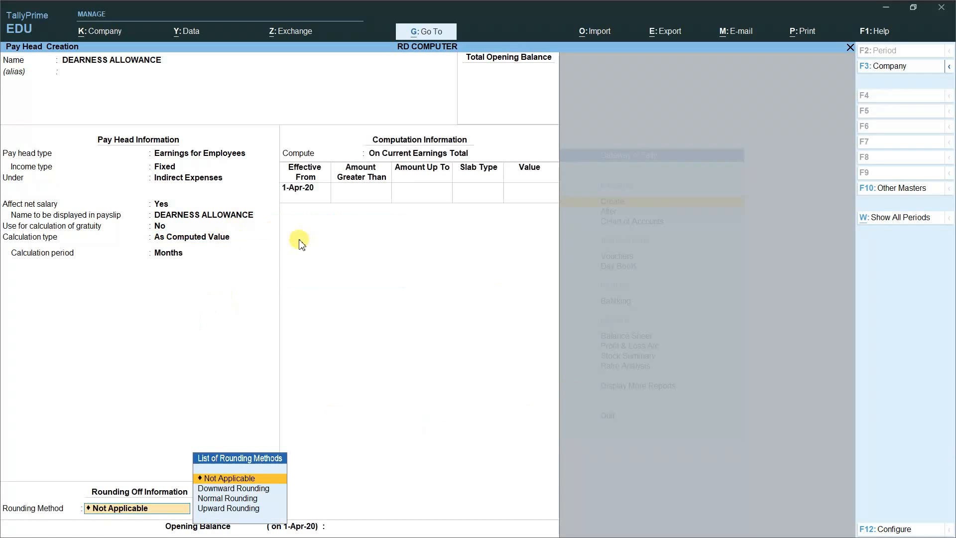
pyautogui.press('Return')
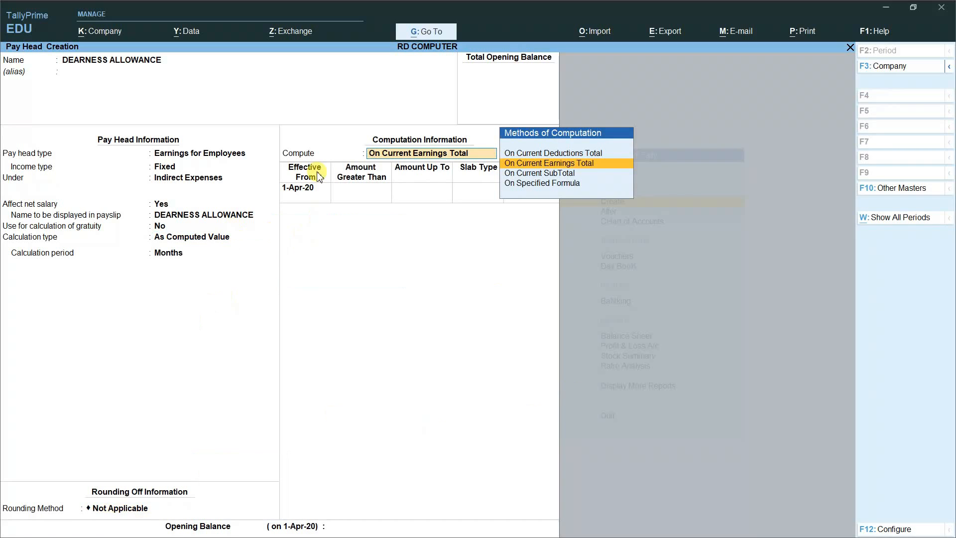
pyautogui.press('Return')
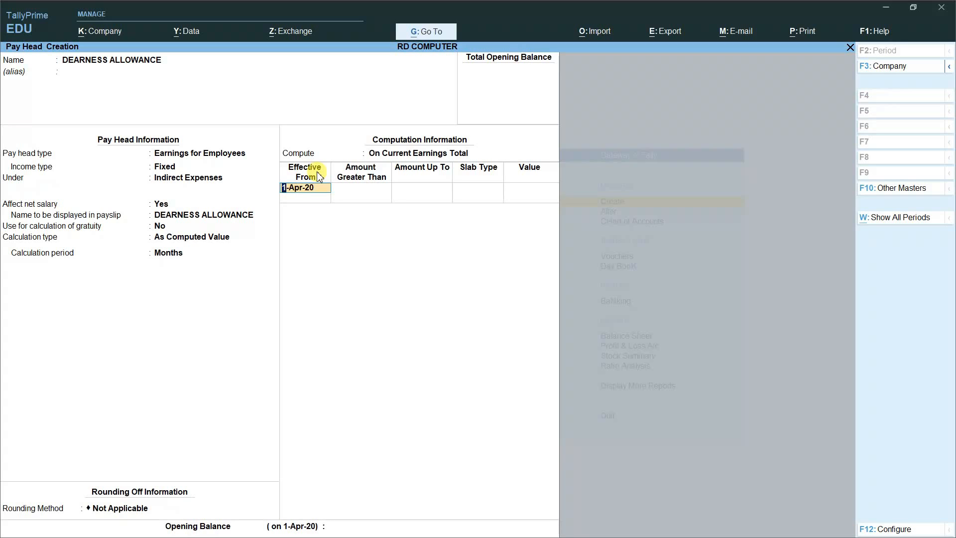
pyautogui.write('1-5-2020')
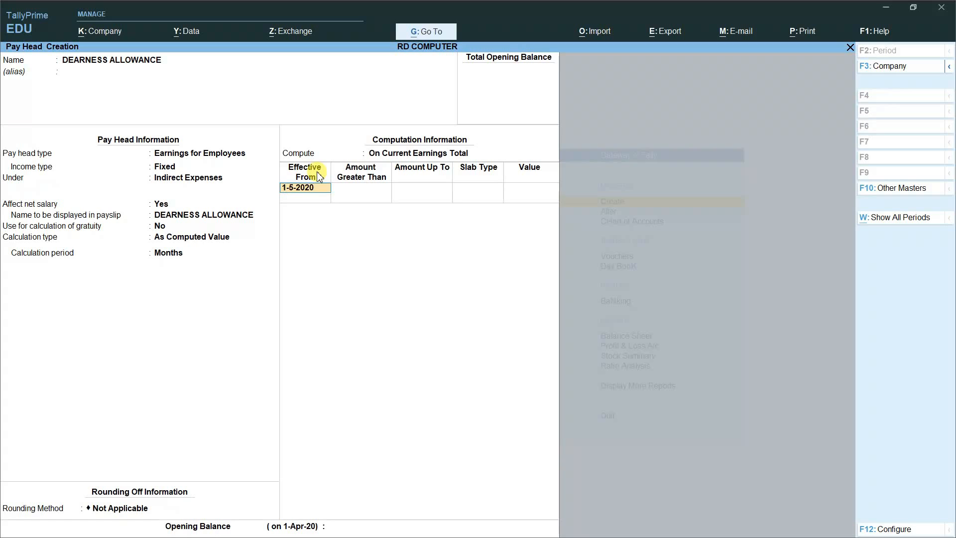
pyautogui.press('Return')
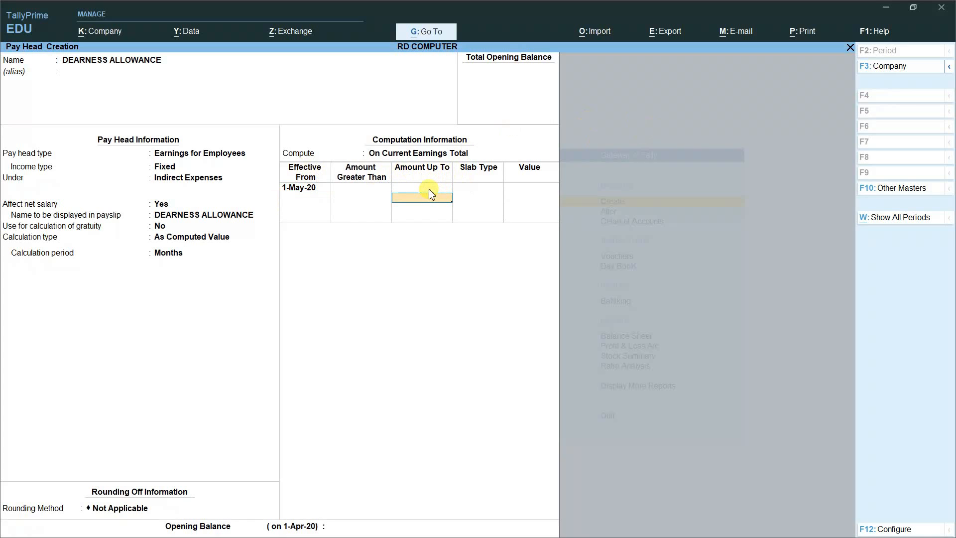
# Step: Add percentage slabs: 15% up to 10,000 and 12% up to 15,000
pyautogui.write('0000')
pyautogui.press('Return')
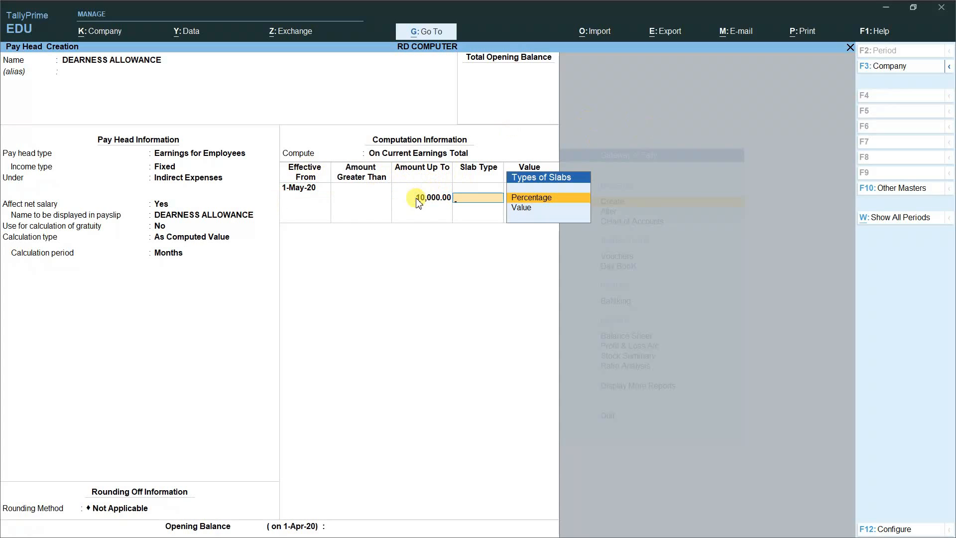
pyautogui.press('Return')
pyautogui.write('15')
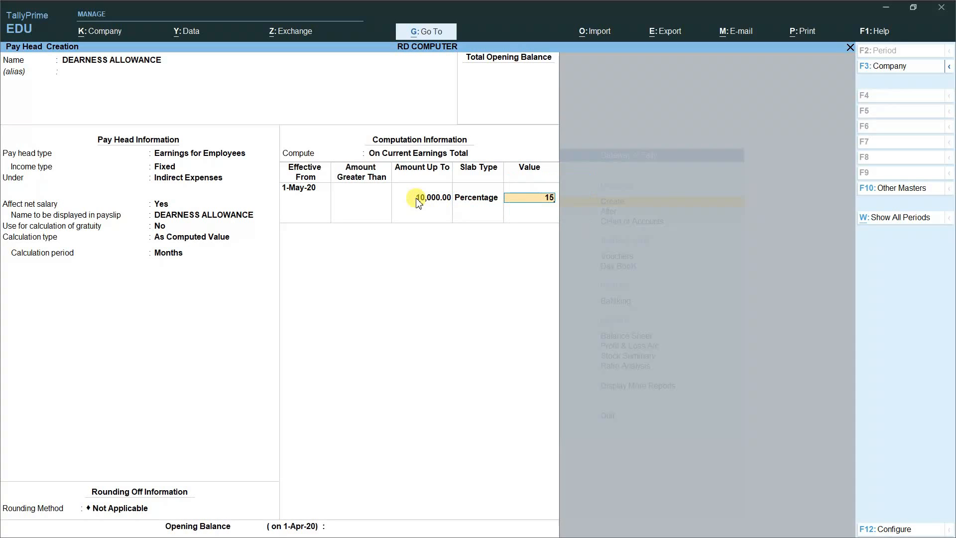
pyautogui.press('Return')
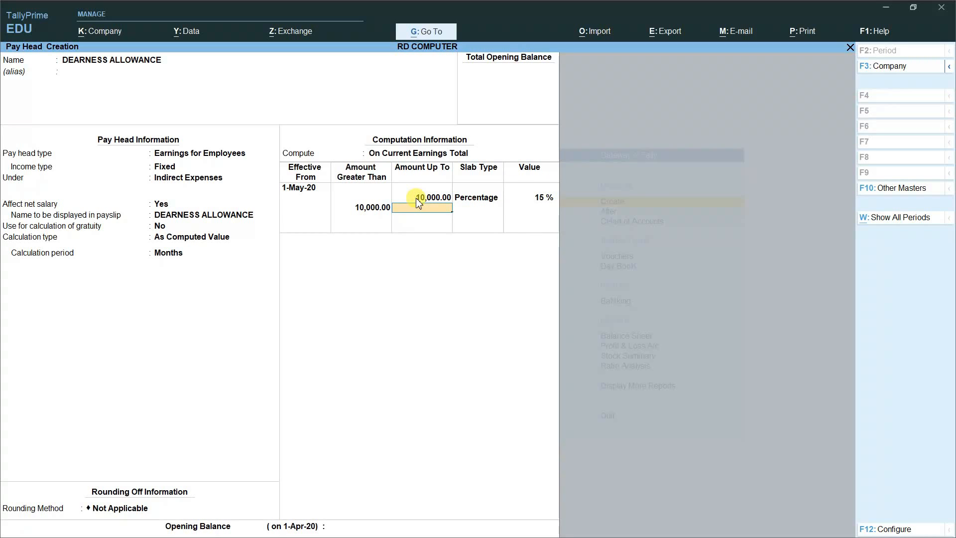
pyautogui.write('15000')
pyautogui.press('Return')
pyautogui.press('Return')
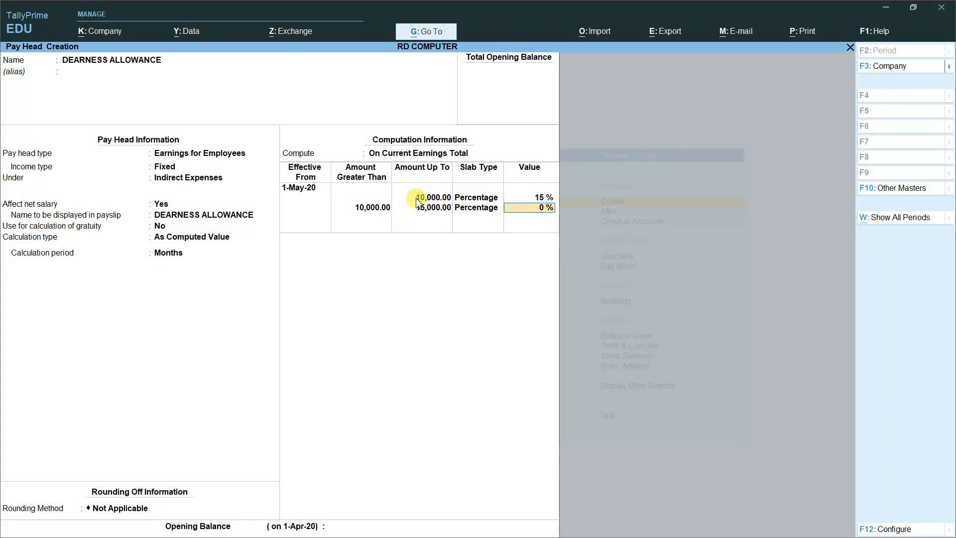
pyautogui.press('Return')
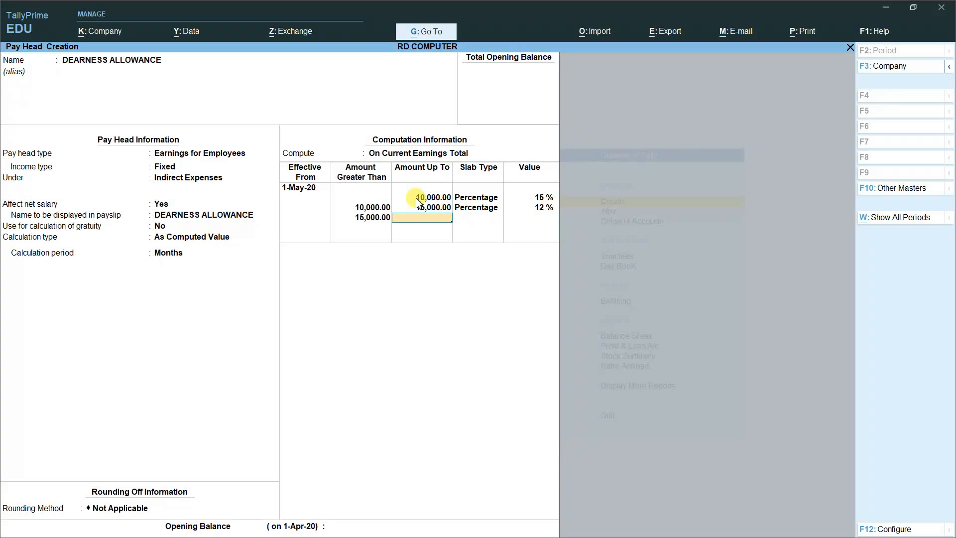
# Step: Add slabs of 10% up to 25,000, 8% up to 35,000, and 0% beyond
pyautogui.write('25000')
pyautogui.press('Return')
pyautogui.press('Return')
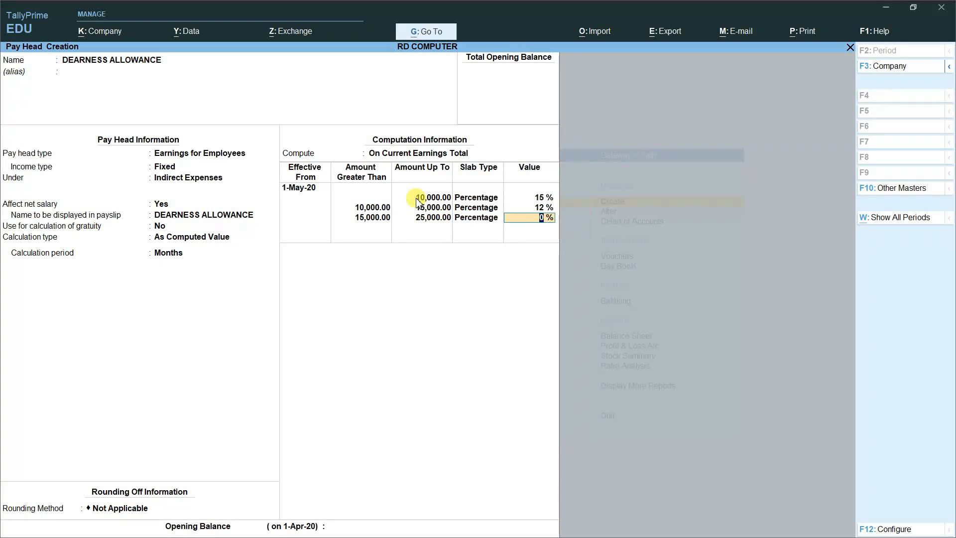
pyautogui.write('10')
pyautogui.press('Return')
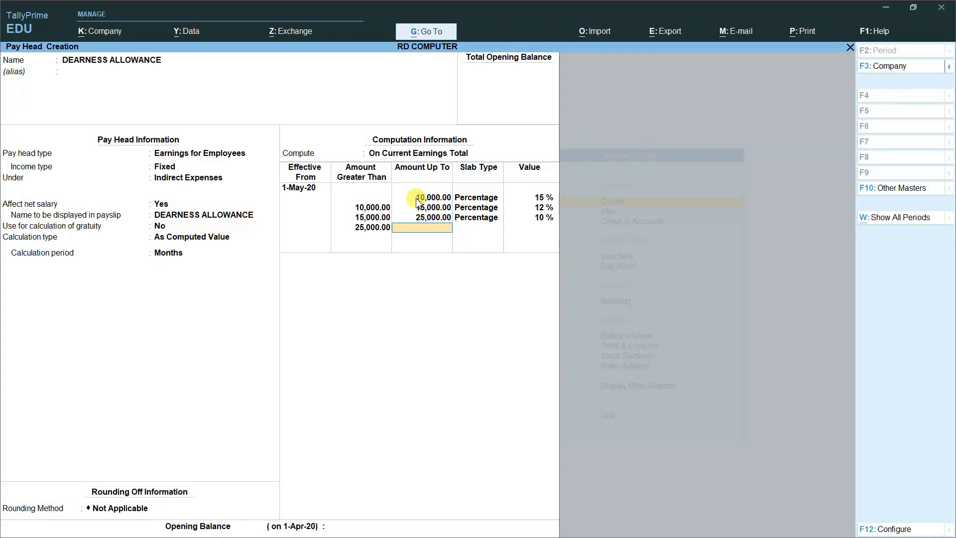
pyautogui.write('35000')
pyautogui.press('Return')
pyautogui.press('Return')
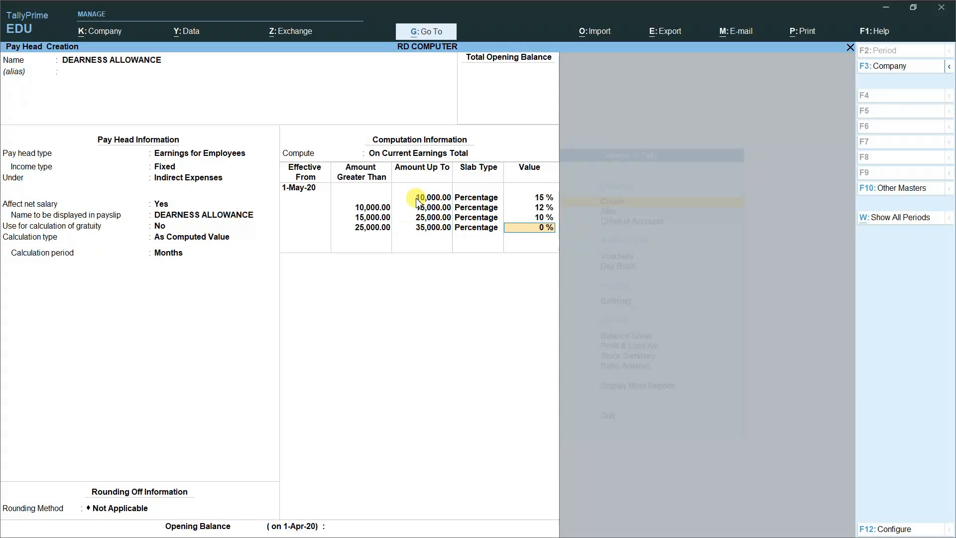
pyautogui.write('8')
pyautogui.press('Return')
pyautogui.press('Return')
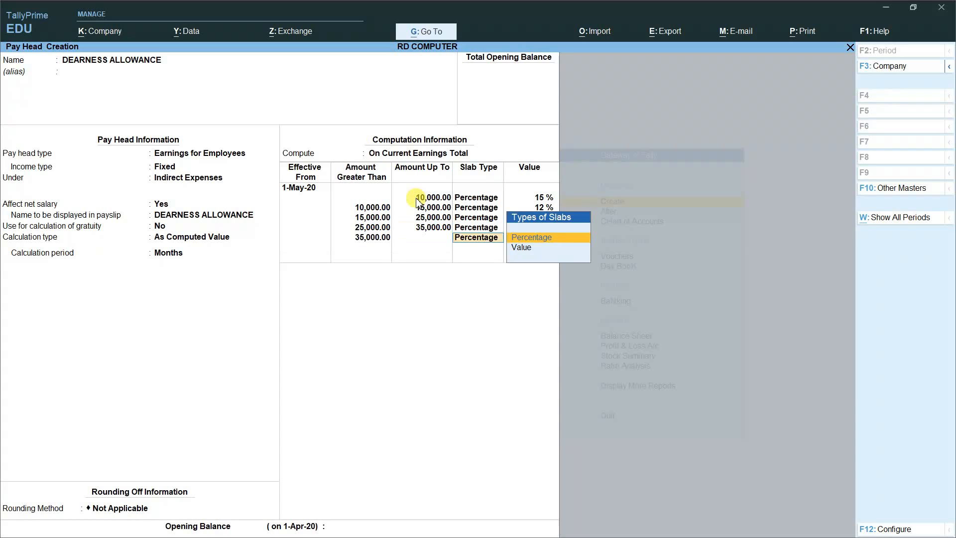
pyautogui.press('Return')
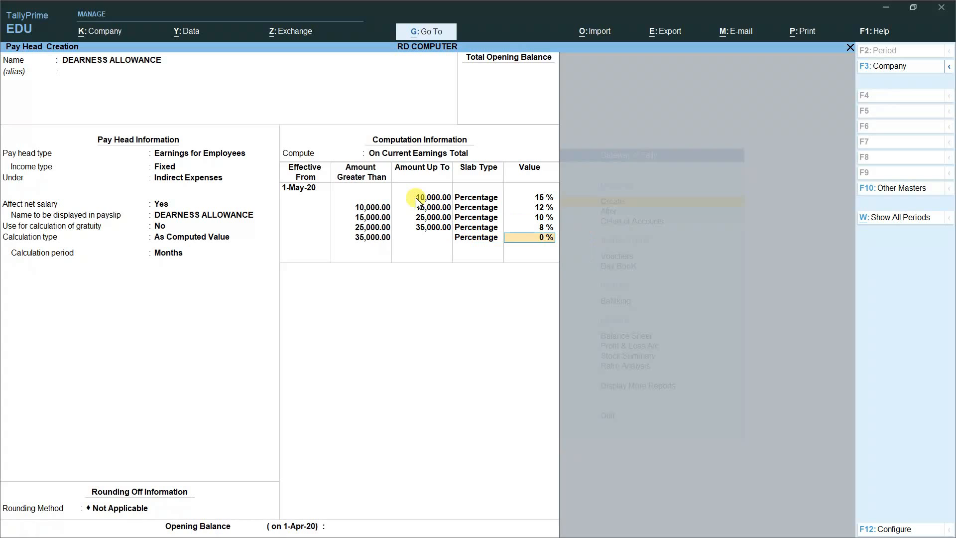
pyautogui.press('Return')
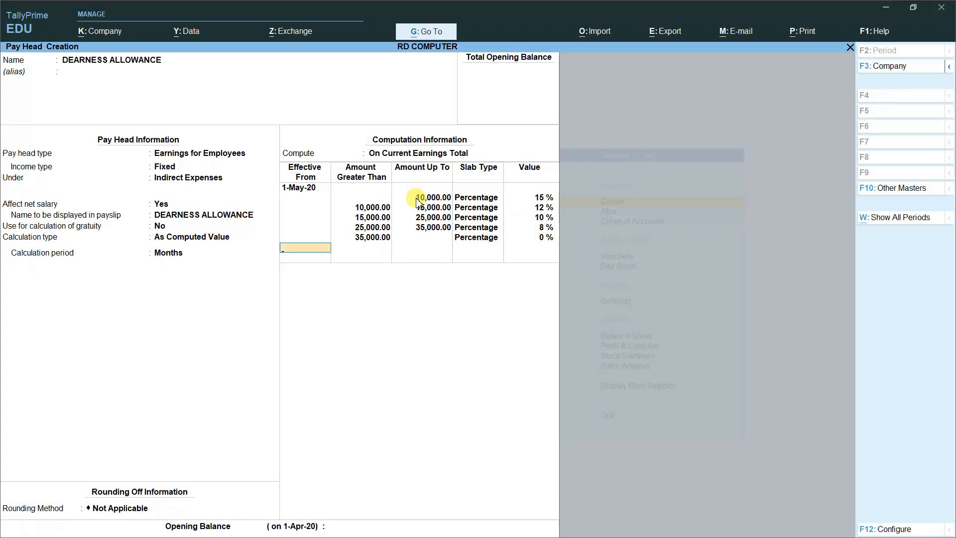
pyautogui.press('Return')
pyautogui.press('Return')
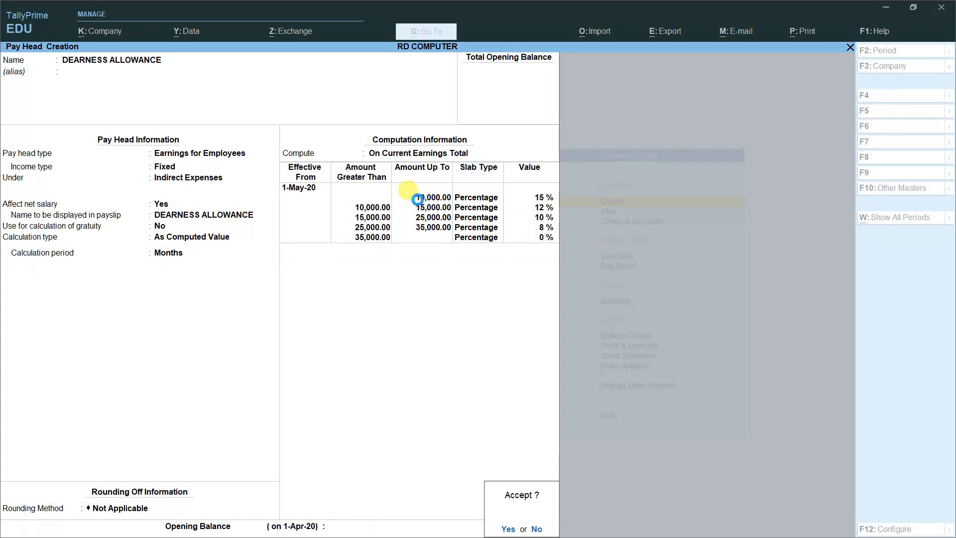
pyautogui.press('Return')
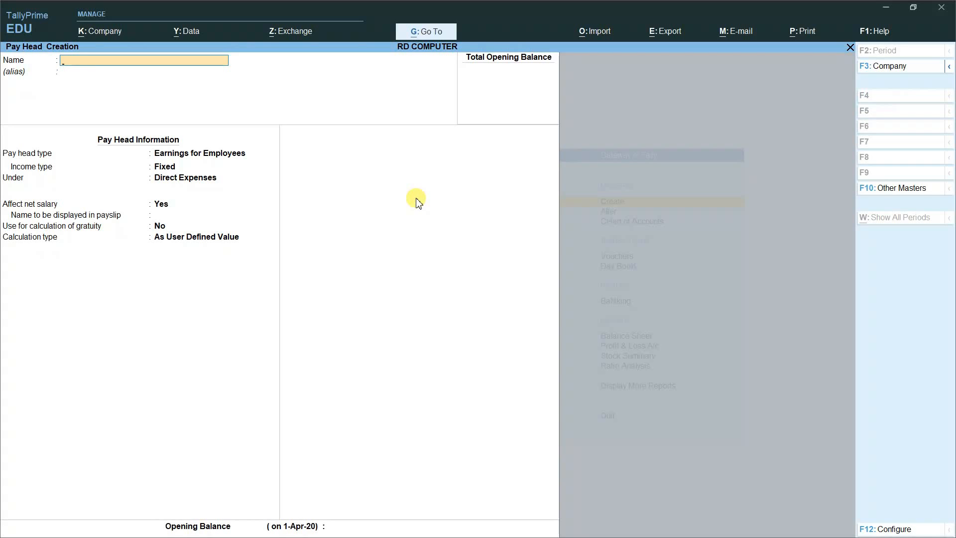
# Step: Name the pay head EMPLOYEE PROVIDENT FUND as a deduction from employees under Indirect Expenses
pyautogui.write('EMPLOYEE PROVIDENT FUND')
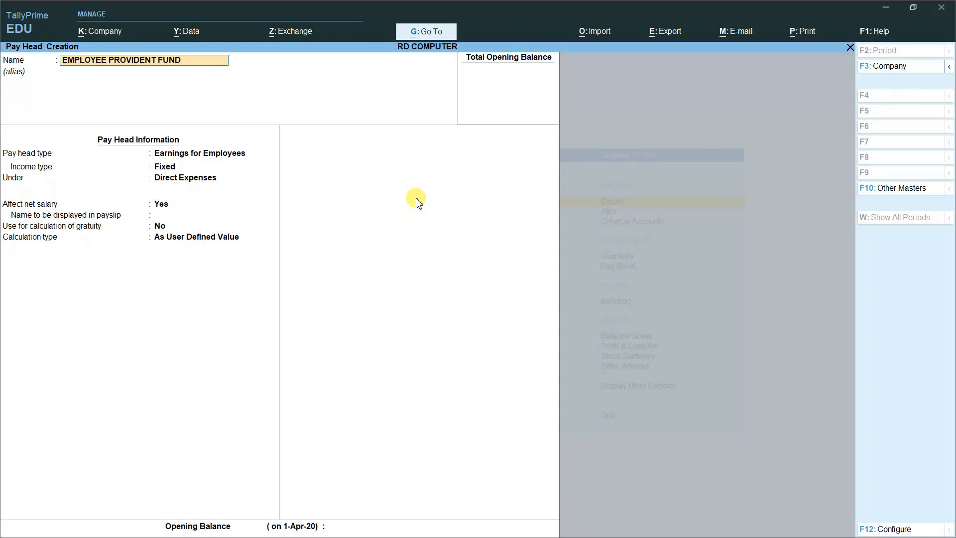
pyautogui.press('Return')
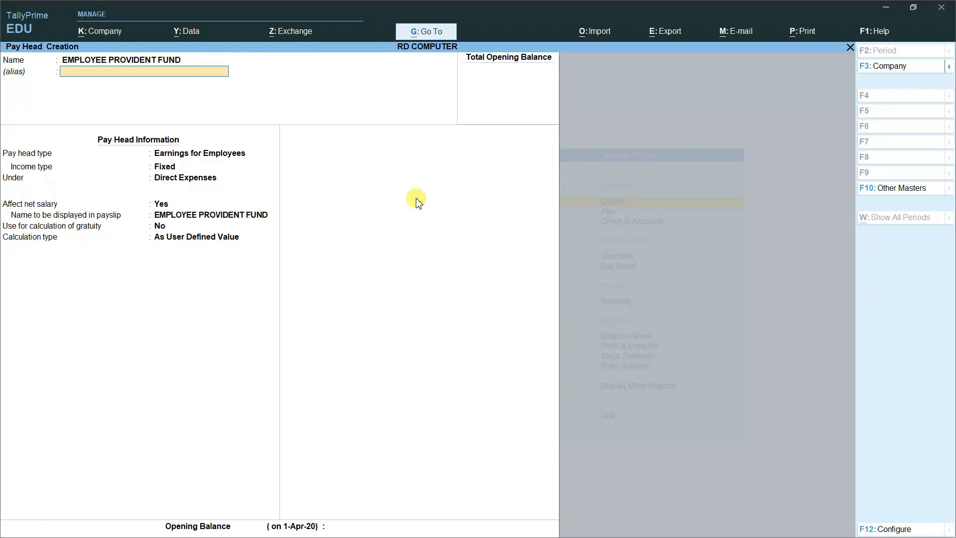
pyautogui.press('Return')
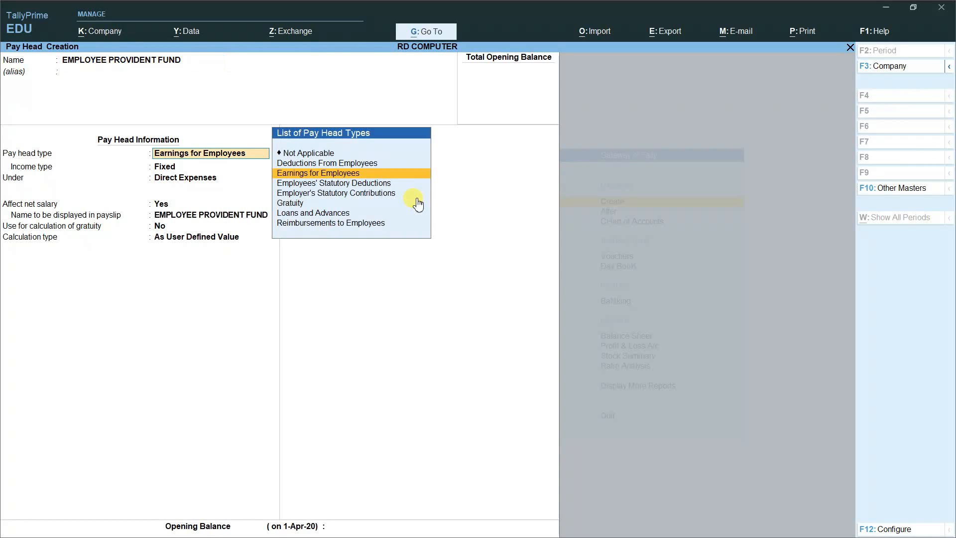
pyautogui.press('Up')
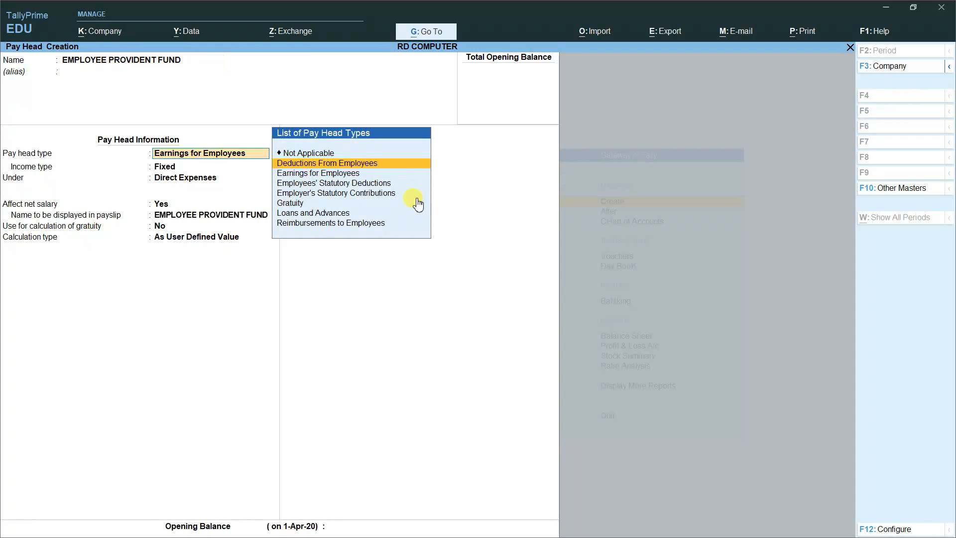
pyautogui.press('Return')
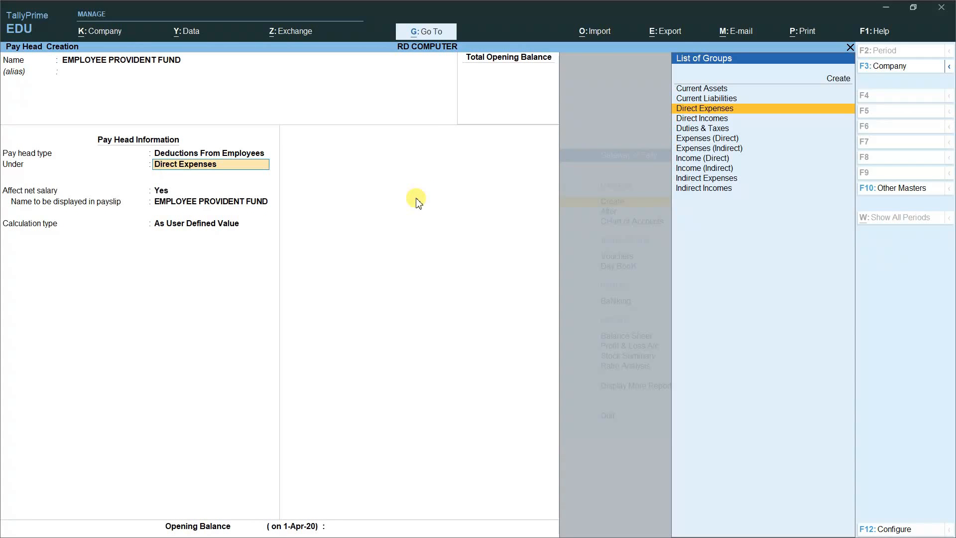
pyautogui.write('I')
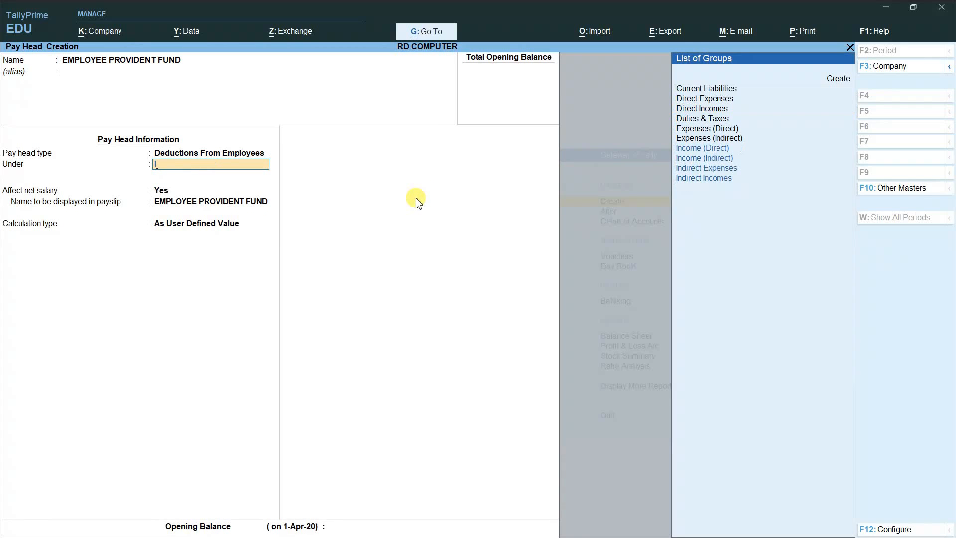
pyautogui.press('Down')
pyautogui.press('Down')
pyautogui.press('Down')
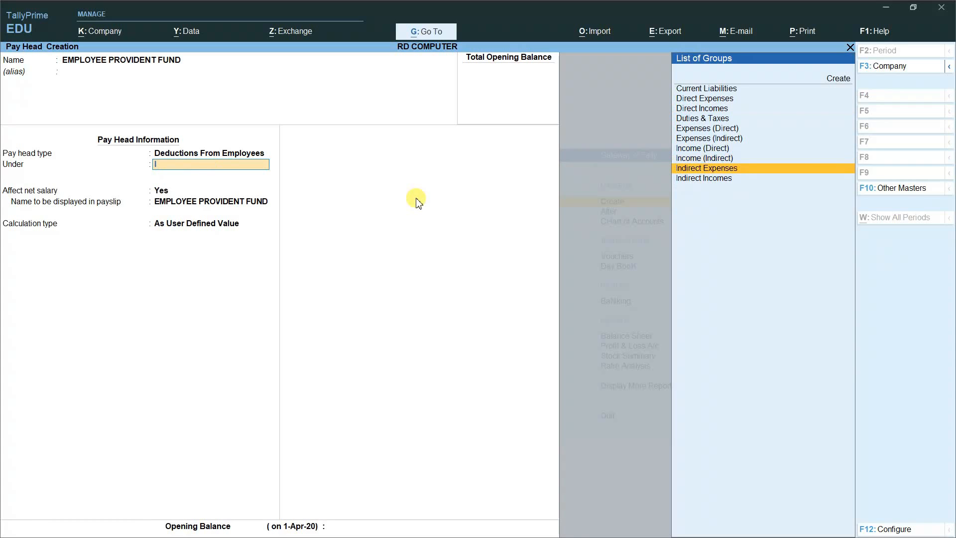
pyautogui.press('Return')
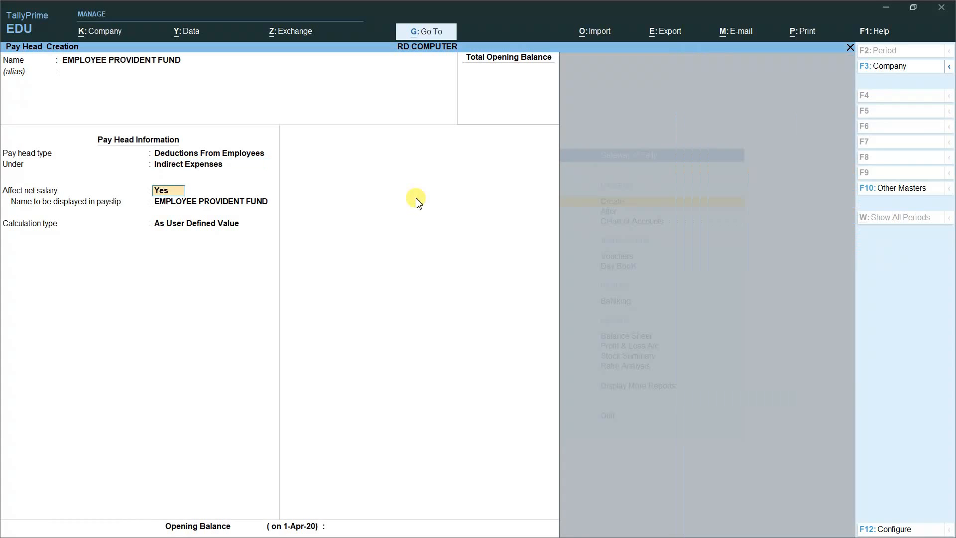
# Step: Calculate it at a Flat Rate in Months, affecting net salary, and save
pyautogui.press('Return')
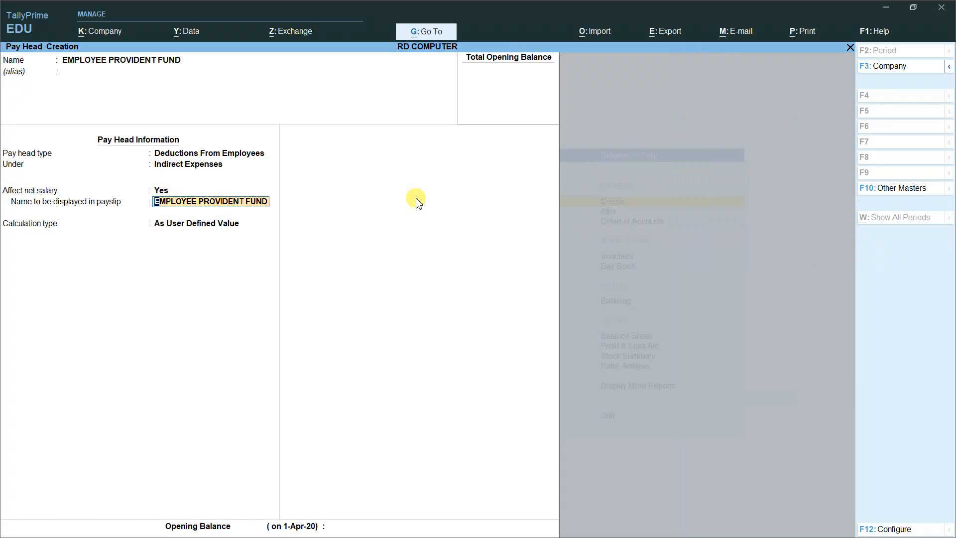
pyautogui.press('Return')
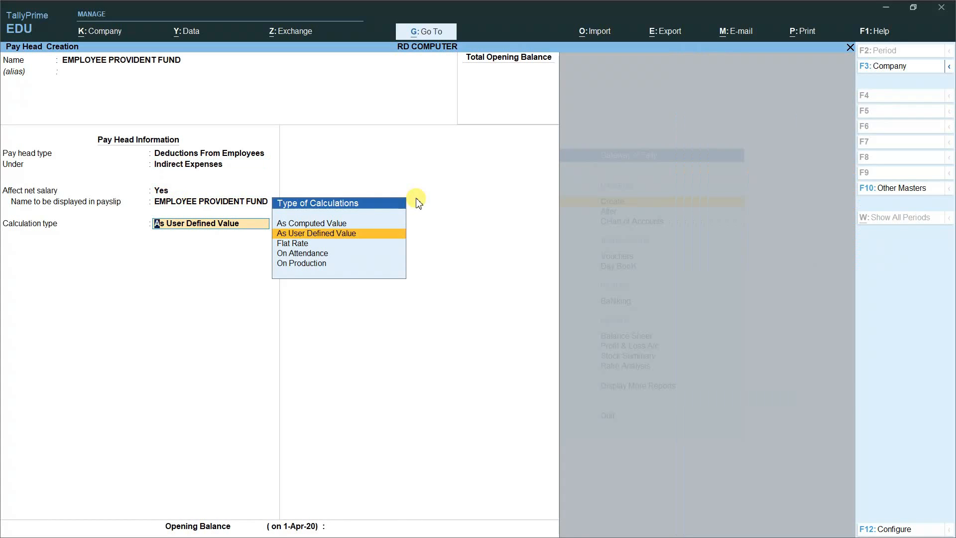
pyautogui.press('Down')
pyautogui.press('Return')
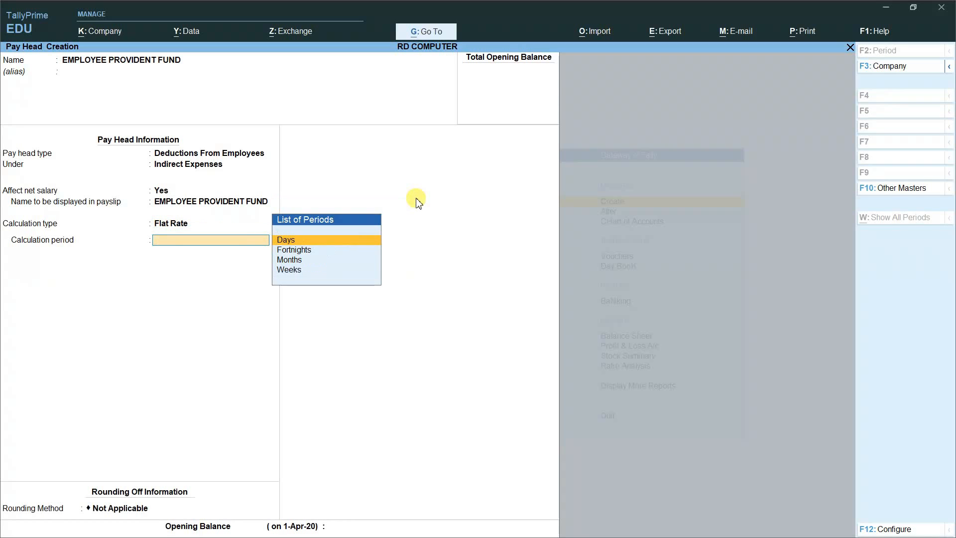
pyautogui.press('Down')
pyautogui.press('Down')
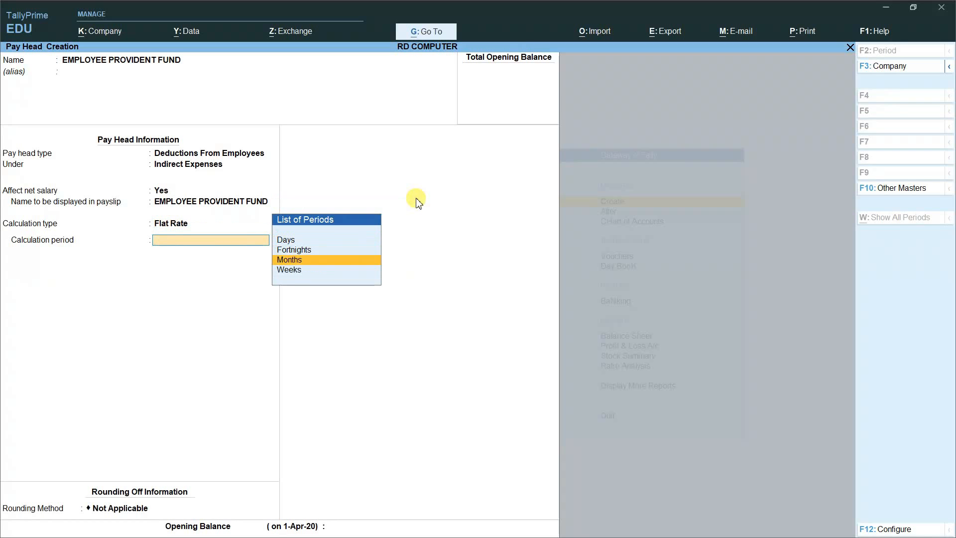
pyautogui.press('Return')
pyautogui.press('Return')
pyautogui.press('Return')
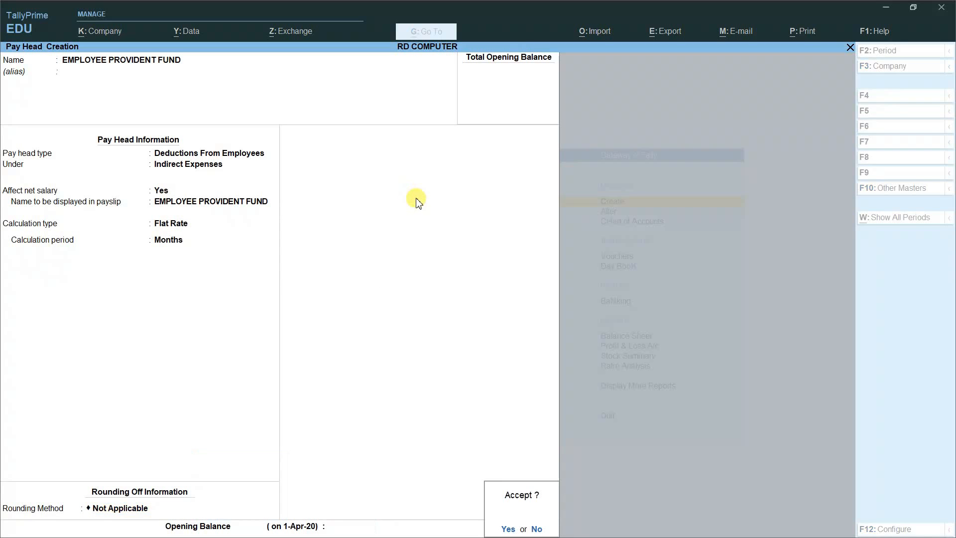
pyautogui.press('Return')
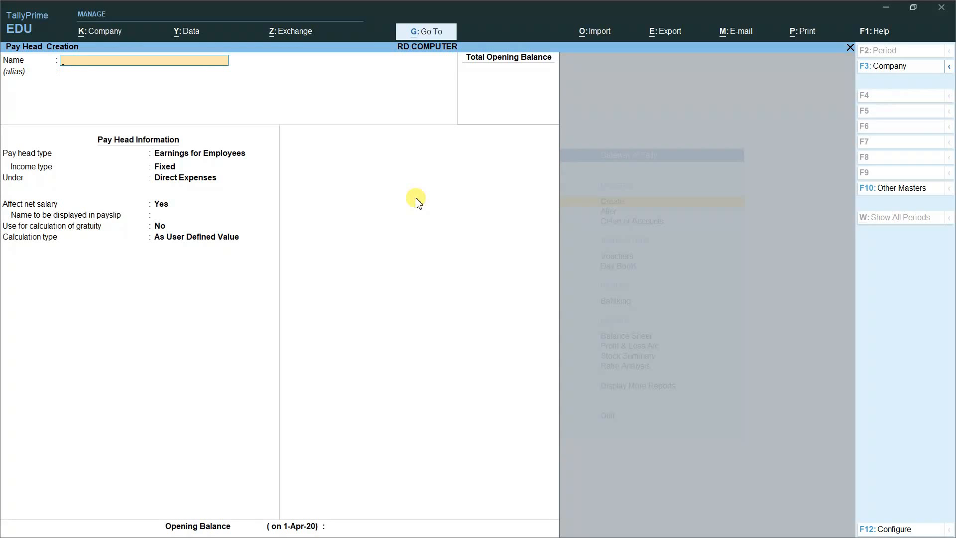
pyautogui.press('Escape')
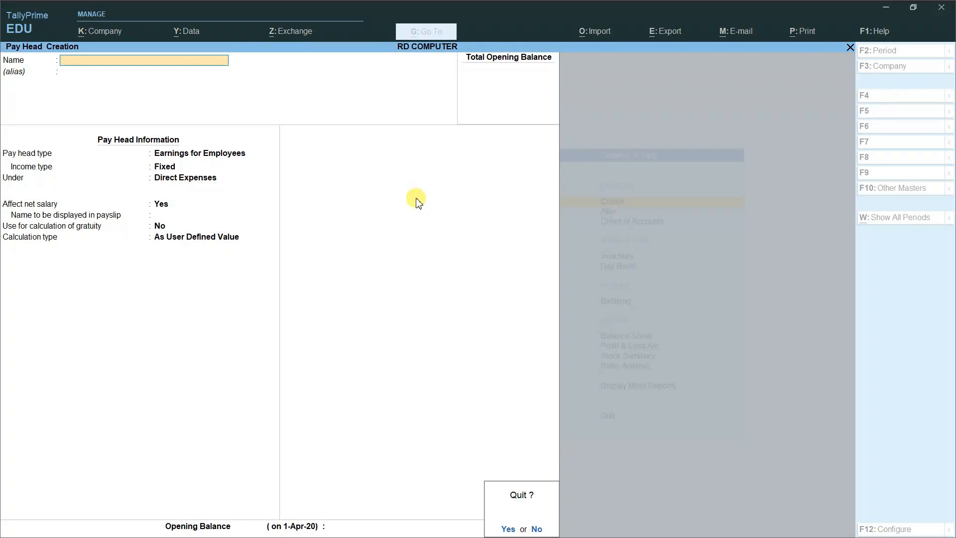
# Step: Quit Pay Head Creation and start an Employee Group from the masters list
pyautogui.press('y')
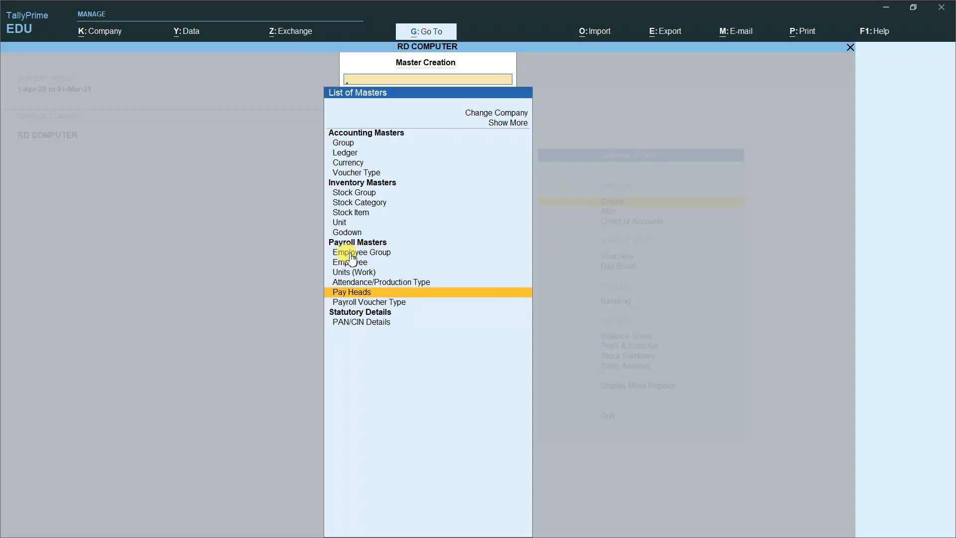
pyautogui.press('Up')
pyautogui.press('Up')
pyautogui.press('Up')
pyautogui.press('Up')
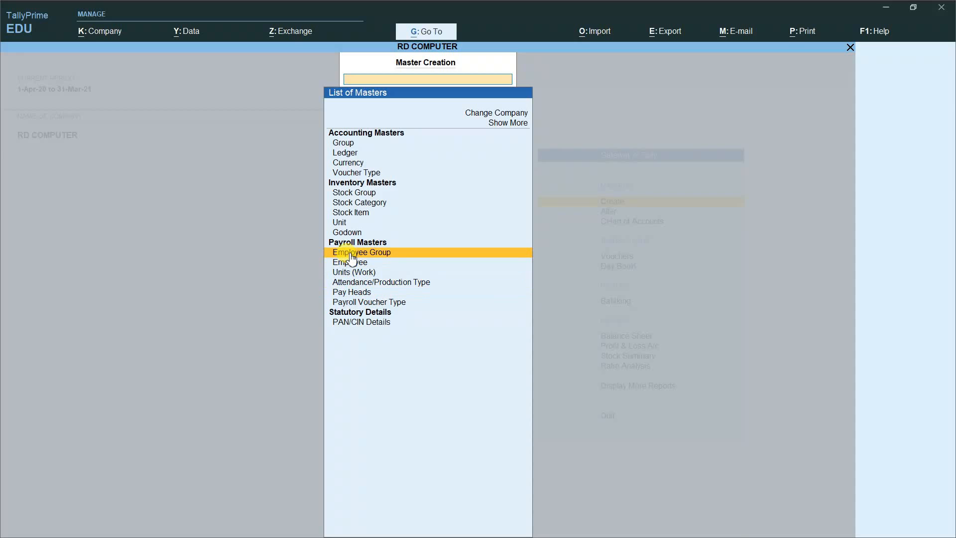
pyautogui.press('Return')
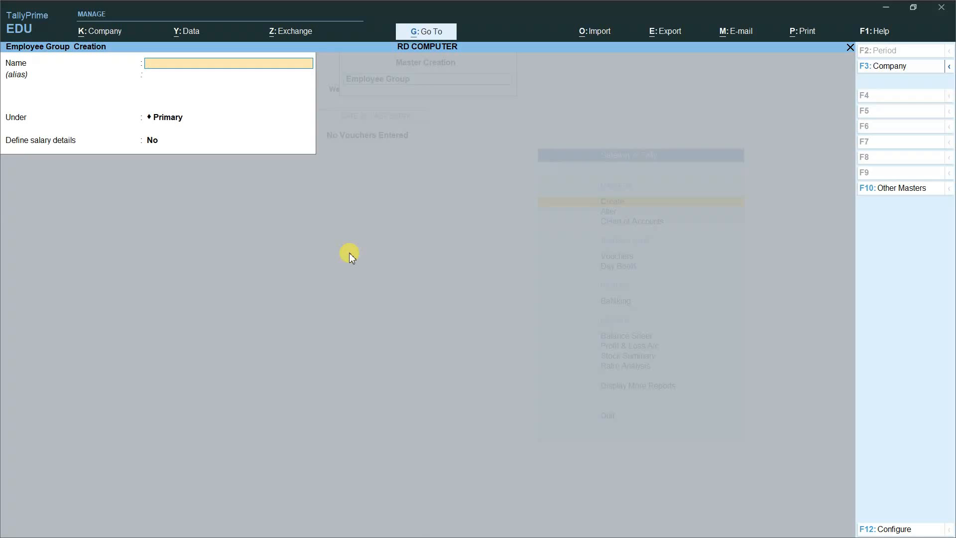
# Step: Create the MANAGEMENT employee group under Primary
pyautogui.write('MANAGEMENT')
pyautogui.press('Return')
pyautogui.press('Return')
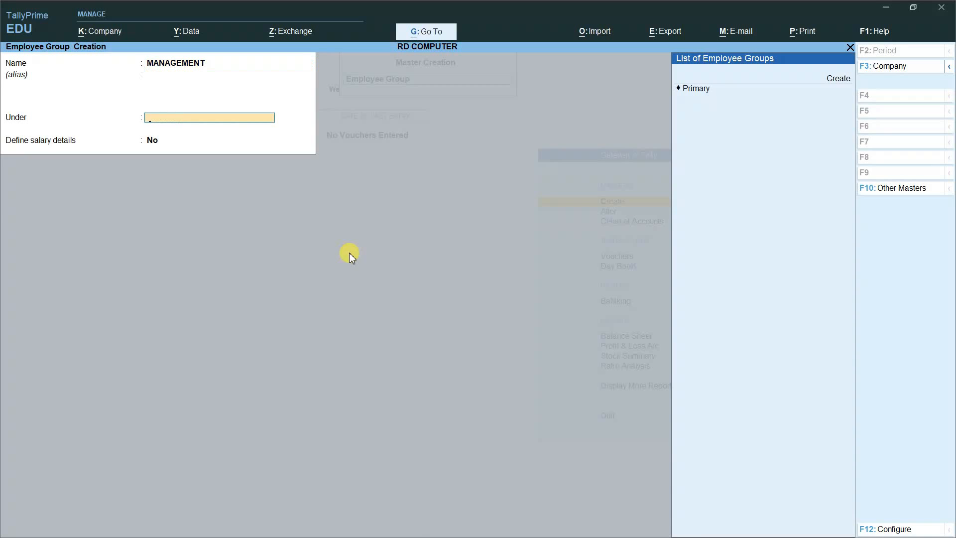
pyautogui.press('Down')
pyautogui.press('Return')
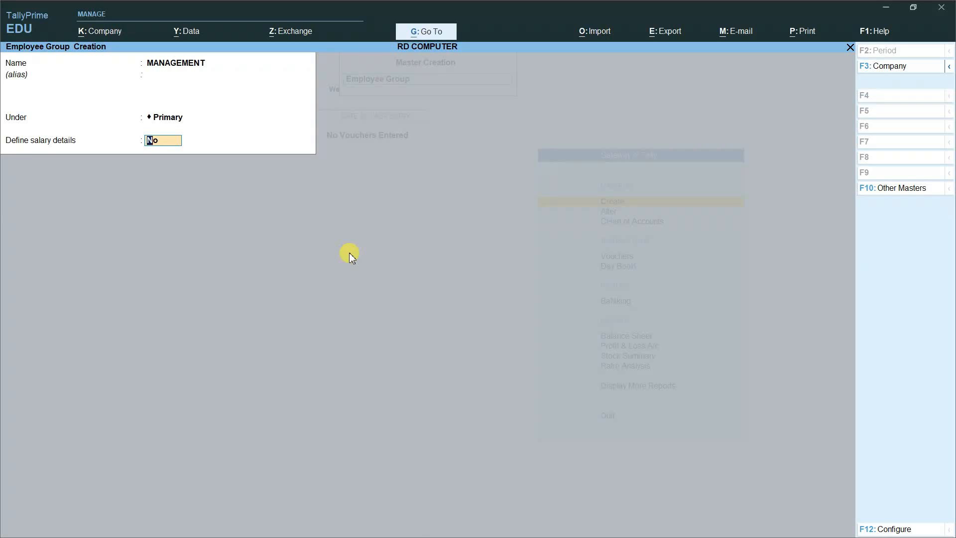
pyautogui.press('Return')
pyautogui.press('Return')
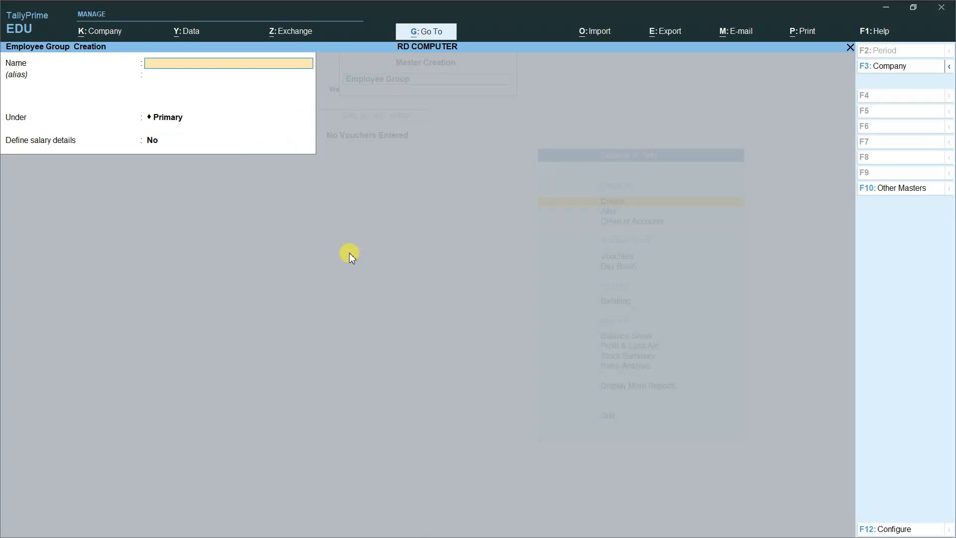
# Step: Create TEACHING STAFF and NON TEACHING STAFF groups with defaults, then quit the form
pyautogui.write('TEACHING STAFF')
pyautogui.press('Return')
pyautogui.press('Return')
pyautogui.press('Return')
pyautogui.press('Return')
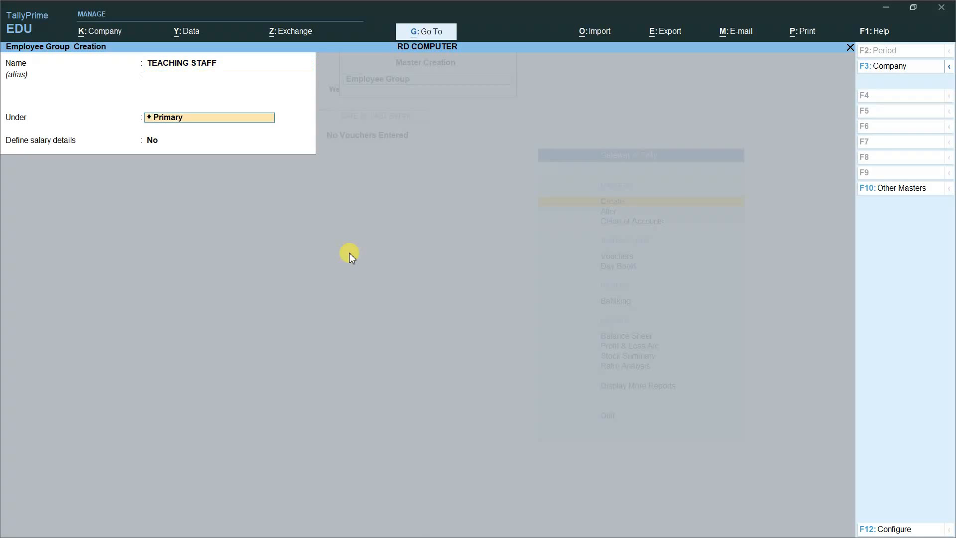
pyautogui.press('Return')
pyautogui.write('NON TEACHING STAFF')
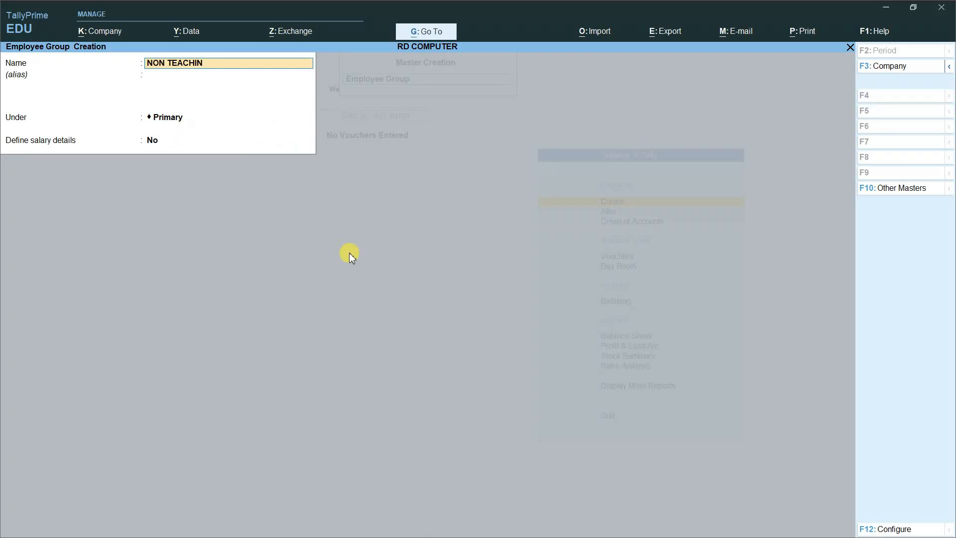
pyautogui.press('Return')
pyautogui.press('Return')
pyautogui.press('Return')
pyautogui.press('Return')
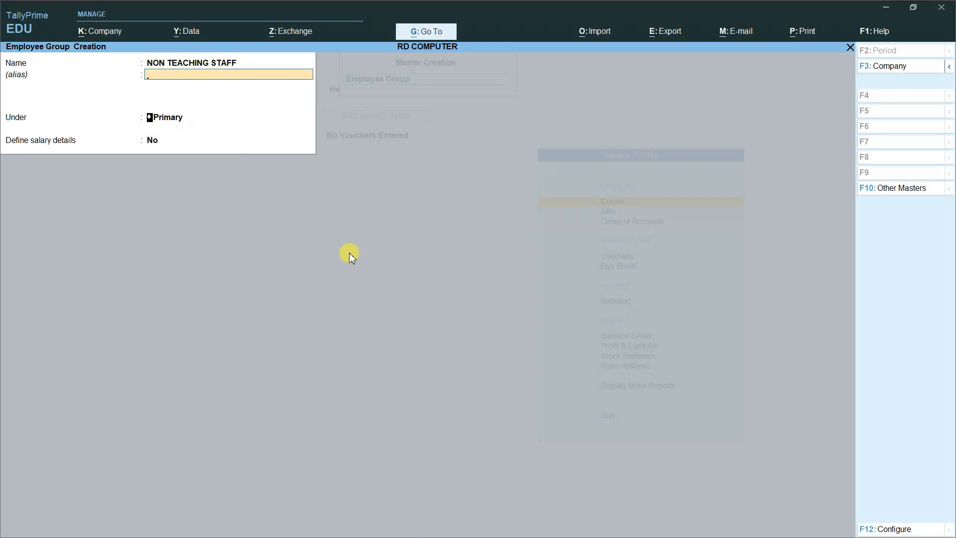
pyautogui.press('Return')
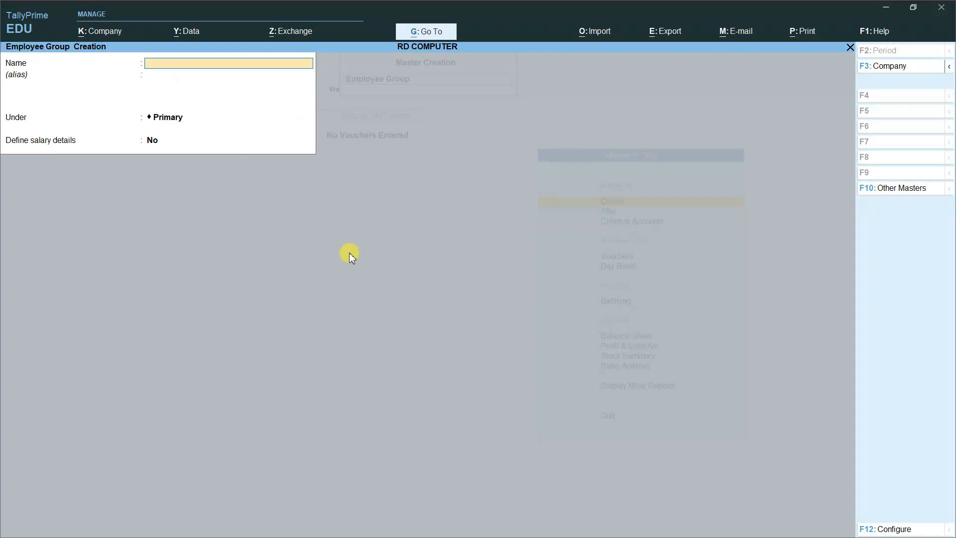
pyautogui.press('Escape')
pyautogui.press('Return')
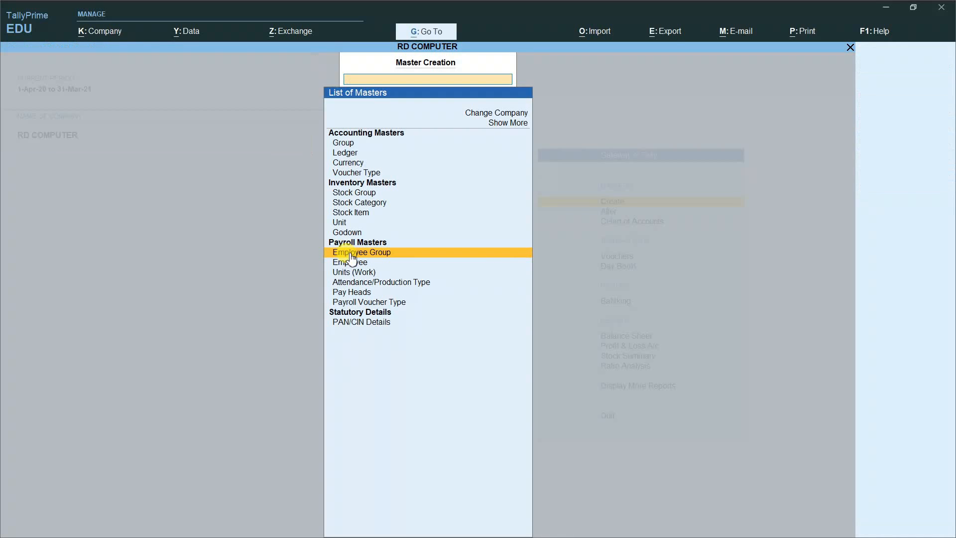
# Step: Start a new employee master and enter the employee's name
pyautogui.press('Down')
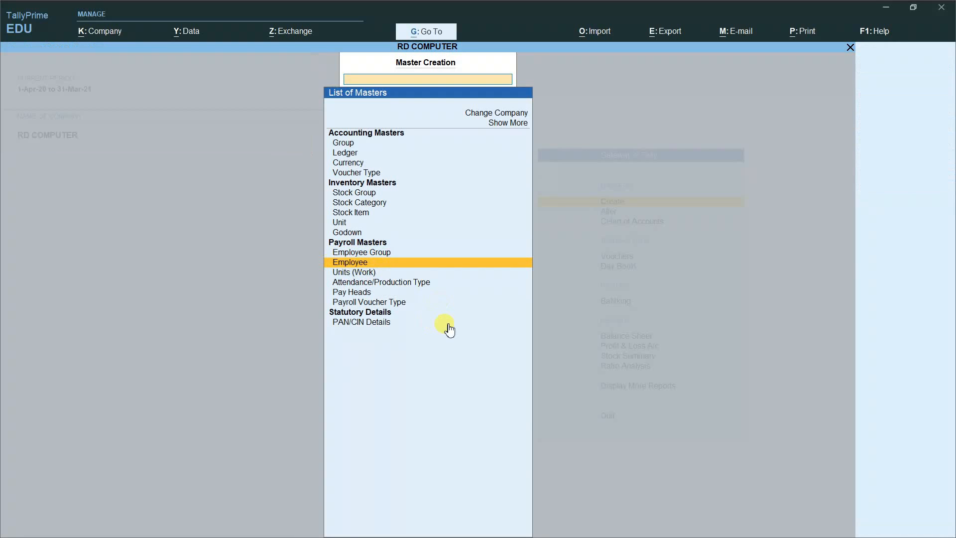
pyautogui.press('Return')
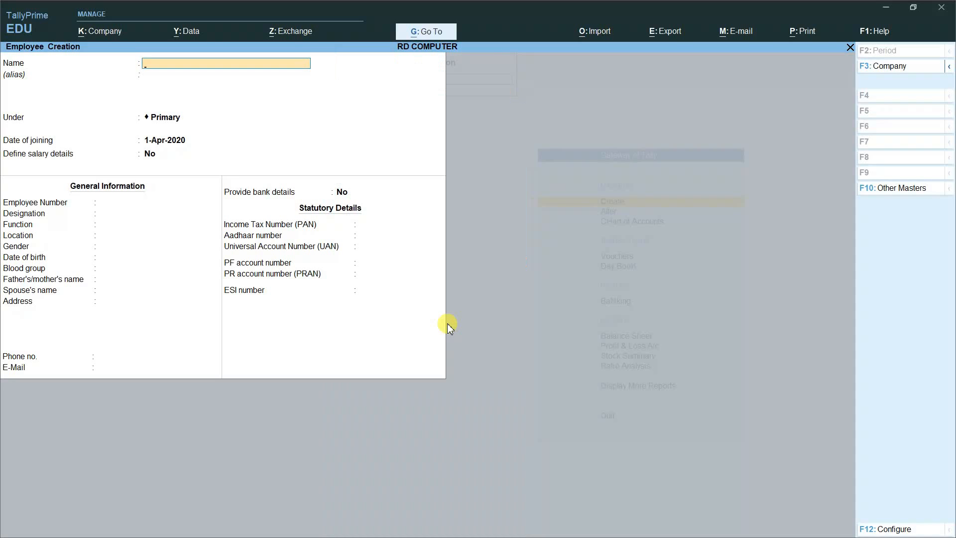
pyautogui.press('Return')
pyautogui.press('Return')
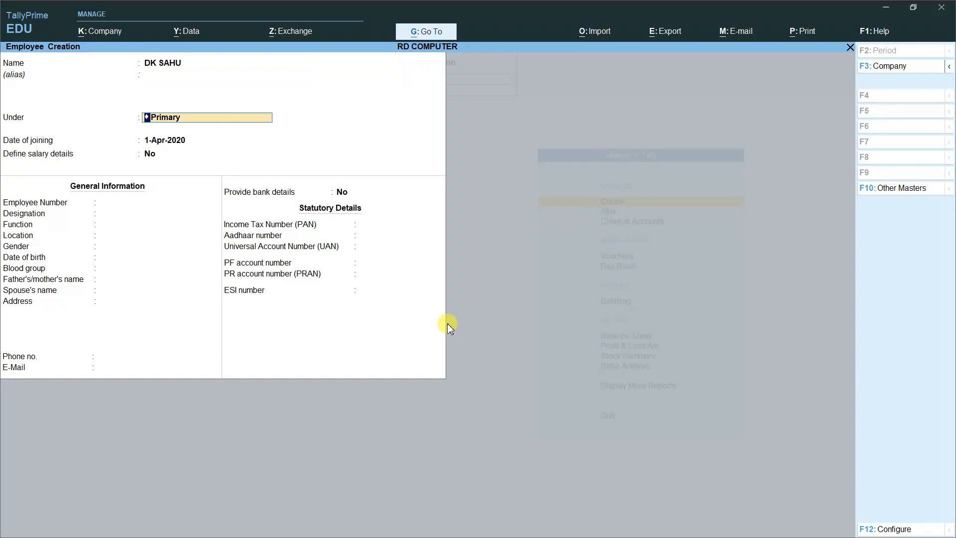
# Step: Place the employee under MANAGEMENT, joining 1-Apr-2020, and choose to define salary details
pyautogui.press('BackSpace')
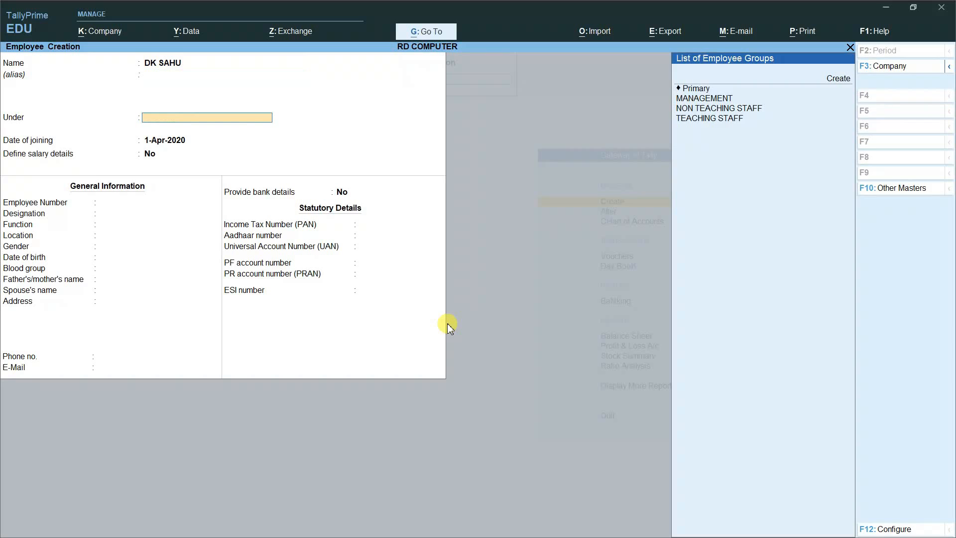
pyautogui.press('Down')
pyautogui.press('Down')
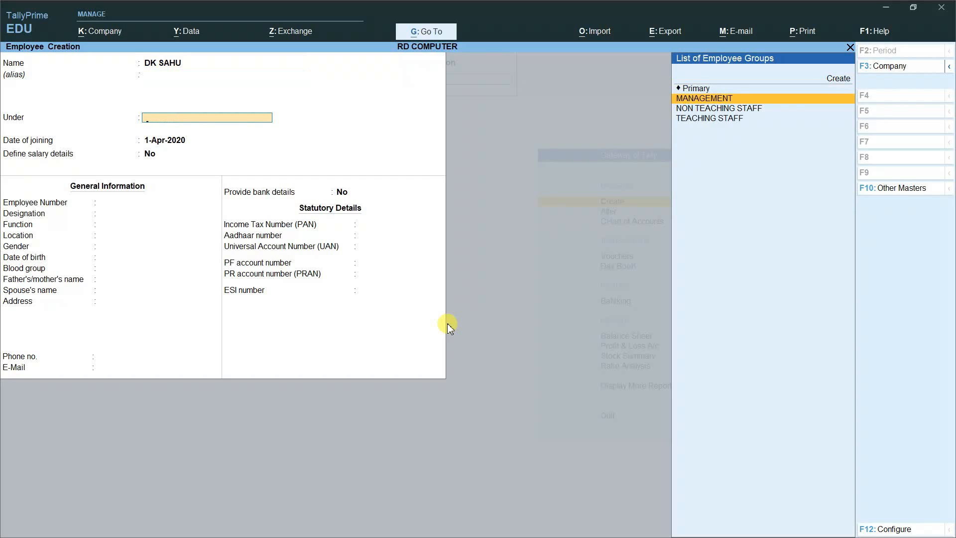
pyautogui.press('Return')
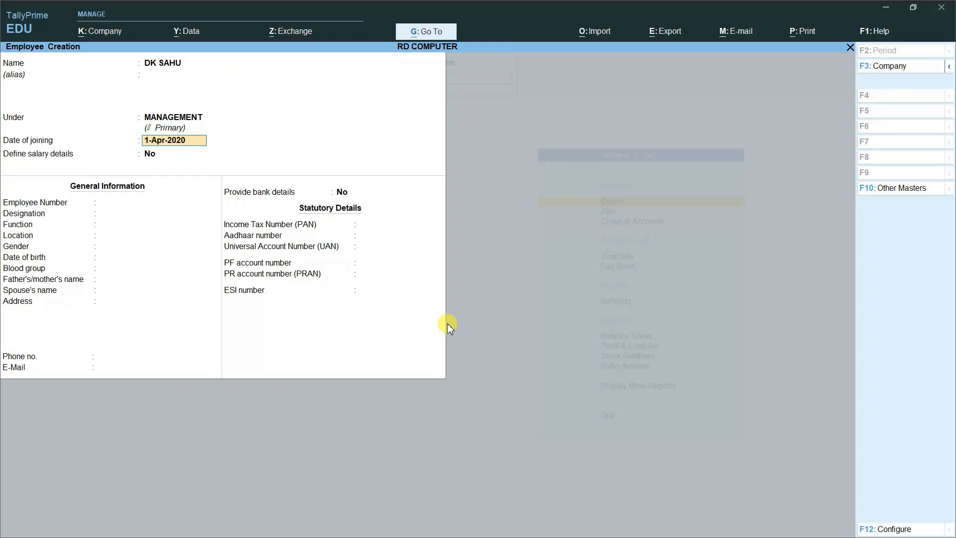
pyautogui.press('Return')
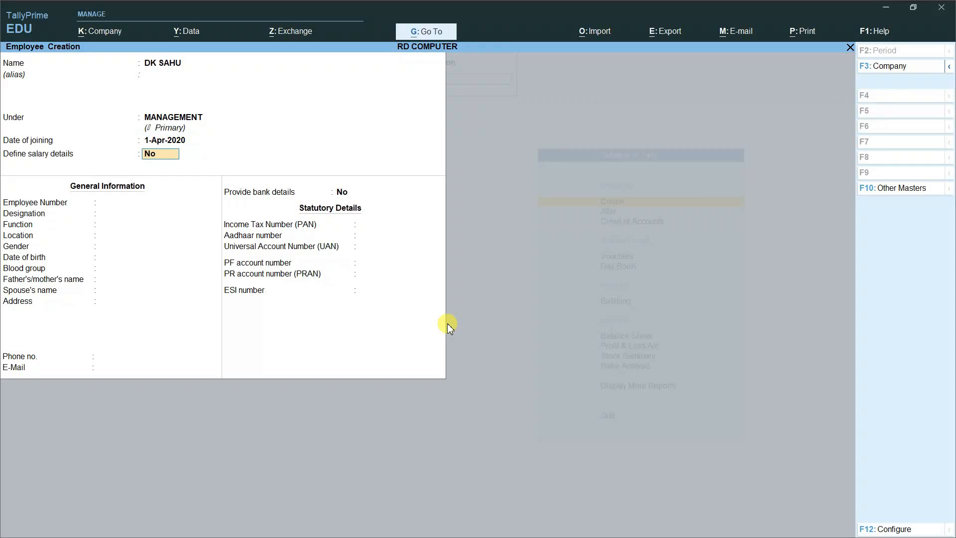
pyautogui.write('Y')
pyautogui.press('Return')
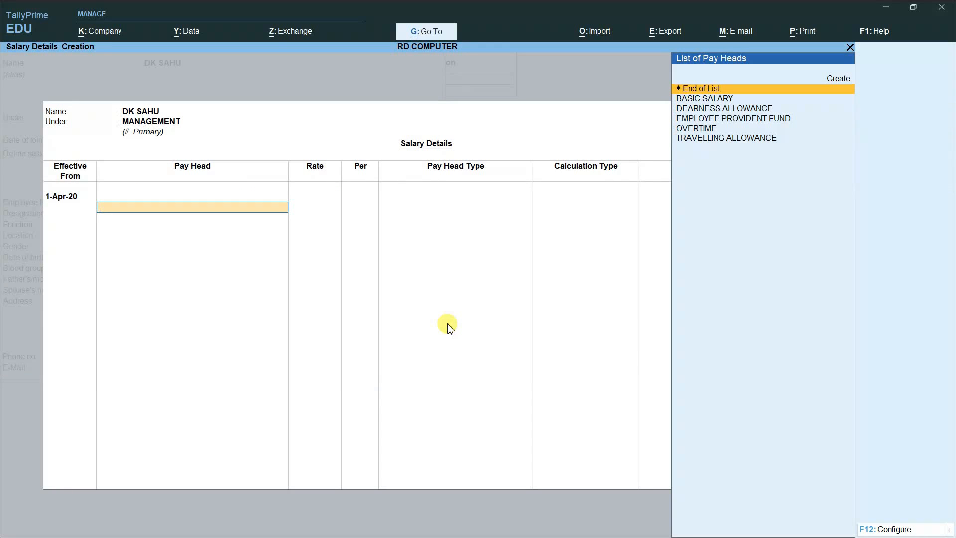
# Step: Reopen the salary details and add basic salary 35,500 and overtime at 350 per HRS
pyautogui.press('Escape')
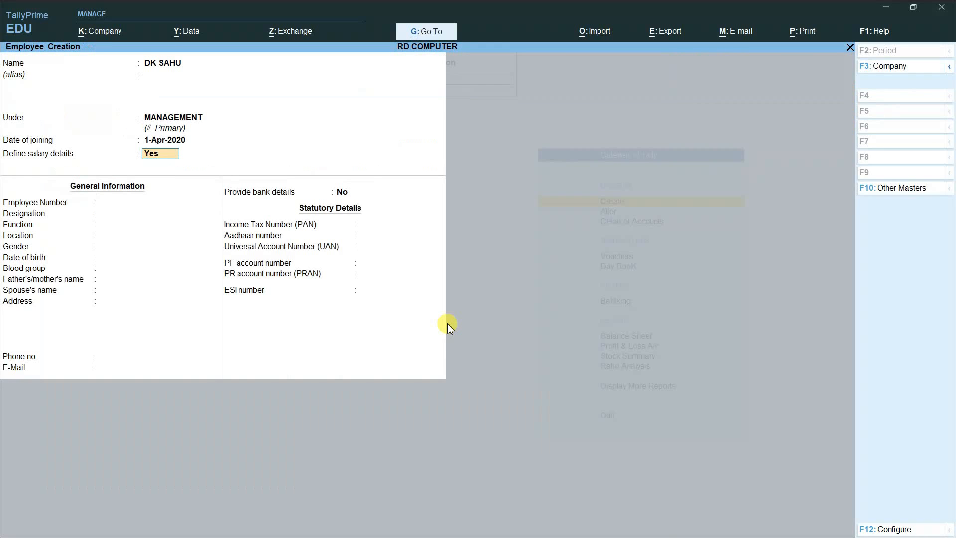
pyautogui.press('Return')
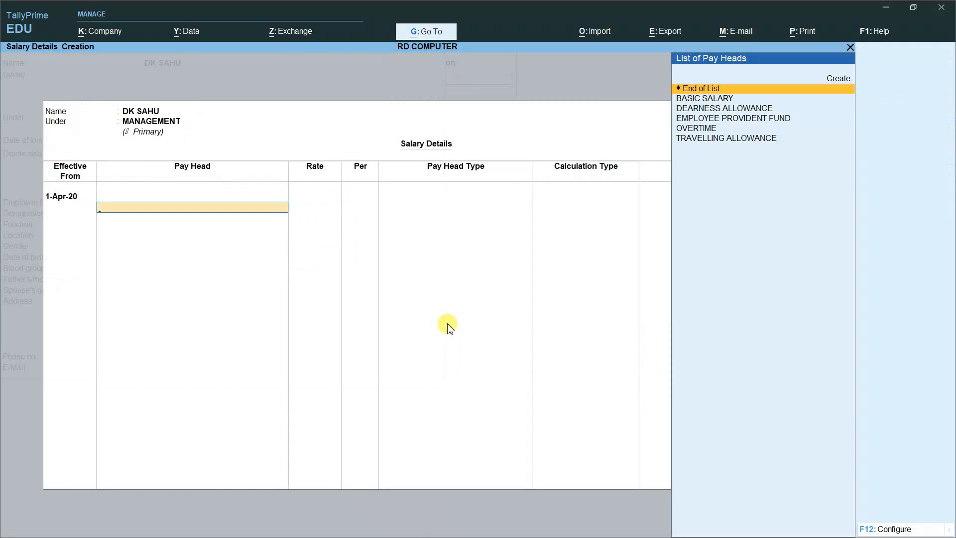
pyautogui.press('Down')
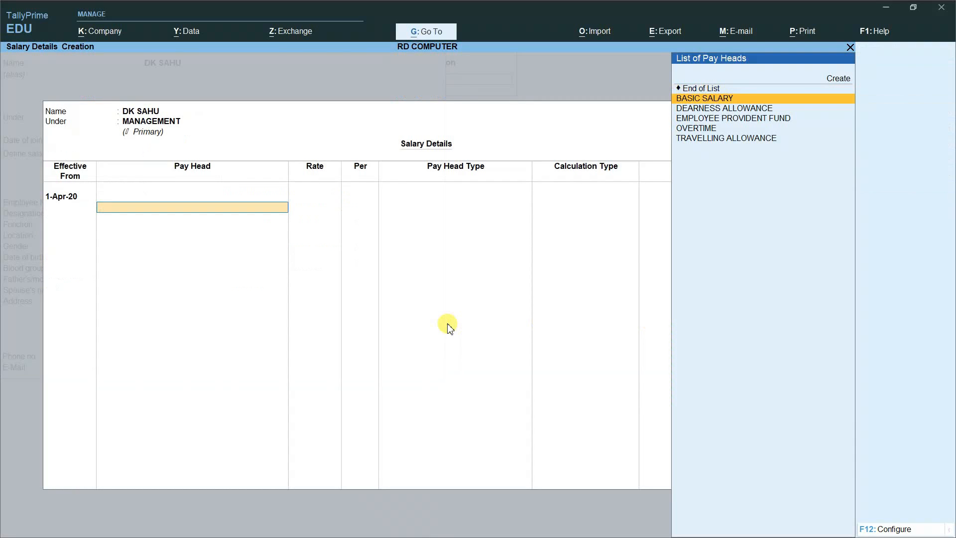
pyautogui.press('Return')
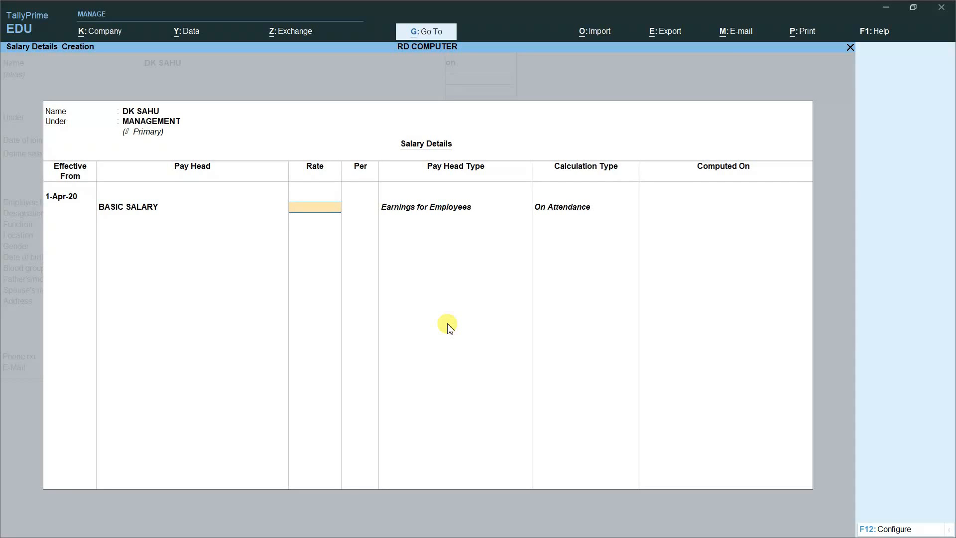
pyautogui.write('35')
pyautogui.write('500')
pyautogui.press('Return')
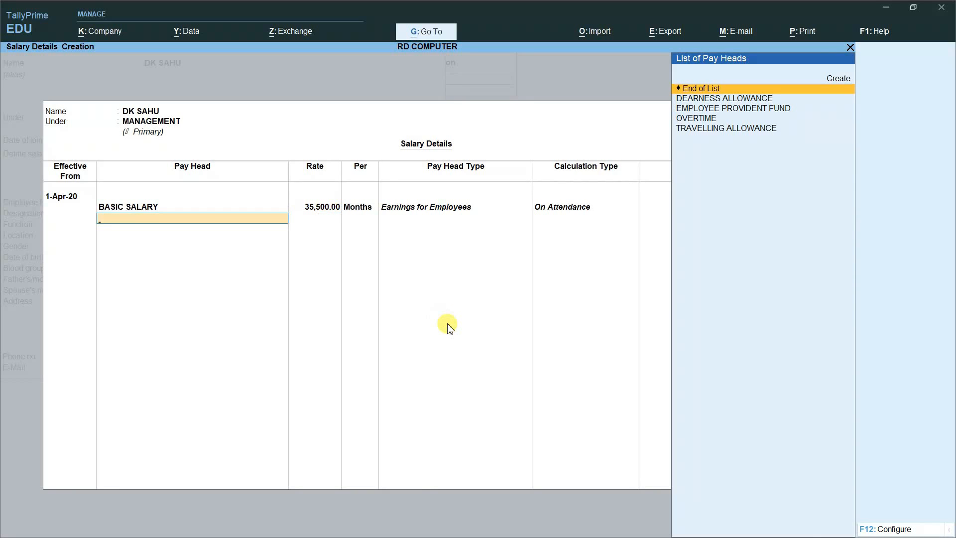
pyautogui.press('Down')
pyautogui.press('Down')
pyautogui.press('Down')
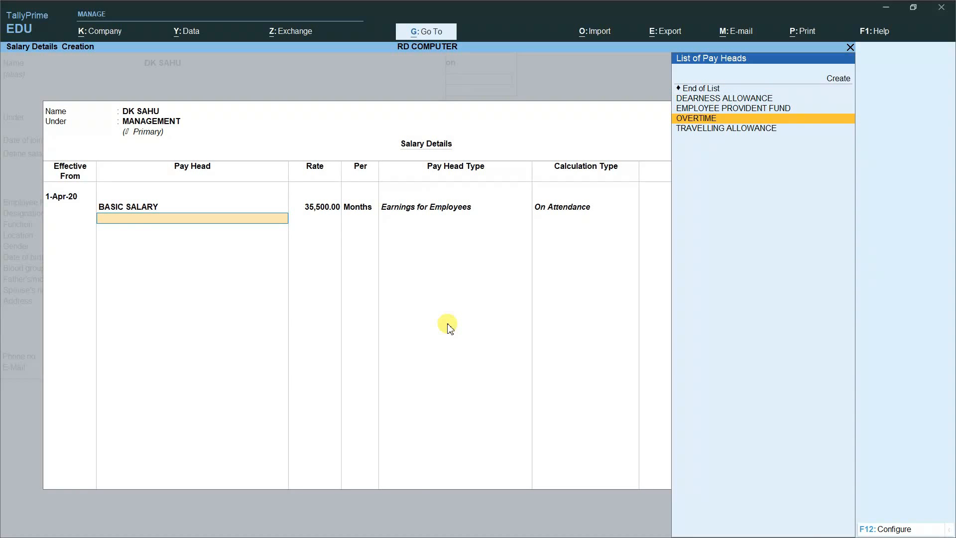
pyautogui.press('Return')
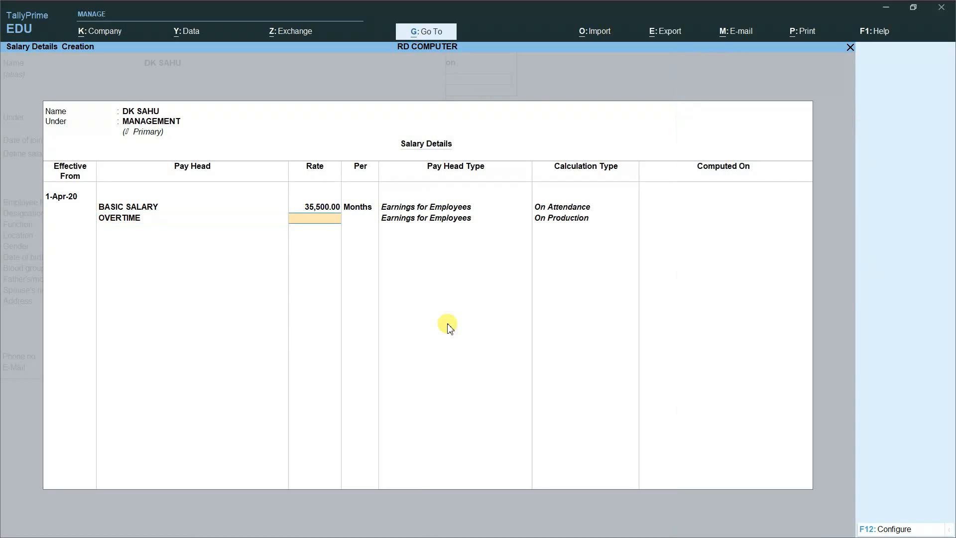
pyautogui.write('350')
pyautogui.press('Return')
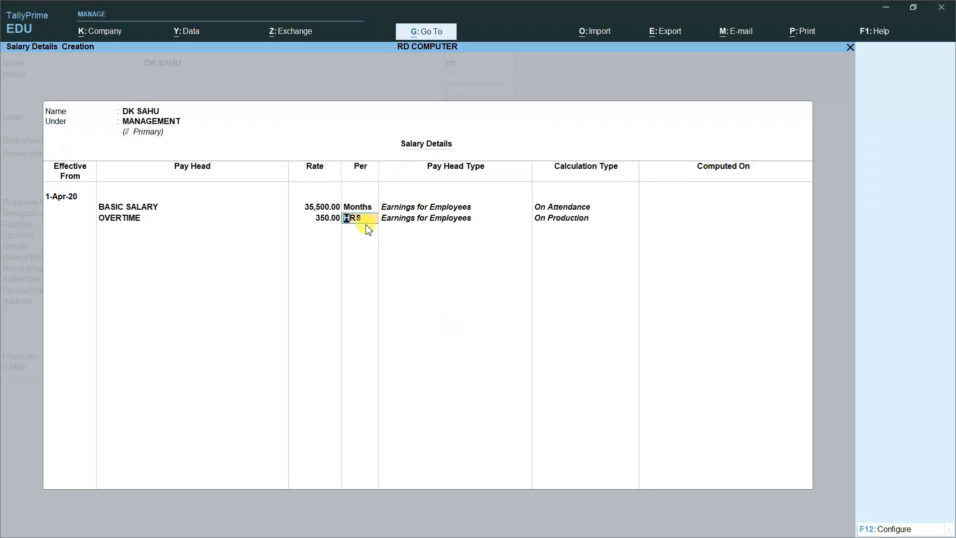
pyautogui.press('Return')
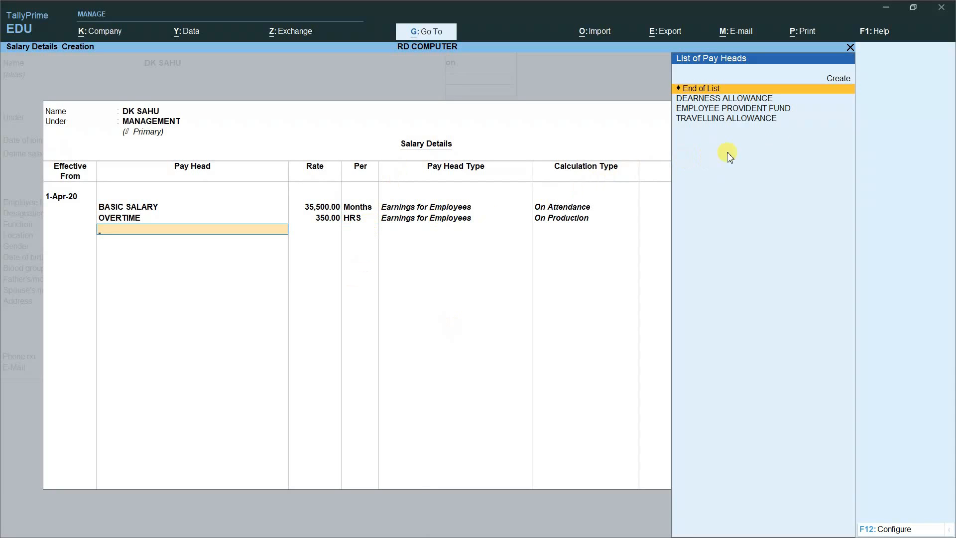
# Step: Add dearness allowance, travelling allowance 1,500 and provident fund 1,200, then accept the salary details
pyautogui.press('Down')
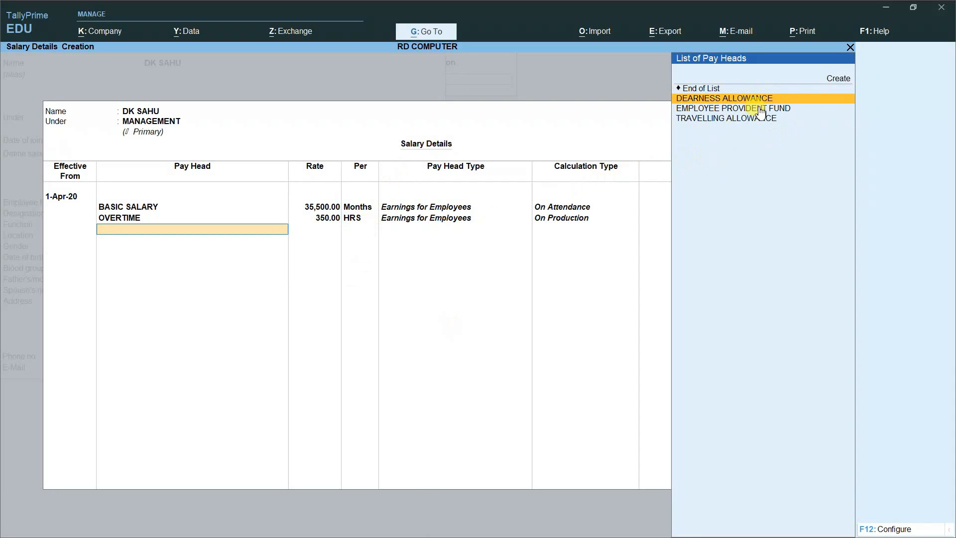
pyautogui.press('Return')
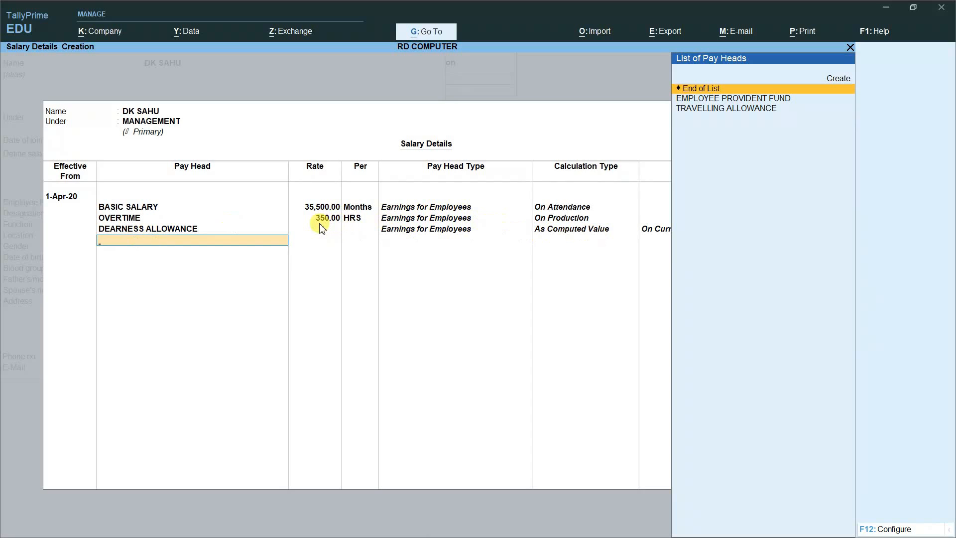
pyautogui.press('Down')
pyautogui.press('Down')
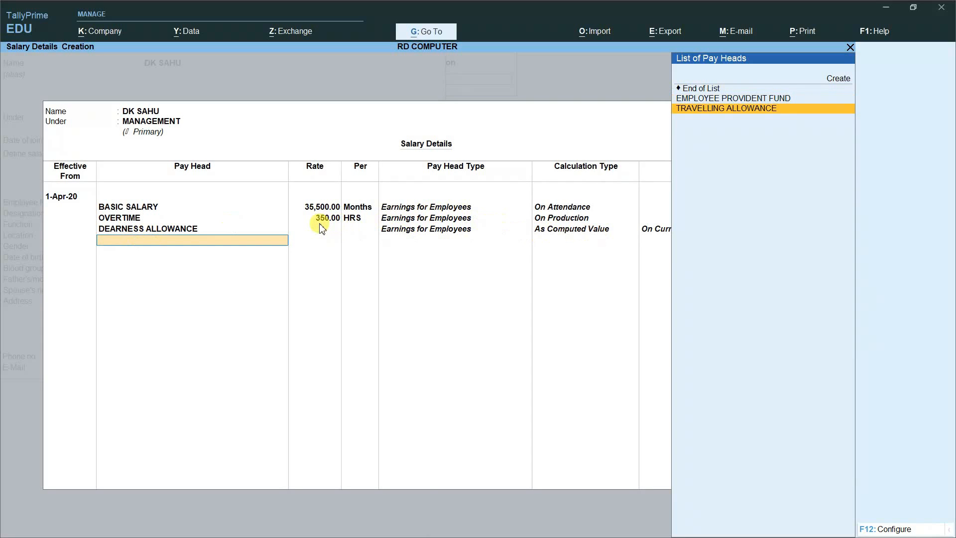
pyautogui.press('Return')
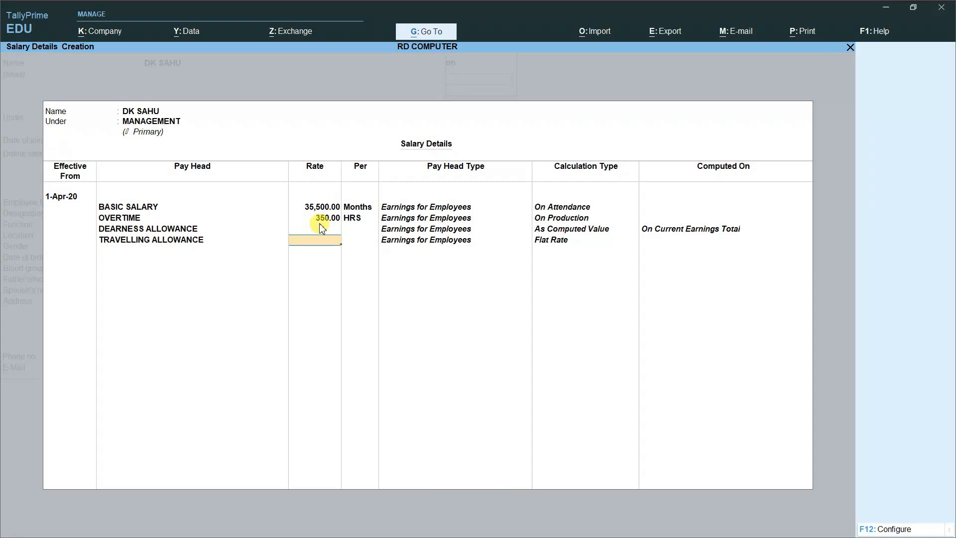
pyautogui.write('1500')
pyautogui.press('Return')
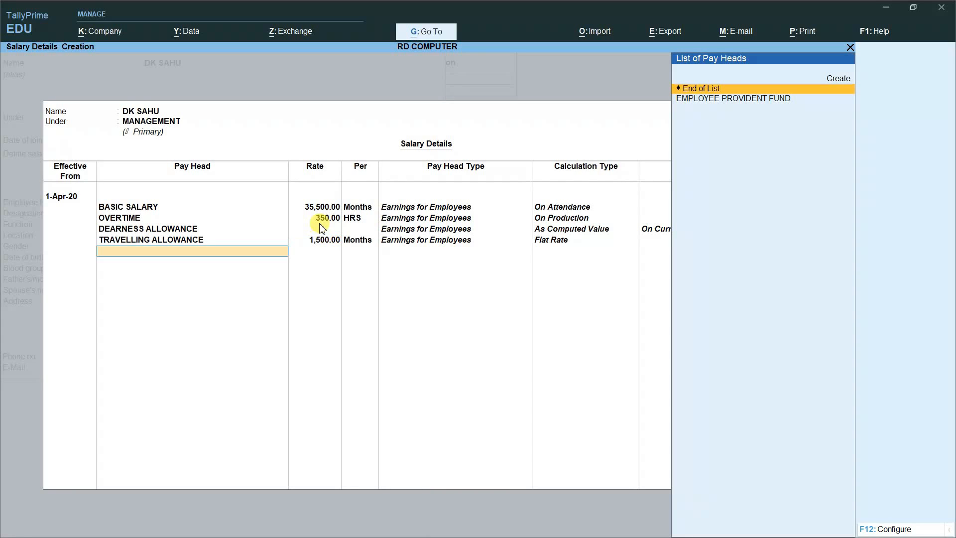
pyautogui.press('Down')
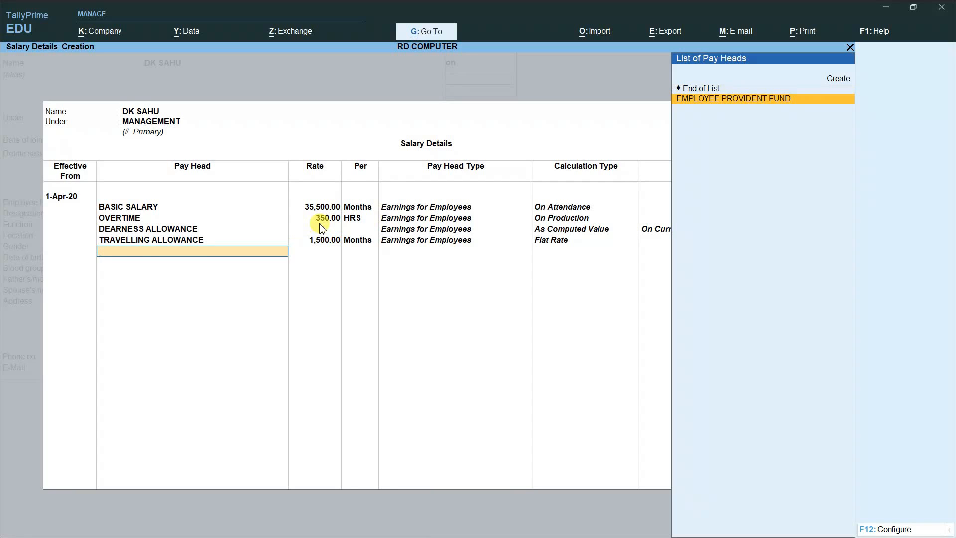
pyautogui.press('Return')
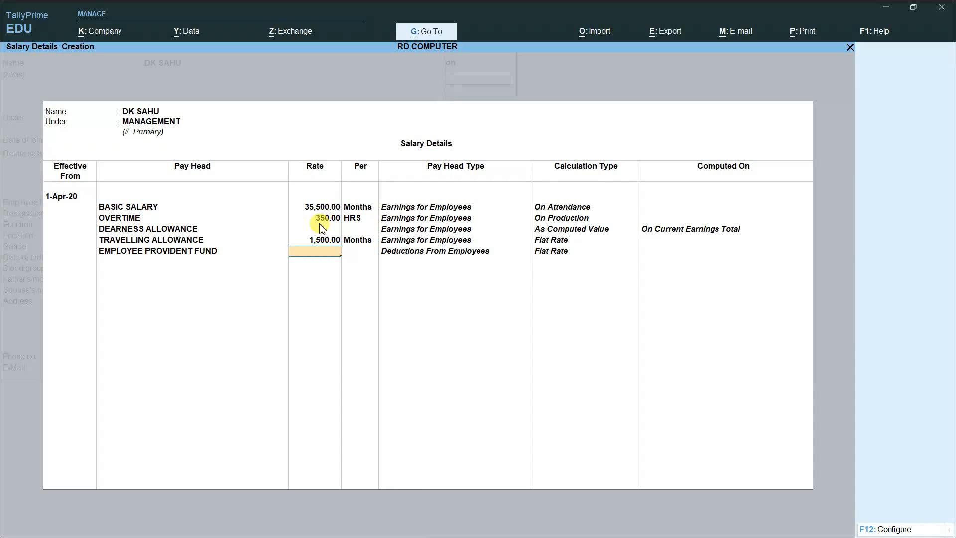
pyautogui.write('1200')
pyautogui.press('Return')
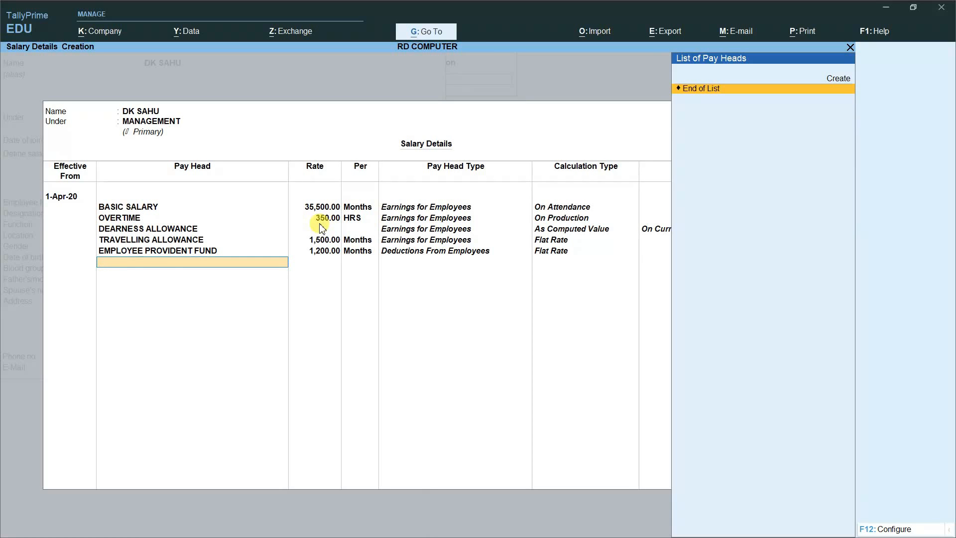
pyautogui.press('Return')
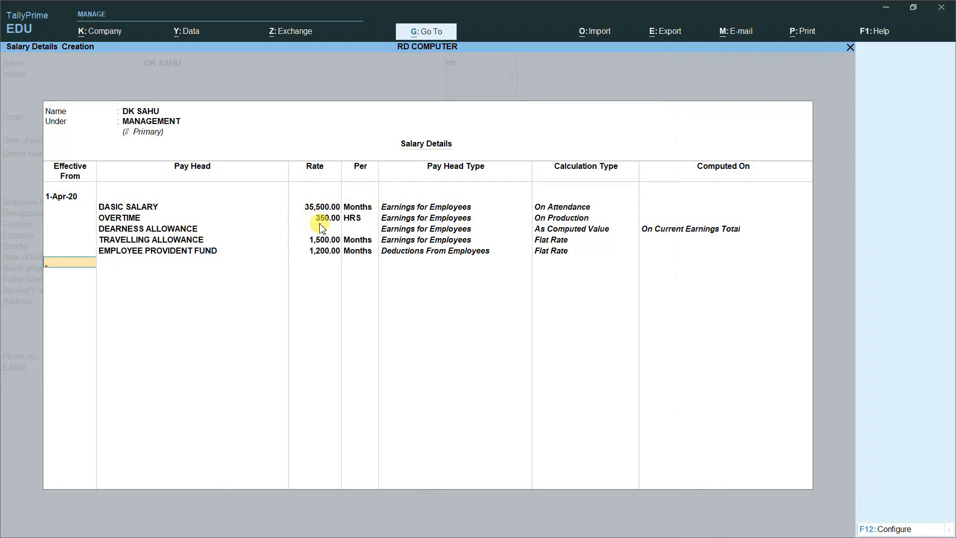
pyautogui.press('Return')
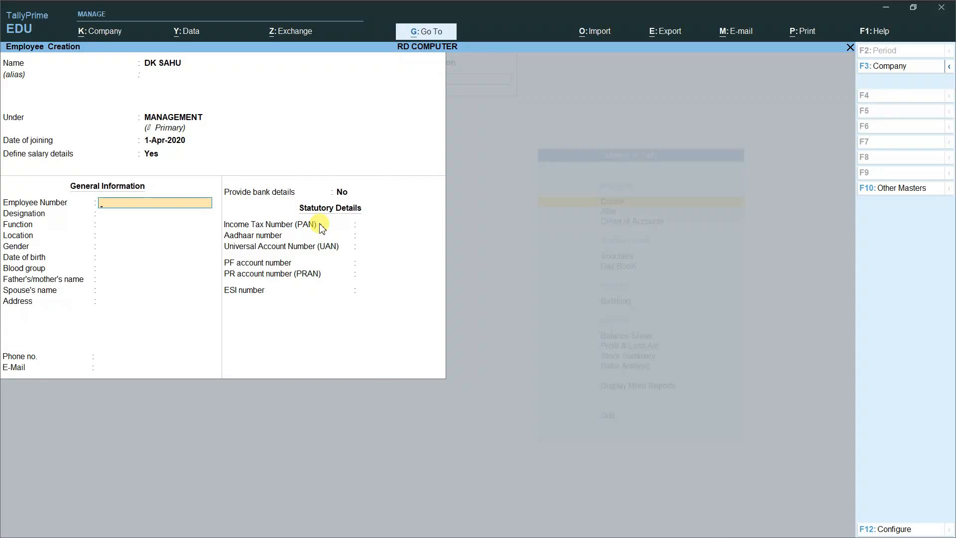
# Step: Set employee number E001, designation MD, location NUAPADA and gender Male
pyautogui.write('E001')
pyautogui.press('Return')
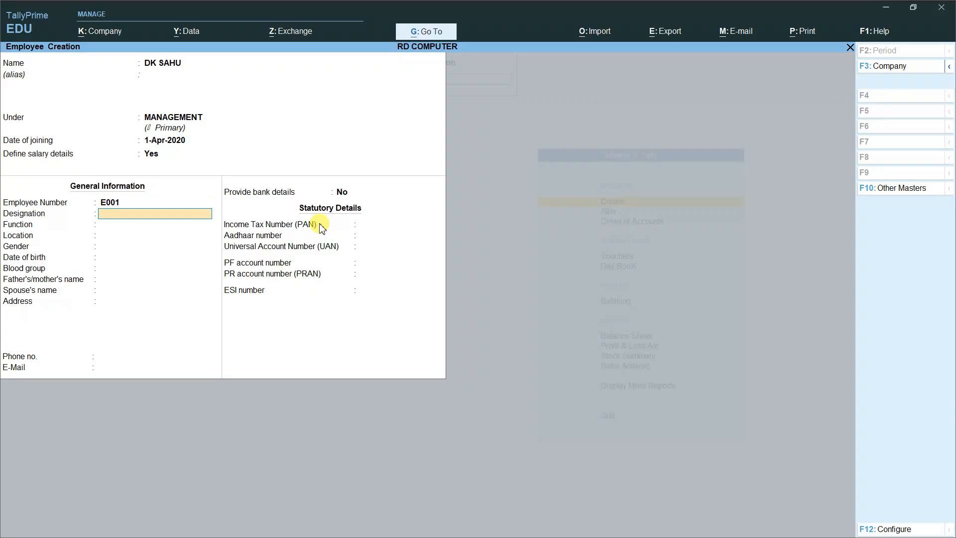
pyautogui.write('MD')
pyautogui.press('Return')
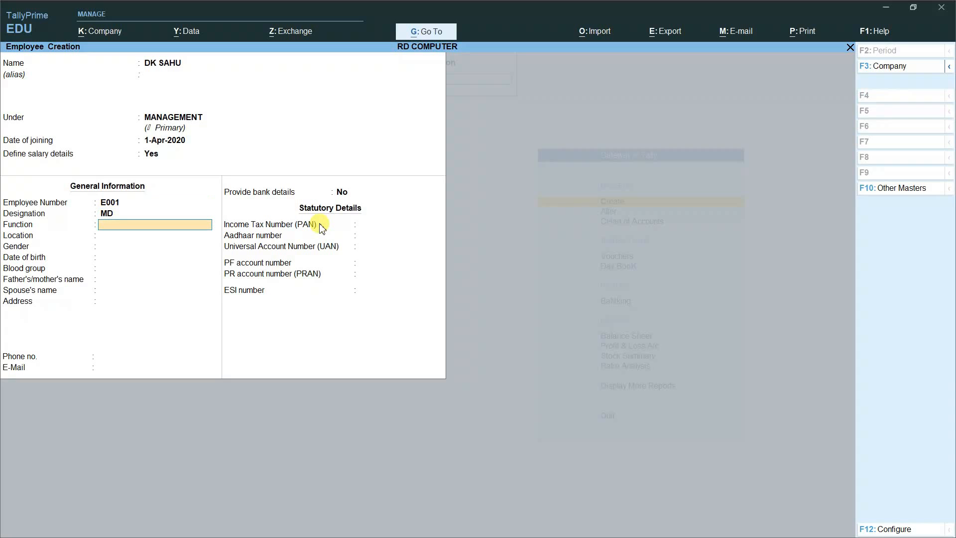
pyautogui.press('Return')
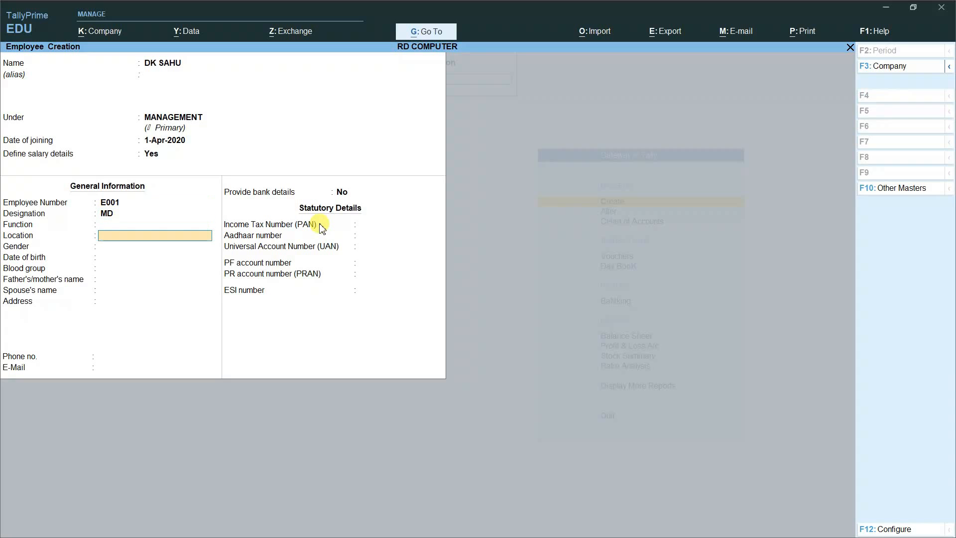
pyautogui.write('NUAPADA')
pyautogui.press('Return')
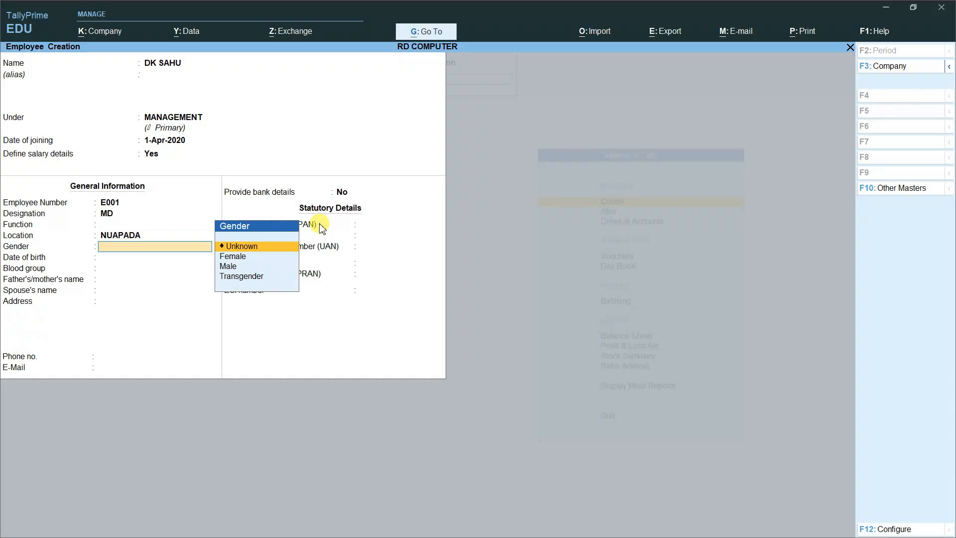
pyautogui.press('Down')
pyautogui.press('Down')
pyautogui.press('Return')
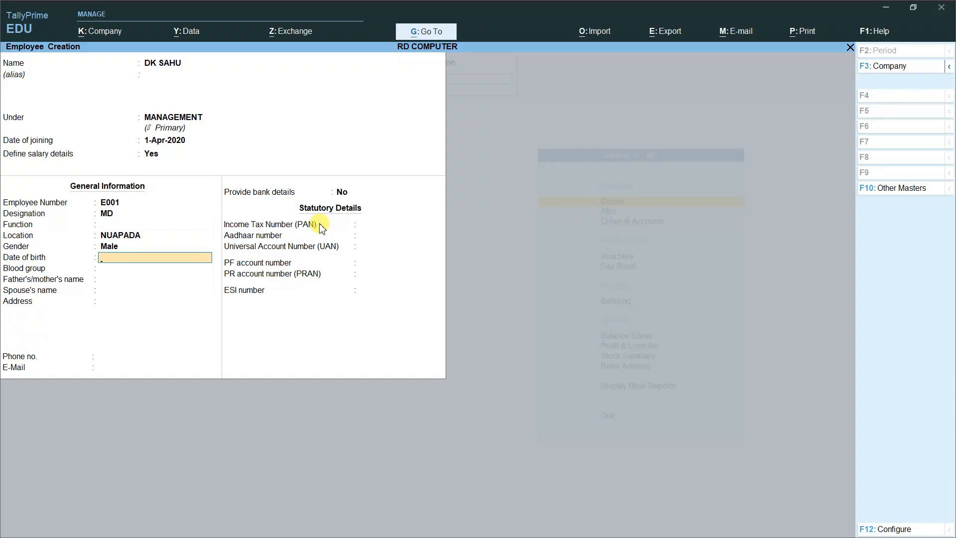
# Step: Set blood group B Positive and address NUAPADA, leaving the remaining fields blank
pyautogui.press('Return')
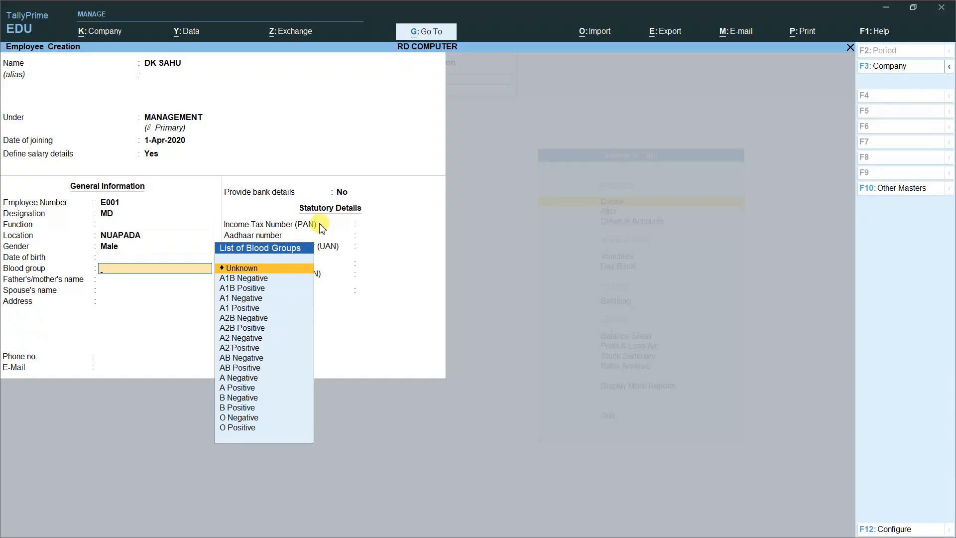
pyautogui.write('B')
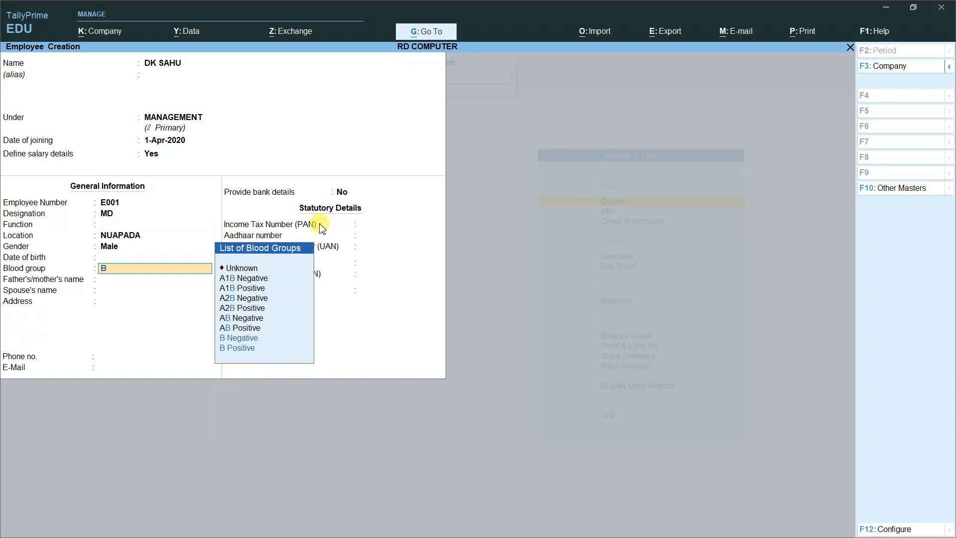
pyautogui.press('Down')
pyautogui.press('Down')
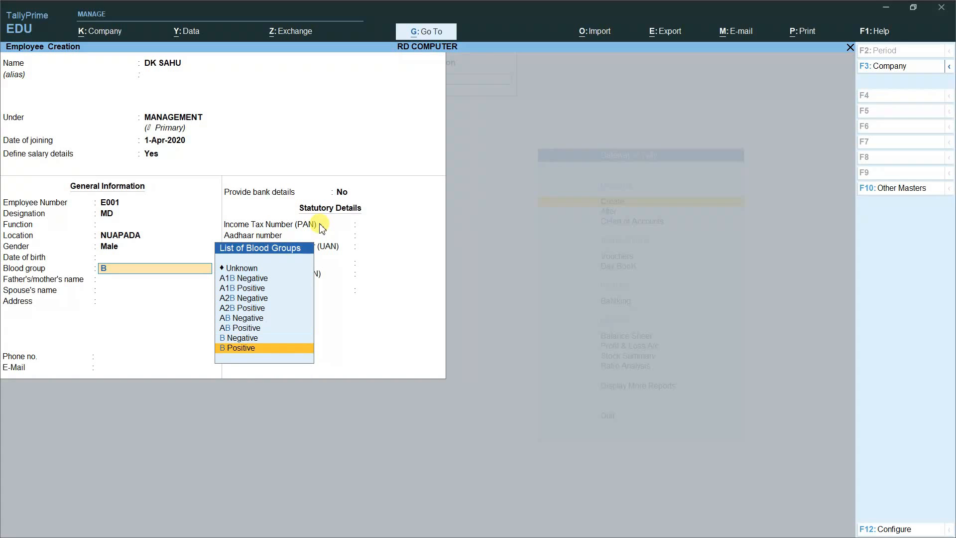
pyautogui.press('Return')
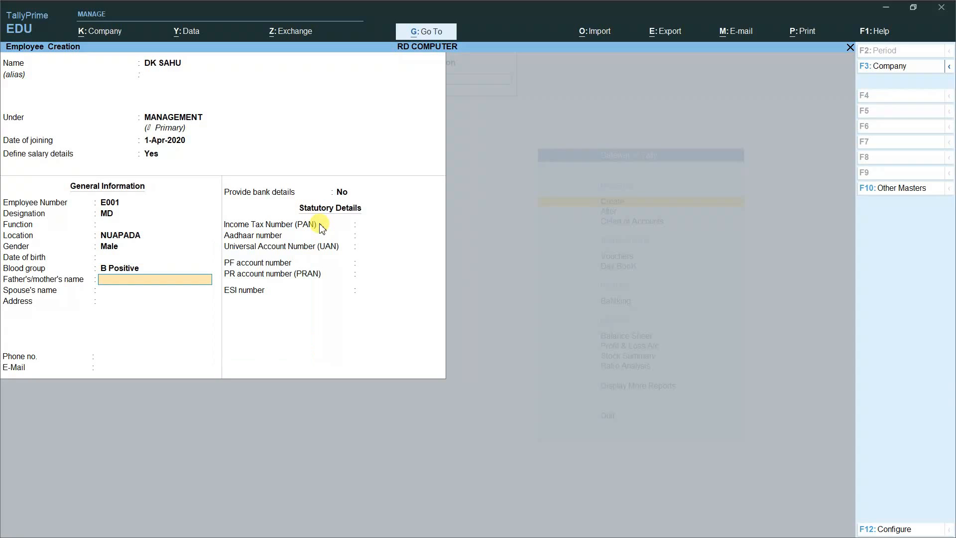
pyautogui.press('Return')
pyautogui.press('Return')
pyautogui.write('NUAPADA')
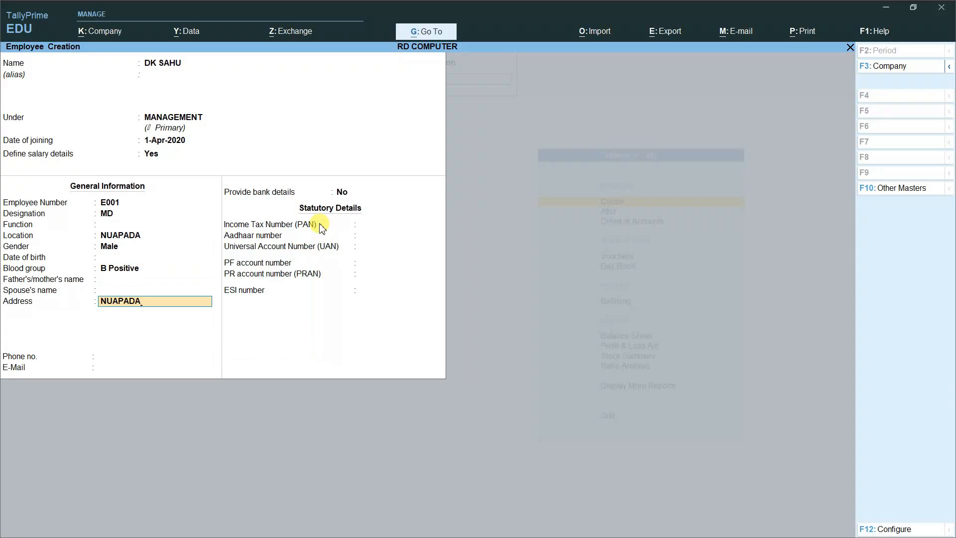
pyautogui.press('Return')
pyautogui.press('Return')
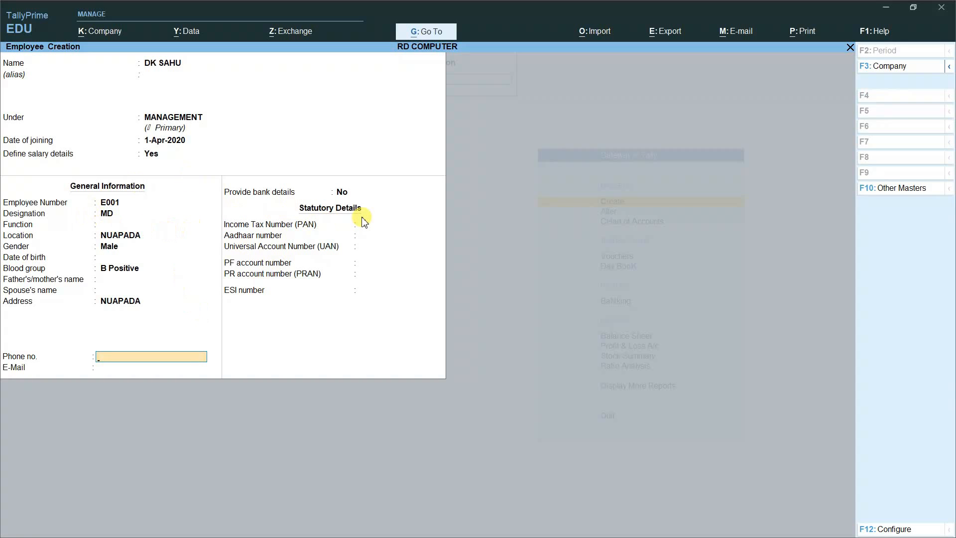
pyautogui.press('Return')
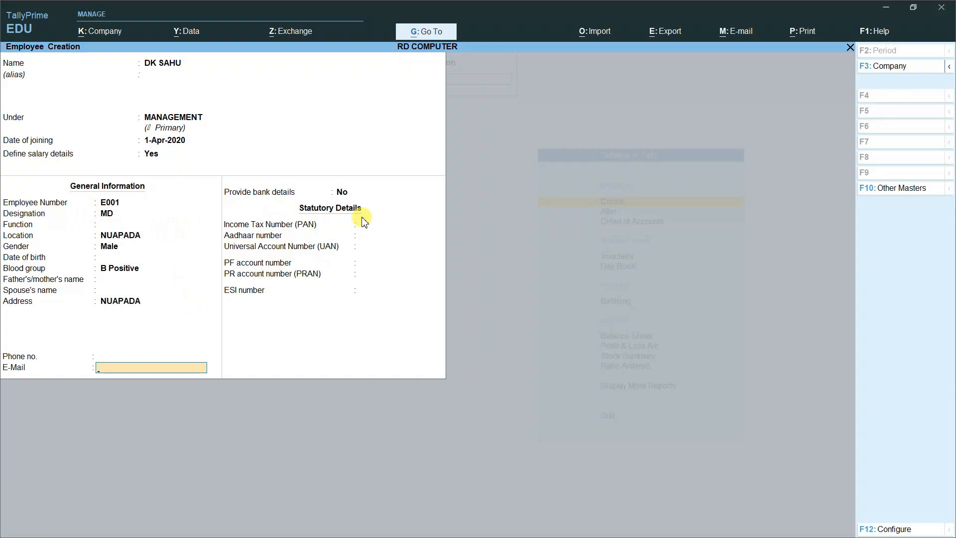
pyautogui.press('Return')
pyautogui.press('Return')
pyautogui.press('Return')
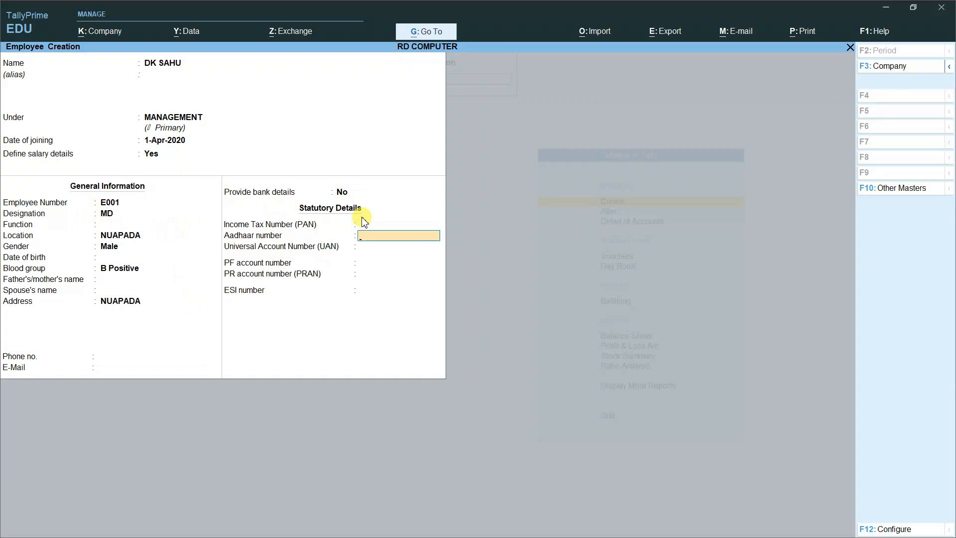
pyautogui.press('Return')
pyautogui.press('Return')
pyautogui.press('Return')
pyautogui.press('Return')
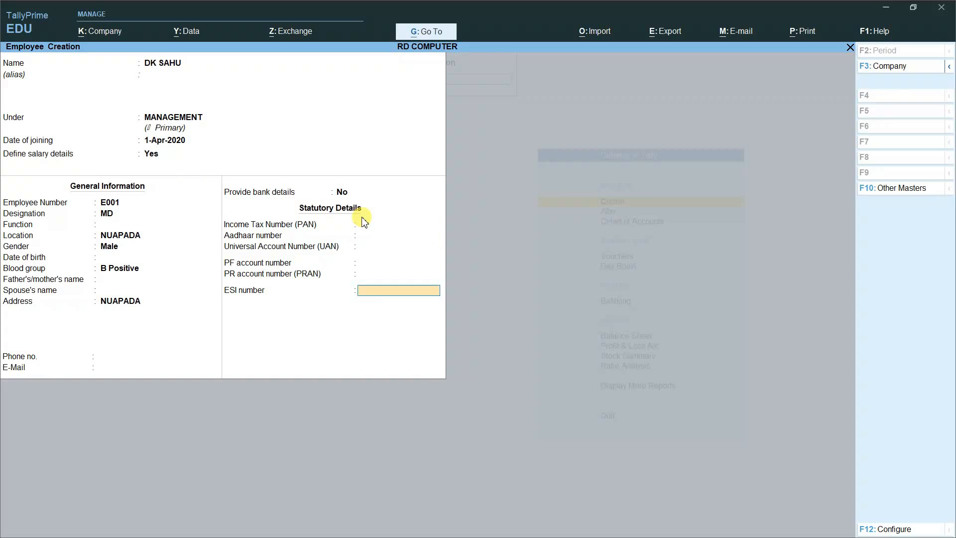
pyautogui.press('Return')
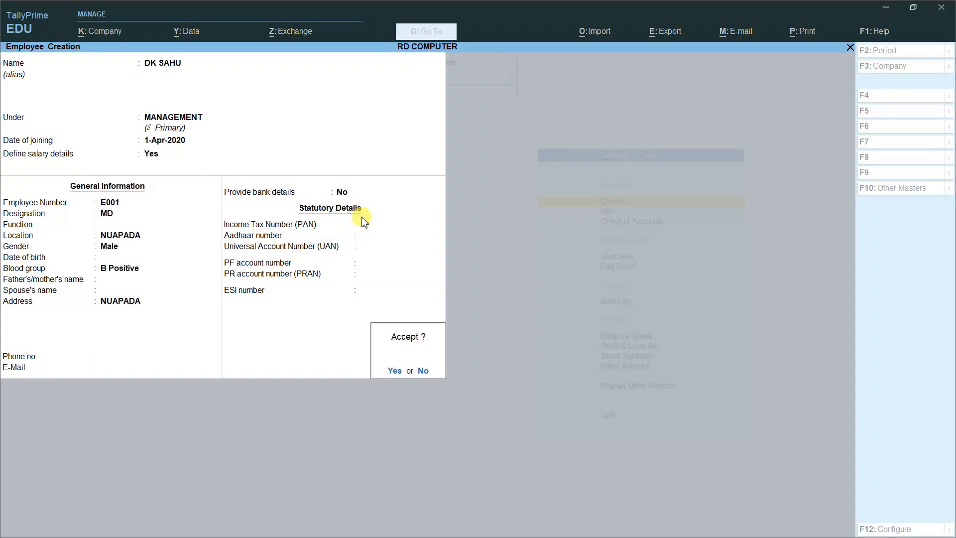
# Step: Save the first employee and create the second employee under TEACHING STAFF, joining 1-Apr-2020
pyautogui.press('y')
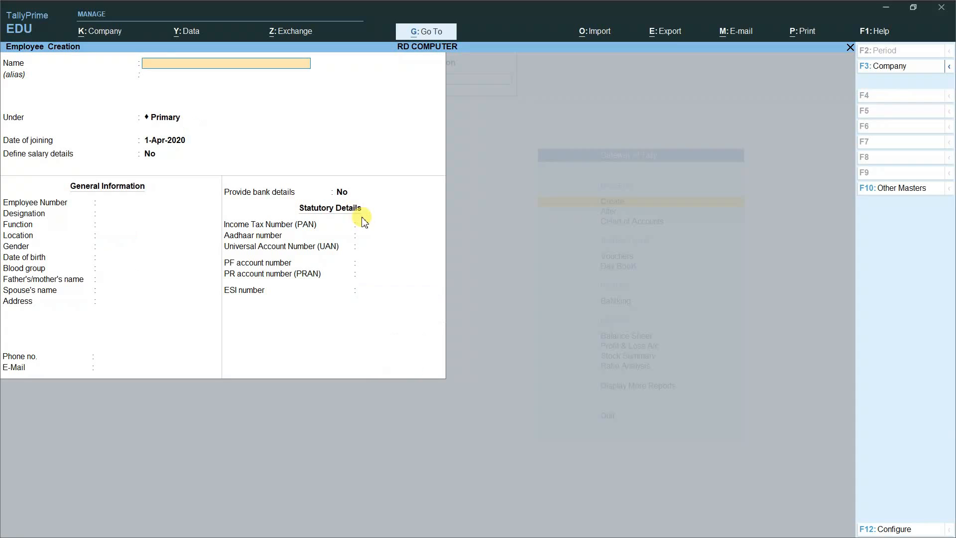
pyautogui.press('Return')
pyautogui.press('Return')
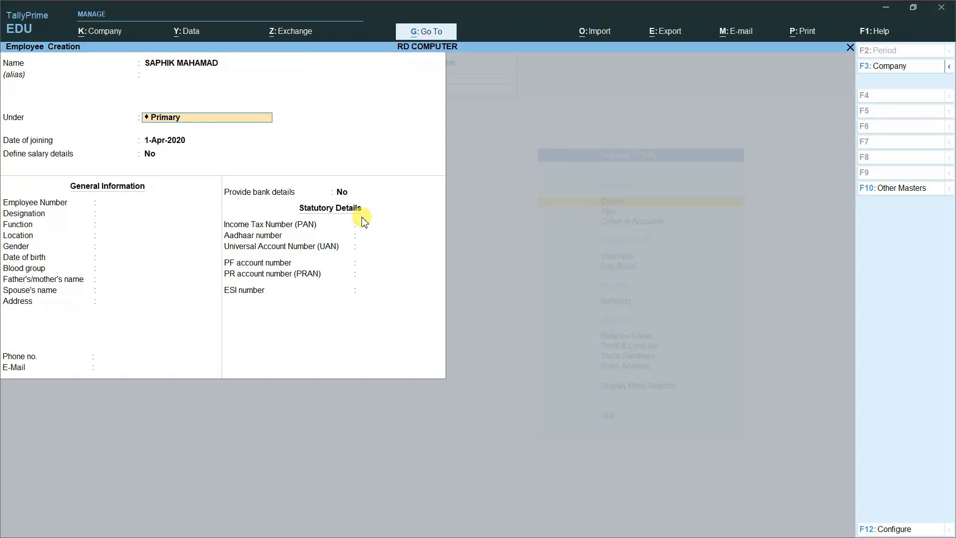
pyautogui.press('BackSpace')
pyautogui.press('Down')
pyautogui.press('Down')
pyautogui.press('Down')
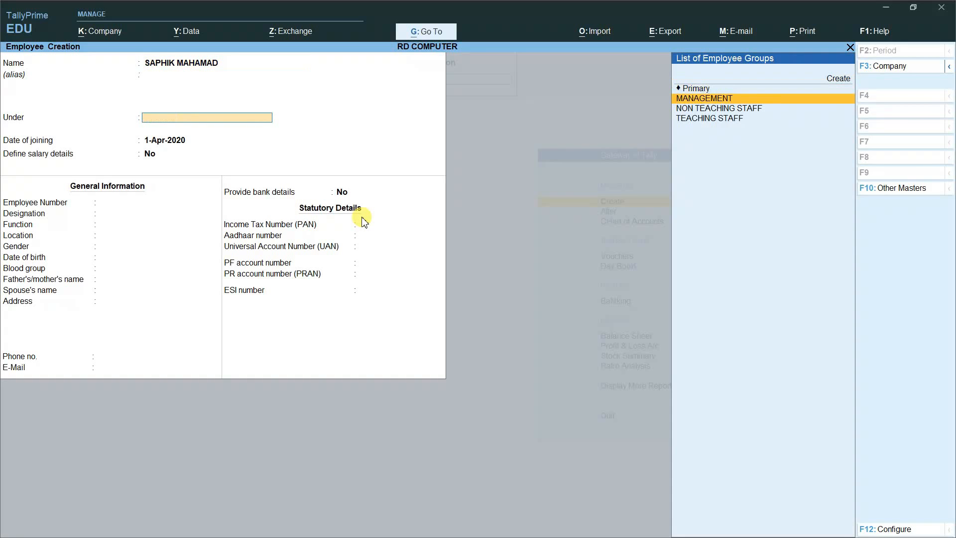
pyautogui.press('Down')
pyautogui.press('Down')
pyautogui.press('Return')
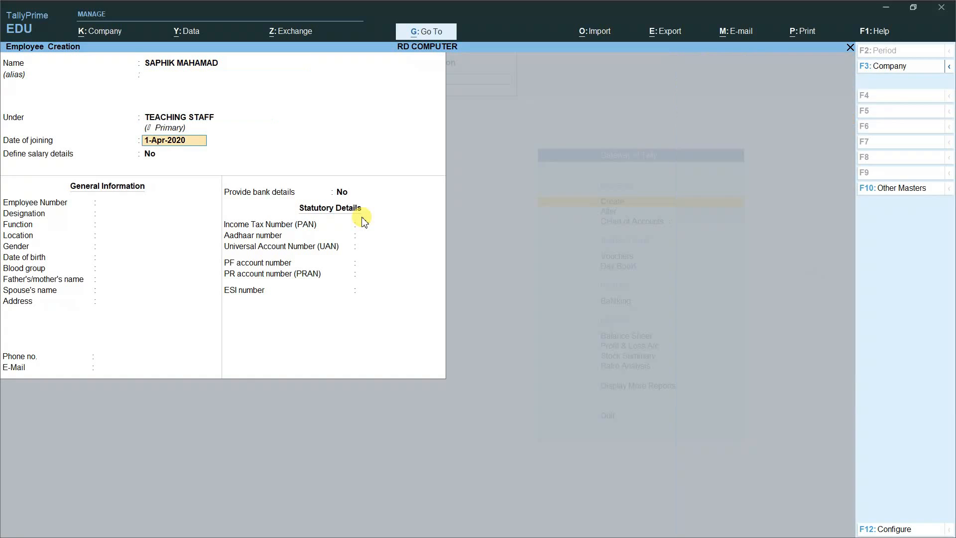
pyautogui.press('Return')
# Step: Define salary details with basic salary 15,400 and overtime at 250 per HRS
pyautogui.write('Y')
pyautogui.press('Return')
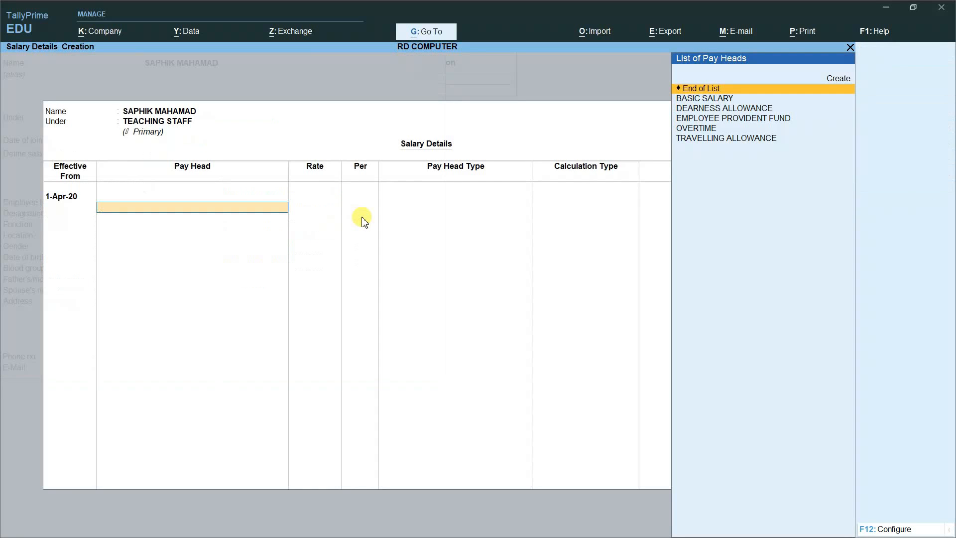
pyautogui.press('Down')
pyautogui.press('Return')
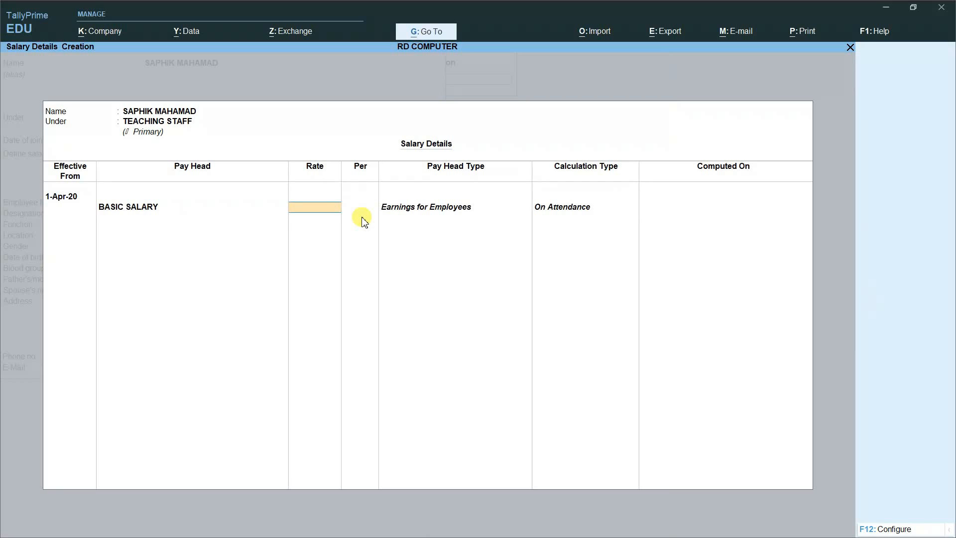
pyautogui.write('15400')
pyautogui.press('Return')
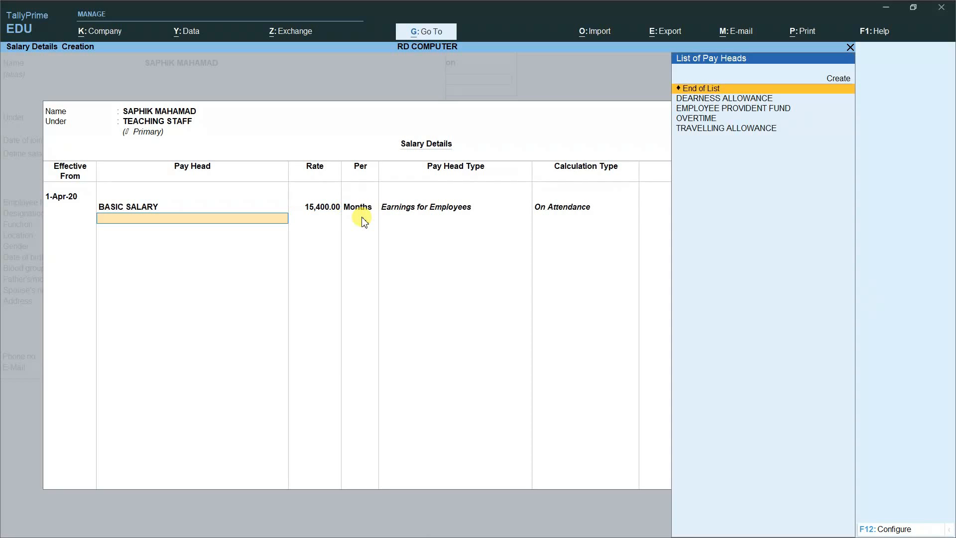
pyautogui.press('Down')
pyautogui.press('Down')
pyautogui.press('Down')
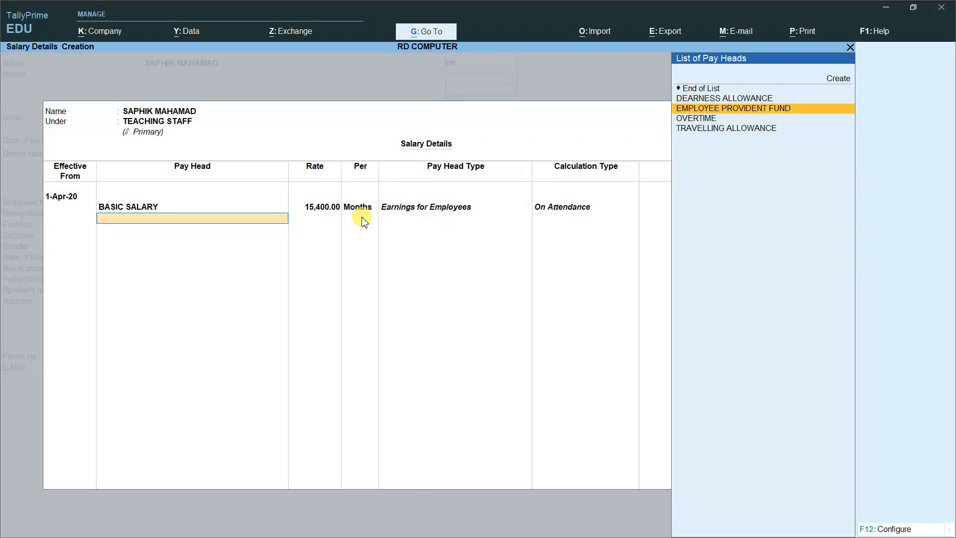
pyautogui.press('Return')
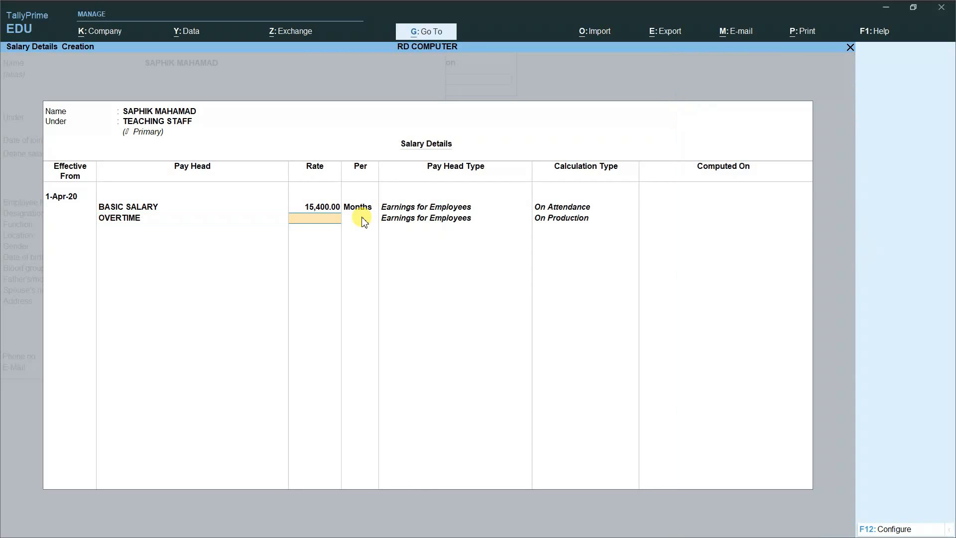
pyautogui.write('250')
pyautogui.press('Return')
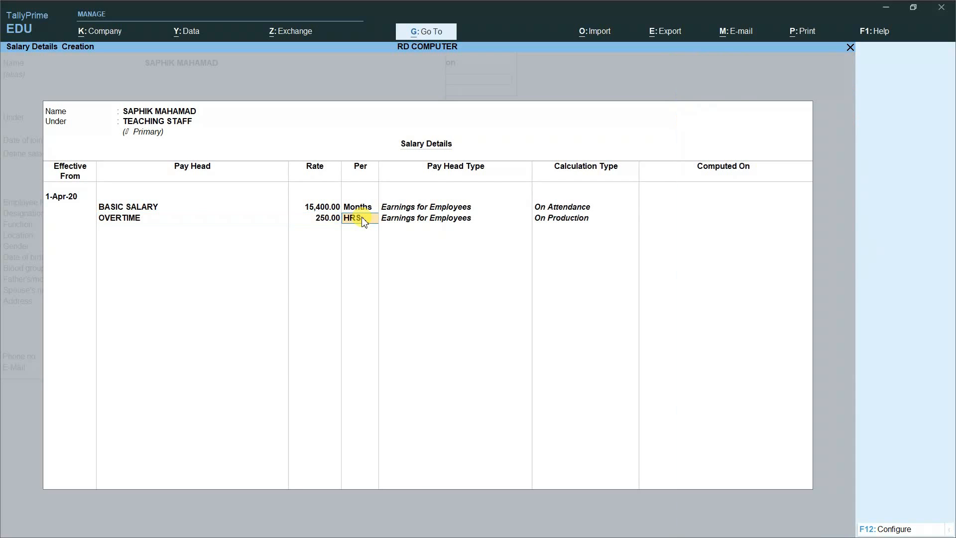
pyautogui.press('Return')
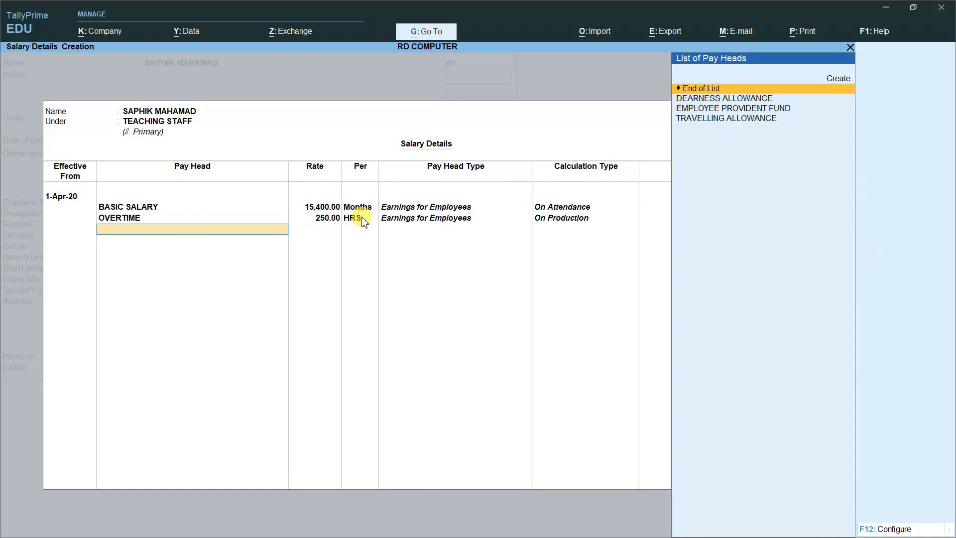
# Step: Add dearness allowance, travelling allowance 850 and provident fund 750, then enter employee number E002
pyautogui.press('Down')
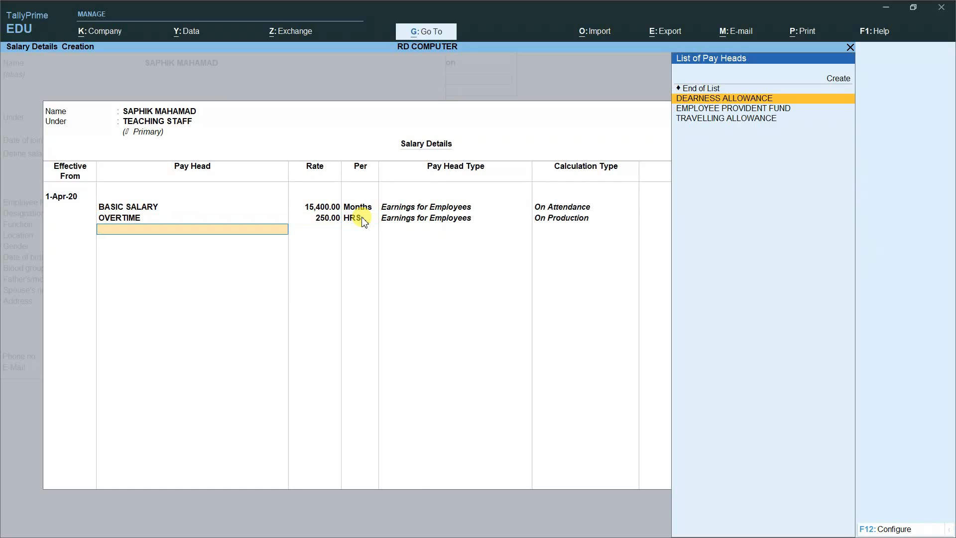
pyautogui.press('Return')
pyautogui.press('Down')
pyautogui.press('Down')
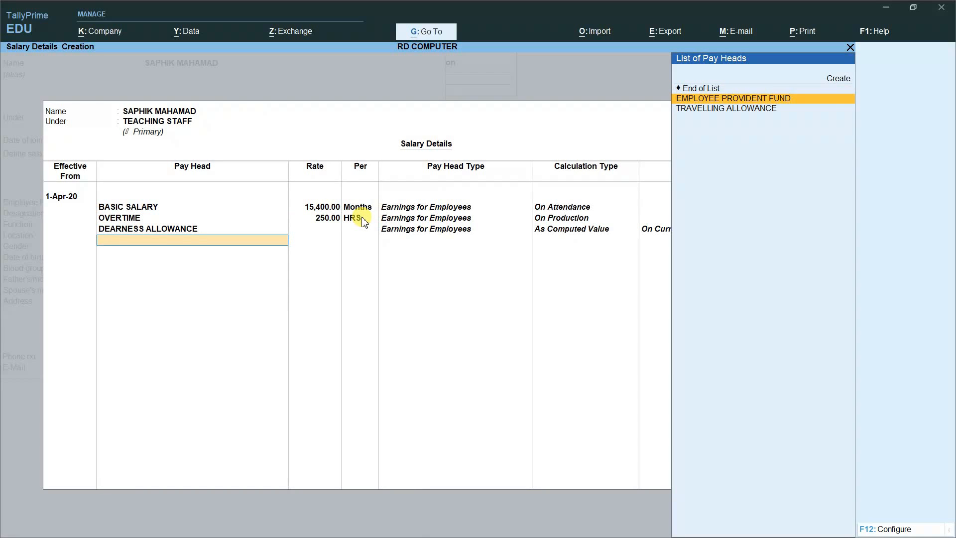
pyautogui.press('Return')
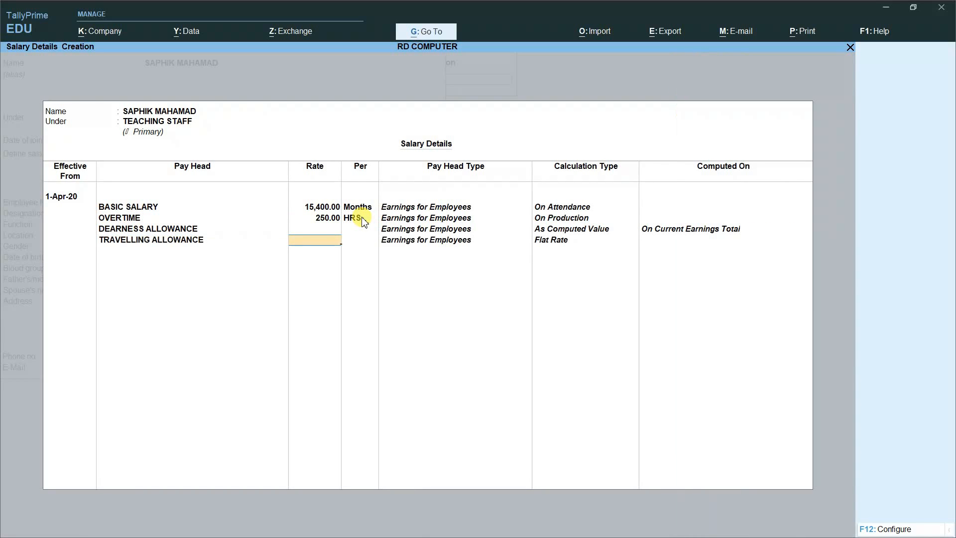
pyautogui.write('850')
pyautogui.press('Return')
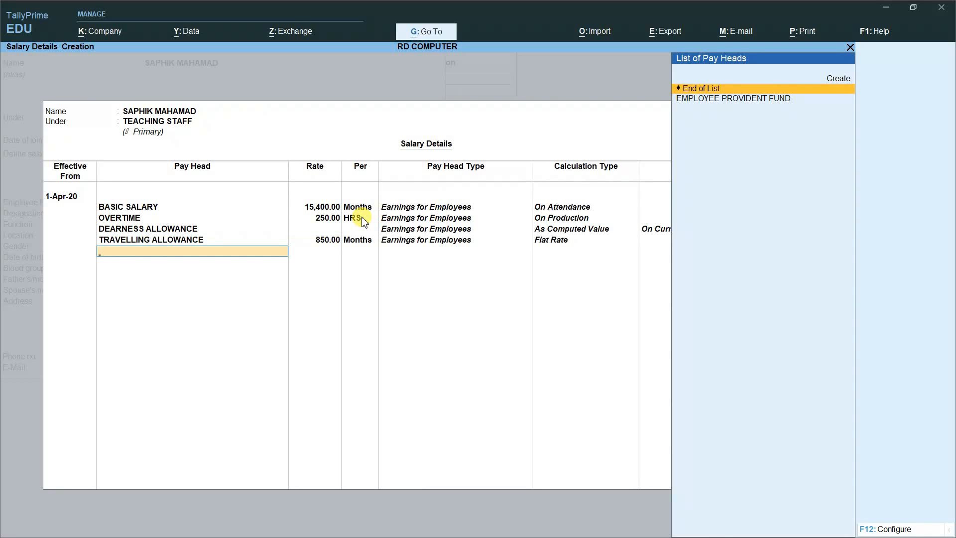
pyautogui.press('Down')
pyautogui.press('Return')
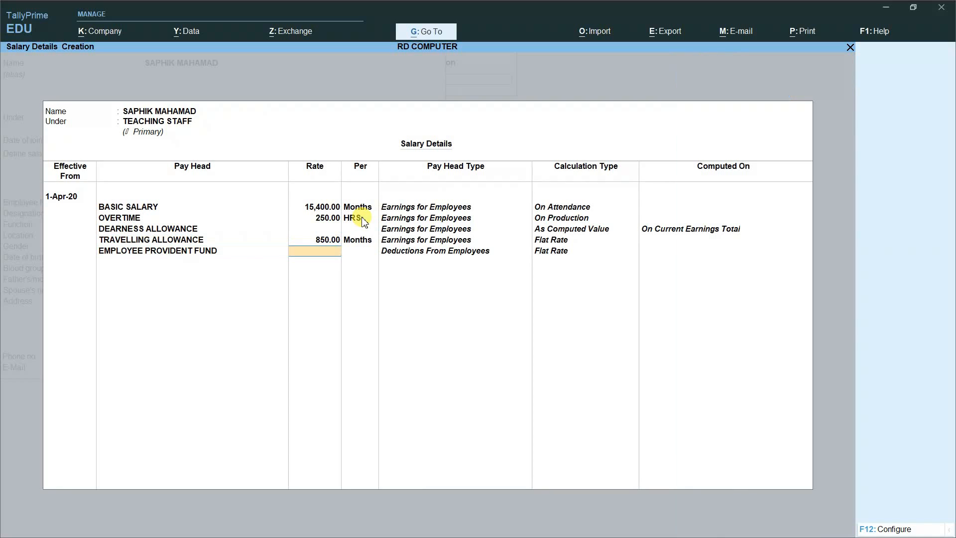
pyautogui.write('750')
pyautogui.press('Return')
pyautogui.press('Return')
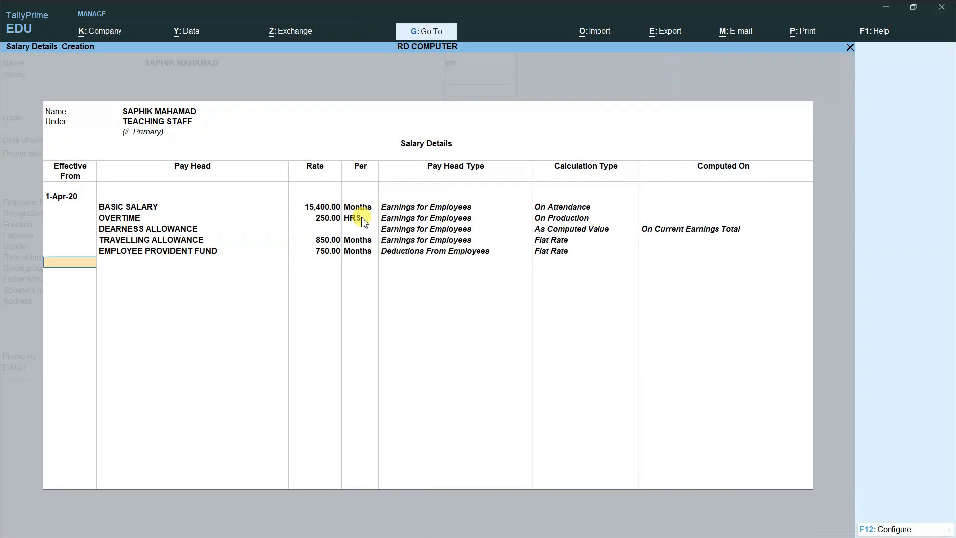
pyautogui.press('Return')
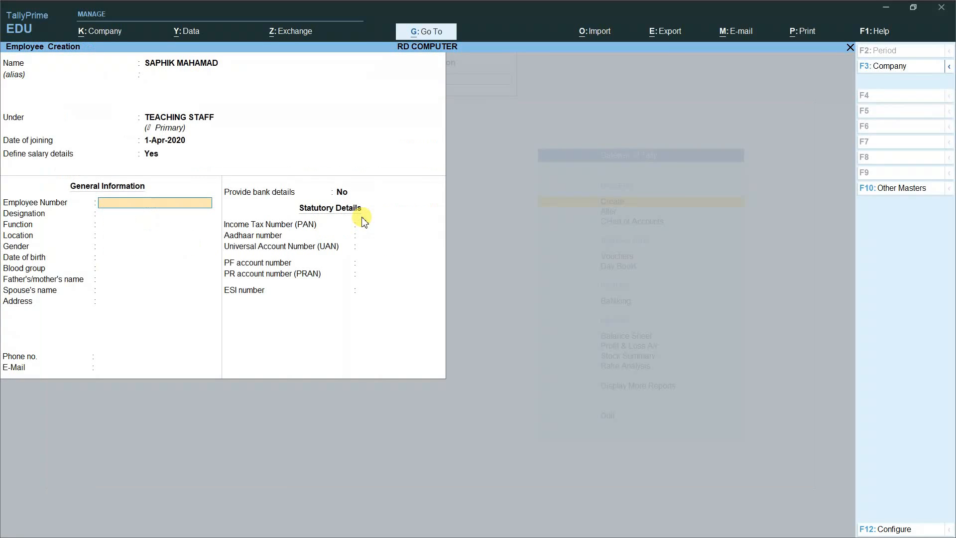
pyautogui.write('E002')
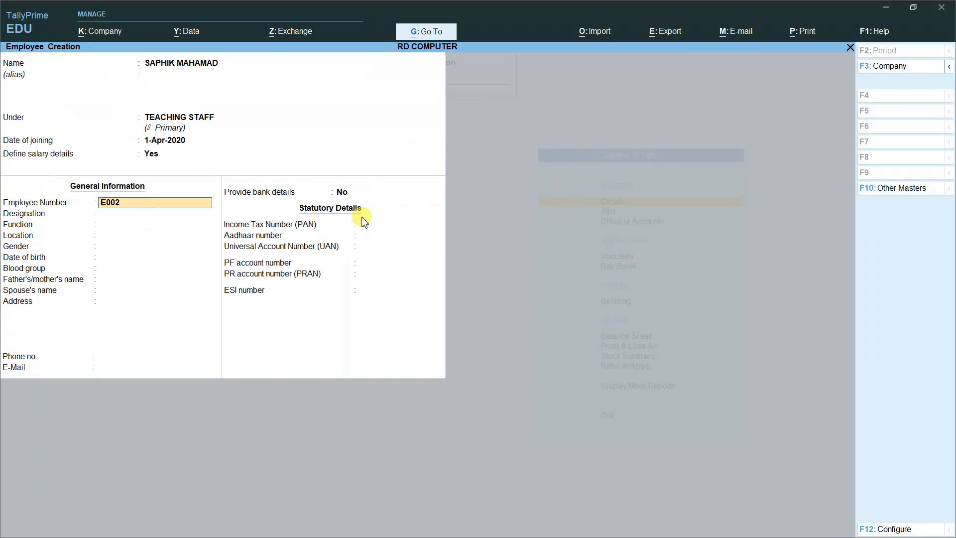
# Step: Fill in designation PROGRAMMER, gender Male and address NUAPADA for employee E002
pyautogui.press('Return')
pyautogui.write('PROGRAMMER')
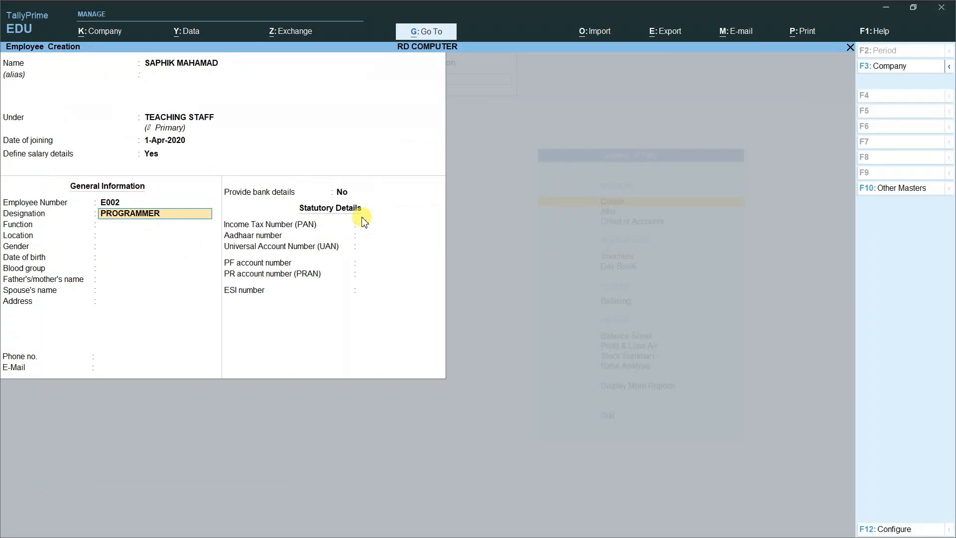
pyautogui.press('Return')
pyautogui.press('Return')
pyautogui.press('Return')
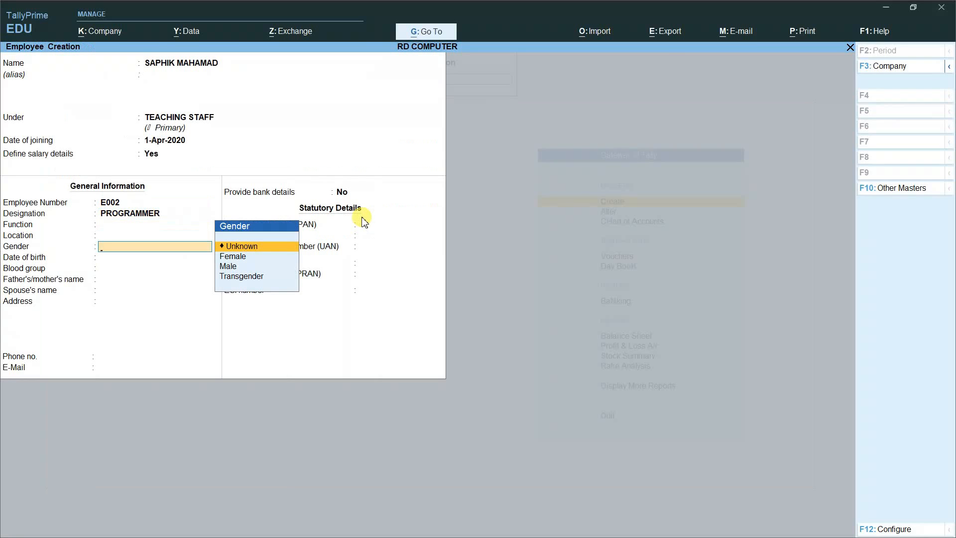
pyautogui.press('Down')
pyautogui.press('Down')
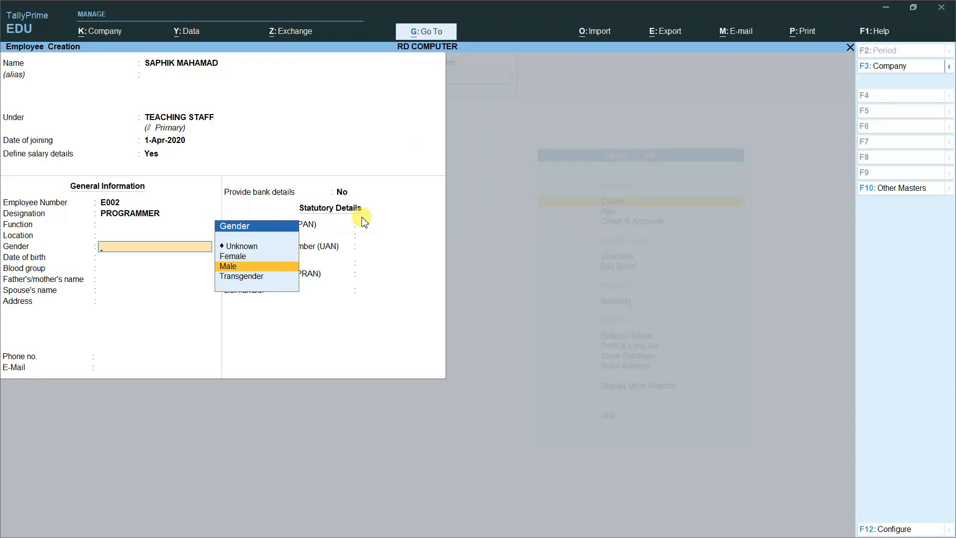
pyautogui.press('Return')
pyautogui.press('Return')
pyautogui.press('Return')
pyautogui.press('Return')
pyautogui.press('Return')
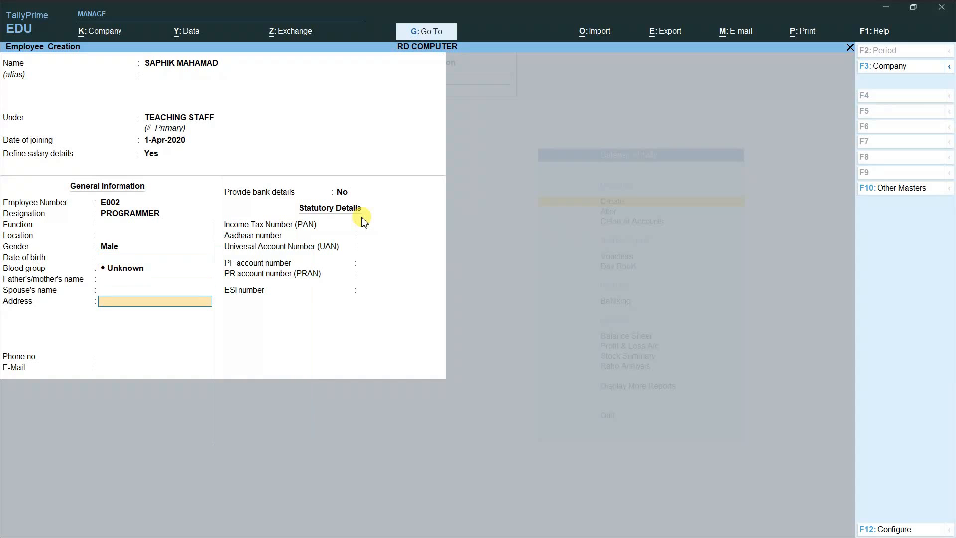
pyautogui.write('NUAPADA')
pyautogui.press('Return')
pyautogui.press('Return')
pyautogui.press('Return')
pyautogui.press('Return')
pyautogui.press('Return')
pyautogui.press('Return')
pyautogui.press('Return')
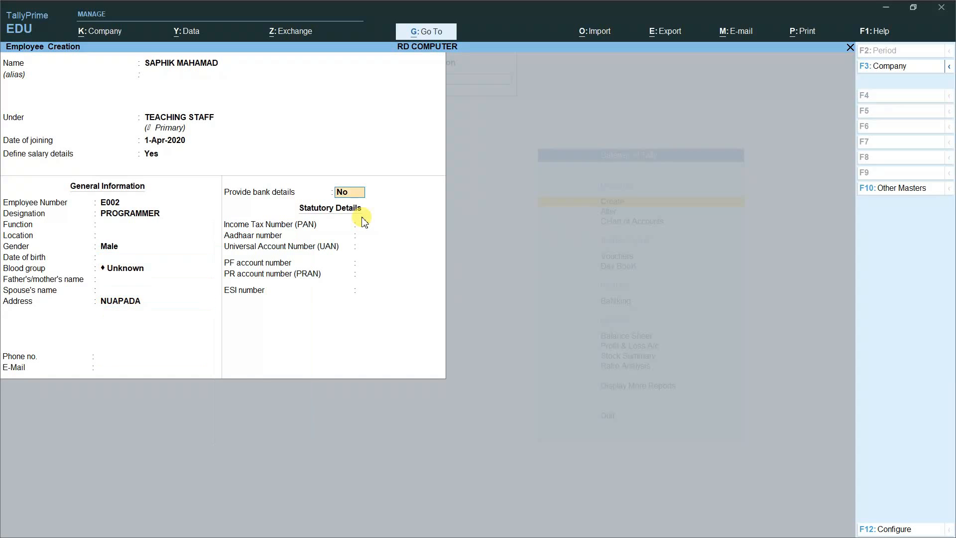
pyautogui.press('Return')
pyautogui.press('Return')
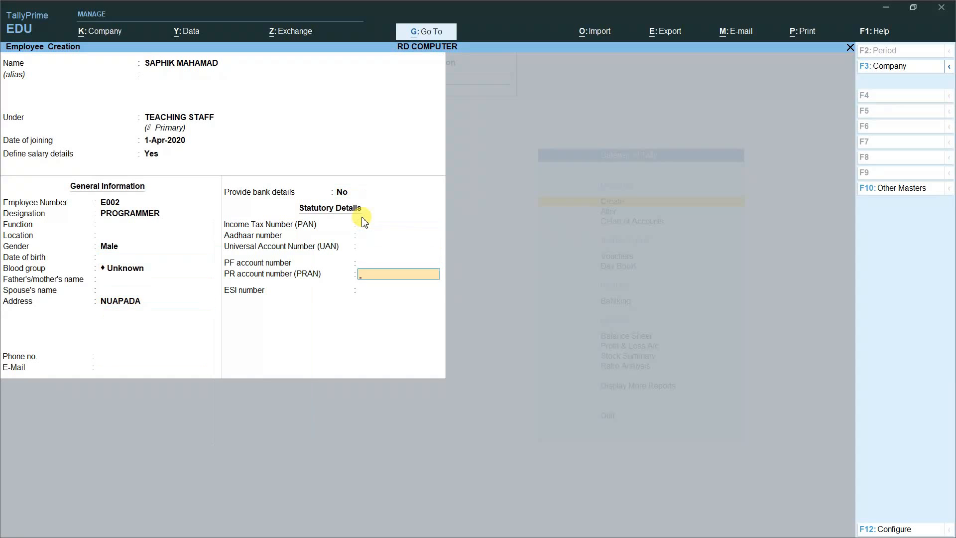
pyautogui.press('Return')
pyautogui.press('Return')
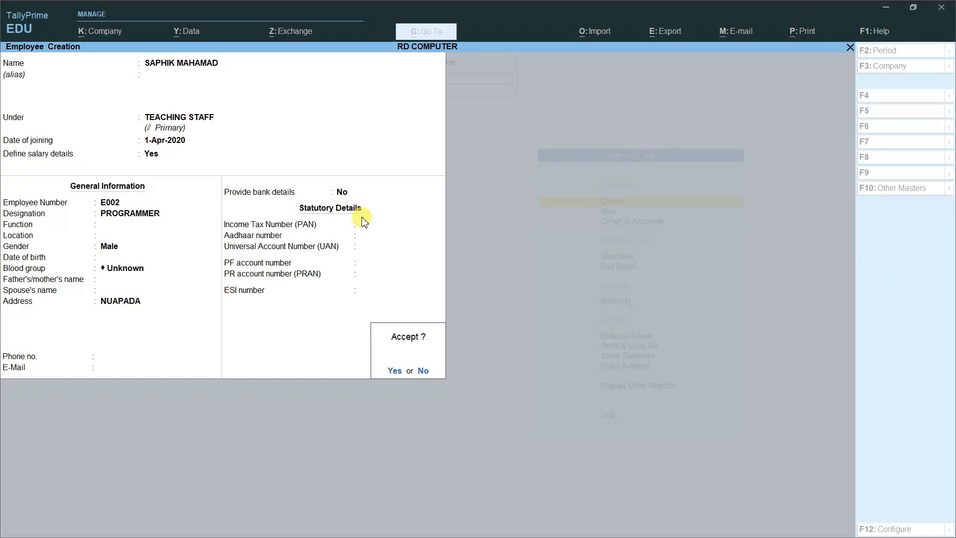
# Step: Save employee E002, enter the next employee's full name under TEACHING STAFF, and enable salary details
pyautogui.press('Return')
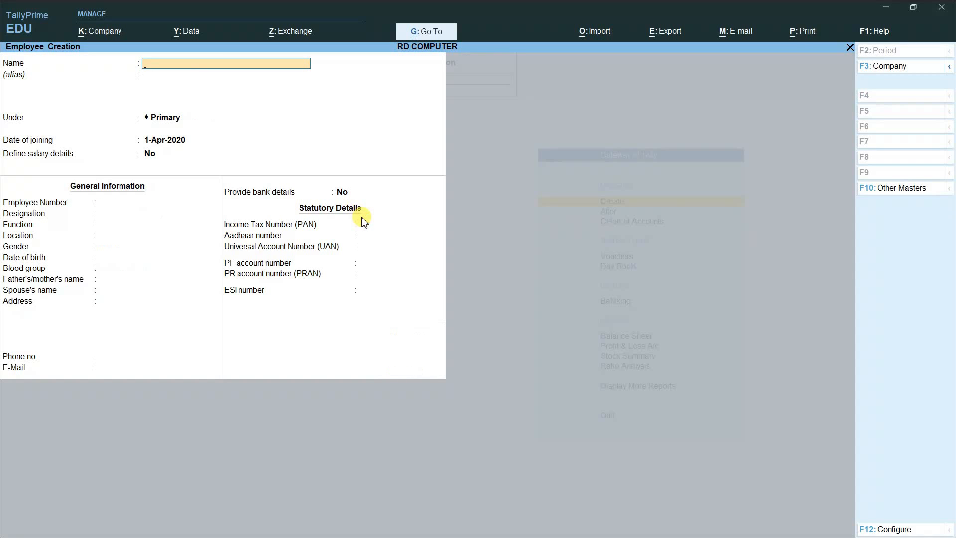
pyautogui.press('Return')
pyautogui.press('Return')
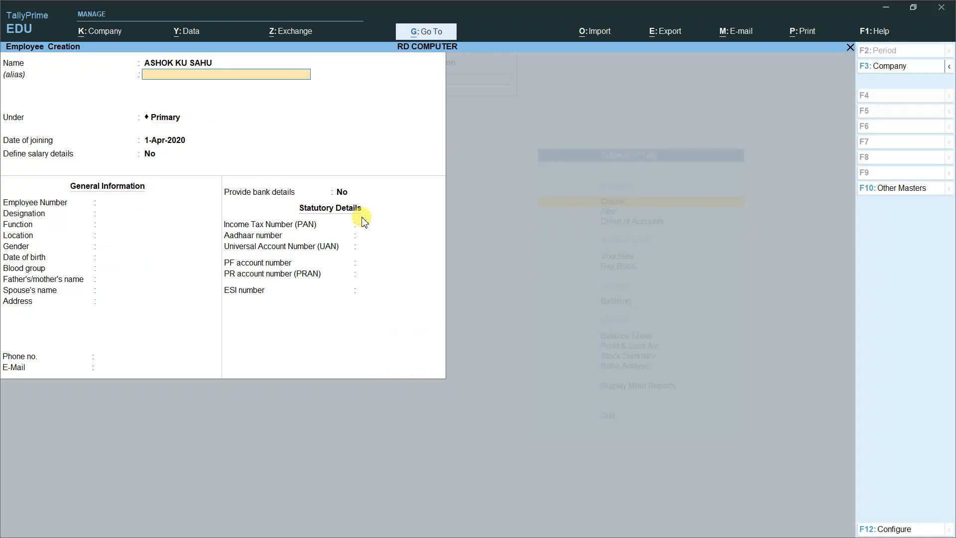
pyautogui.press('Down')
pyautogui.press('Down')
pyautogui.press('Down')
pyautogui.press('Down')
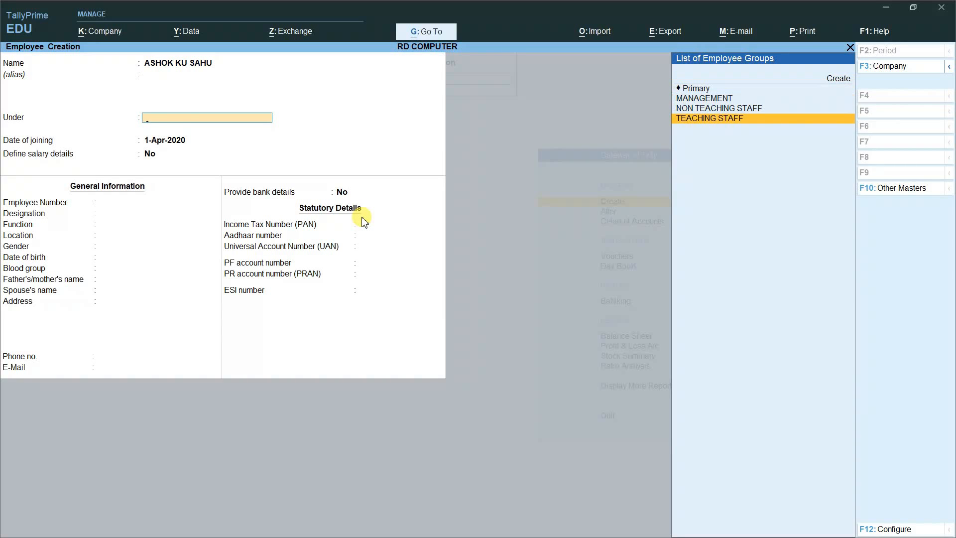
pyautogui.press('Return')
pyautogui.press('Return')
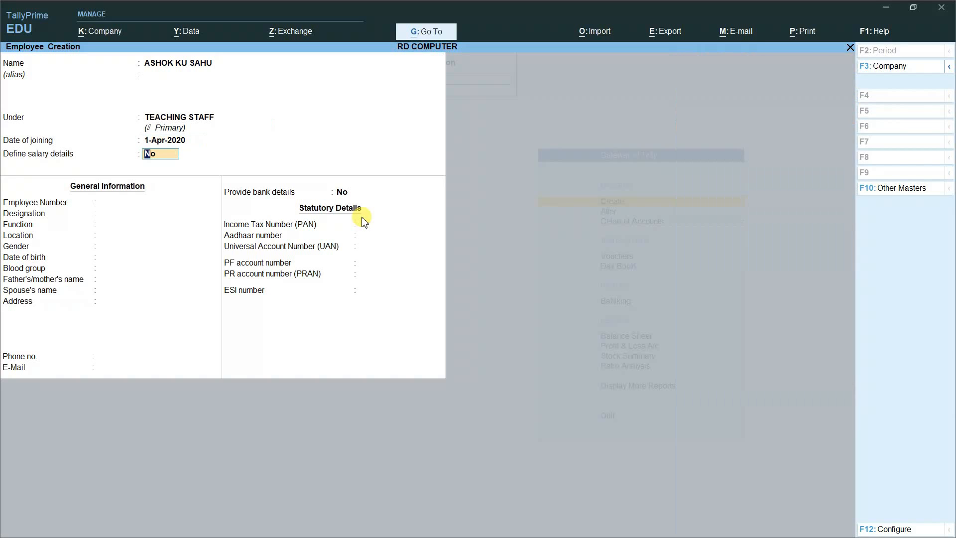
pyautogui.press('BackSpace')
pyautogui.press('Down')
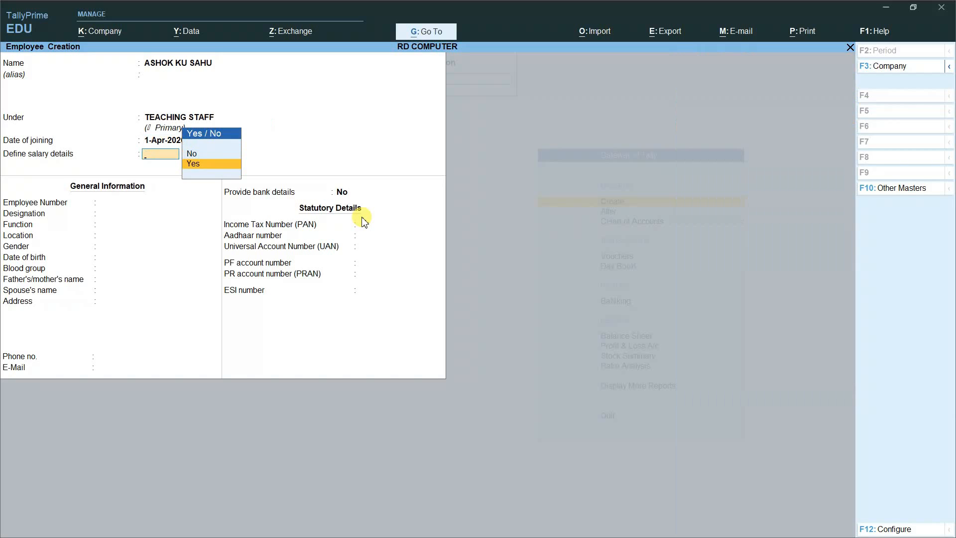
pyautogui.press('Return')
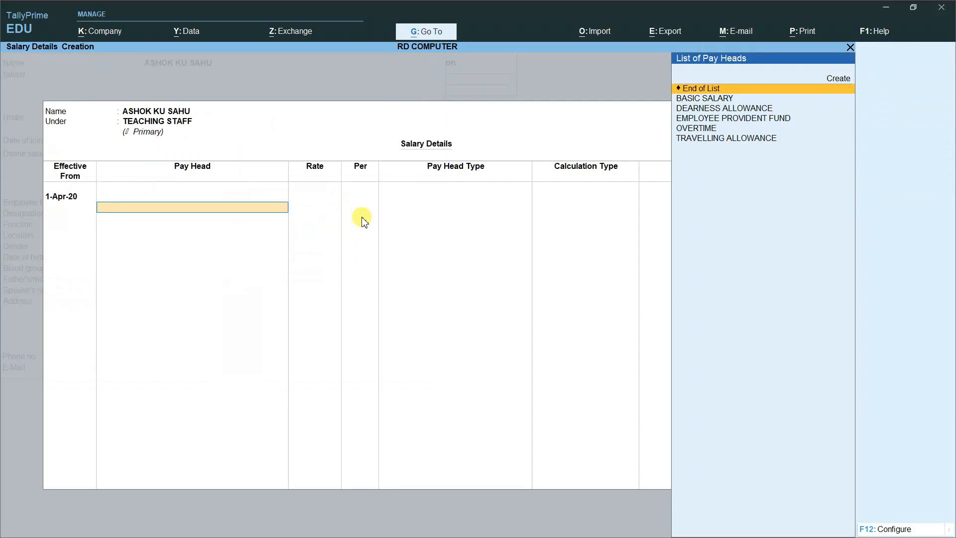
# Step: Add BASIC SALARY at 21,000 and OVERTIME at 280 per HRS
pyautogui.press('Down')
pyautogui.press('Return')
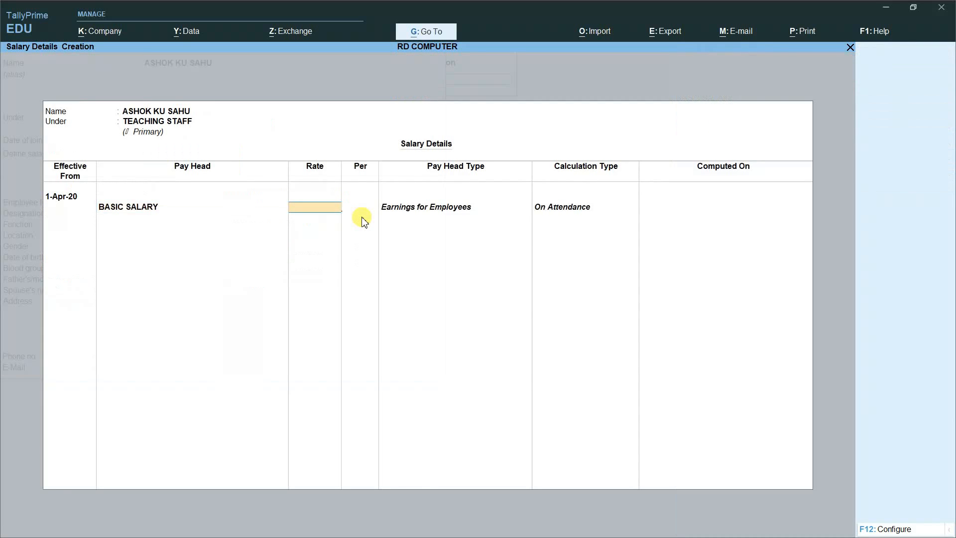
pyautogui.write('21000')
pyautogui.press('Return')
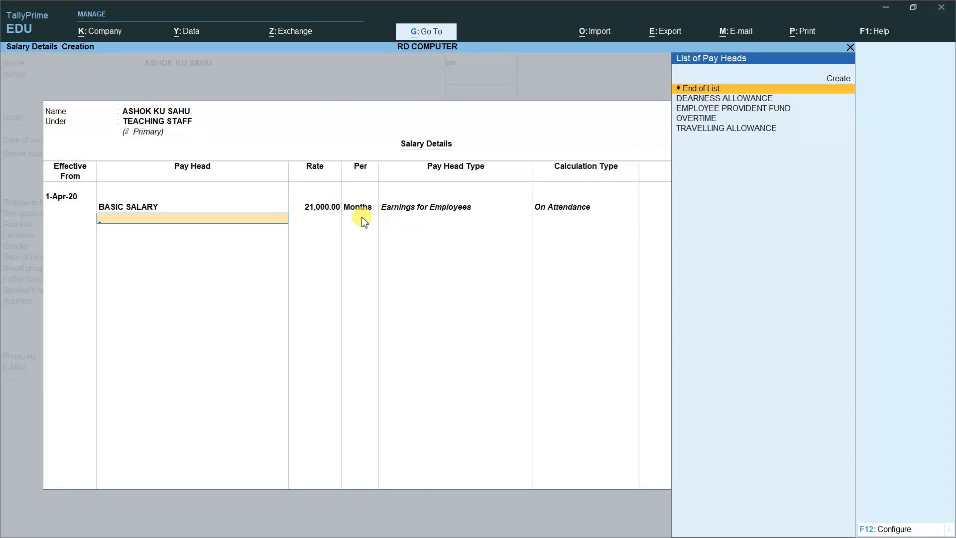
pyautogui.press('Down')
pyautogui.press('Down')
pyautogui.press('Down')
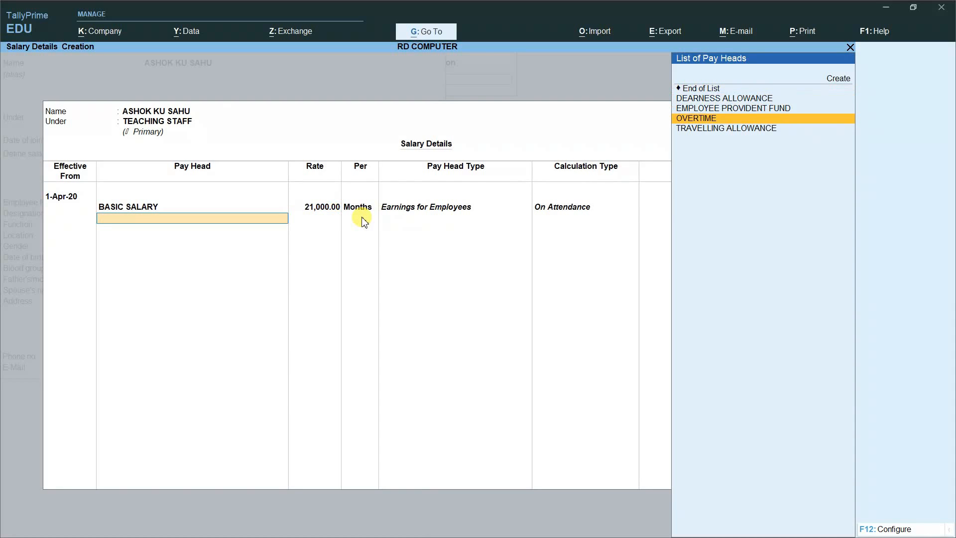
pyautogui.press('Return')
pyautogui.write('280')
pyautogui.press('Return')
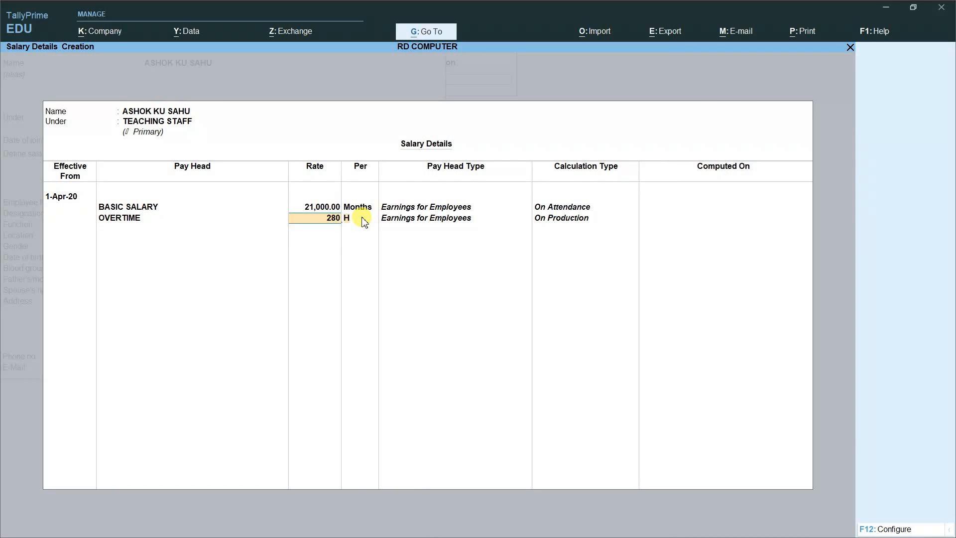
# Step: Add DEARNESS ALLOWANCE, TRAVELLING ALLOWANCE 1,000 and EMPLOYEE PROVIDENT FUND 900, then close salary details
pyautogui.press('Down')
pyautogui.press('Down')
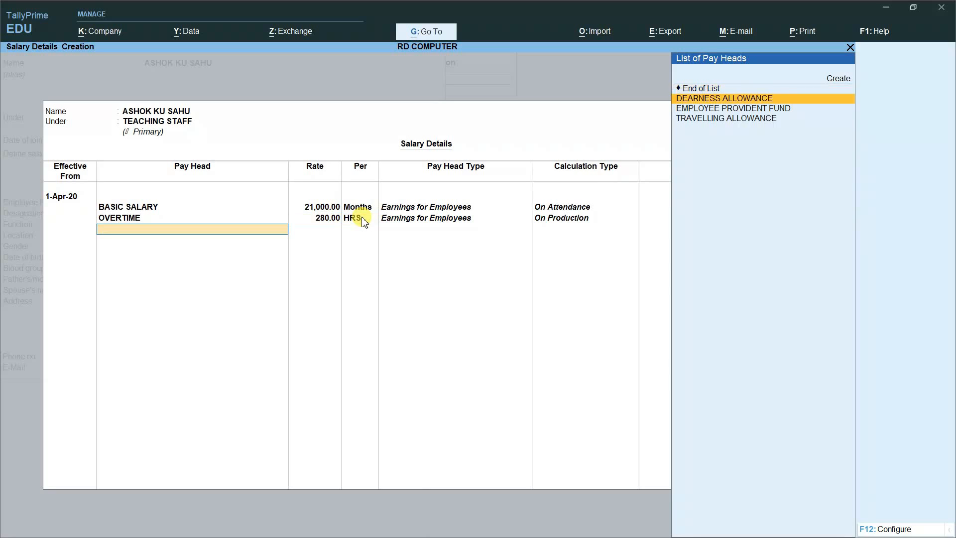
pyautogui.press('Up')
pyautogui.press('Return')
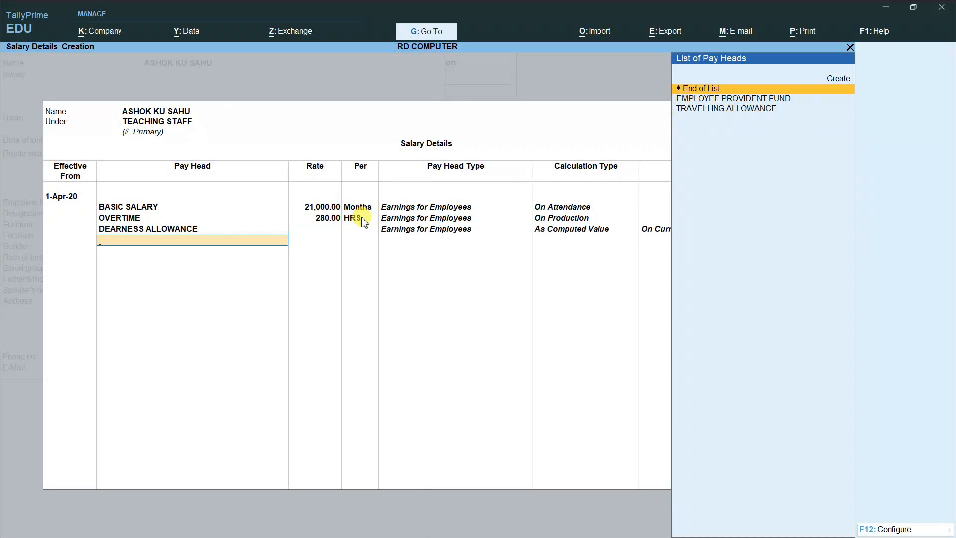
pyautogui.press('Down')
pyautogui.press('Down')
pyautogui.press('Return')
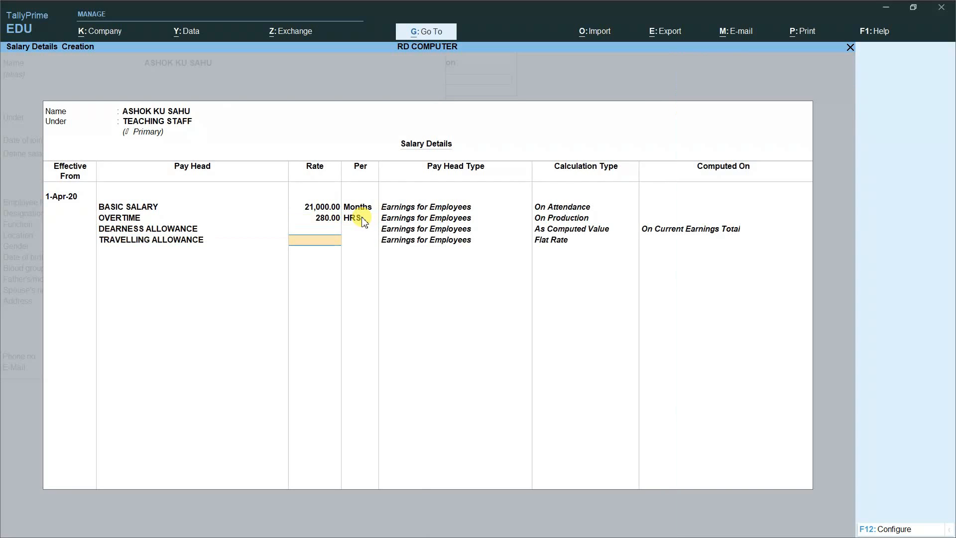
pyautogui.write('1000')
pyautogui.press('Return')
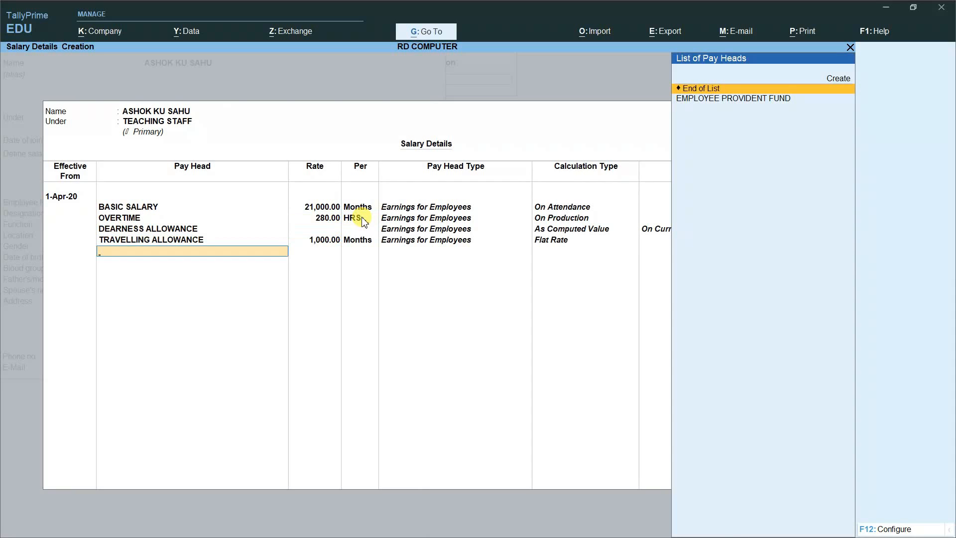
pyautogui.press('Down')
pyautogui.press('Return')
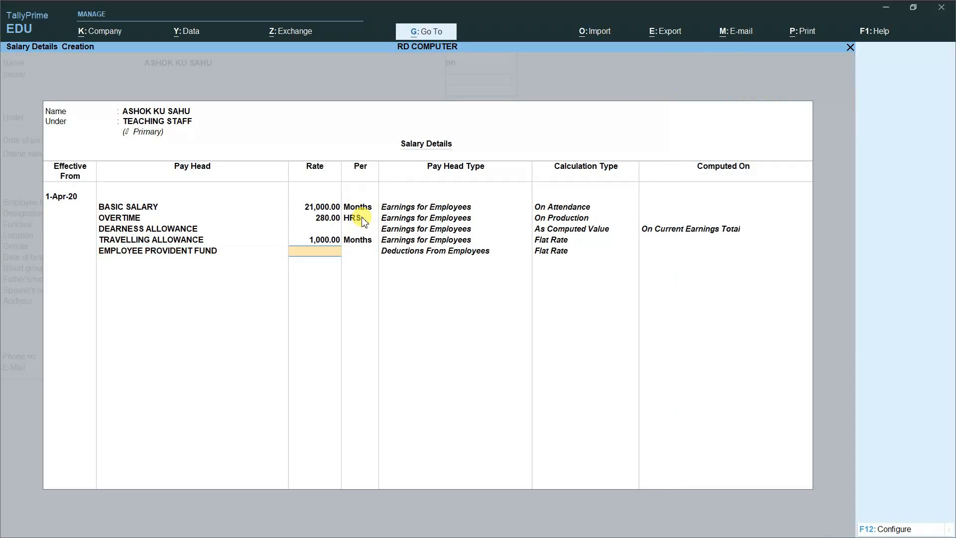
pyautogui.write('900')
pyautogui.press('Return')
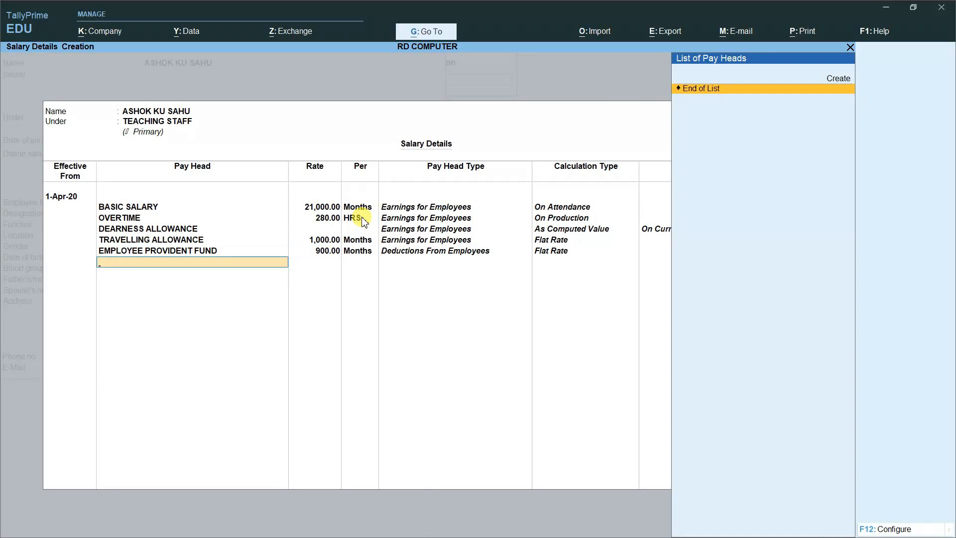
pyautogui.press('Return')
pyautogui.press('Return')
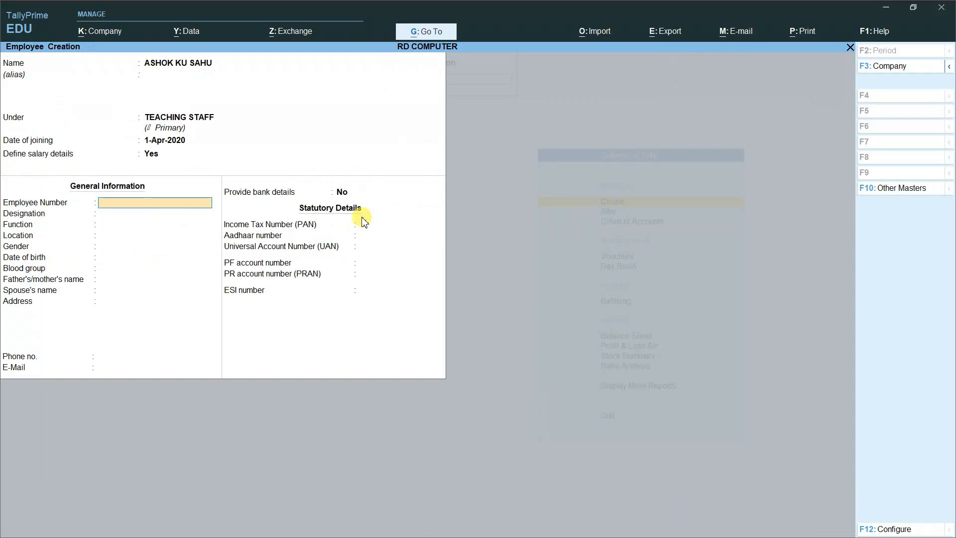
# Step: Enter employee number E003, designation MATH DEPT and gender Male, then accept the record
pyautogui.write('E003')
pyautogui.press('Return')
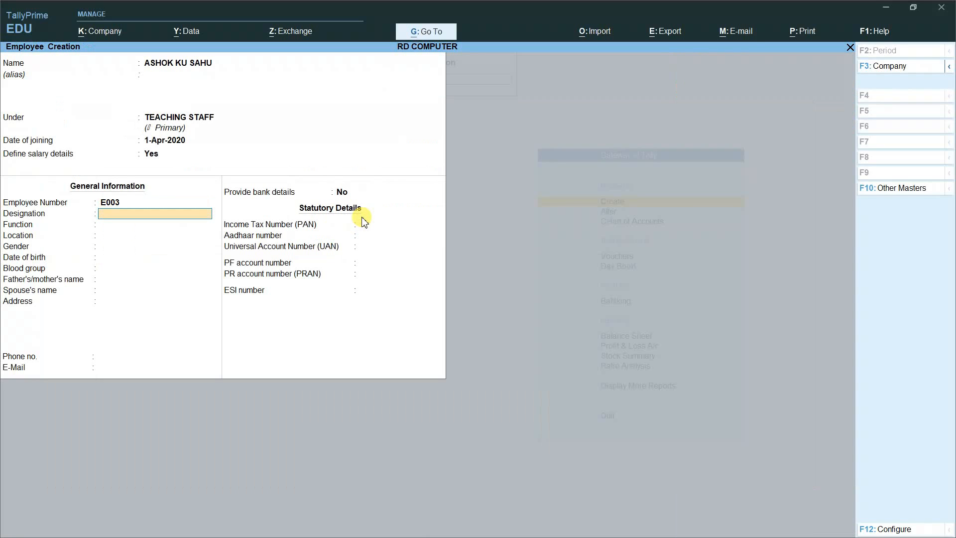
pyautogui.write('MATH DEPT')
pyautogui.press('Return')
pyautogui.press('Return')
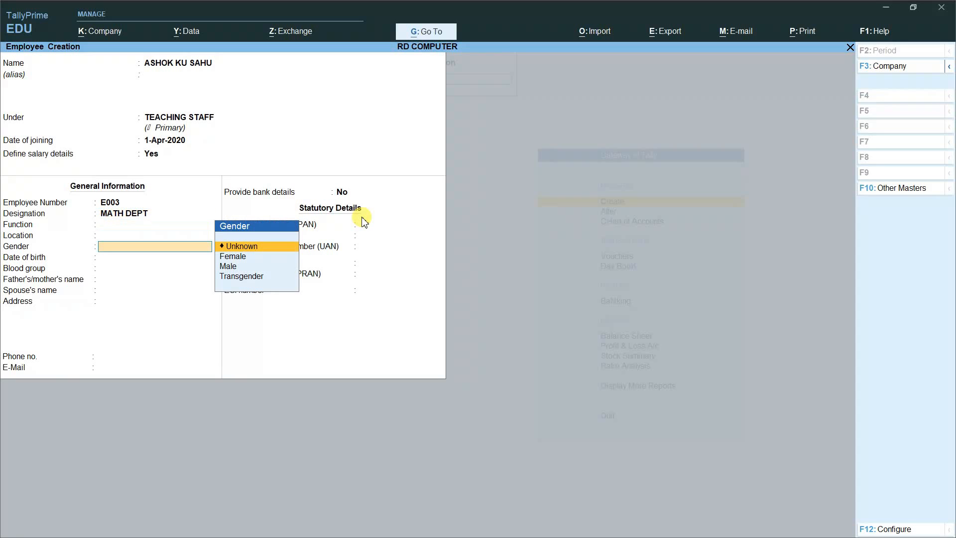
pyautogui.press('Down')
pyautogui.press('Down')
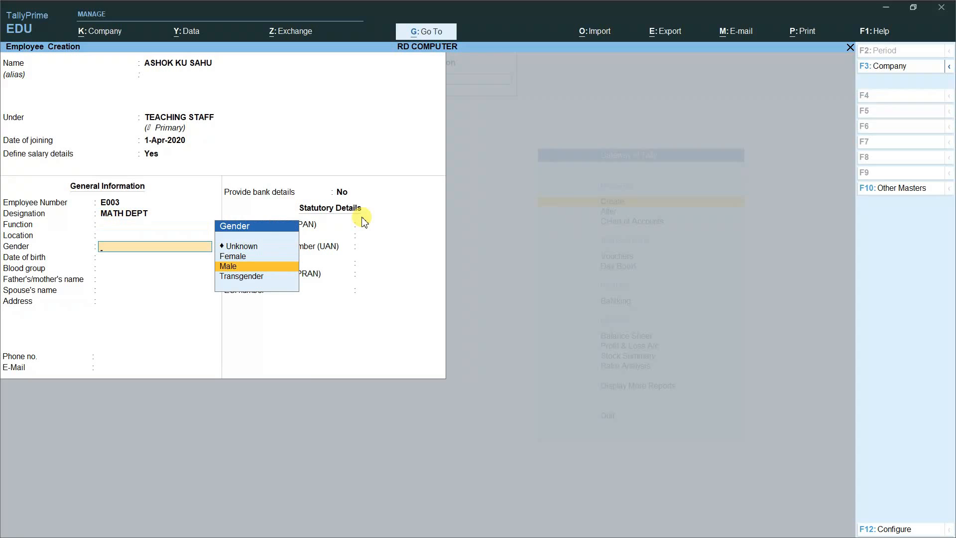
pyautogui.press('Return')
pyautogui.press('Return')
pyautogui.press('Return')
pyautogui.press('Return')
pyautogui.press('Return')
pyautogui.press('Return')
pyautogui.press('Return')
pyautogui.press('Return')
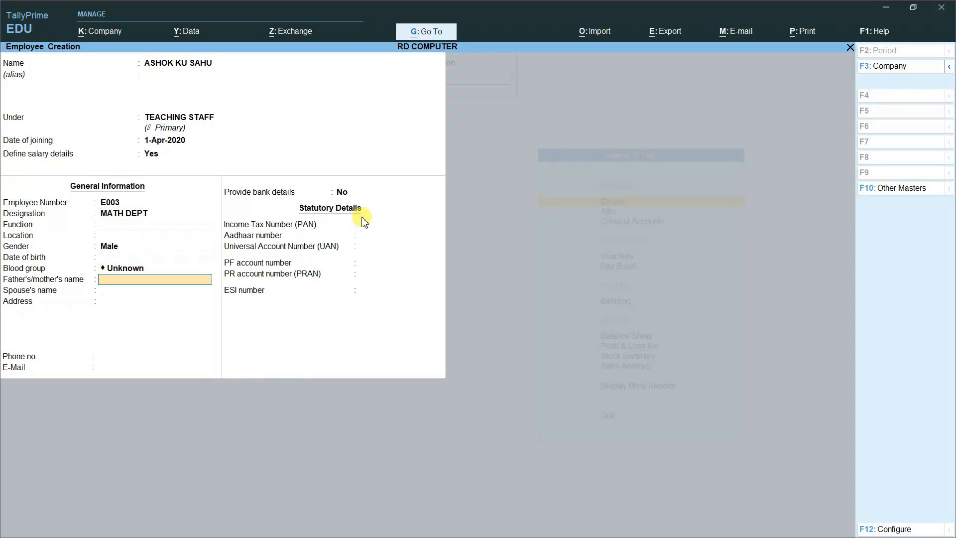
pyautogui.press('Return')
pyautogui.press('Return')
pyautogui.press('Return')
pyautogui.press('Return')
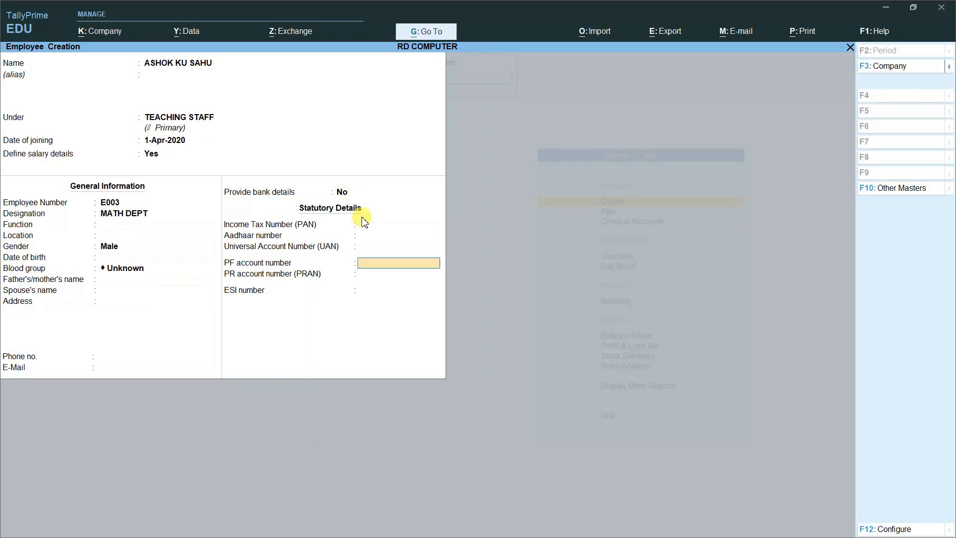
pyautogui.press('Return')
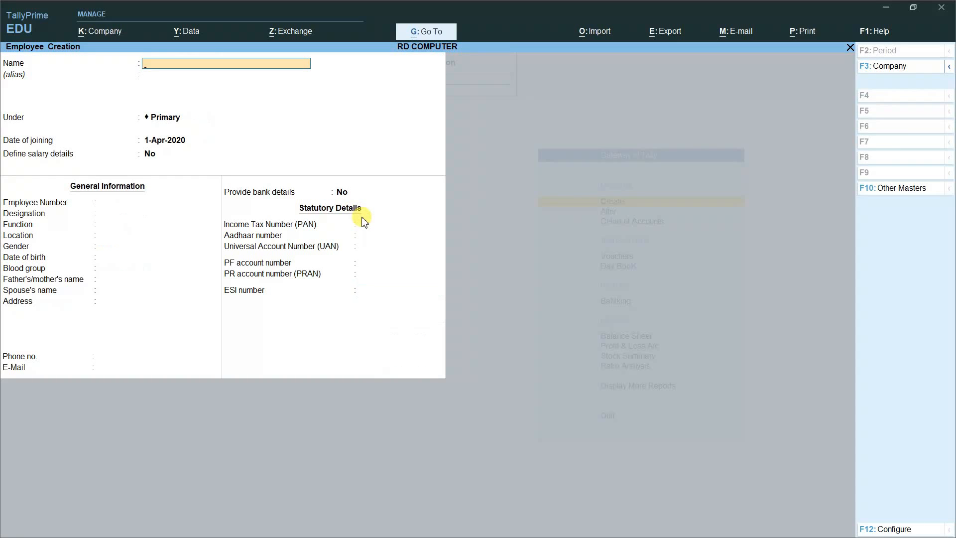
# Step: Enter the next employee's full name under TEACHING STAFF, keep the 1-Apr-2020 joining date, and enable salary details
pyautogui.press('Return')
pyautogui.press('Return')
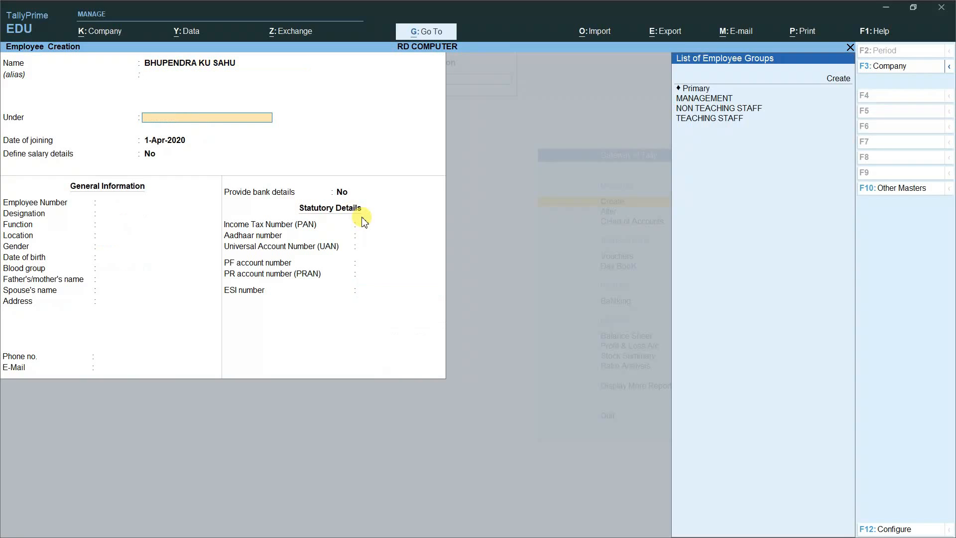
pyautogui.press('Down')
pyautogui.press('Down')
pyautogui.press('Down')
pyautogui.press('Down')
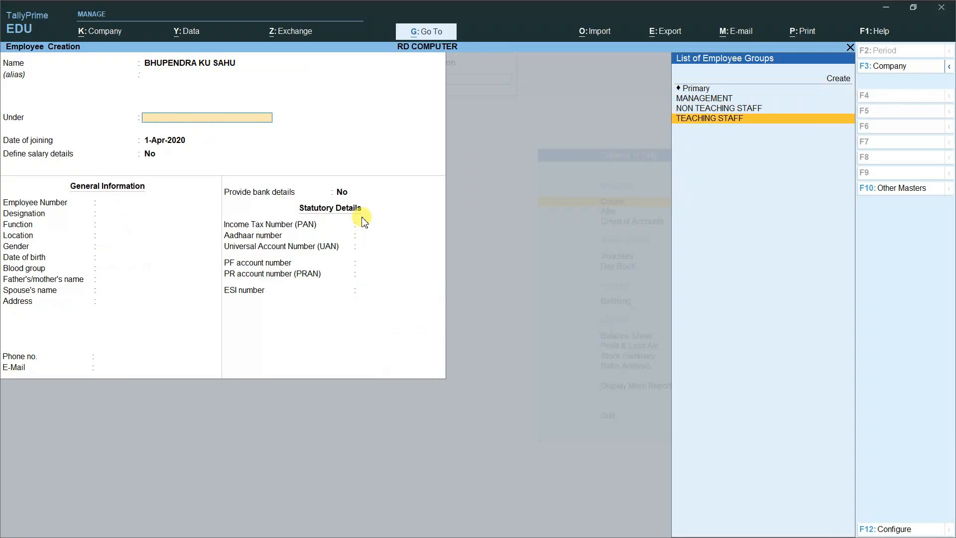
pyautogui.press('Return')
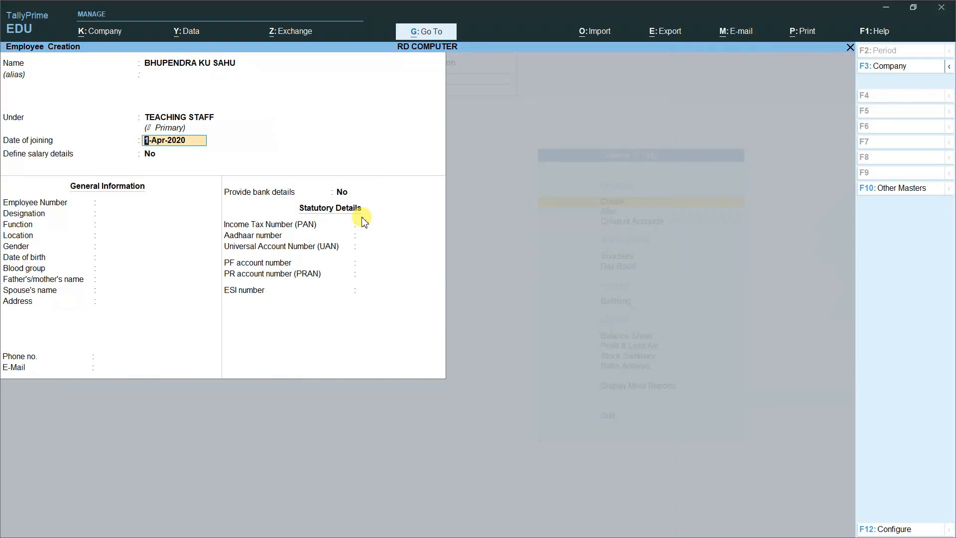
pyautogui.press('Return')
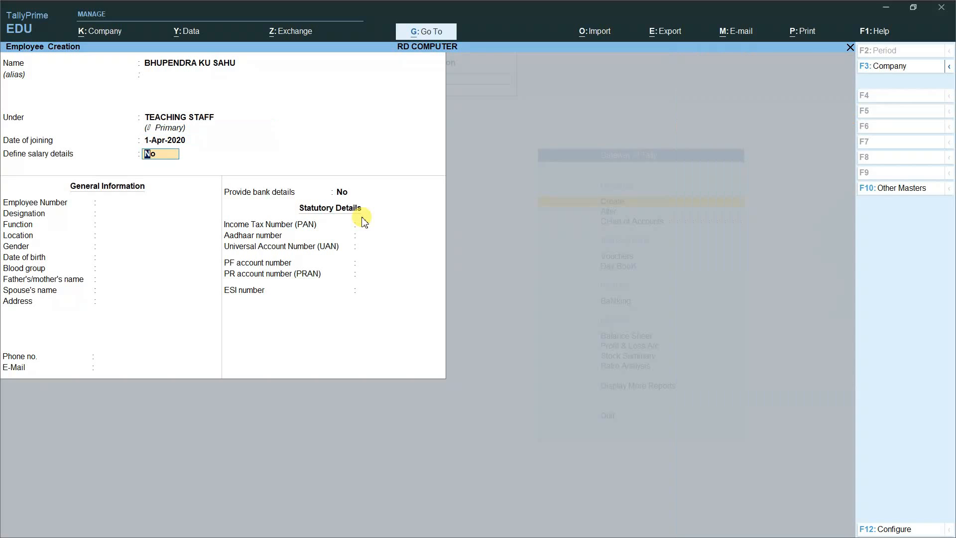
pyautogui.write('Y')
pyautogui.press('Return')
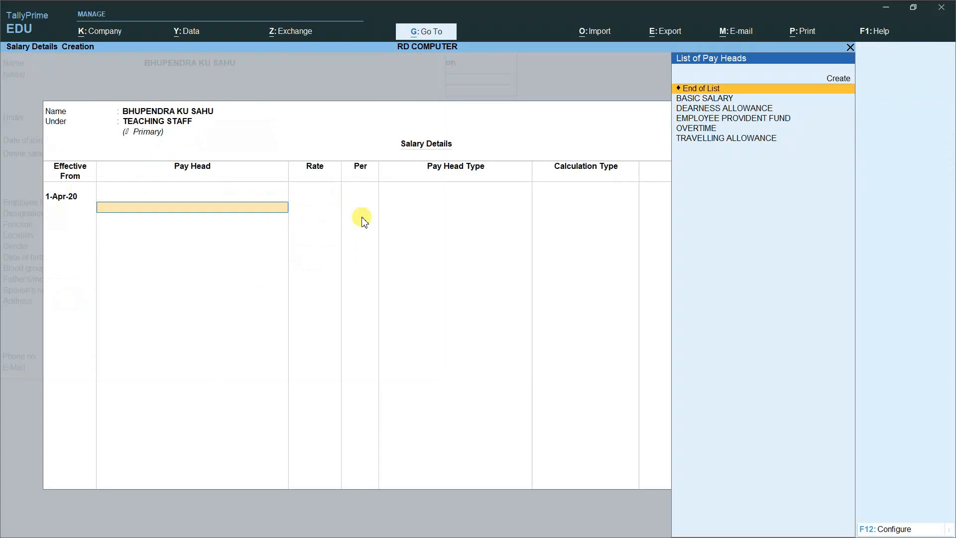
# Step: Add BASIC SALARY at 25,200 and OVERTIME at 300 per HRS
pyautogui.press('Down')
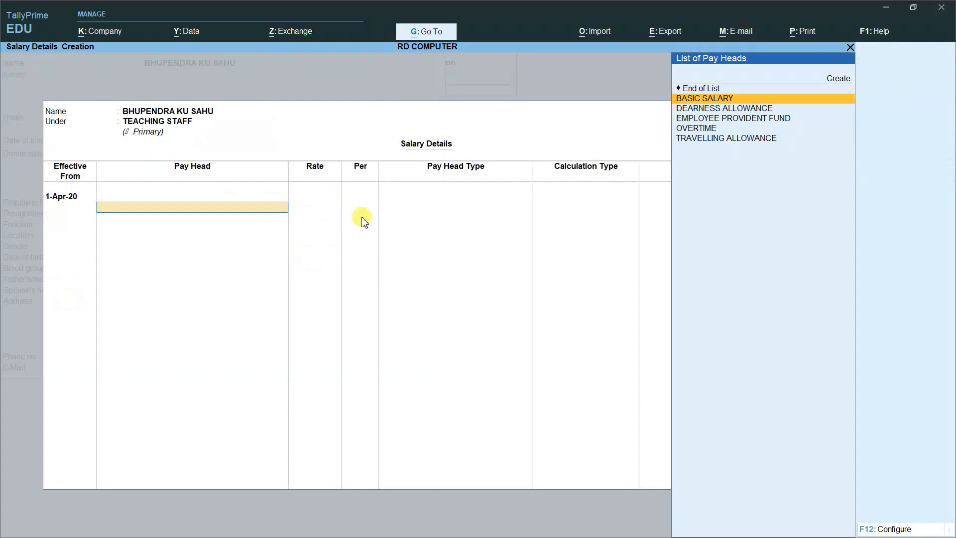
pyautogui.press('Return')
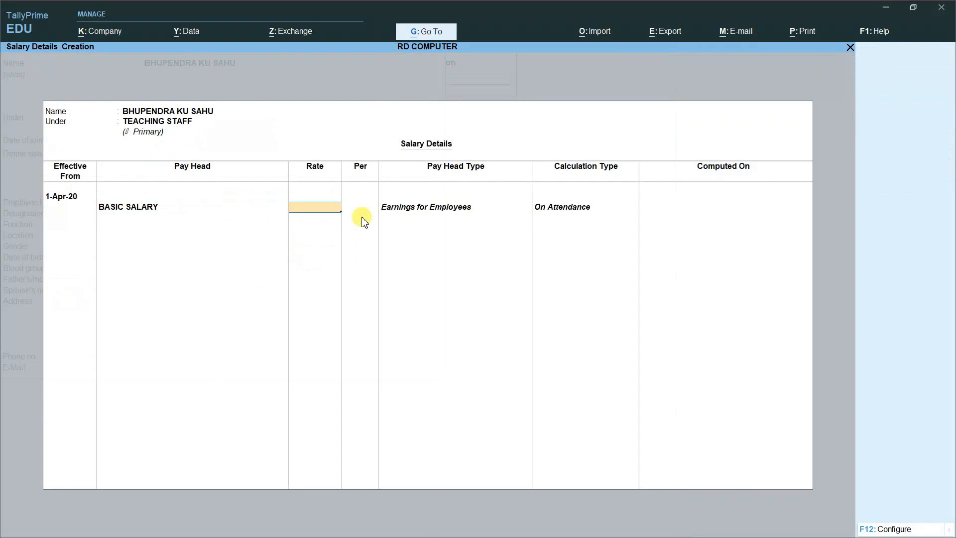
pyautogui.write('25')
pyautogui.write('200')
pyautogui.press('Return')
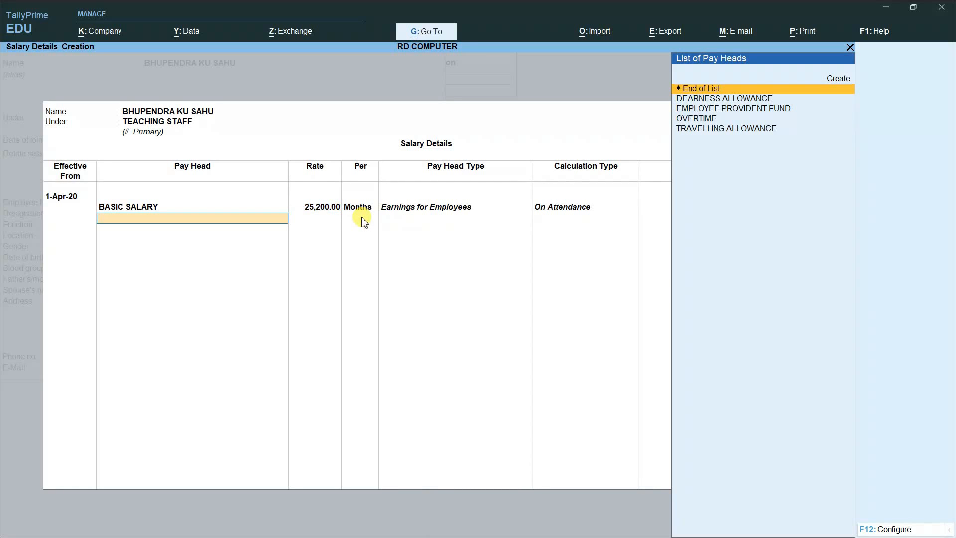
pyautogui.press('Down')
pyautogui.press('Down')
pyautogui.press('Down')
pyautogui.press('Return')
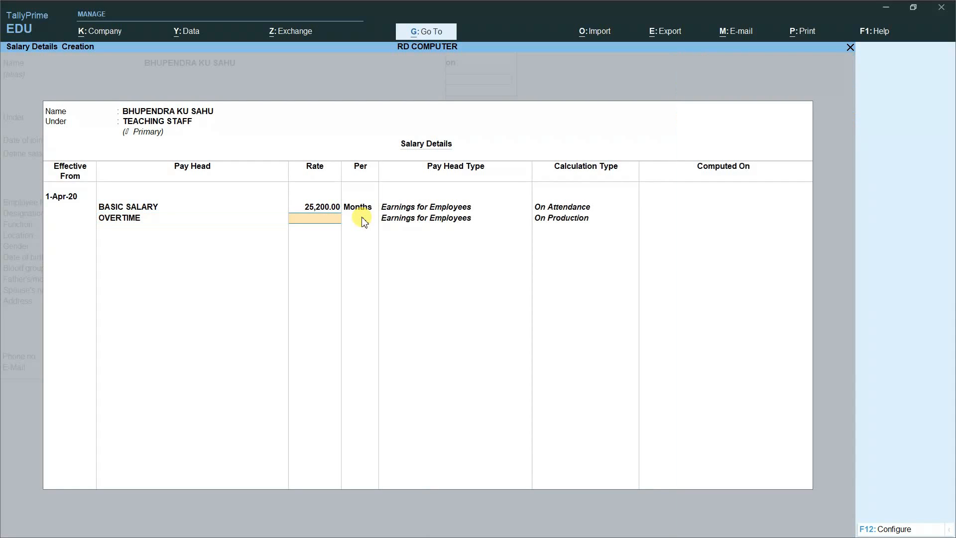
pyautogui.write('300')
pyautogui.press('Return')
pyautogui.press('Return')
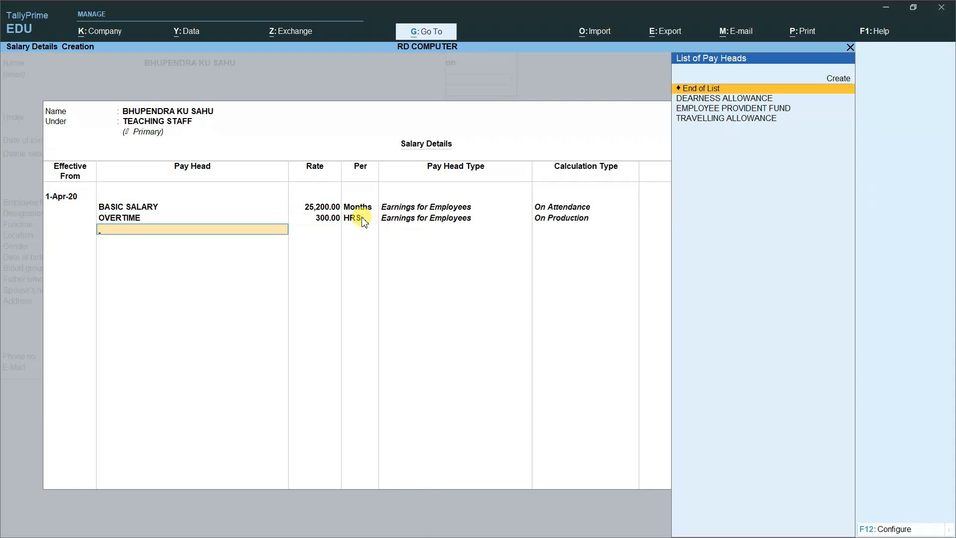
# Step: Add DEARNESS ALLOWANCE, TRAVELLING ALLOWANCE 1,050 and EMPLOYEE PROVIDENT FUND 1,000
pyautogui.press('Down')
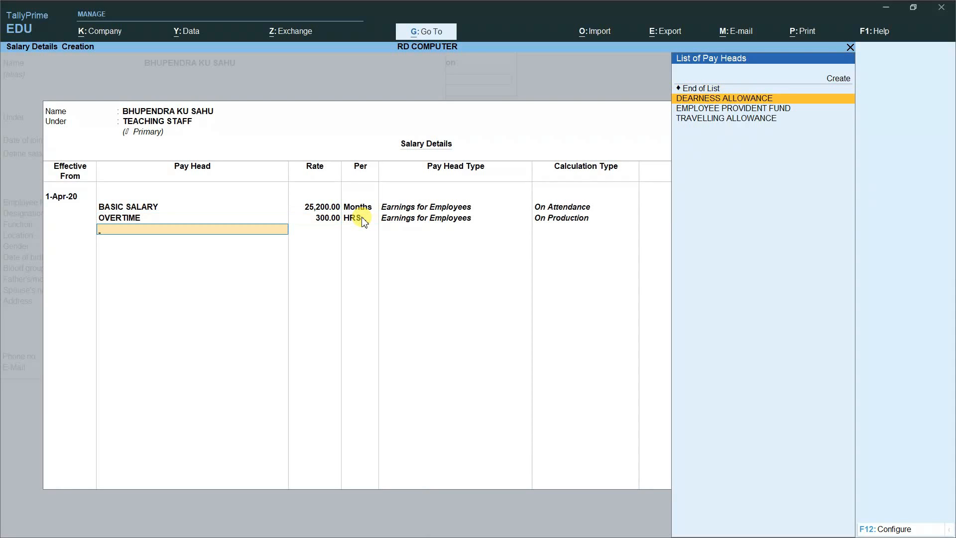
pyautogui.press('Return')
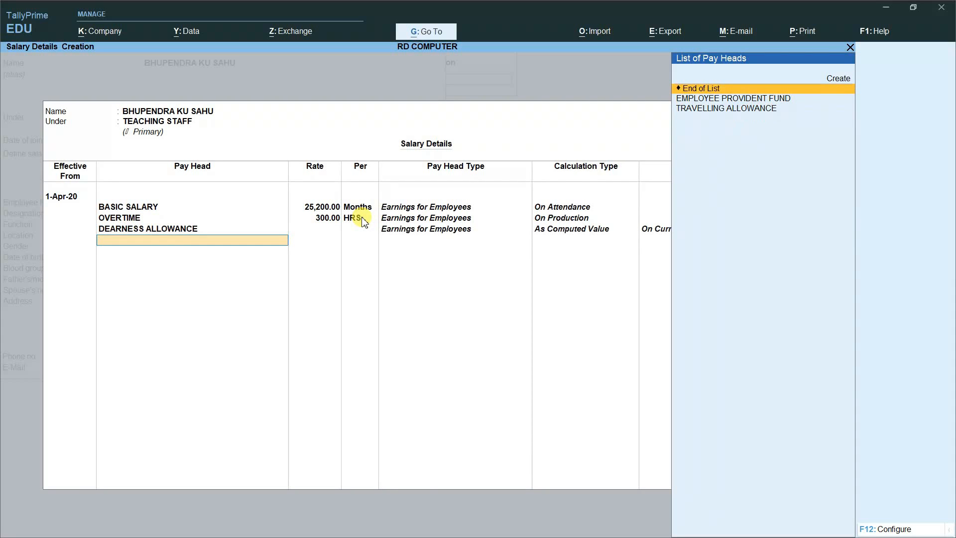
pyautogui.press('Down')
pyautogui.press('Down')
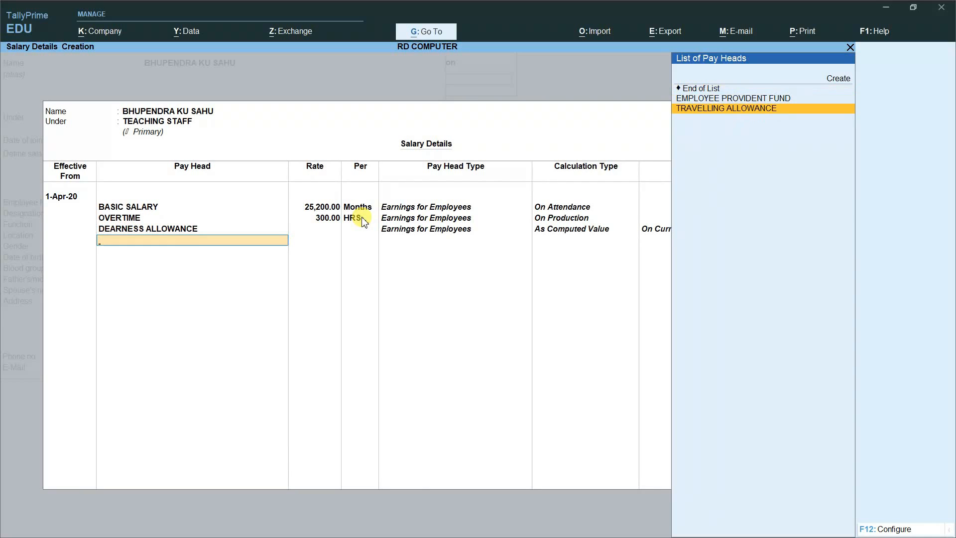
pyautogui.press('Return')
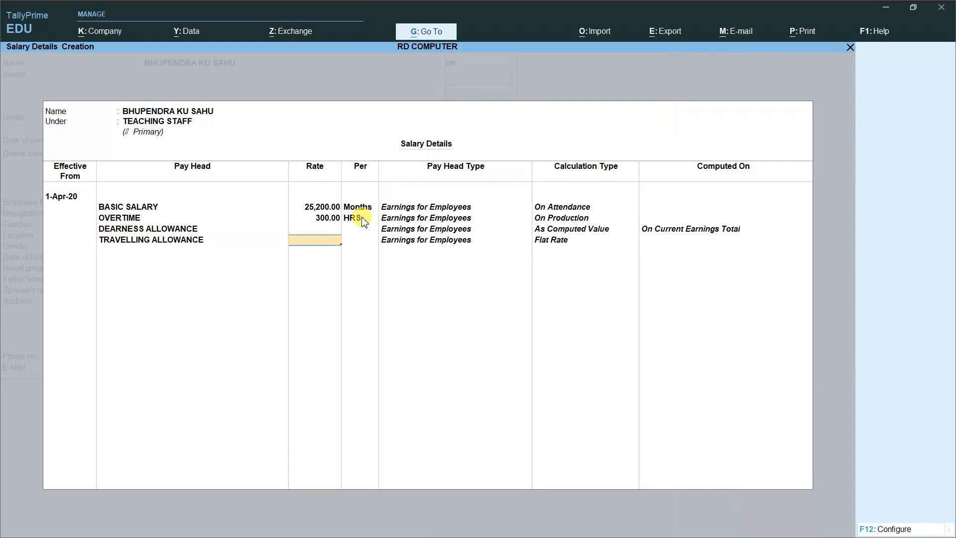
pyautogui.write('1050')
pyautogui.press('Return')
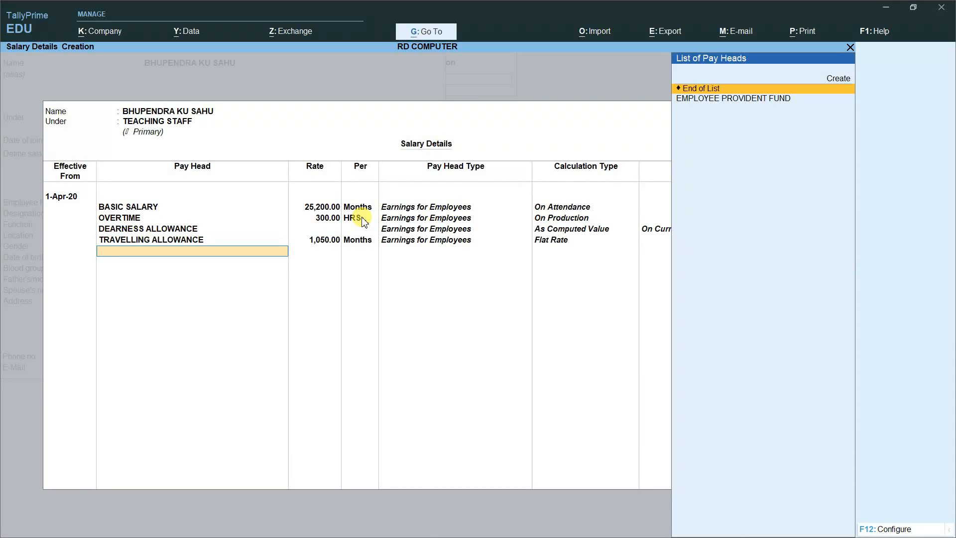
pyautogui.press('Down')
pyautogui.press('Return')
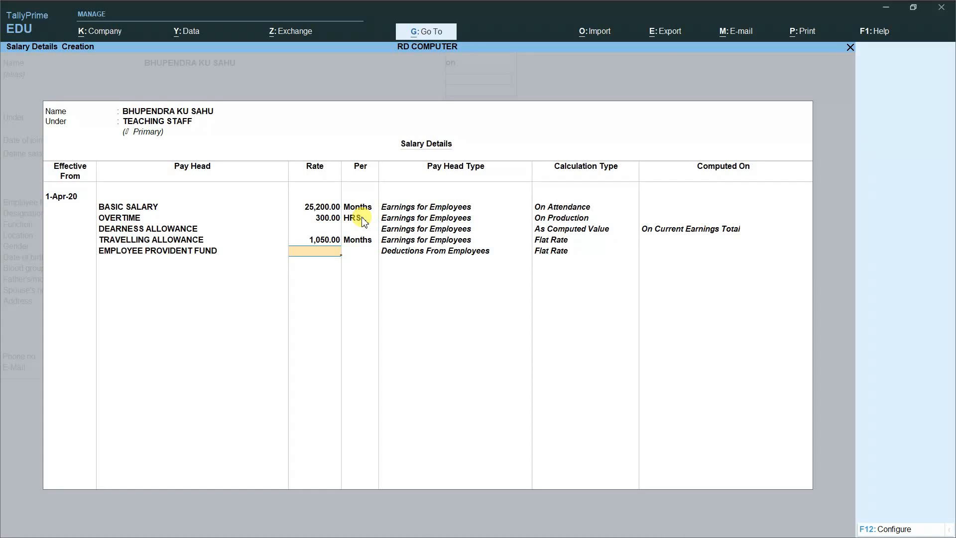
pyautogui.write('1000')
pyautogui.press('Return')
# Step: Record employee number E004, function INSTRUCTOR and gender Male, then save the employee
pyautogui.press('Return')
pyautogui.press('Return')
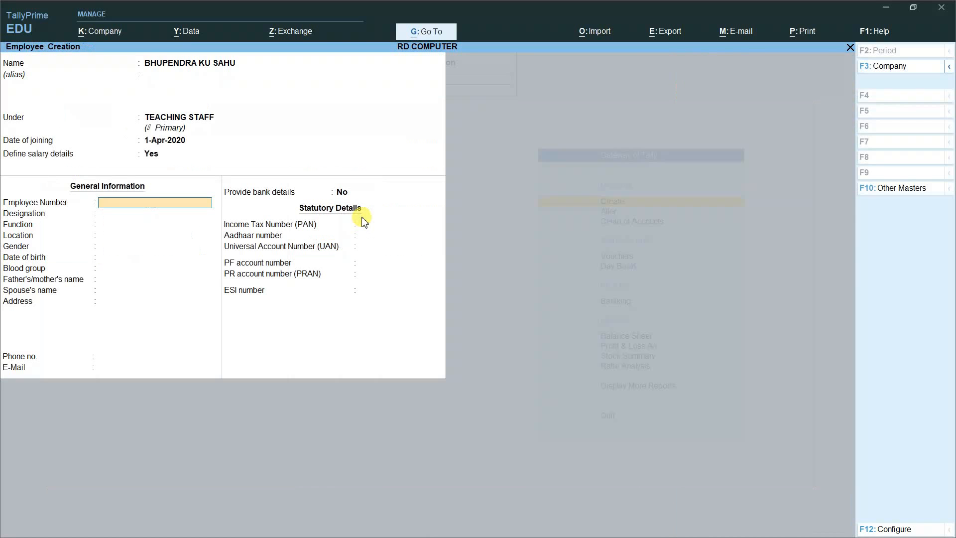
pyautogui.write('E004')
pyautogui.press('Return')
pyautogui.press('Return')
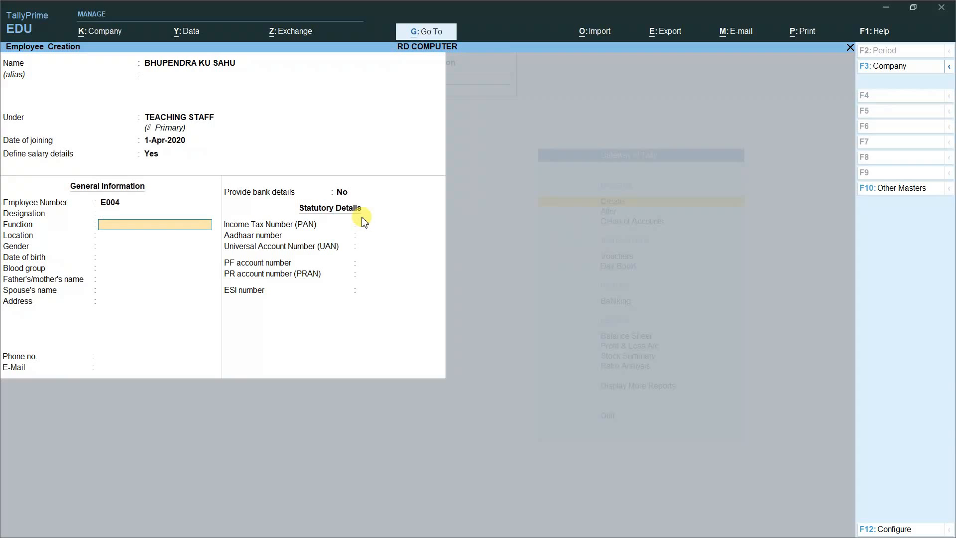
pyautogui.write('INSTRUCTOR')
pyautogui.press('Return')
pyautogui.press('Return')
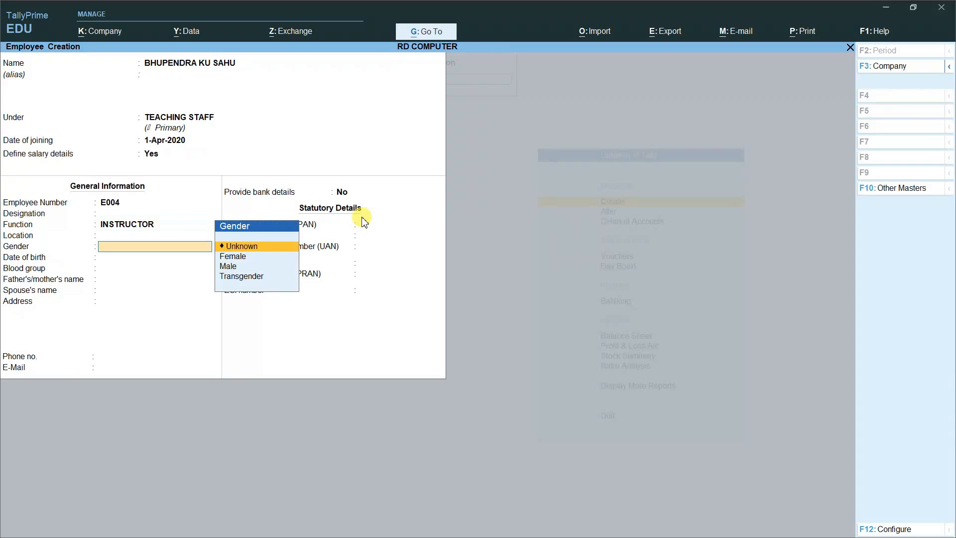
pyautogui.press('Down')
pyautogui.press('Down')
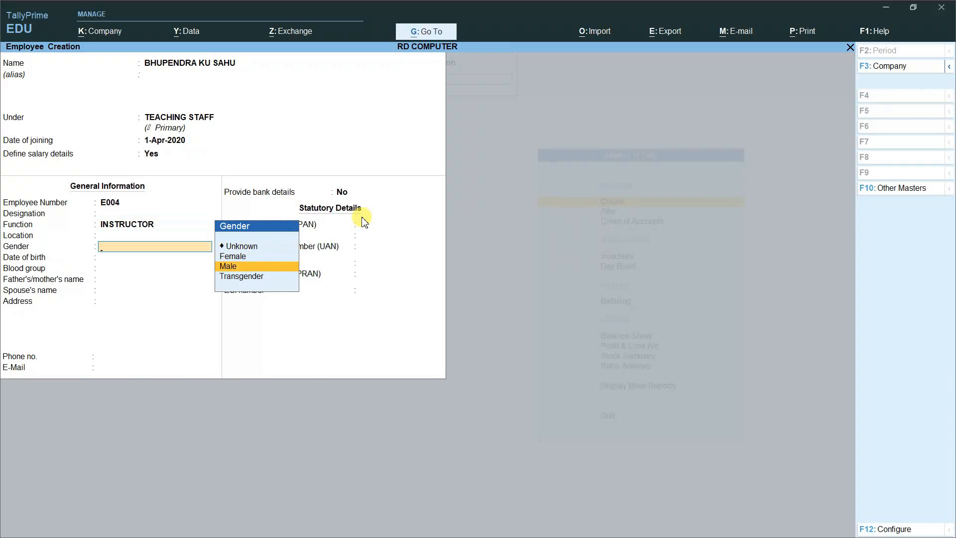
pyautogui.press('Return')
pyautogui.press('Return')
pyautogui.press('Return')
pyautogui.press('Return')
pyautogui.press('Return')
pyautogui.press('Return')
pyautogui.press('Return')
pyautogui.press('Return')
pyautogui.press('Return')
pyautogui.press('Return')
pyautogui.press('Return')
pyautogui.press('Return')
pyautogui.press('Return')
pyautogui.press('Return')
pyautogui.press('Return')
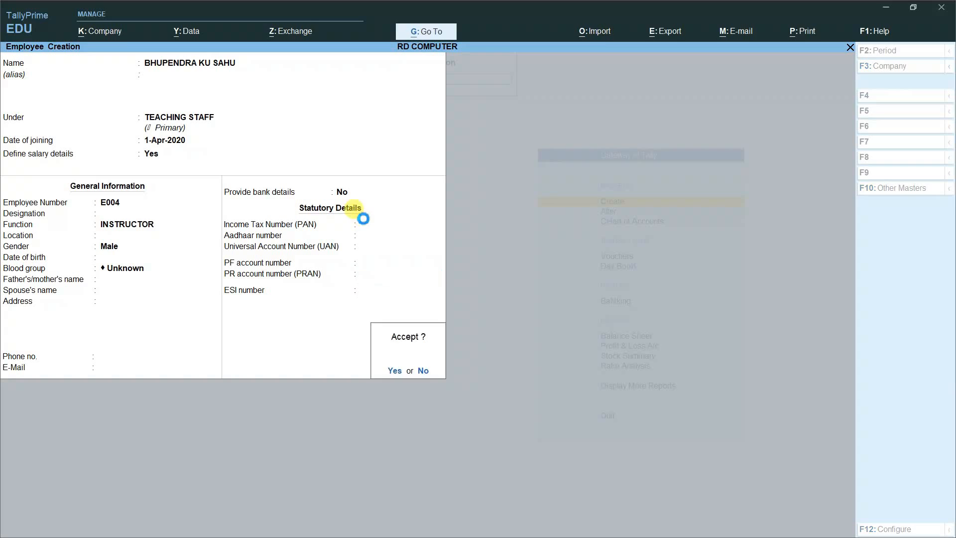
pyautogui.press('Return')
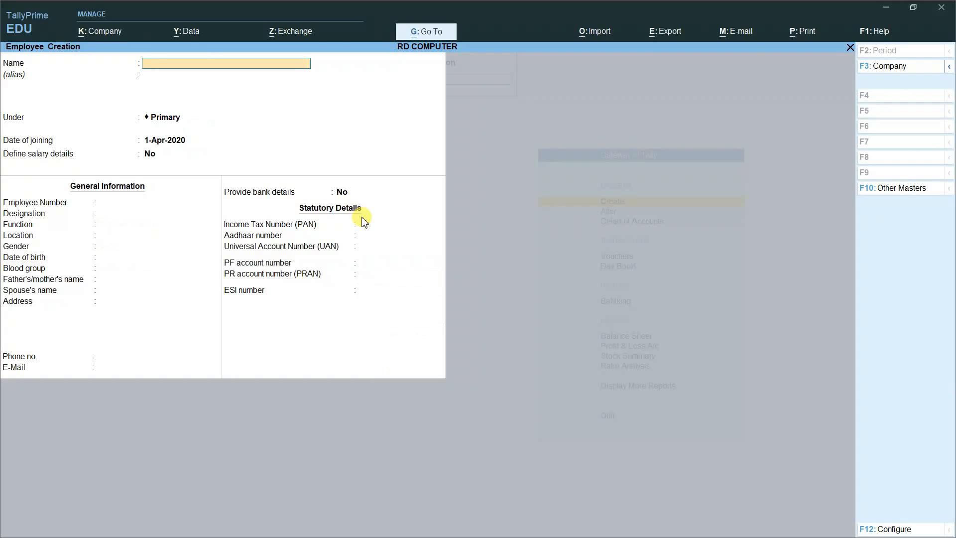
# Step: Enter a new employee's full name under NON TEACHING STAFF and enable salary details
pyautogui.press('Return')
pyautogui.press('Return')
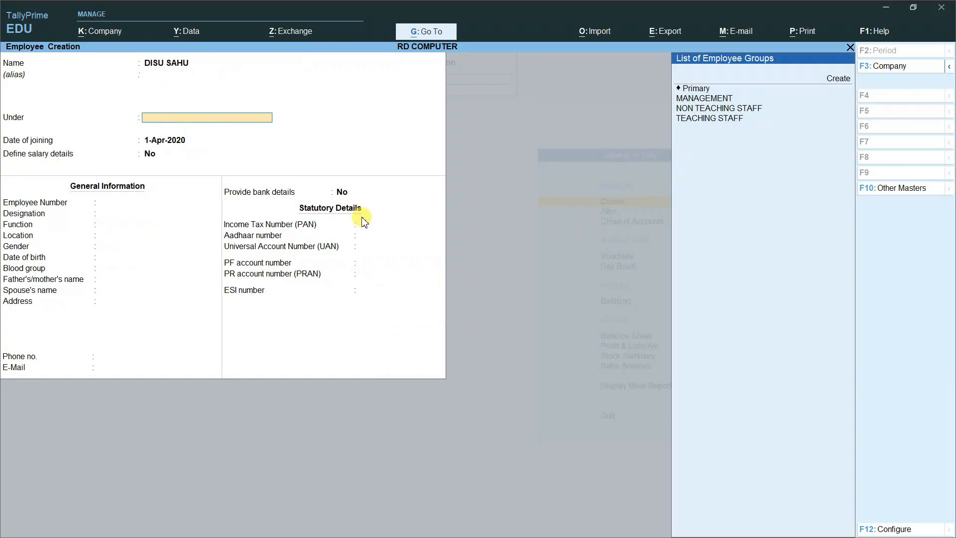
pyautogui.press('Down')
pyautogui.press('Down')
pyautogui.press('Down')
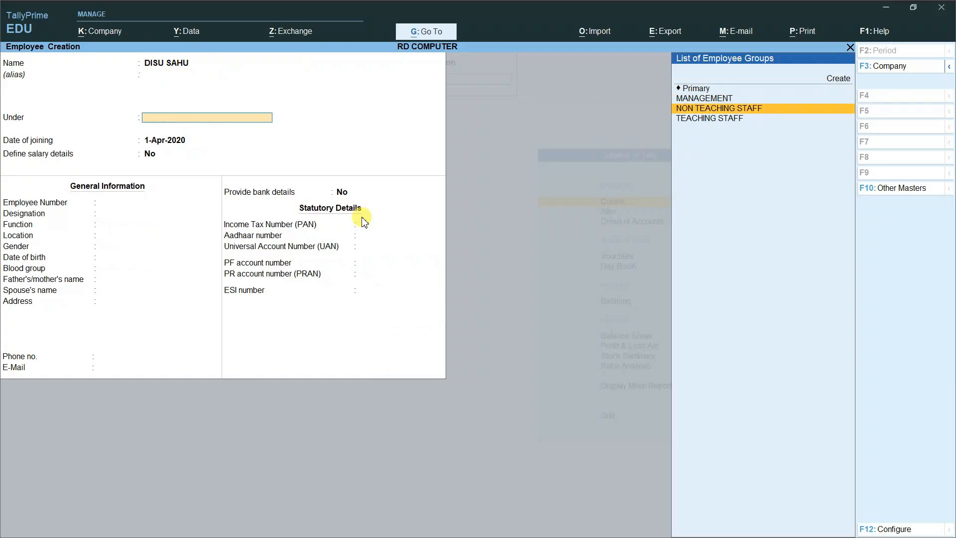
pyautogui.press('Return')
pyautogui.press('Return')
pyautogui.write('y')
pyautogui.press('Return')
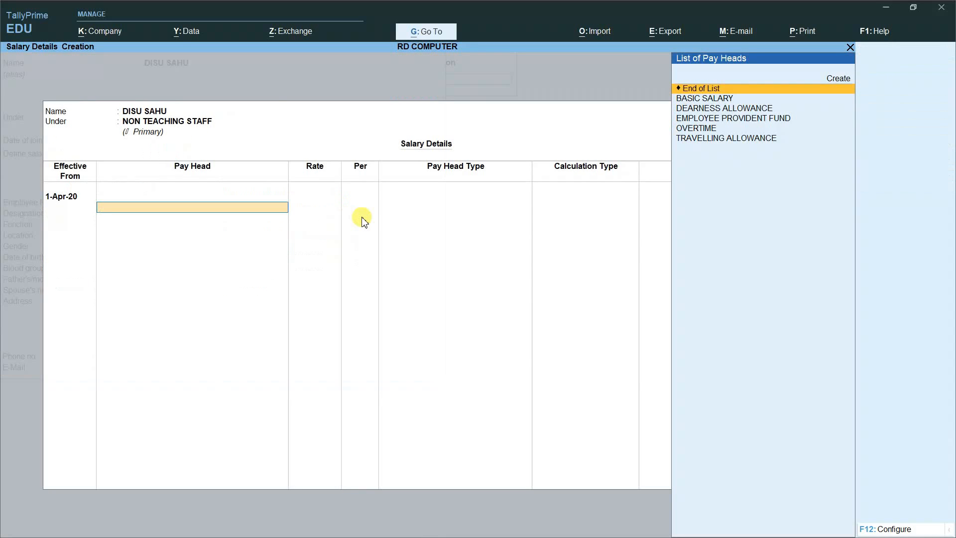
# Step: Add BASIC SALARY at 10,000 and OVERTIME at 150 per HRS
pyautogui.press('Down')
pyautogui.press('Return')
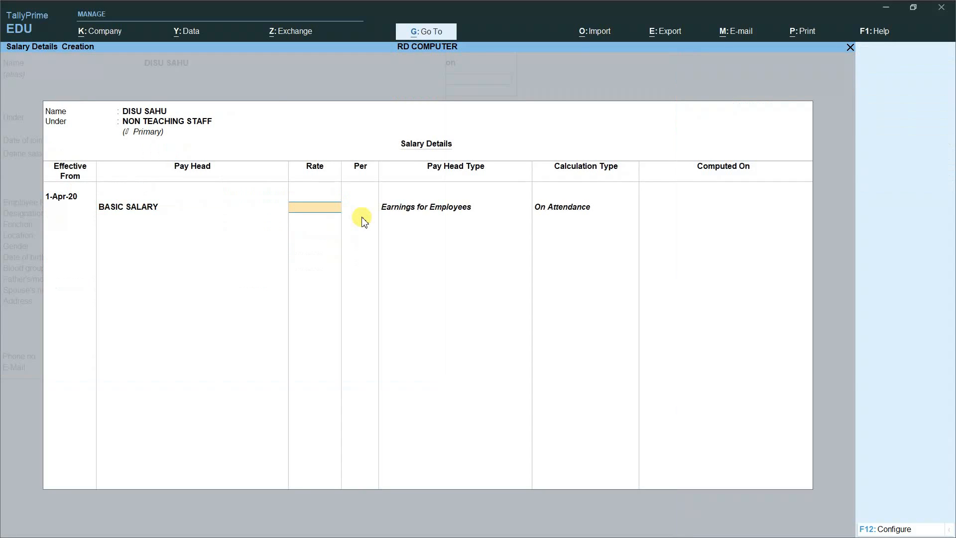
pyautogui.write('10000')
pyautogui.press('Return')
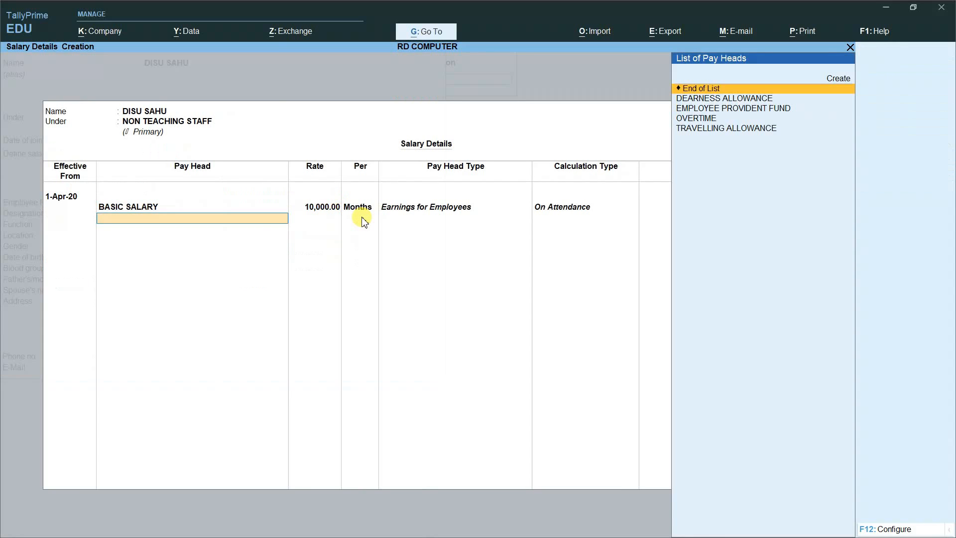
pyautogui.press('Down')
pyautogui.press('Down')
pyautogui.press('Down')
pyautogui.press('Return')
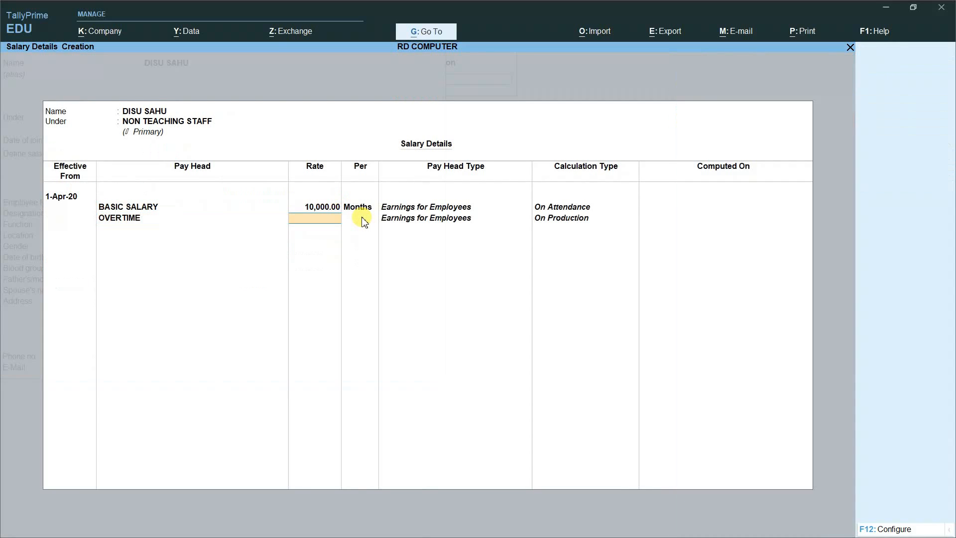
pyautogui.write('150')
pyautogui.press('Return')
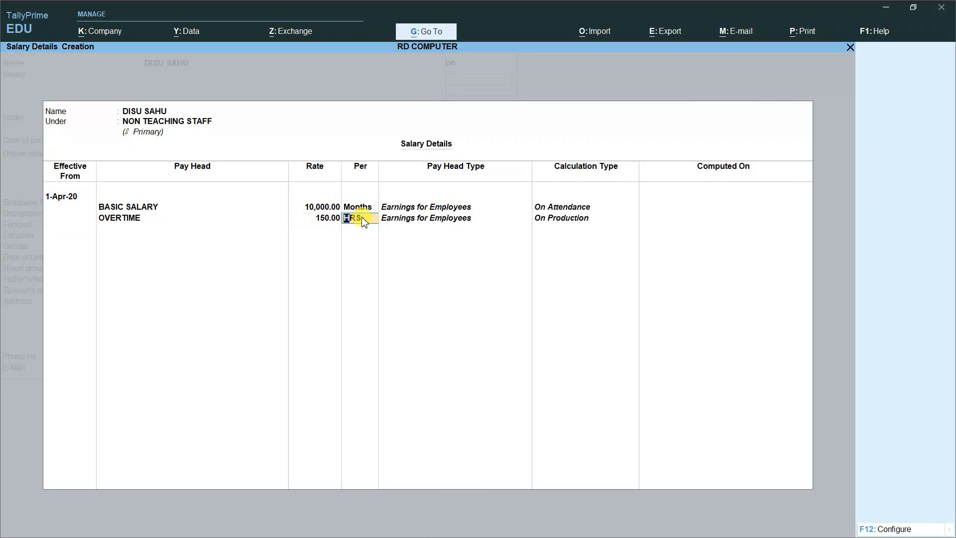
pyautogui.press('Return')
# Step: Add DEARNESS ALLOWANCE, TRAVELLING ALLOWANCE 750 and EMPLOYEE PROVIDENT FUND 500, then close salary details
pyautogui.press('Down')
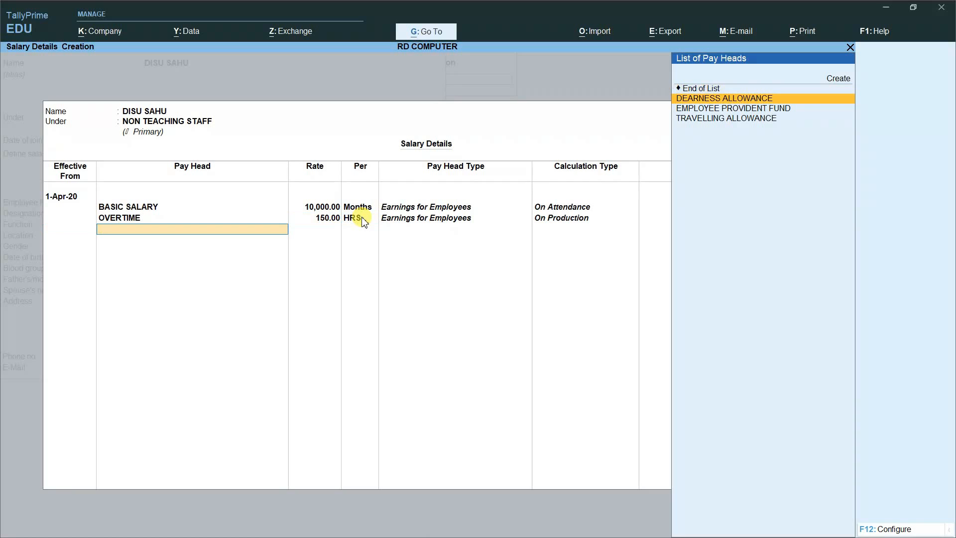
pyautogui.press('Return')
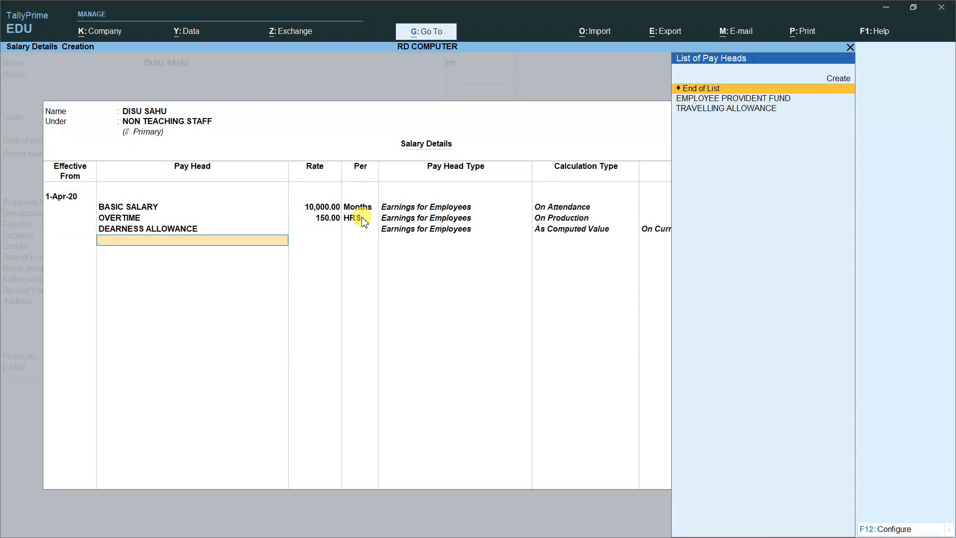
pyautogui.press('Down')
pyautogui.press('Down')
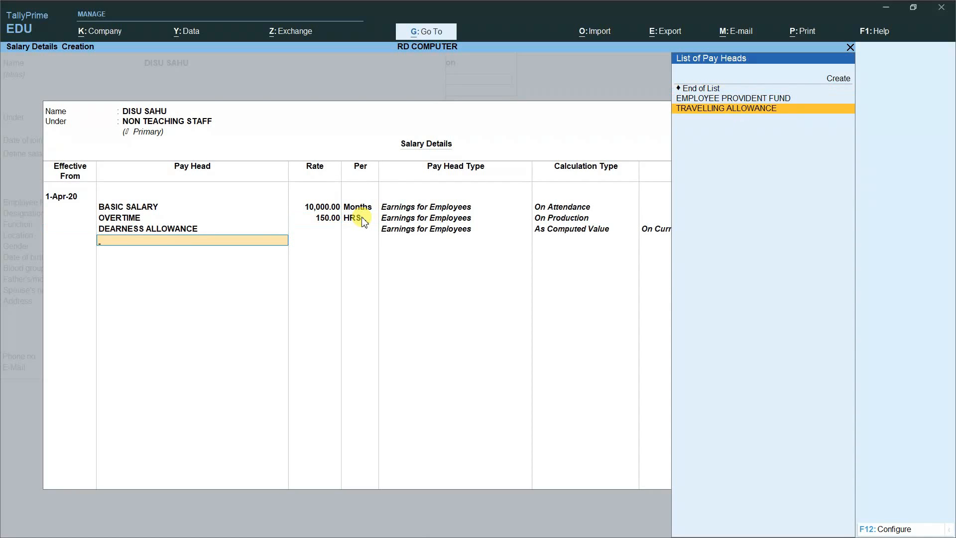
pyautogui.press('Return')
pyautogui.write('750')
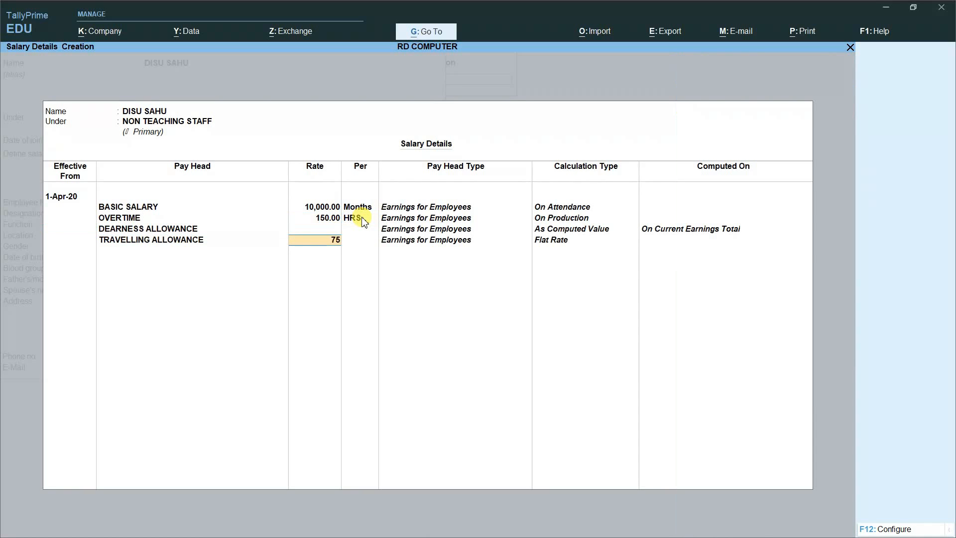
pyautogui.press('Return')
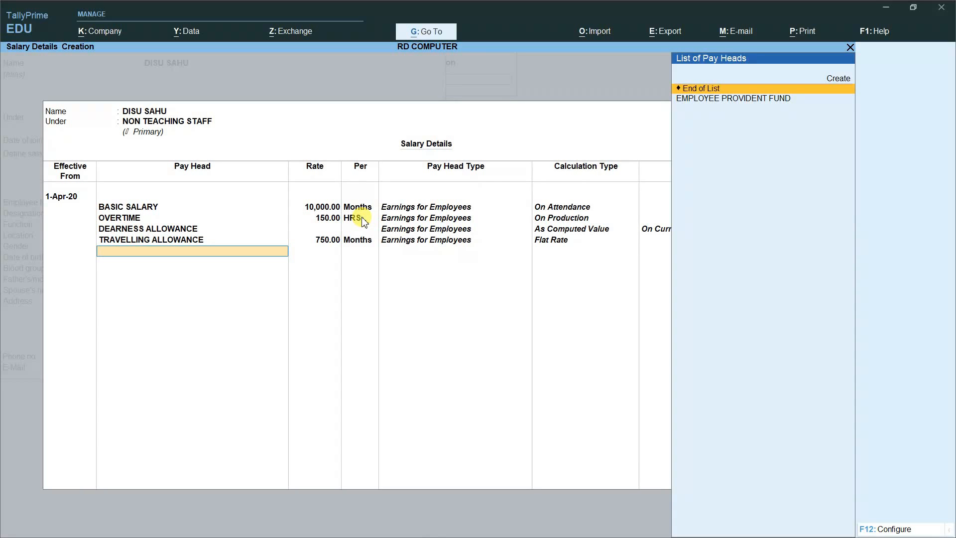
pyautogui.press('Down')
pyautogui.press('Return')
pyautogui.write('500')
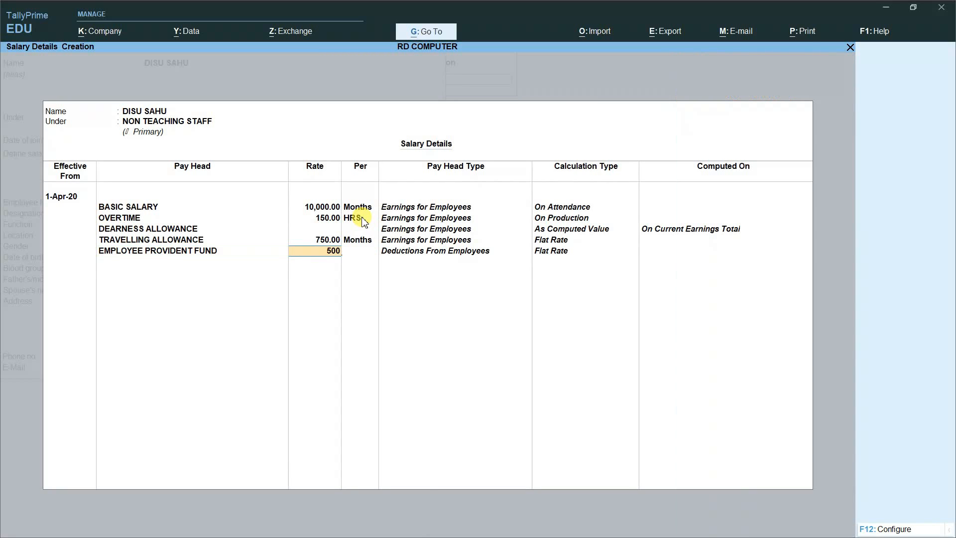
pyautogui.press('Return')
pyautogui.press('Return')
pyautogui.press('Return')
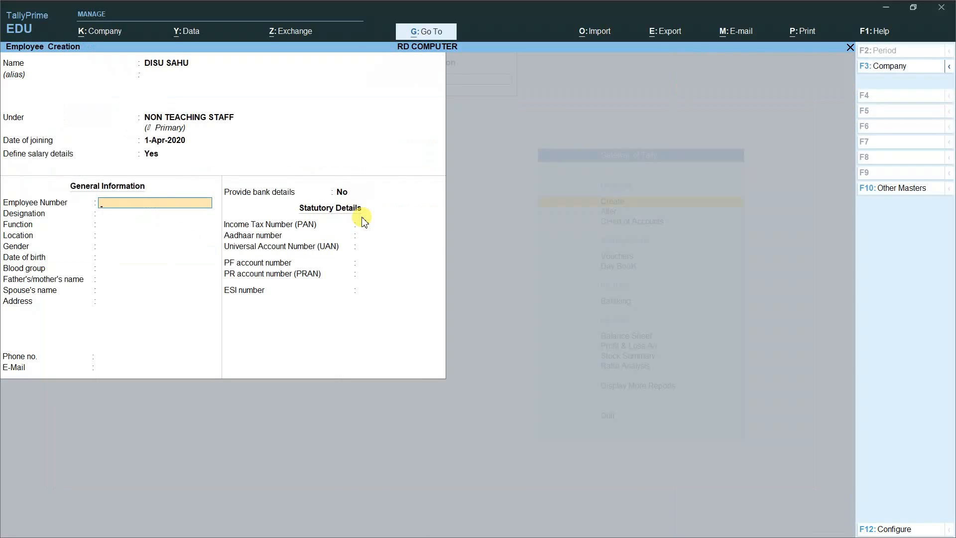
# Step: Enter employee number E005, designation ACCOUNTANT and gender Female, then save the record
pyautogui.write('E005')
pyautogui.press('Return')
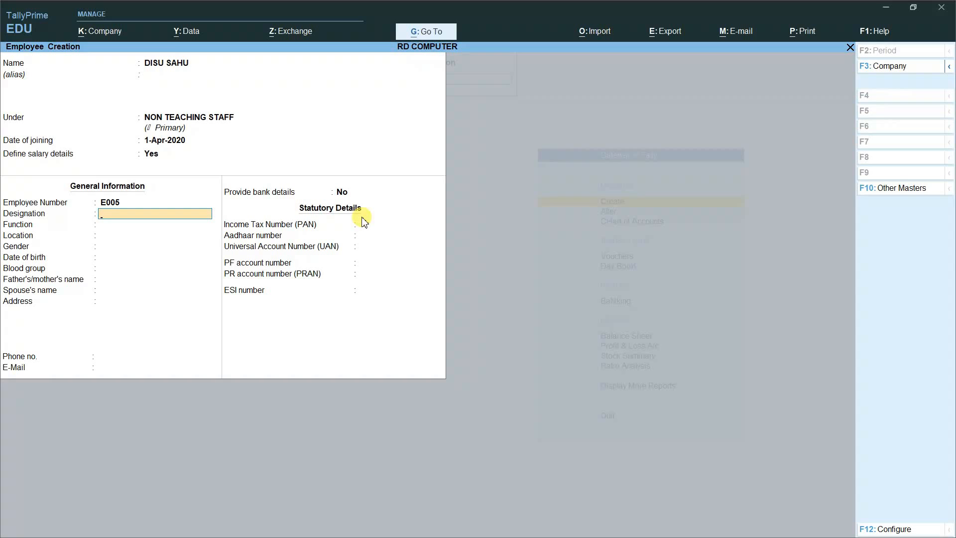
pyautogui.write('ACCOUNTANT')
pyautogui.press('Return')
pyautogui.press('Return')
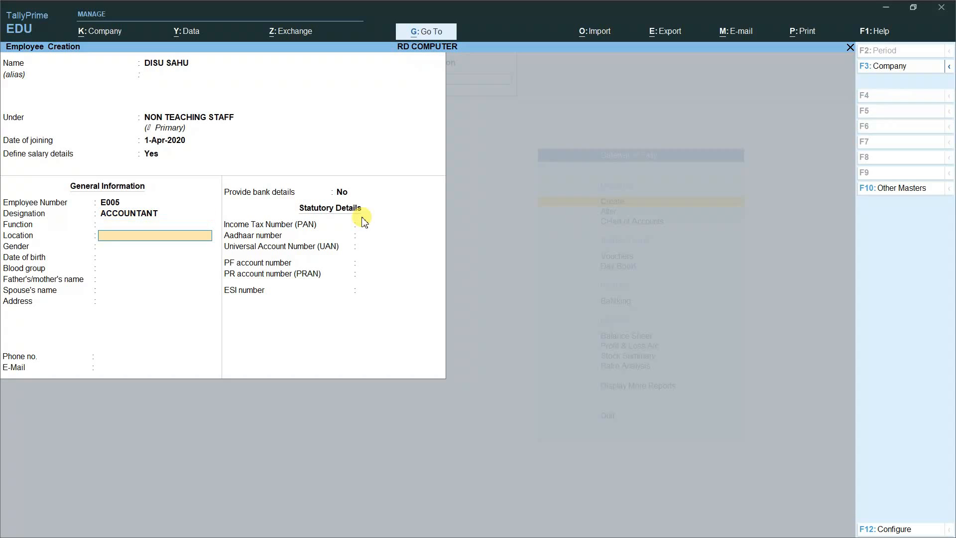
pyautogui.press('Return')
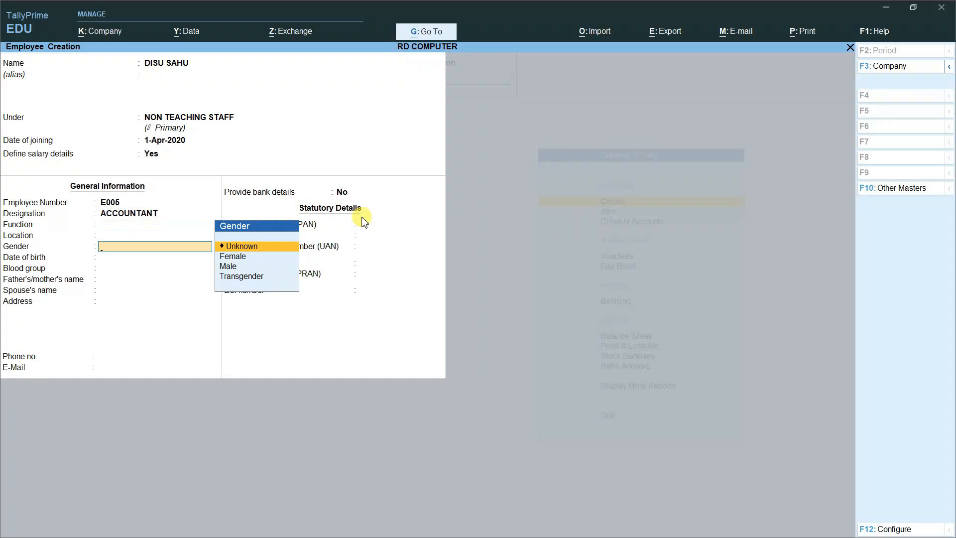
pyautogui.press('Down')
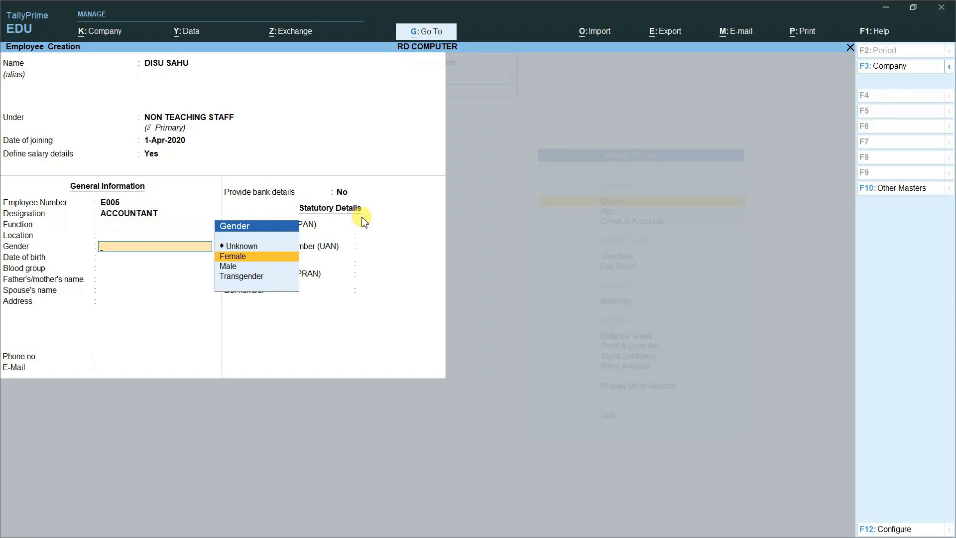
pyautogui.press('Return')
pyautogui.press('Return')
pyautogui.press('Return')
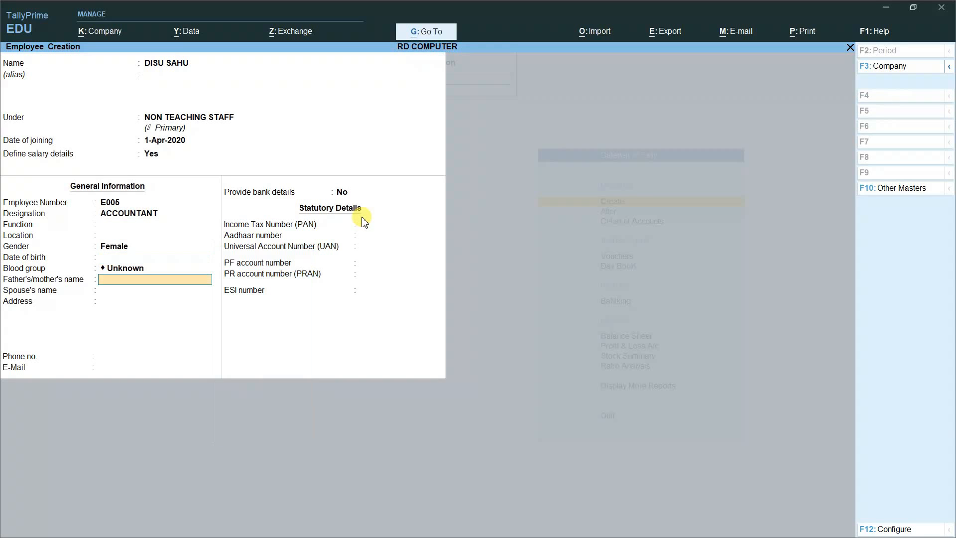
pyautogui.press('Return')
pyautogui.press('Return')
pyautogui.press('Return')
pyautogui.press('Return')
pyautogui.press('Return')
pyautogui.press('Return')
pyautogui.press('Return')
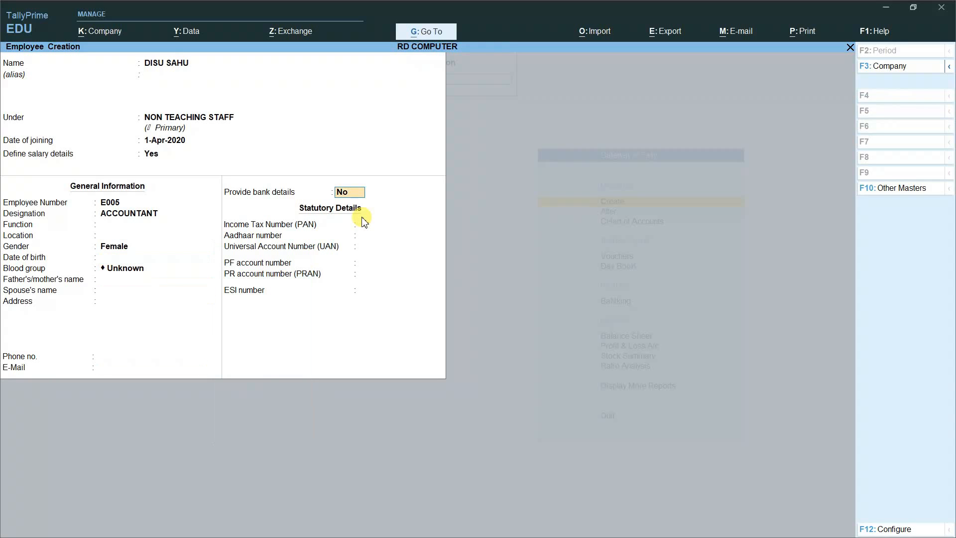
pyautogui.press('Return')
pyautogui.press('Return')
pyautogui.press('Return')
pyautogui.press('Return')
pyautogui.press('Return')
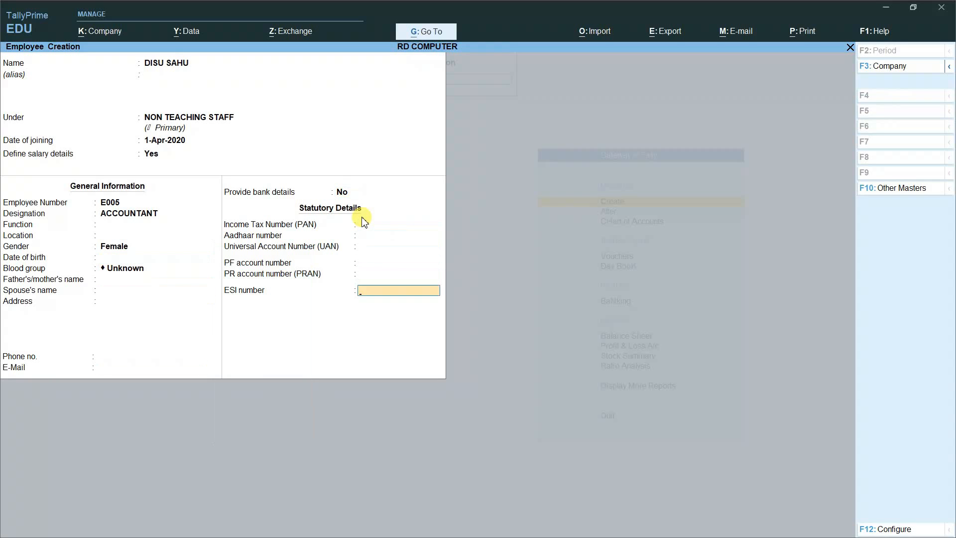
pyautogui.press('Return')
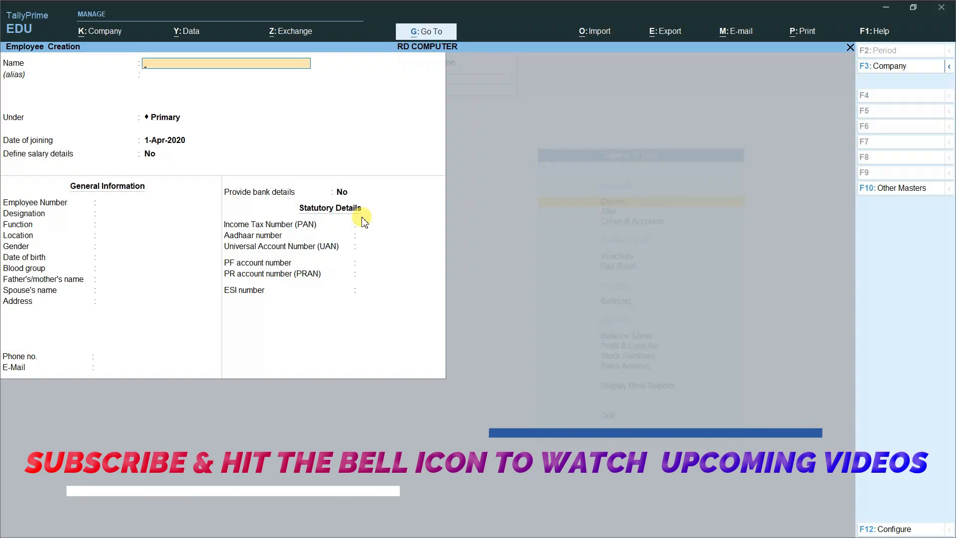
# Step: Quit Employee Creation and the List of Masters to return to the Gateway of Tally
pyautogui.press('Escape')
pyautogui.press('y')
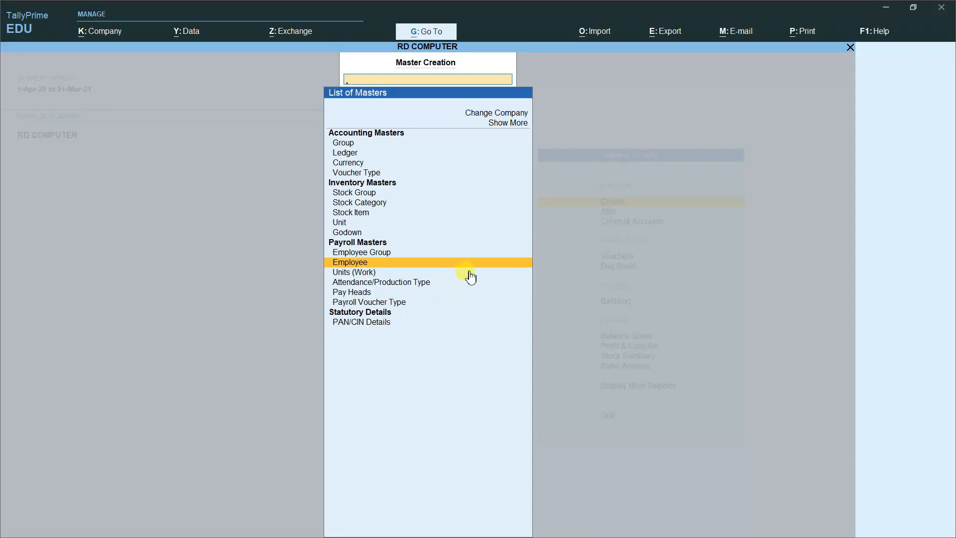
pyautogui.press('Escape')
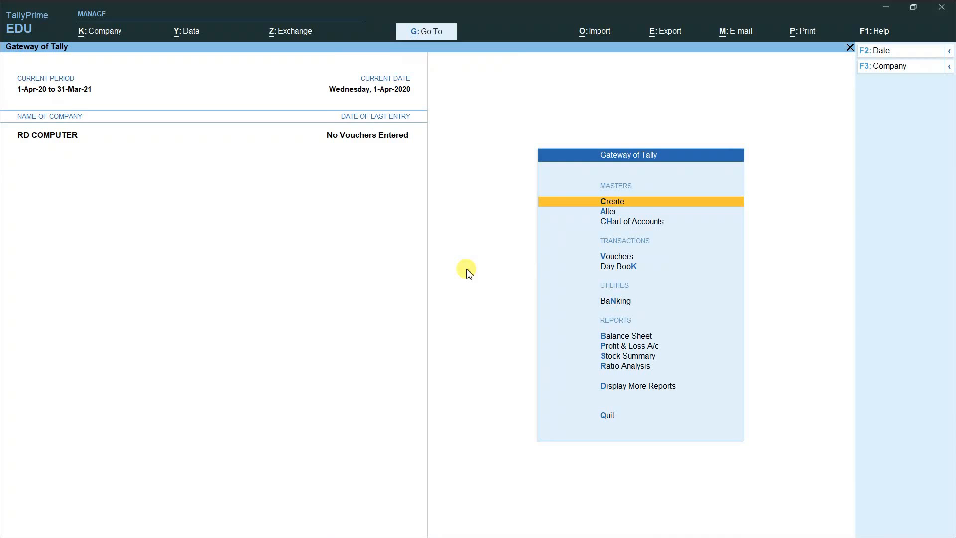
# Step: Change the current date to 1-5-2020
pyautogui.click(881, 57)
pyautogui.write('1-5')
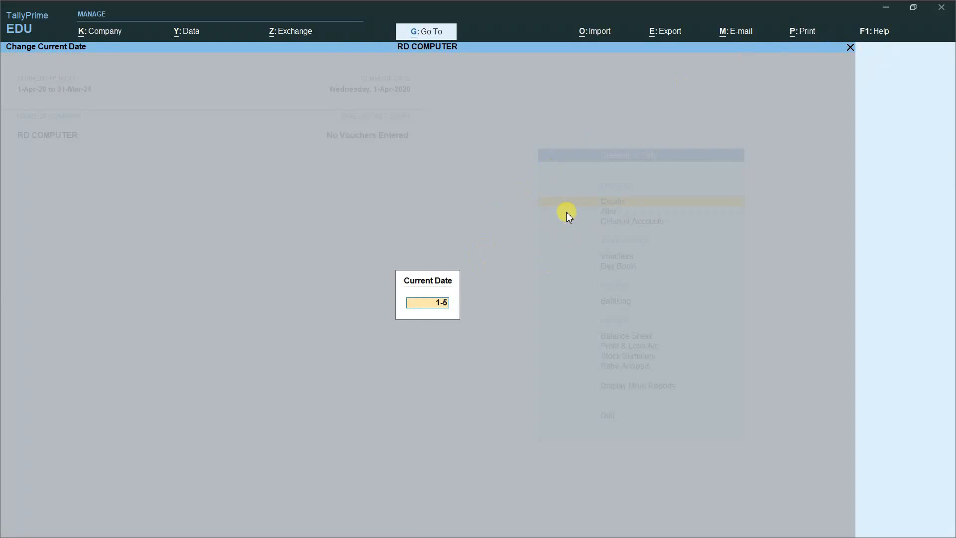
pyautogui.write('-')
pyautogui.write('020')
pyautogui.press('Return')
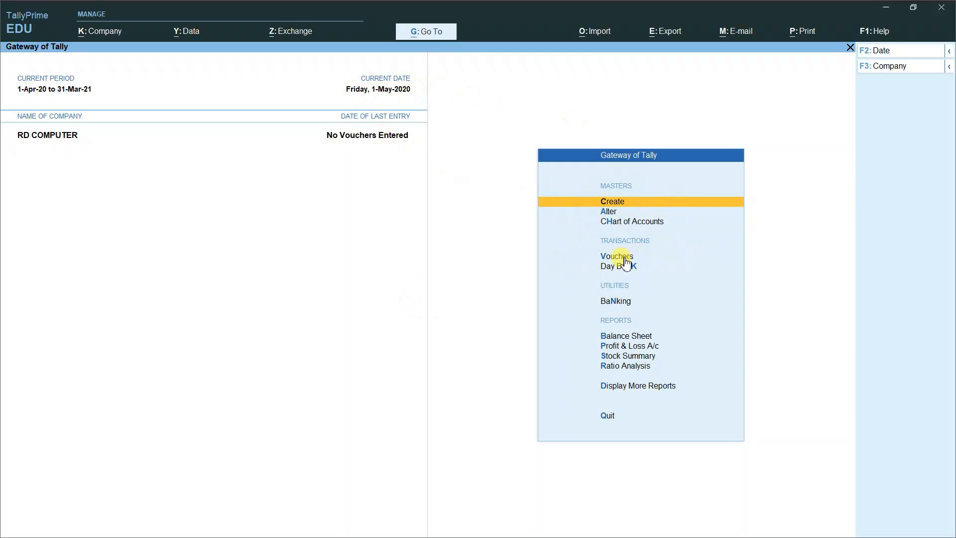
# Step: Open an Attendance voucher dated 1 May 2020 with employee E003 on the first row
pyautogui.press('Down')
pyautogui.press('Down')
pyautogui.press('Down')
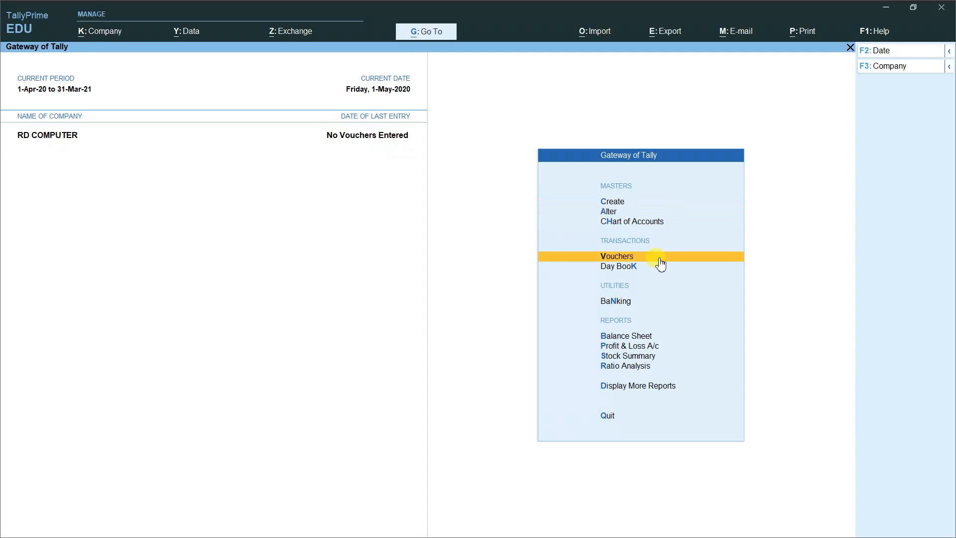
pyautogui.press('Return')
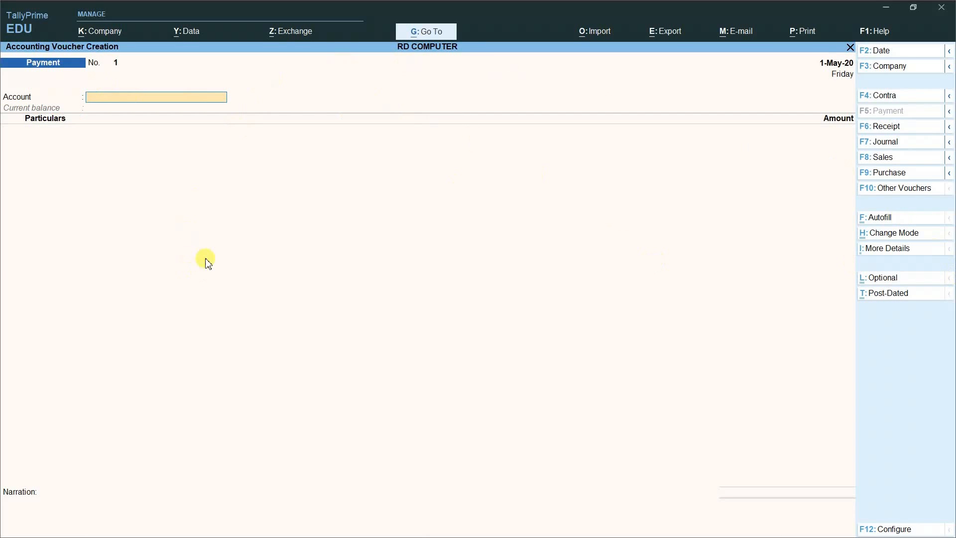
pyautogui.click(894, 194)
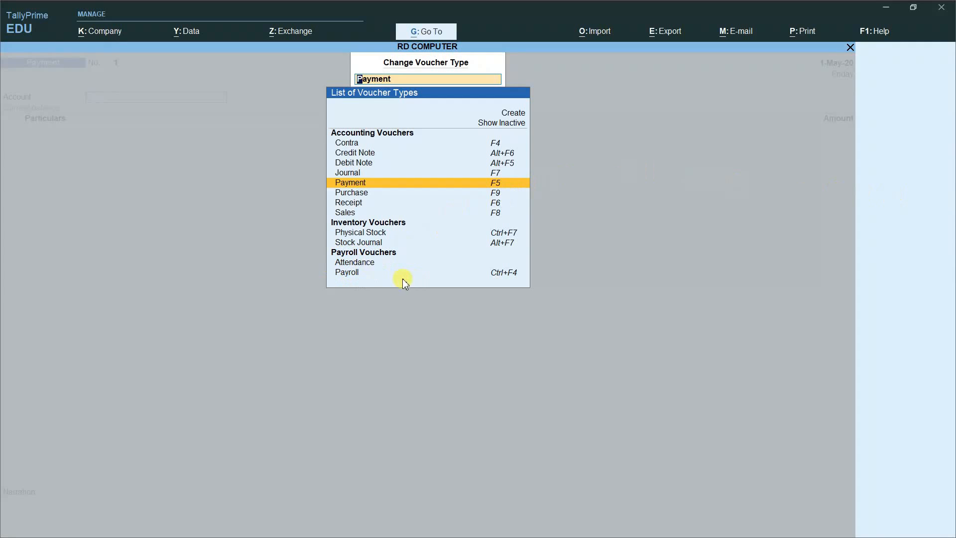
pyautogui.press('Down')
pyautogui.press('Down')
pyautogui.press('Down')
pyautogui.press('Down')
pyautogui.press('Down')
pyautogui.press('Down')
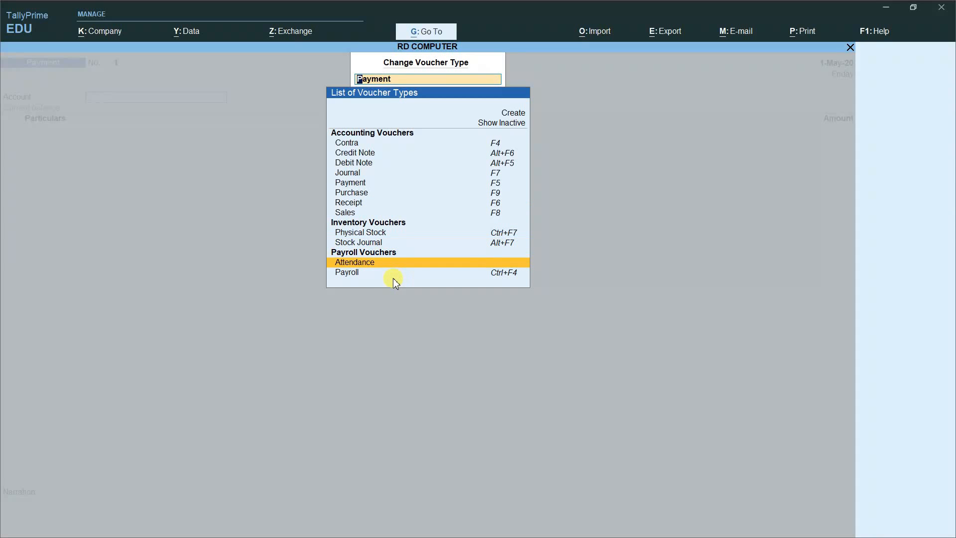
pyautogui.press('Return')
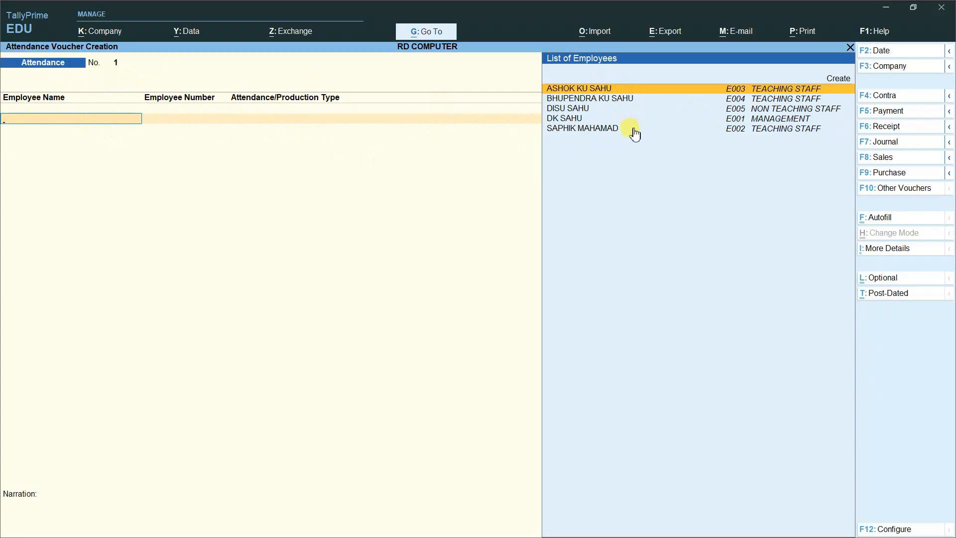
pyautogui.click(644, 91)
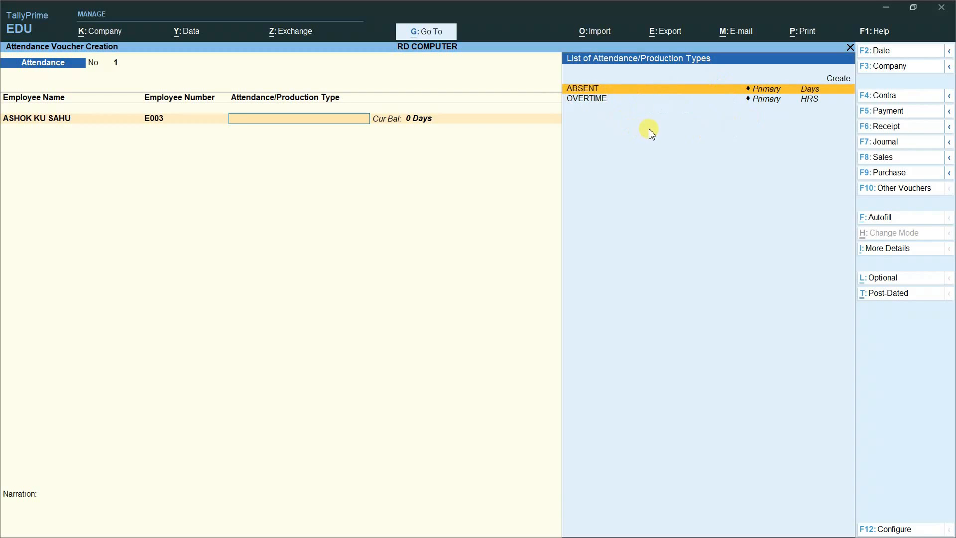
# Step: Record E003 as ABSENT for 3 days and E004 as ABSENT for 2 days
pyautogui.click(597, 89)
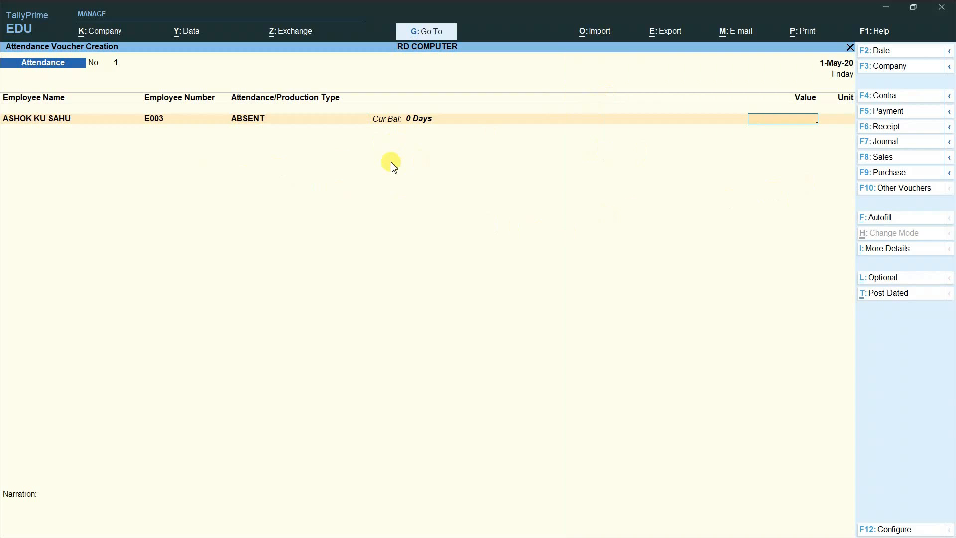
pyautogui.write('3')
pyautogui.press('Return')
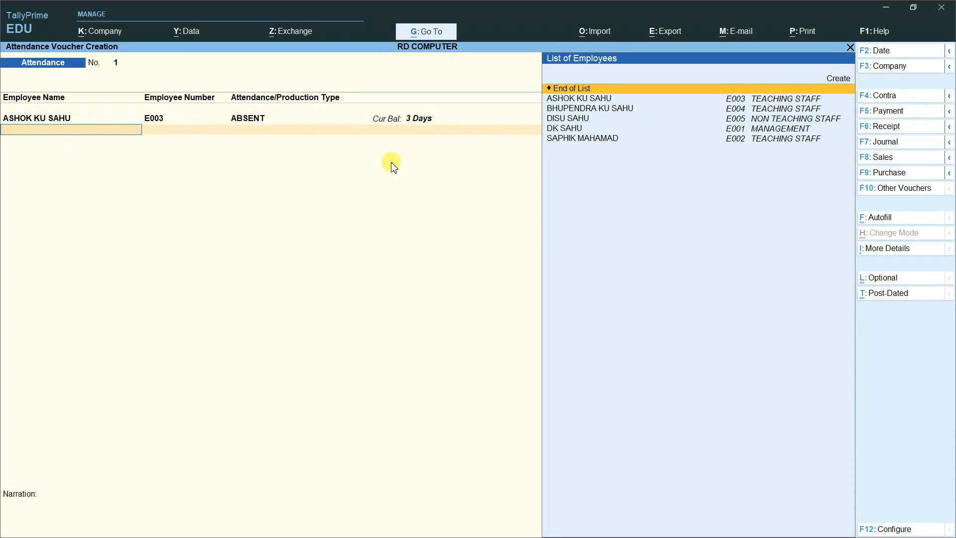
pyautogui.press('Down')
pyautogui.press('Down')
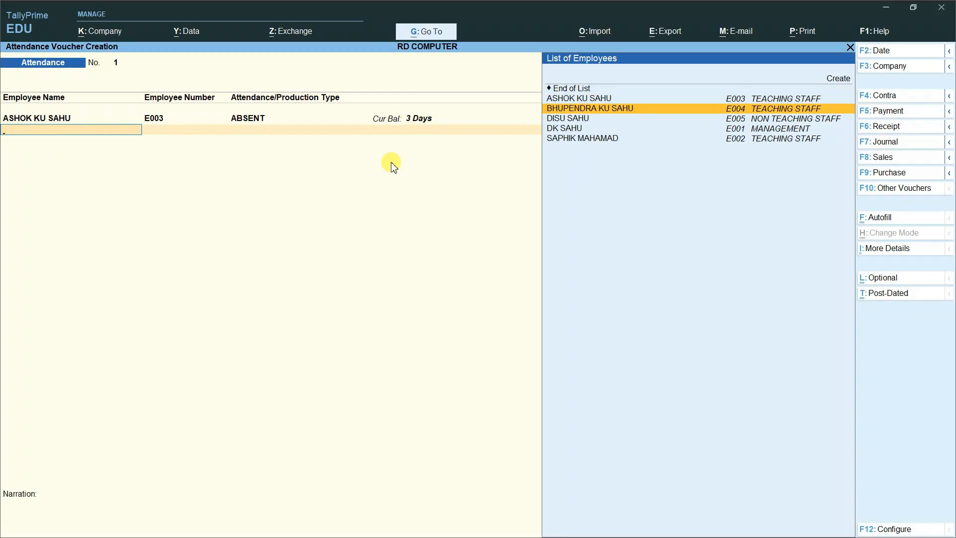
pyautogui.press('Return')
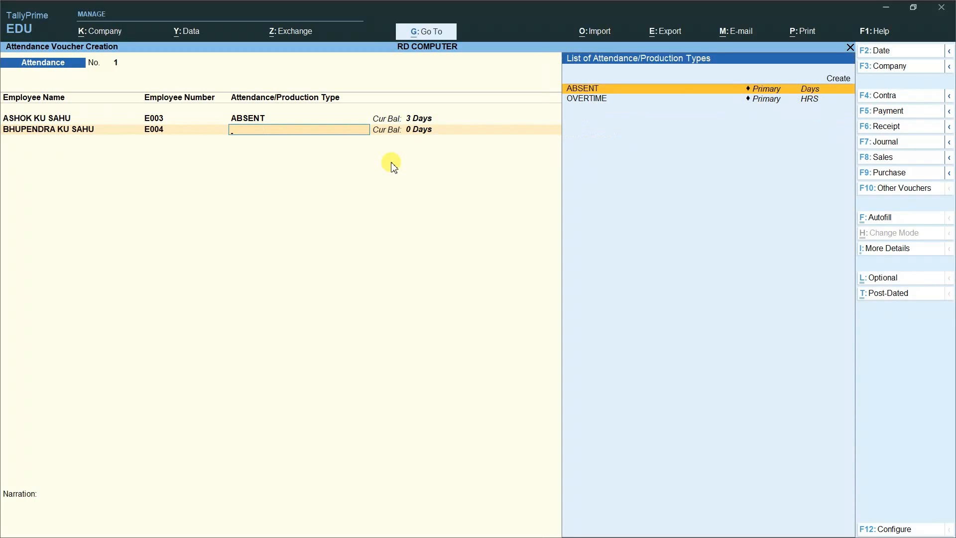
pyautogui.press('Return')
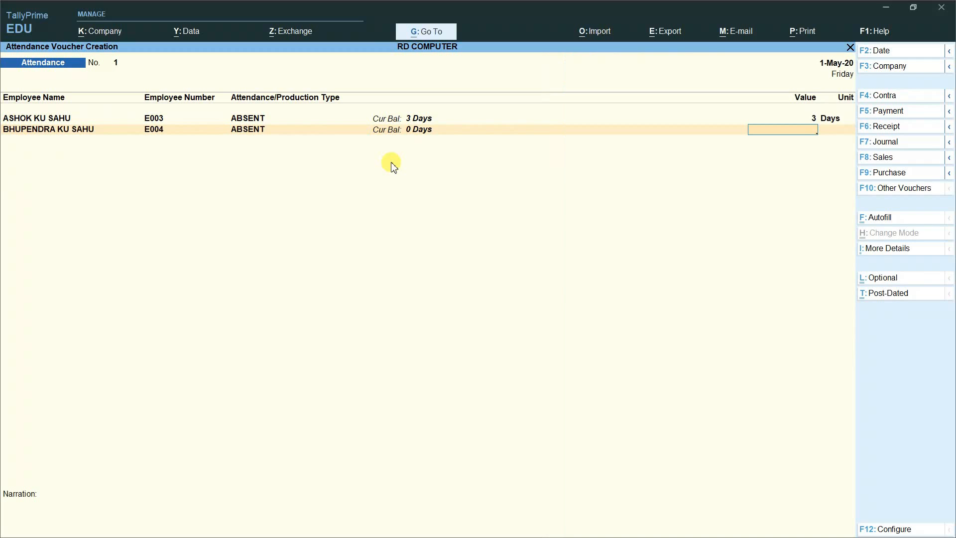
pyautogui.write('2')
pyautogui.press('Return')
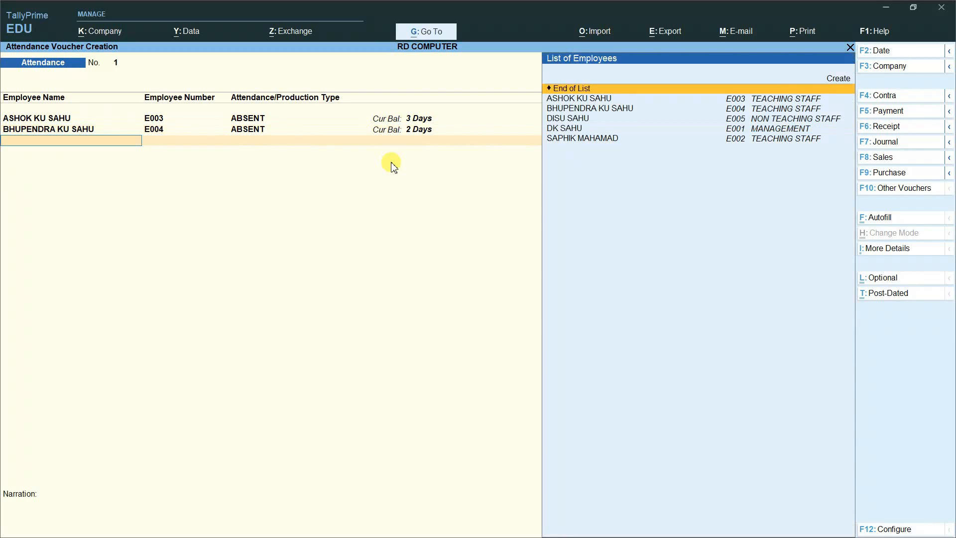
# Step: Record ABSENT days for E005 (1), E001 (5) and E002 (4)
pyautogui.press('Down')
pyautogui.press('Down')
pyautogui.press('Down')
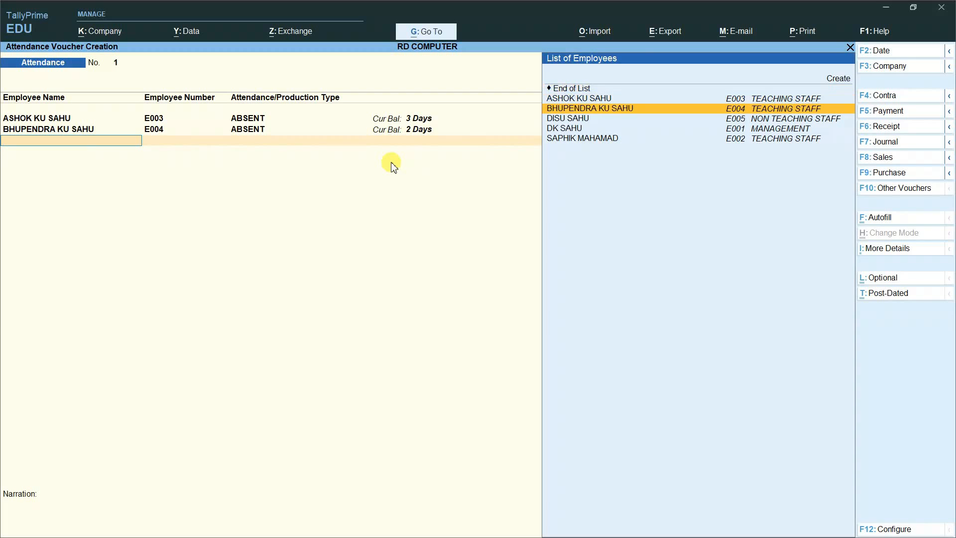
pyautogui.press('Return')
pyautogui.press('Down')
pyautogui.press('Up')
pyautogui.press('Return')
pyautogui.write('1')
pyautogui.press('Return')
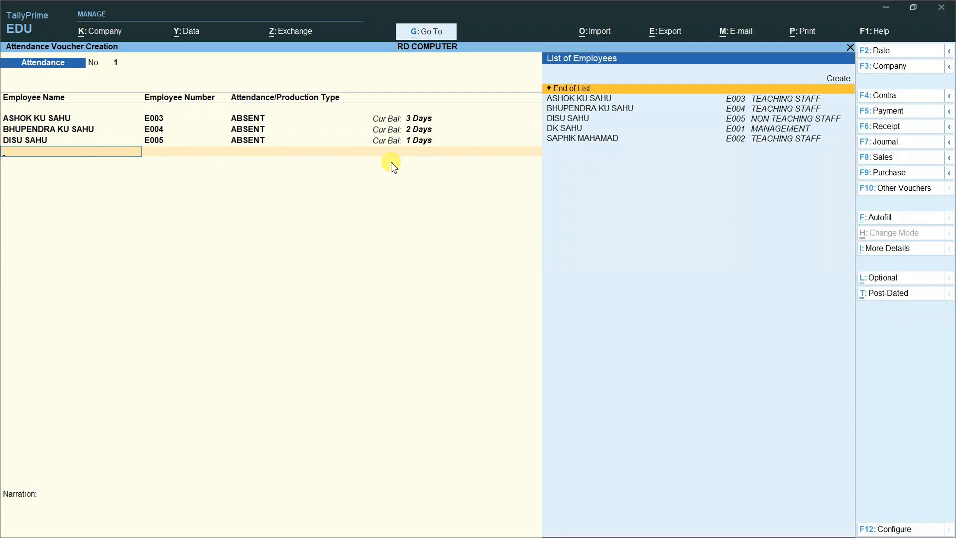
pyautogui.press('Down')
pyautogui.press('Down')
pyautogui.press('Down')
pyautogui.press('Down')
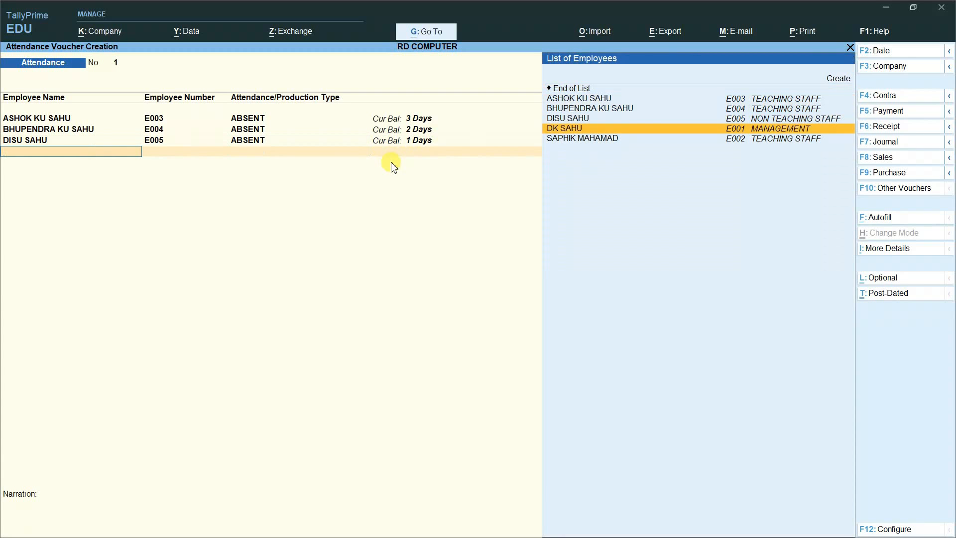
pyautogui.press('Return')
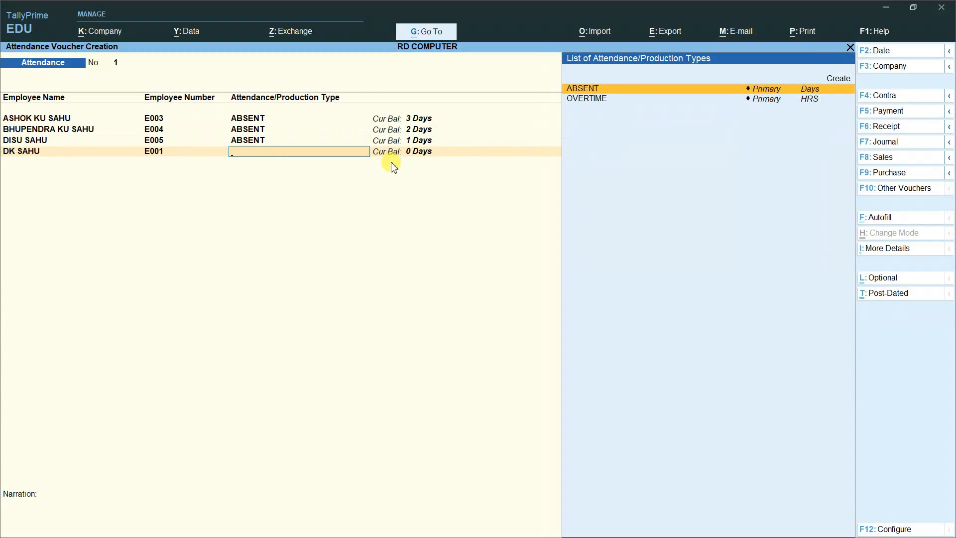
pyautogui.press('Return')
pyautogui.write('5')
pyautogui.press('Return')
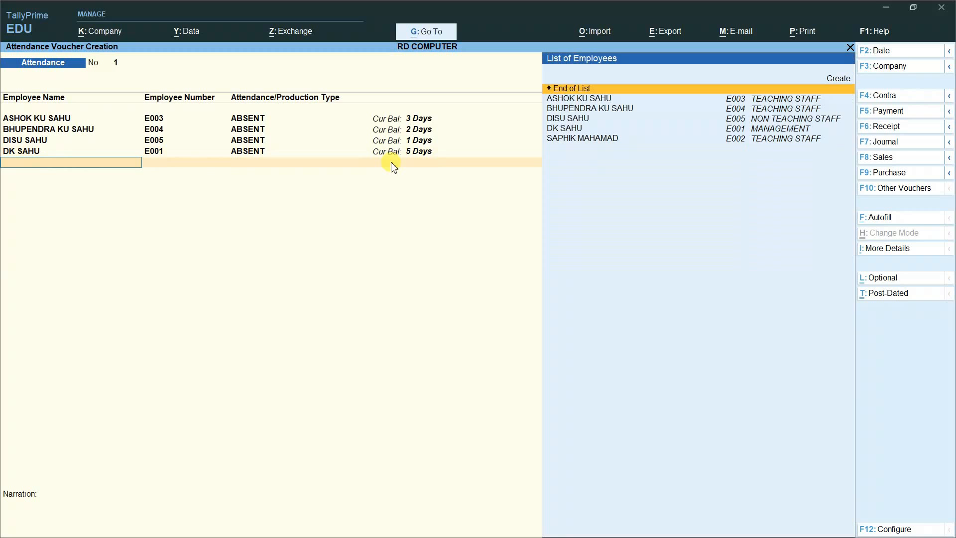
pyautogui.press('Down')
pyautogui.press('Down')
pyautogui.press('Down')
pyautogui.press('Down')
pyautogui.press('Down')
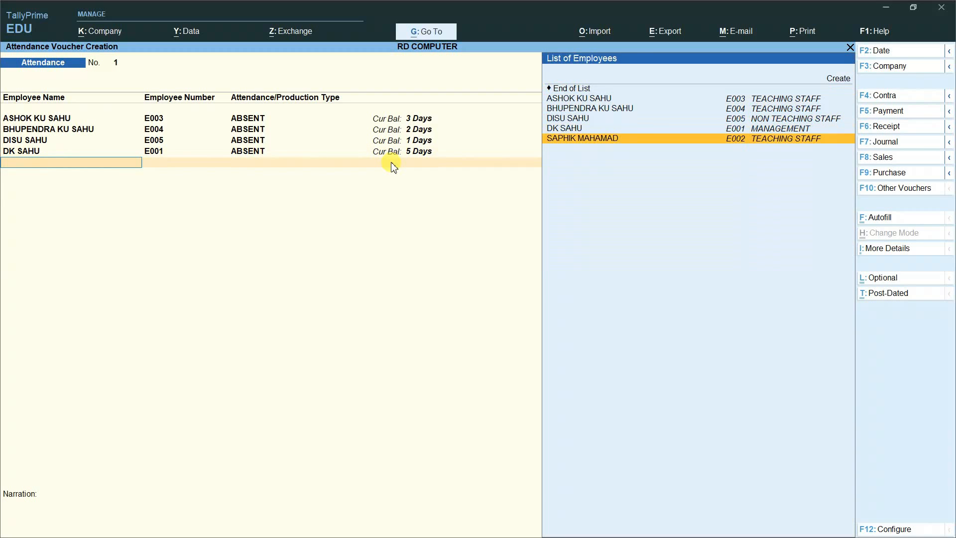
pyautogui.press('Return')
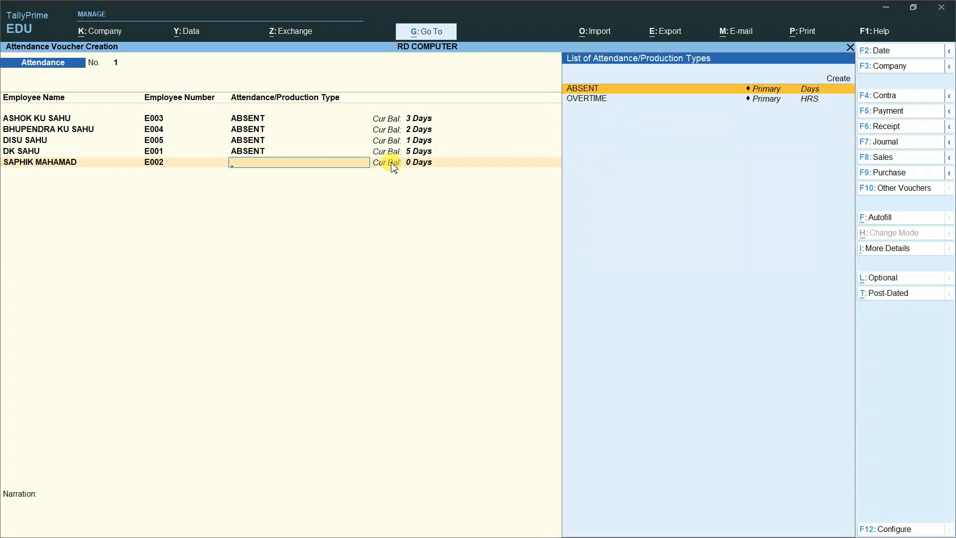
pyautogui.press('Return')
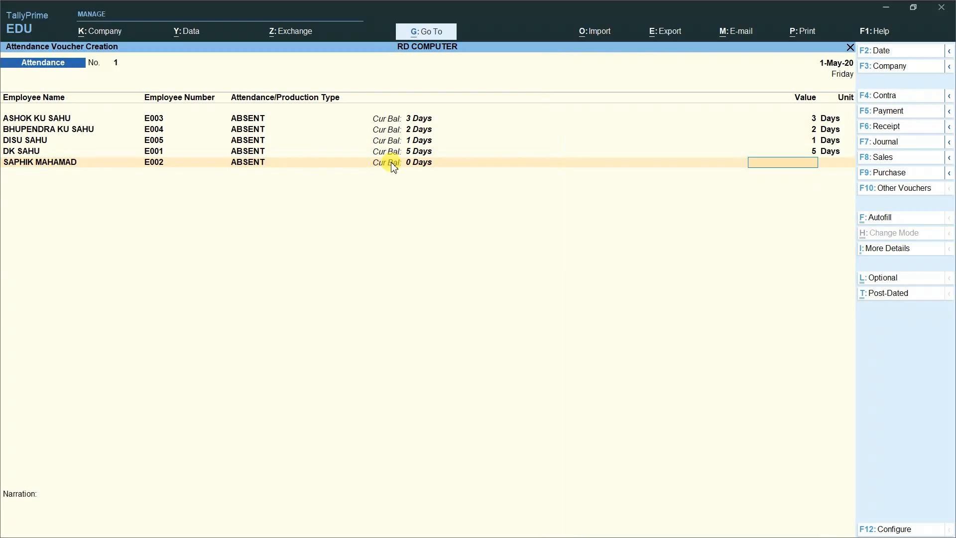
pyautogui.write('4')
pyautogui.press('Return')
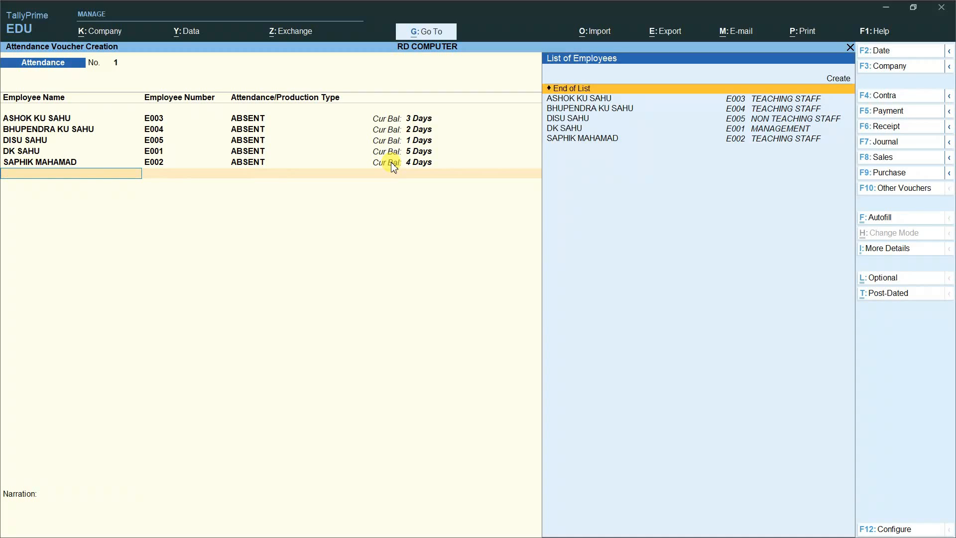
# Step: Add OVERTIME rows of 20 HRS for E003 and 22 HRS for E004
pyautogui.press('Down')
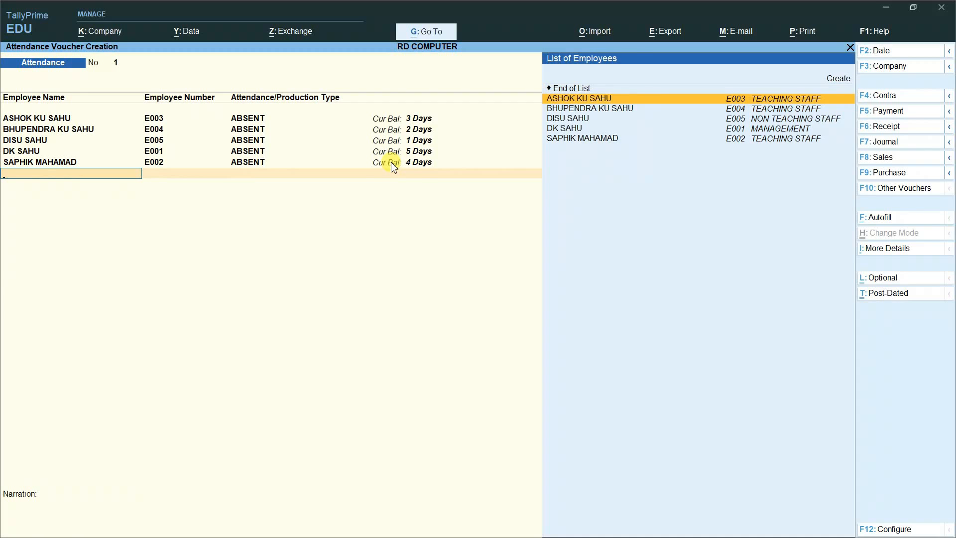
pyautogui.press('Return')
pyautogui.press('Down')
pyautogui.press('Return')
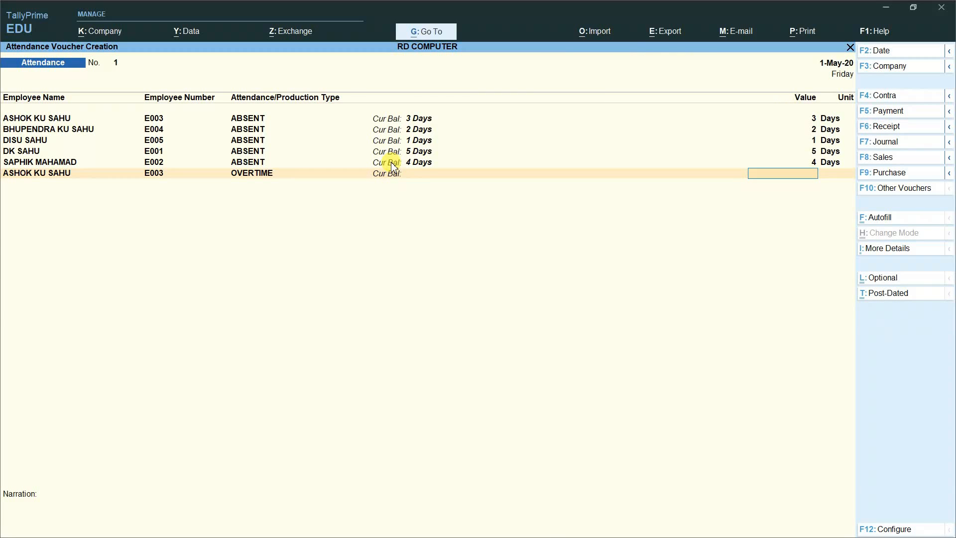
pyautogui.write('20')
pyautogui.press('Return')
pyautogui.press('Return')
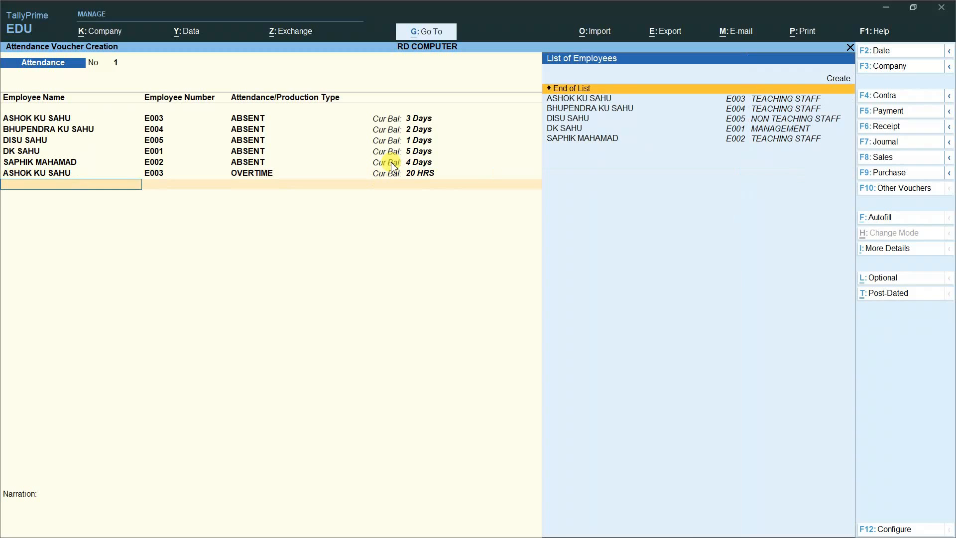
pyautogui.press('Down')
pyautogui.press('Down')
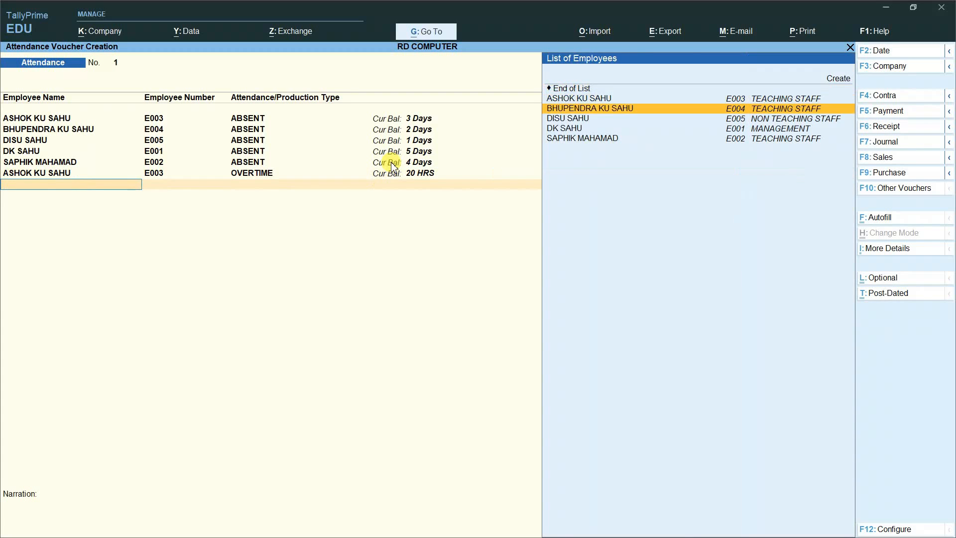
pyautogui.press('Return')
pyautogui.press('Down')
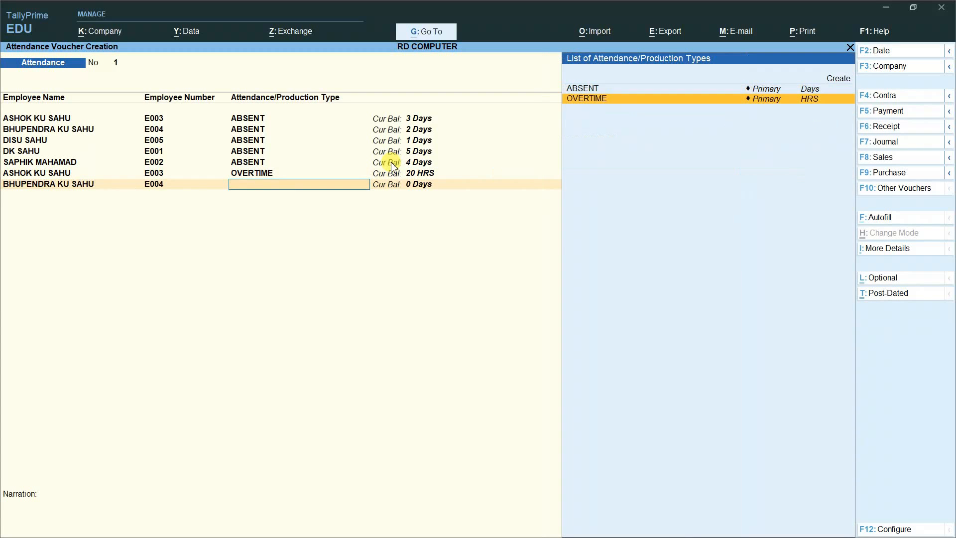
pyautogui.press('Return')
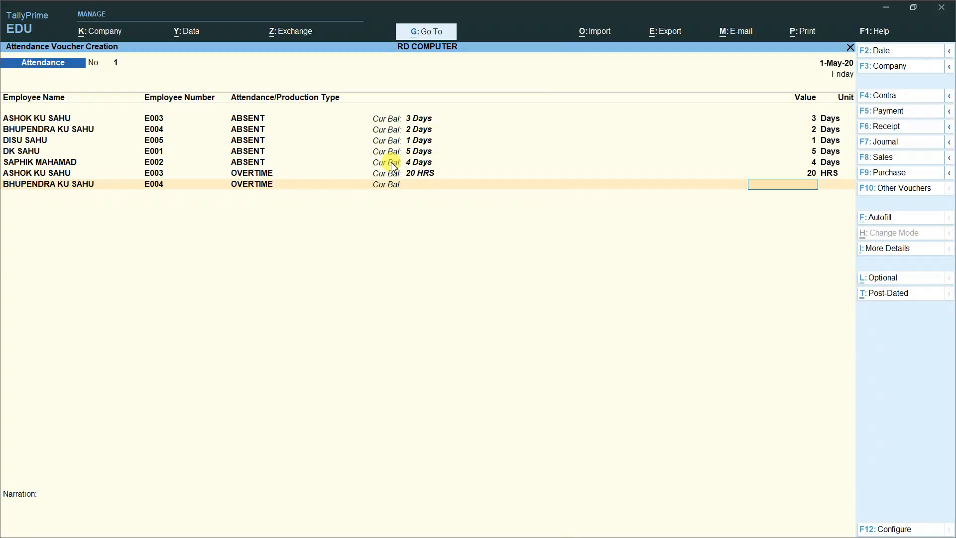
pyautogui.write('22')
pyautogui.press('Return')
pyautogui.press('Return')
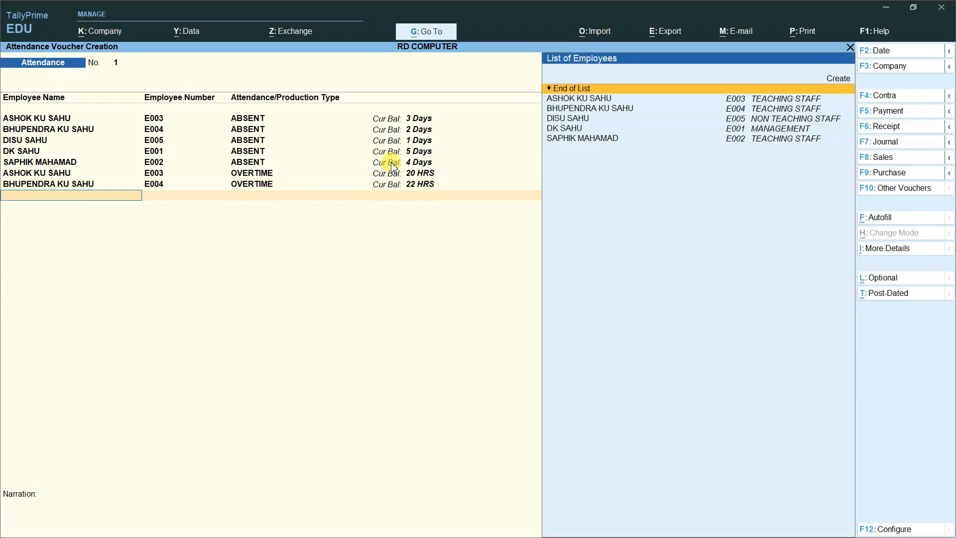
# Step: Add OVERTIME rows of 15 HRS for E005 and 30 HRS for E001
pyautogui.press('Down')
pyautogui.press('Down')
pyautogui.press('Down')
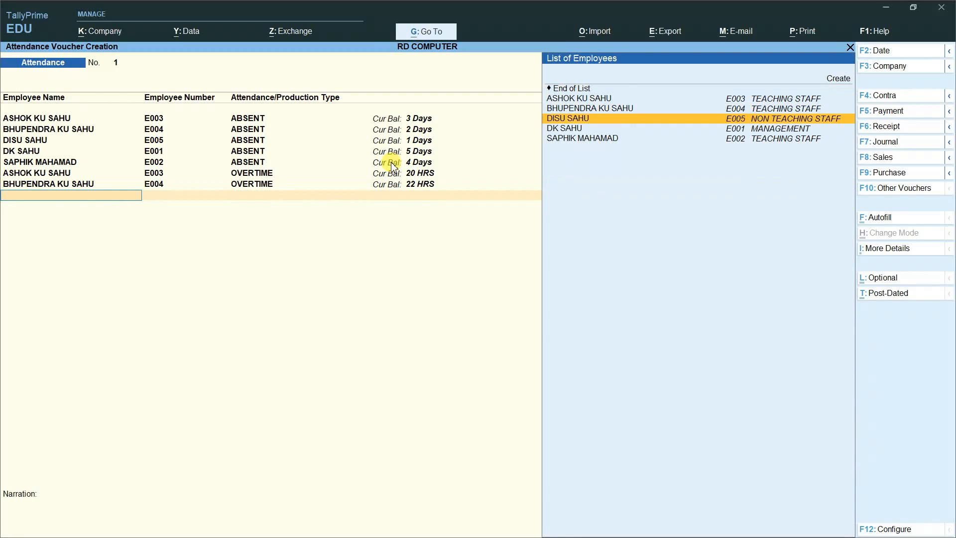
pyautogui.press('Return')
pyautogui.press('Down')
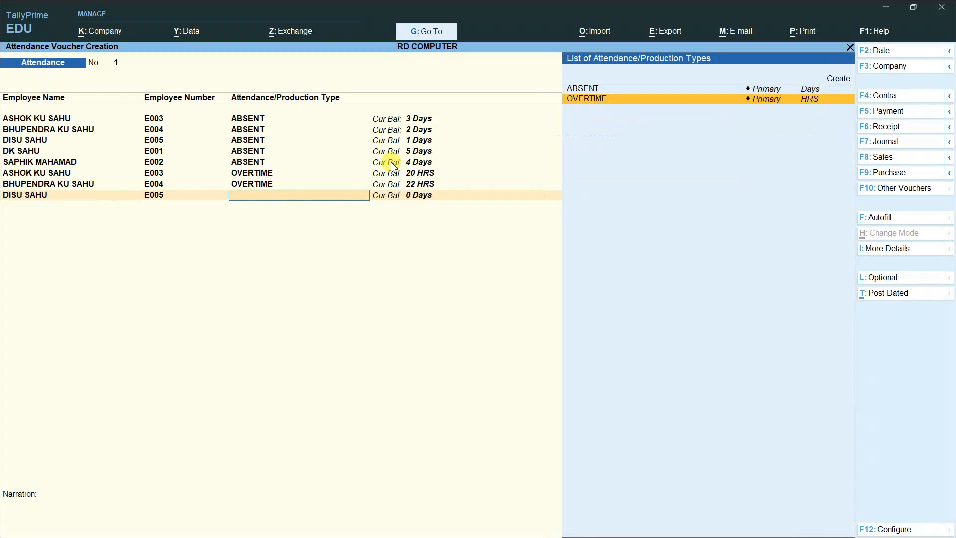
pyautogui.press('Return')
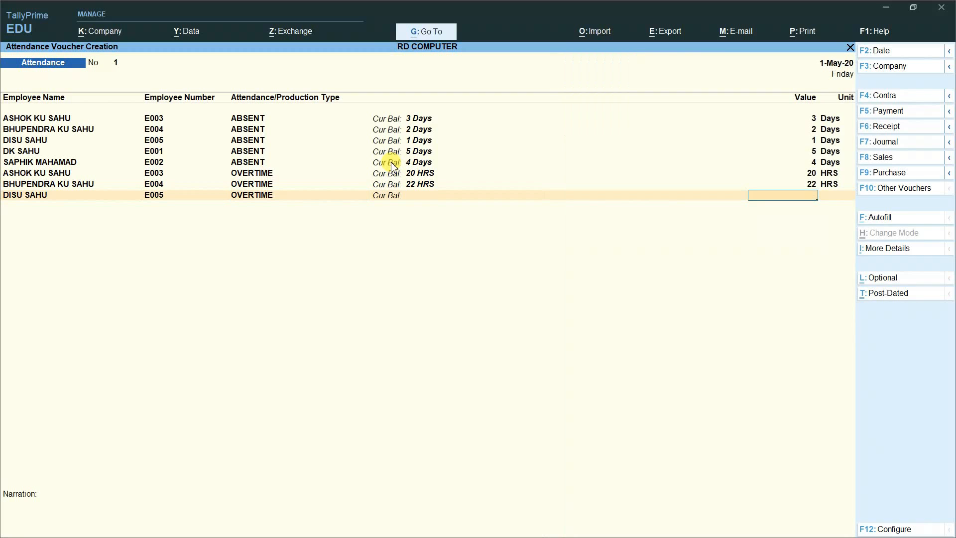
pyautogui.write('15')
pyautogui.press('Return')
pyautogui.press('Down')
pyautogui.press('Down')
pyautogui.press('Down')
pyautogui.press('Down')
pyautogui.press('Return')
pyautogui.press('Down')
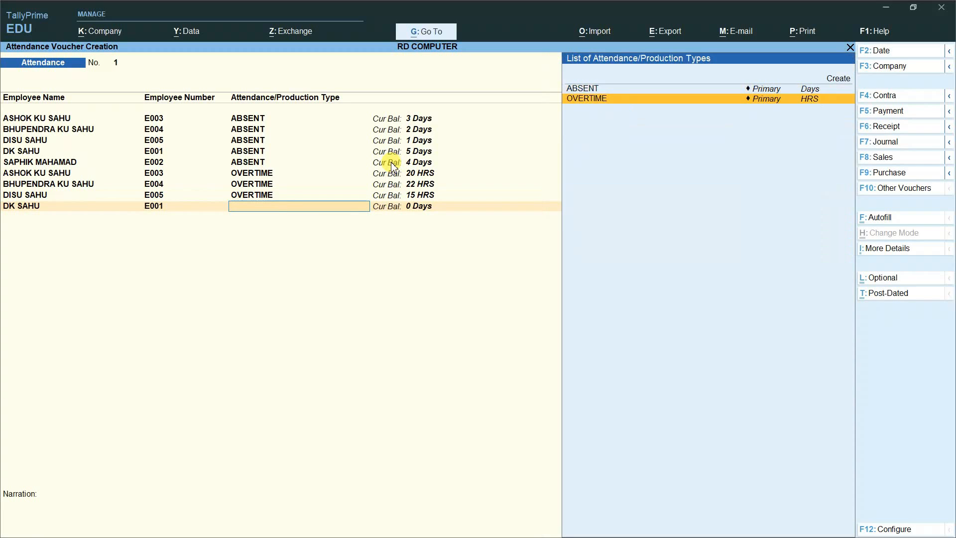
pyautogui.press('Return')
pyautogui.write('30')
pyautogui.press('Return')
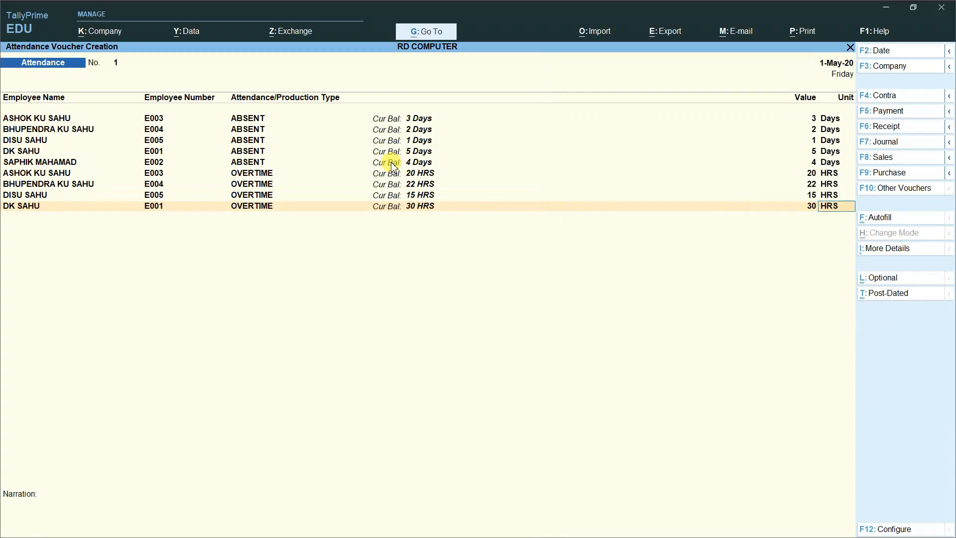
# Step: Add 17 HRS OVERTIME for E002 and move past the empty row to Narration
pyautogui.press('Down')
pyautogui.press('Down')
pyautogui.press('Down')
pyautogui.press('Down')
pyautogui.press('Down')
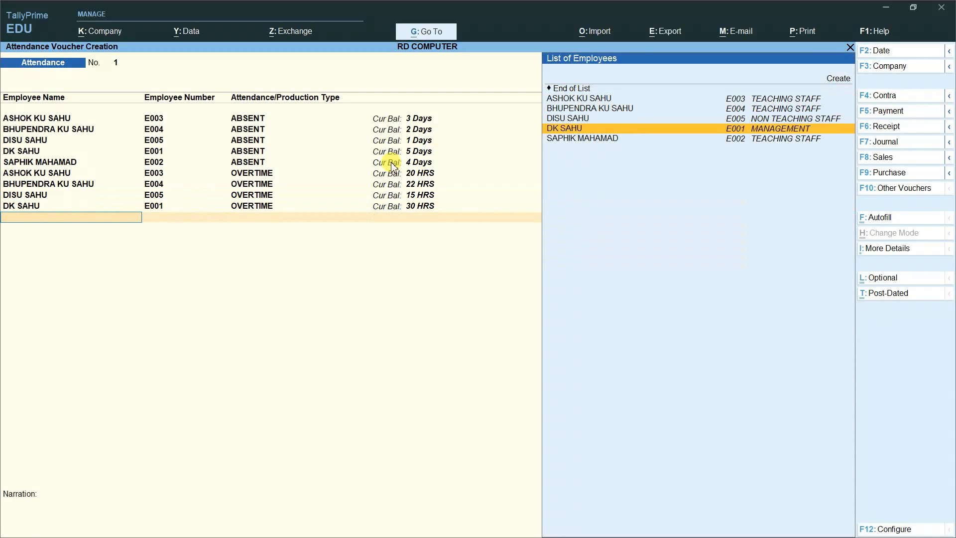
pyautogui.press('Return')
pyautogui.press('Down')
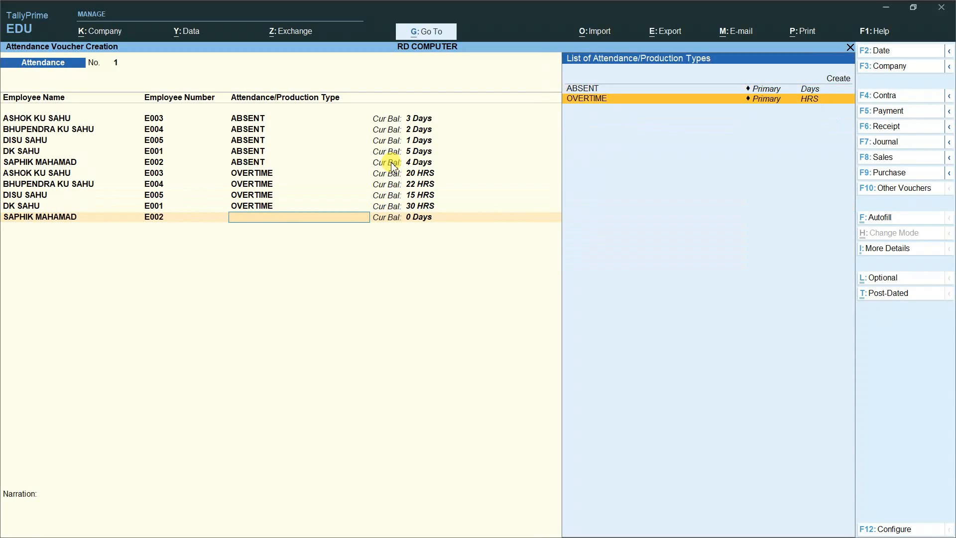
pyautogui.press('Return')
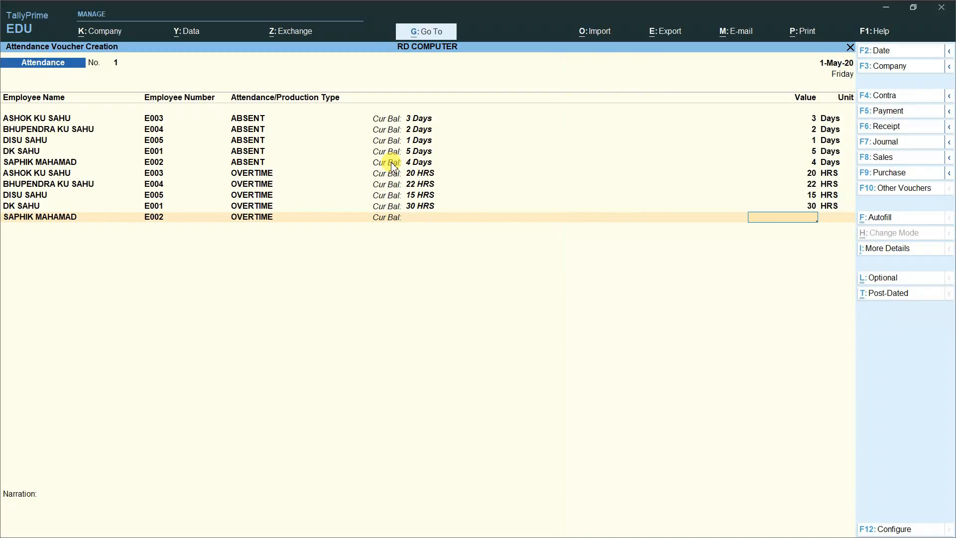
pyautogui.write('17')
pyautogui.press('Return')
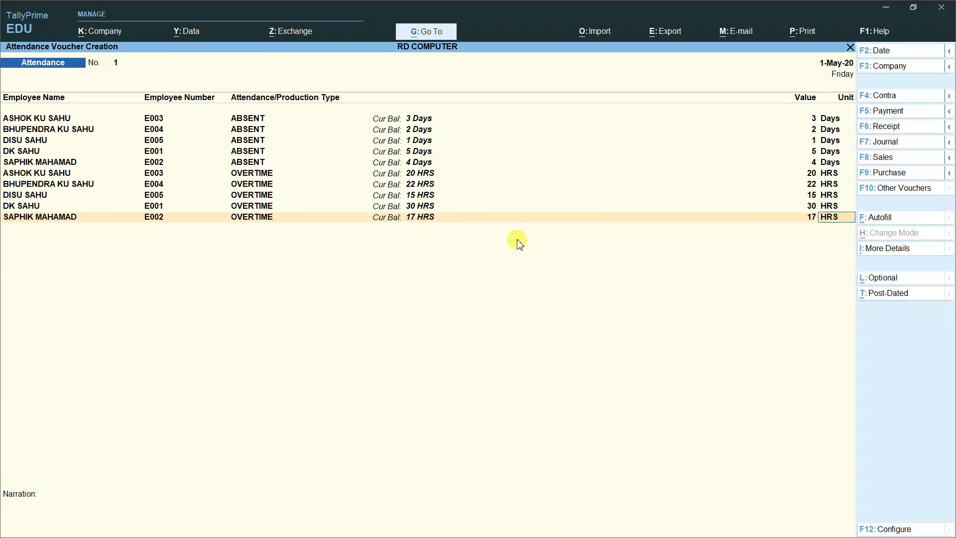
pyautogui.press('Return')
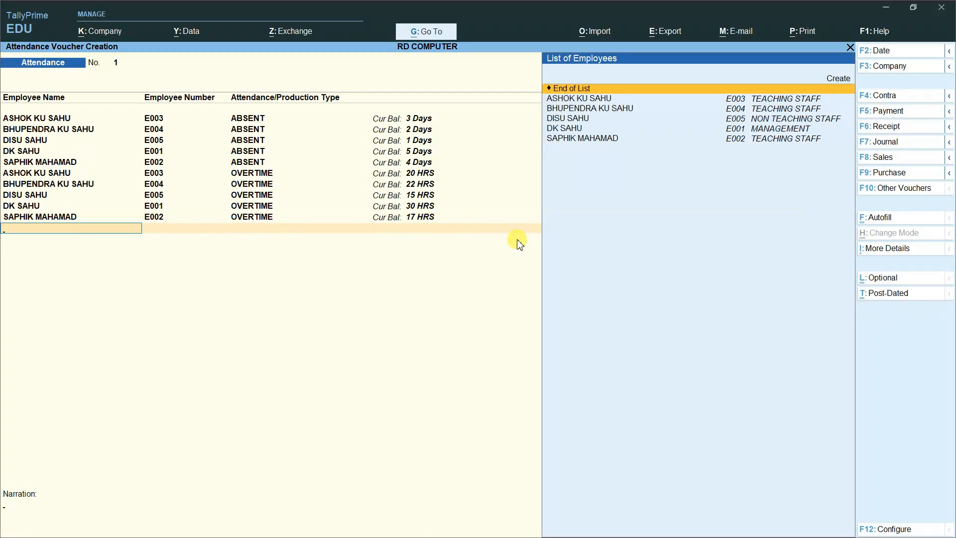
pyautogui.press('Return')
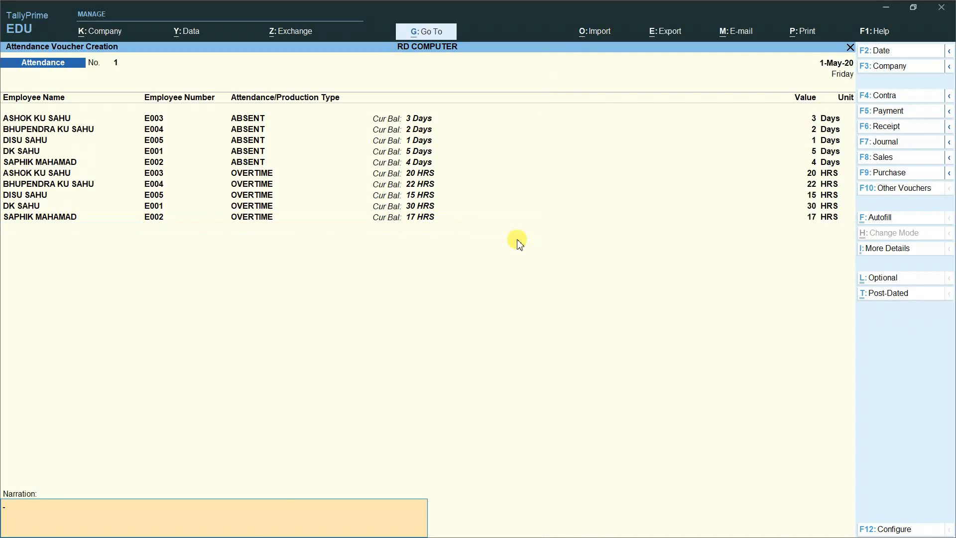
# Step: Save attendance voucher No. 1 and change the new voucher's type to Payroll
pyautogui.press('Return')
pyautogui.press('Return')
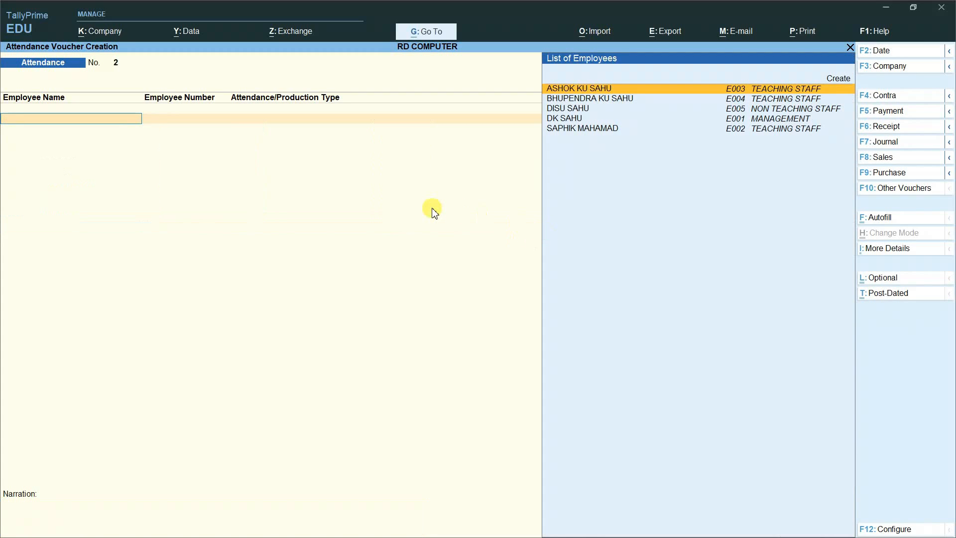
pyautogui.click(895, 192)
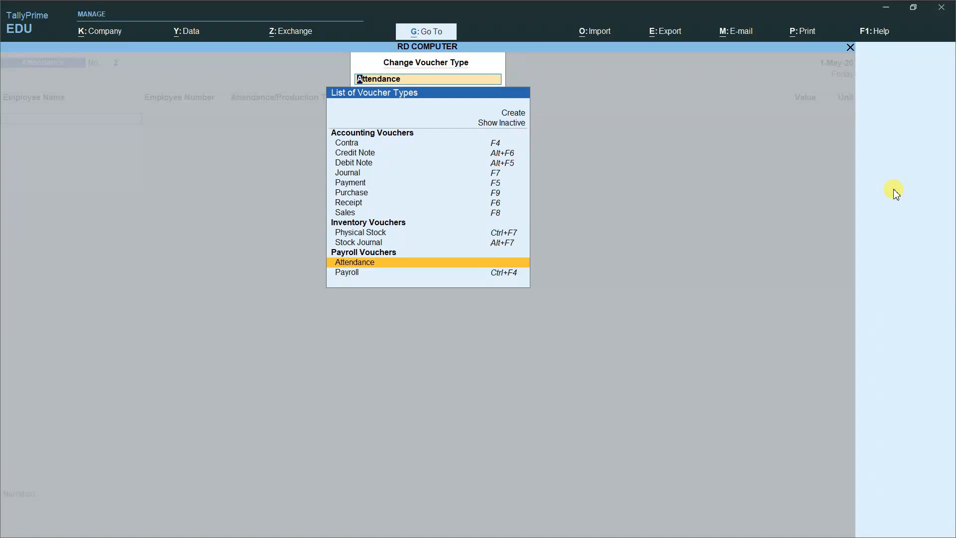
pyautogui.press('Down')
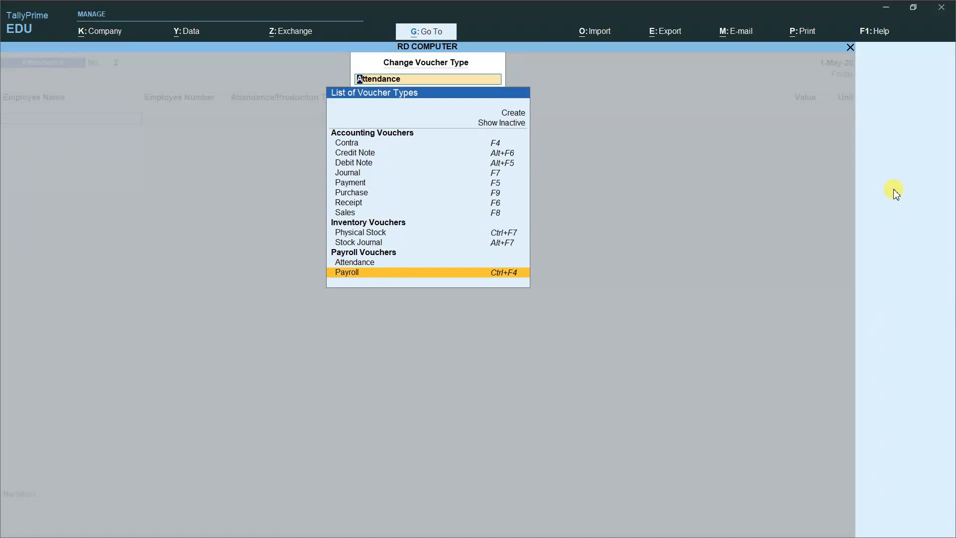
pyautogui.press('Return')
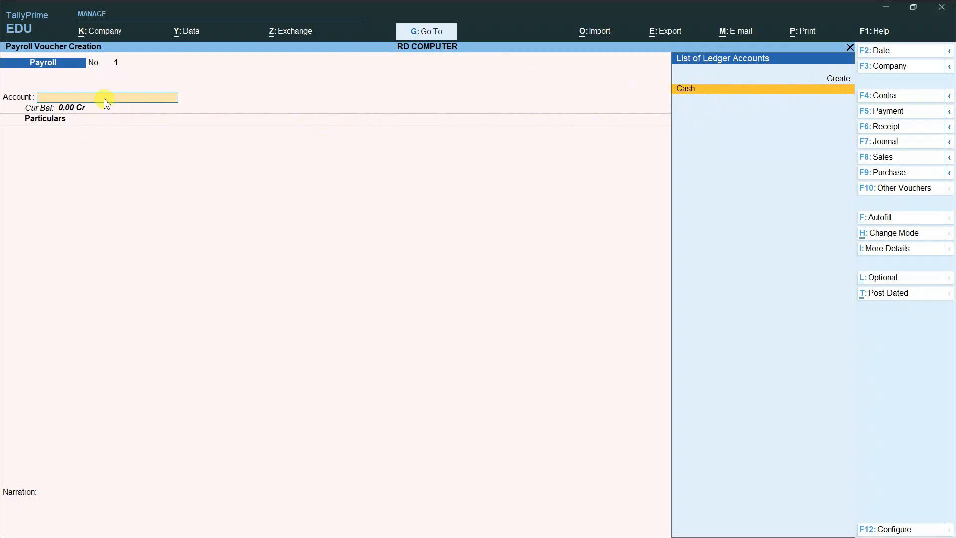
# Step: Create ledger AXIS BANK under Bank Accounts with address NUAPADA and pincode 766105
pyautogui.click(841, 81)
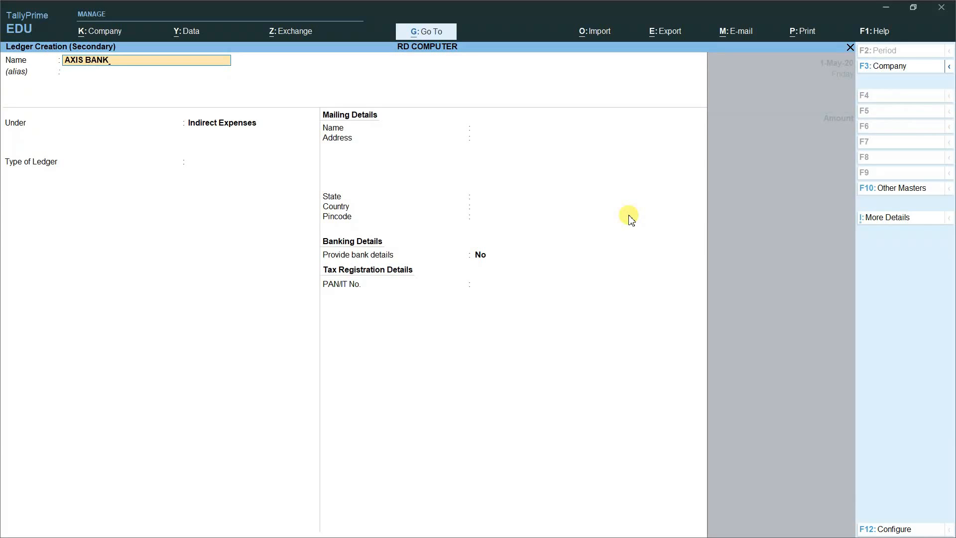
pyautogui.press('Return')
pyautogui.press('Return')
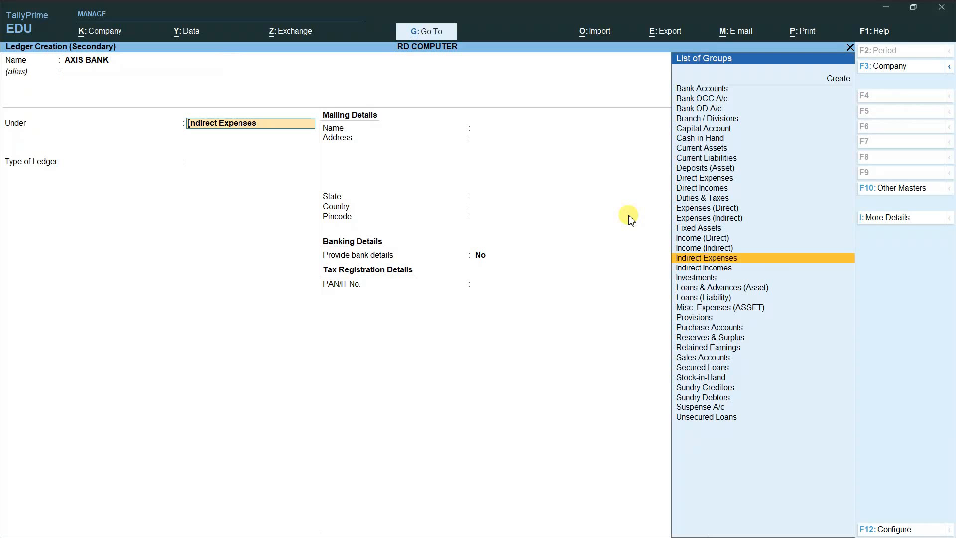
pyautogui.write('BA')
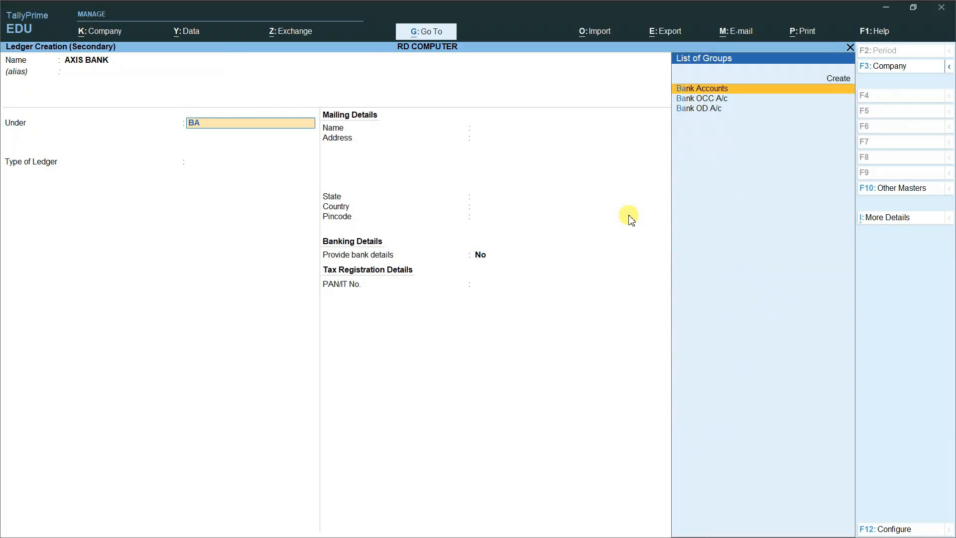
pyautogui.press('Return')
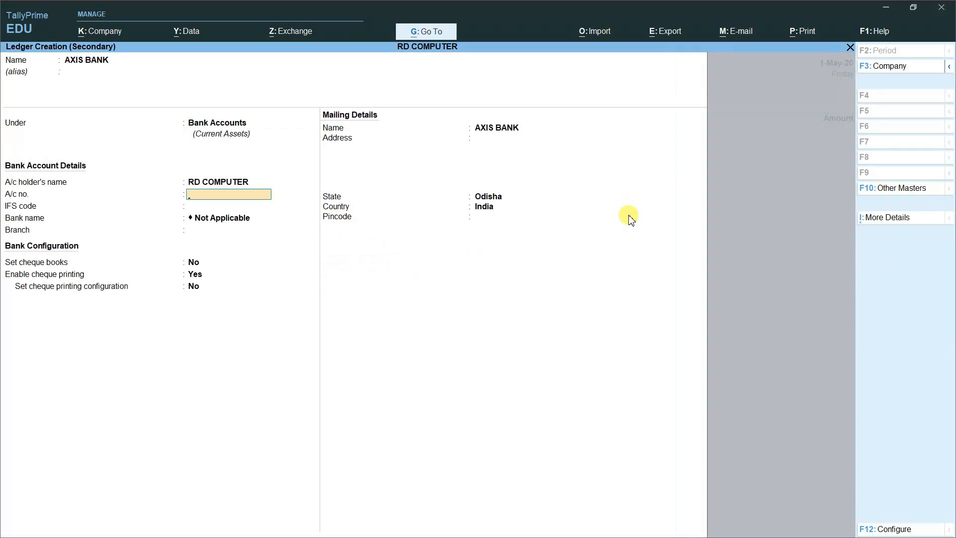
pyautogui.press('Return')
pyautogui.press('Return')
pyautogui.press('Return')
pyautogui.press('Return')
pyautogui.press('Return')
pyautogui.press('Return')
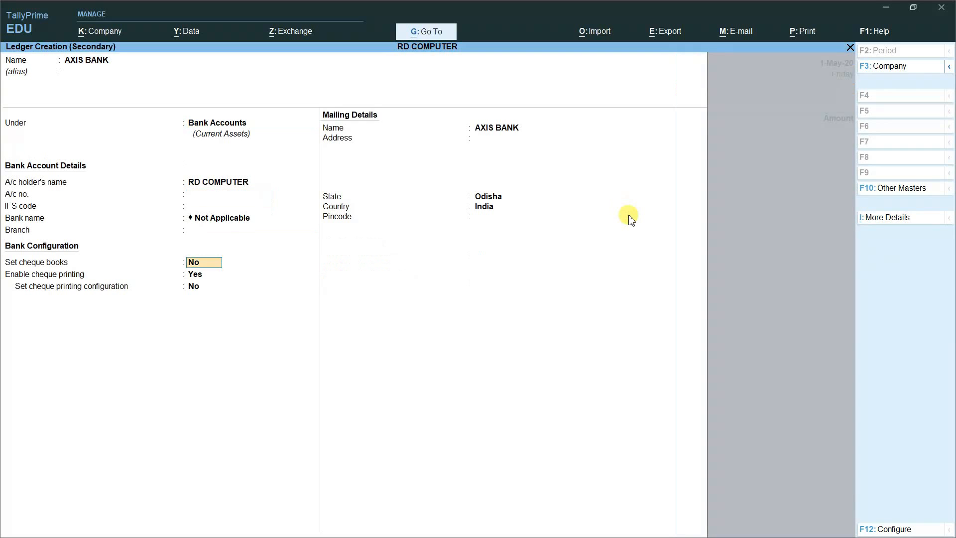
pyautogui.press('Return')
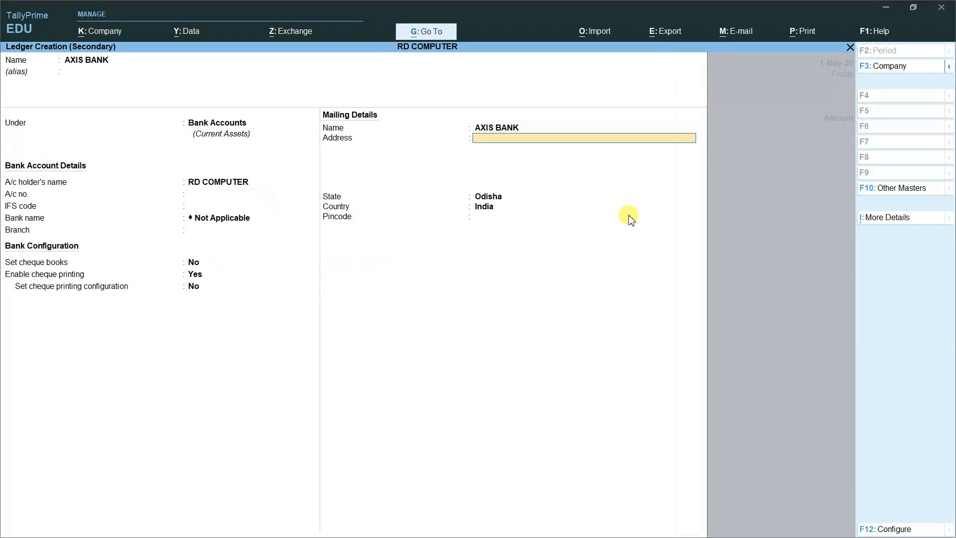
pyautogui.write('NUAPADA')
pyautogui.press('Return')
pyautogui.press('Return')
pyautogui.press('Return')
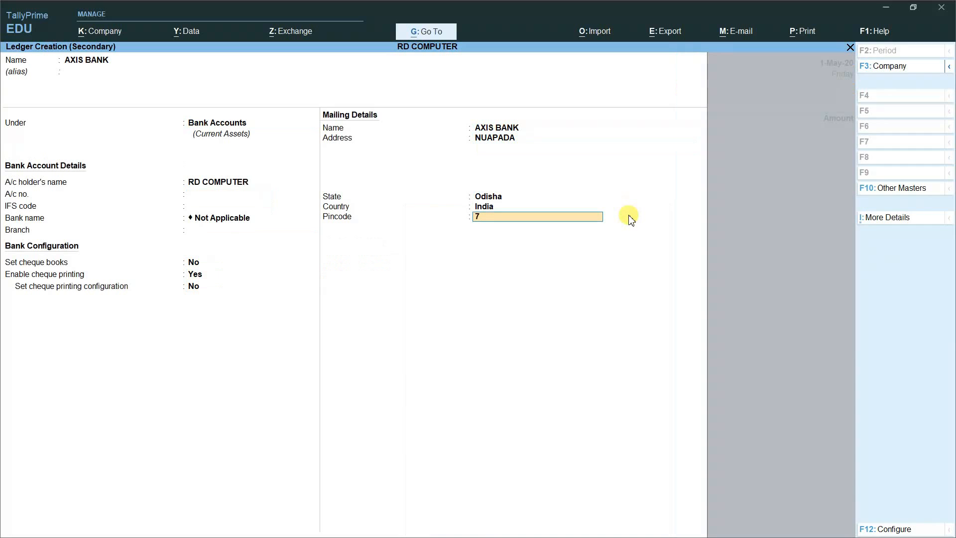
pyautogui.press('Return')
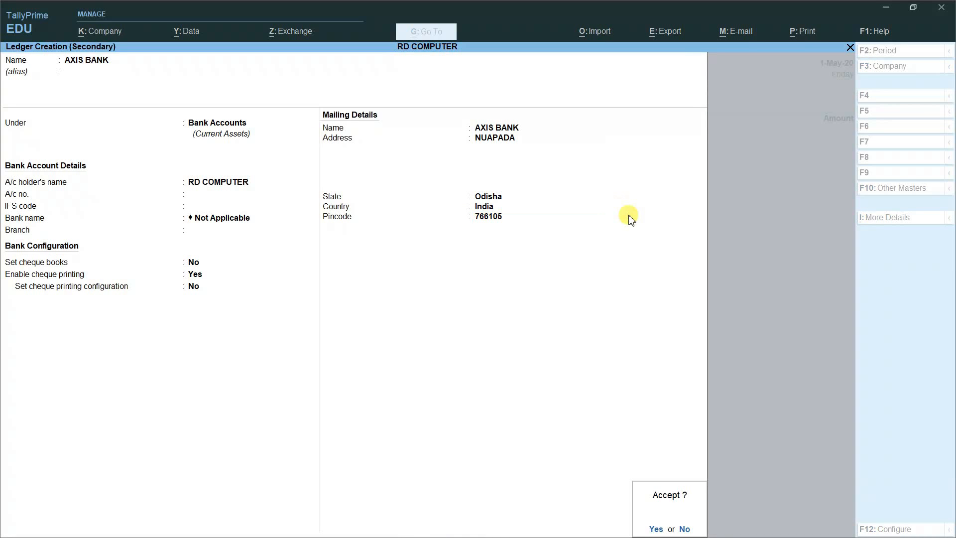
pyautogui.press('Return')
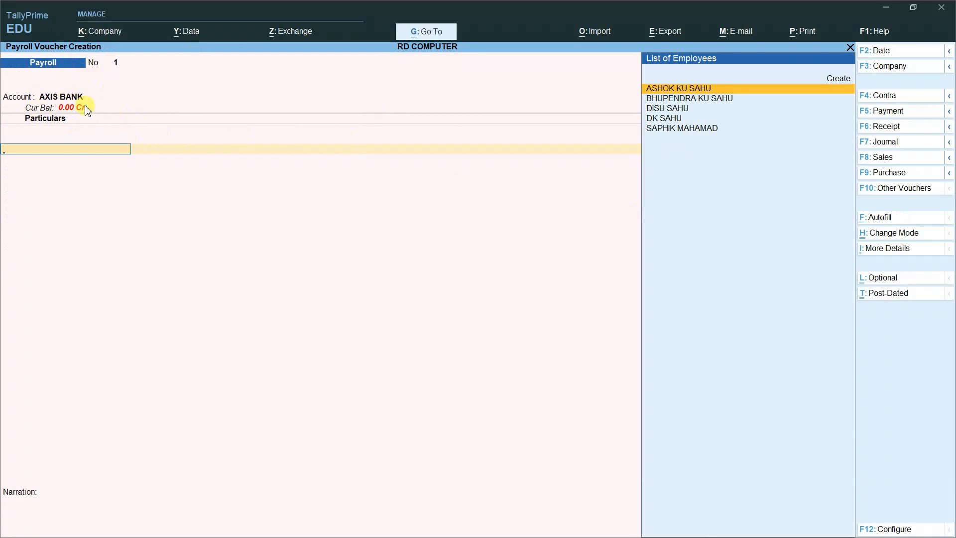
# Step: Quit the unsaved payroll voucher and open AXIS BANK through Alter > Ledger
pyautogui.press('Escape')
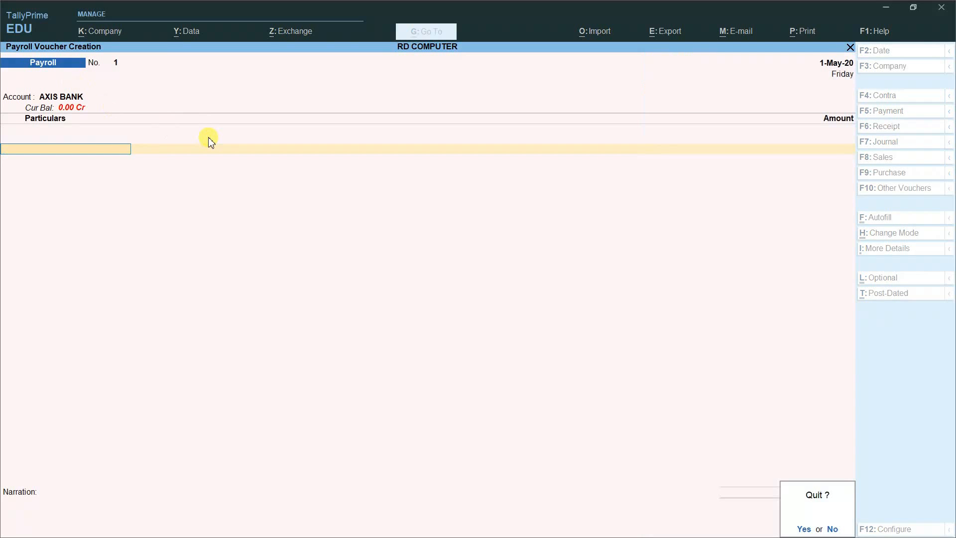
pyautogui.press('y')
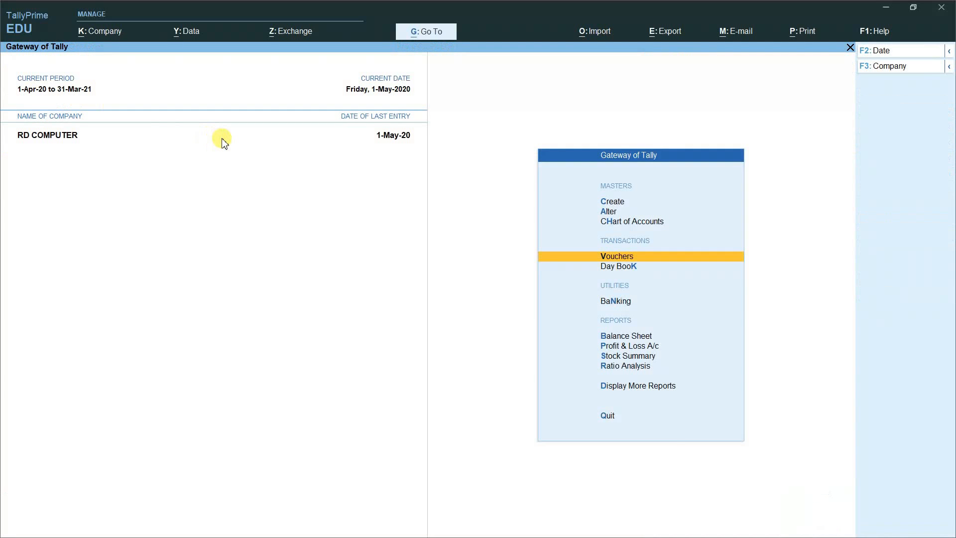
pyautogui.press('Up')
pyautogui.press('Up')
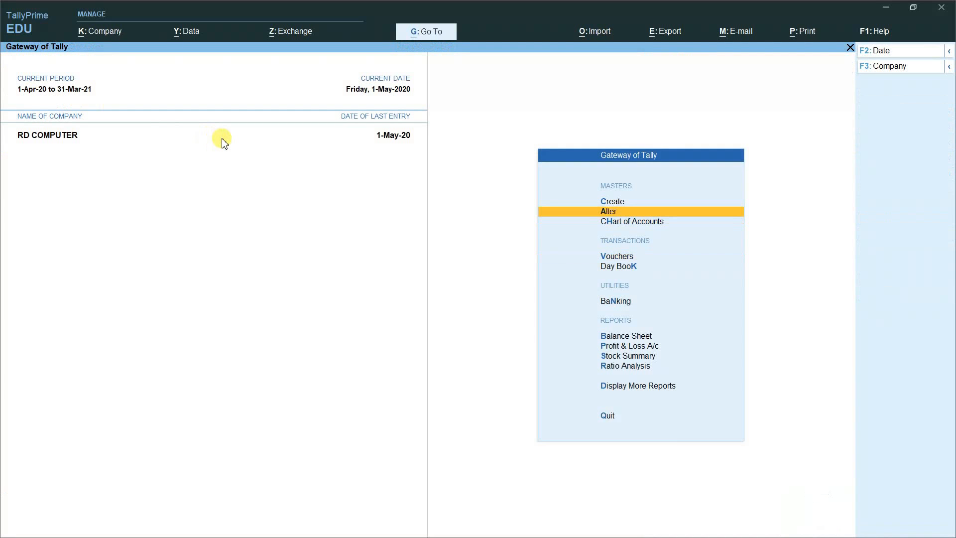
pyautogui.press('Return')
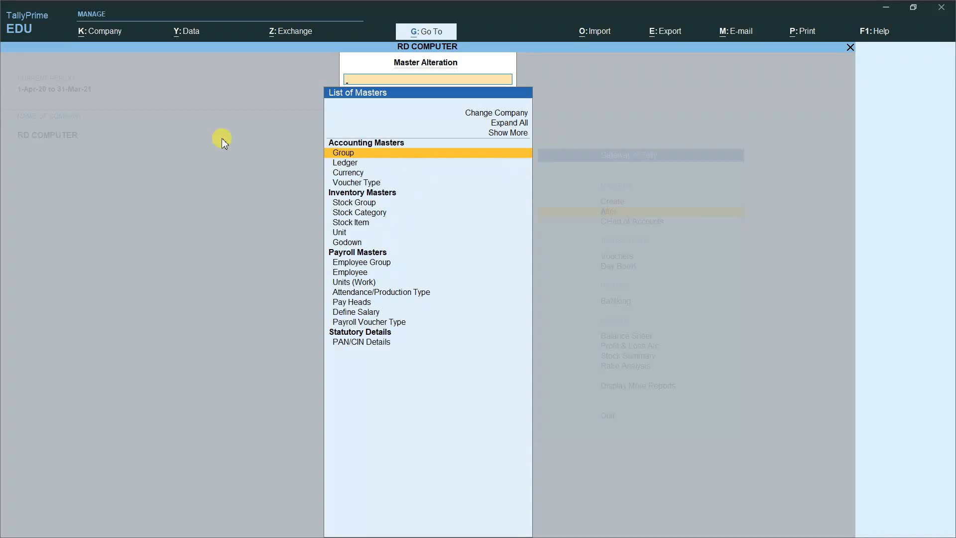
pyautogui.press('Down')
pyautogui.press('Return')
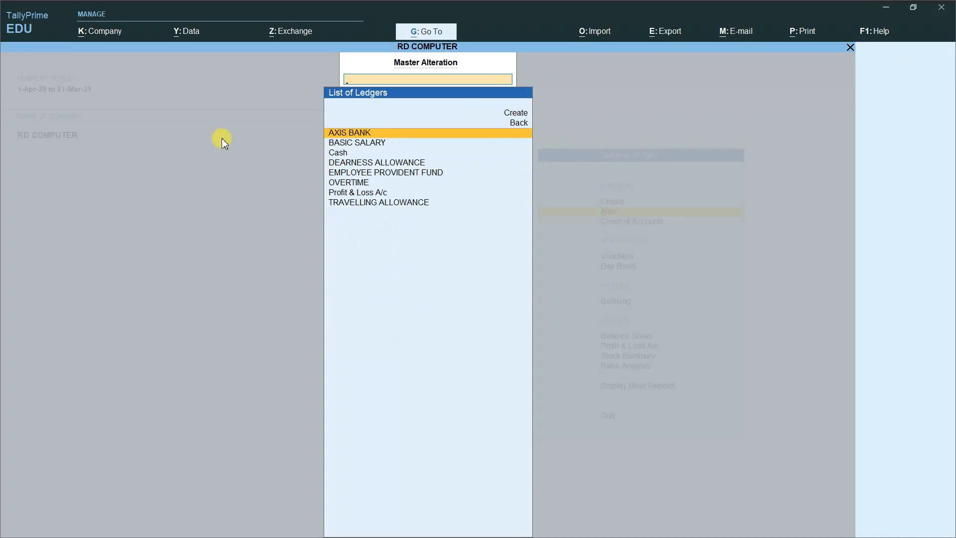
pyautogui.press('Return')
# Step: Give AXIS BANK a 500000 Dr opening balance, save it, and return to Gateway of Tally
pyautogui.press('Return')
pyautogui.press('Return')
pyautogui.press('Return')
pyautogui.press('Return')
pyautogui.press('Return')
pyautogui.press('Return')
pyautogui.press('Return')
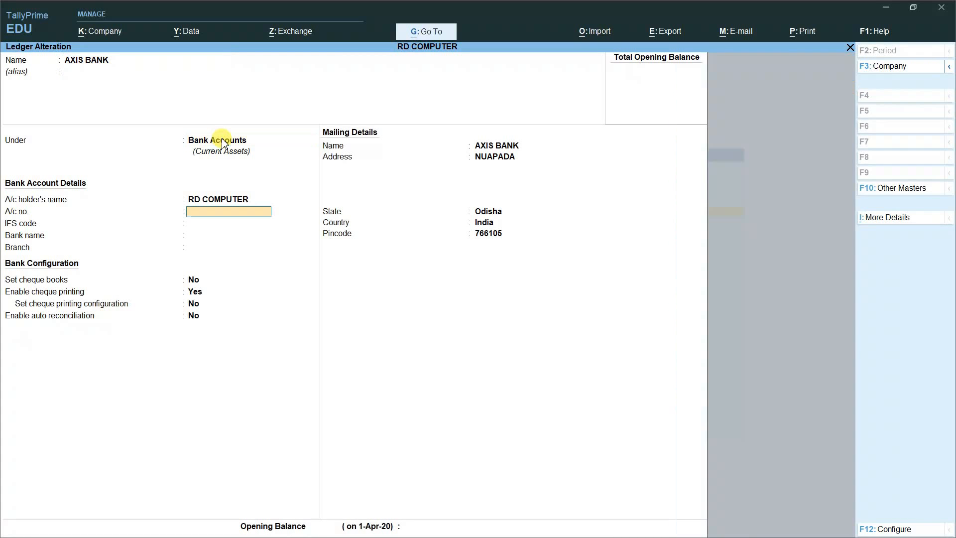
pyautogui.press('Return')
pyautogui.press('Return')
pyautogui.press('Return')
pyautogui.press('Return')
pyautogui.press('Return')
pyautogui.press('Return')
pyautogui.press('Return')
pyautogui.press('Return')
pyautogui.press('Return')
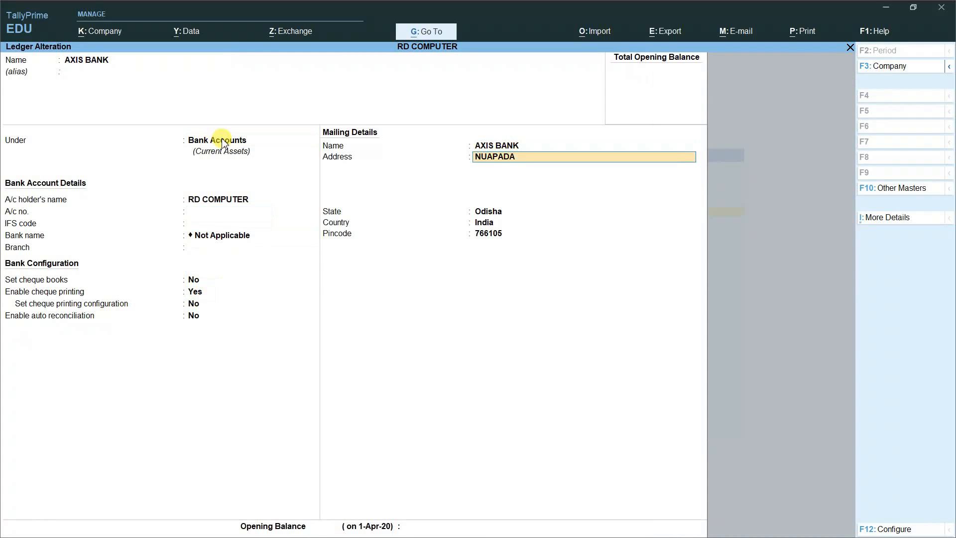
pyautogui.press('Return')
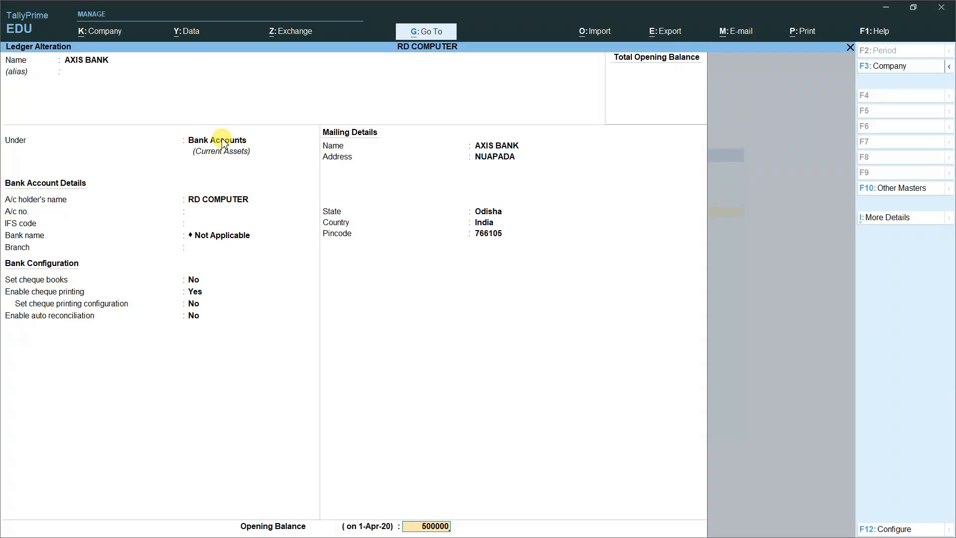
pyautogui.press('Return')
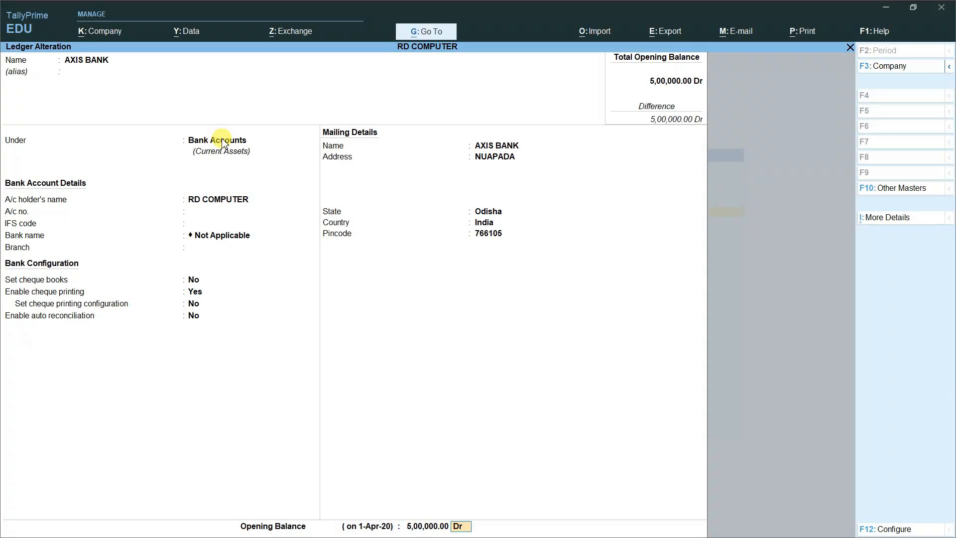
pyautogui.press('Return')
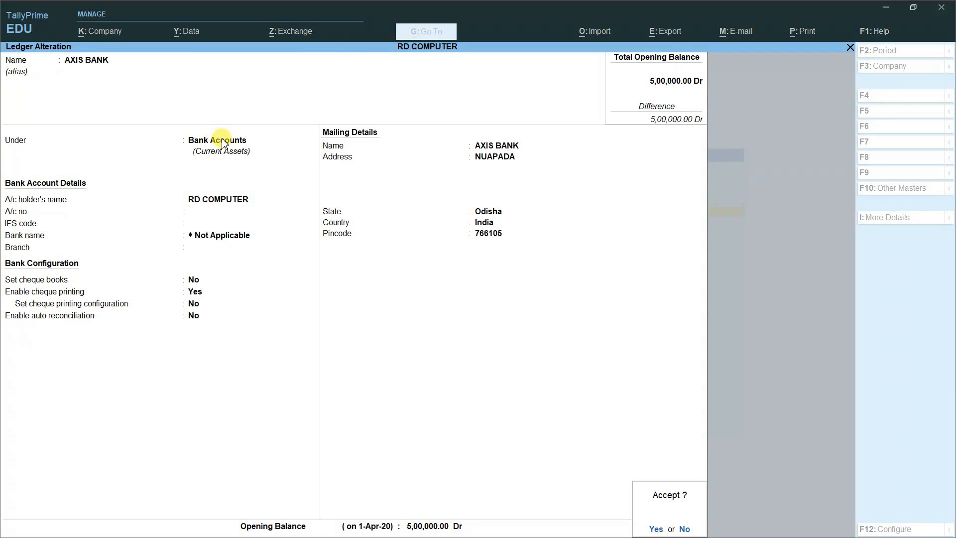
pyautogui.press('y')
pyautogui.press('Escape')
pyautogui.press('Escape')
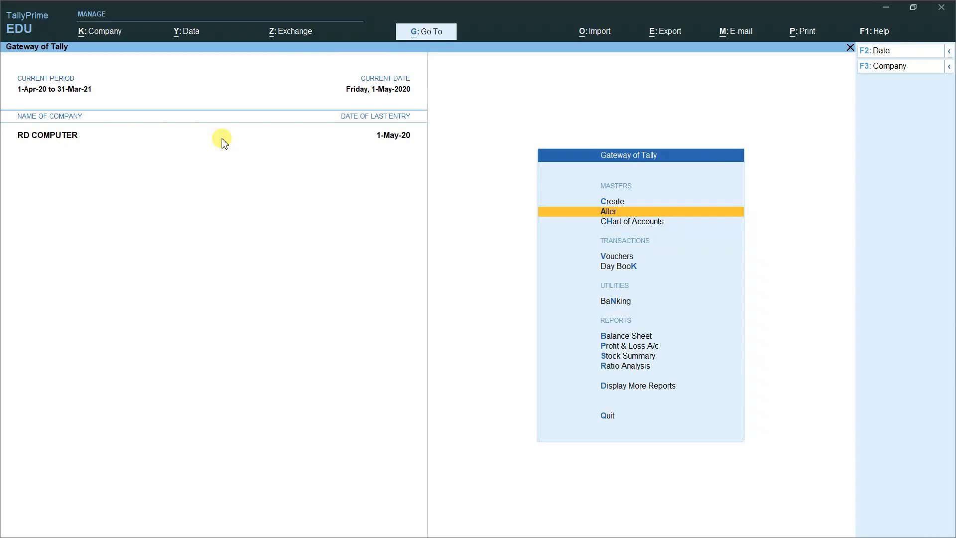
# Step: Open a new Payroll voucher with AXIS BANK selected as its account
pyautogui.press('Down')
pyautogui.press('Down')
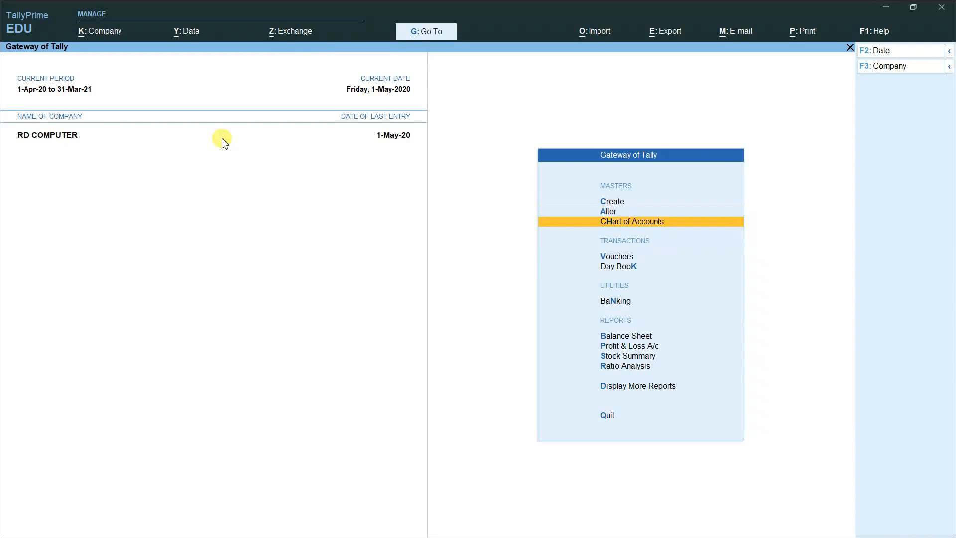
pyautogui.press('Return')
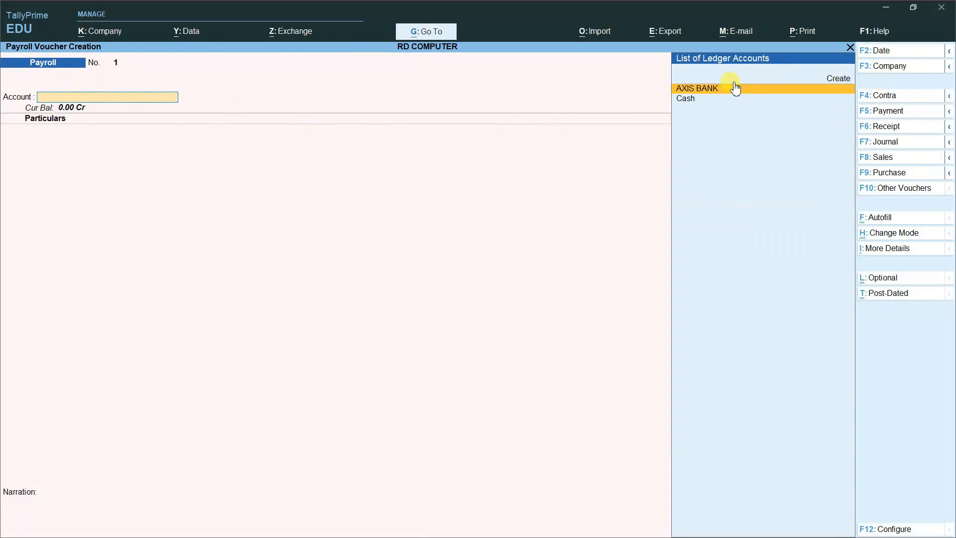
pyautogui.press('Return')
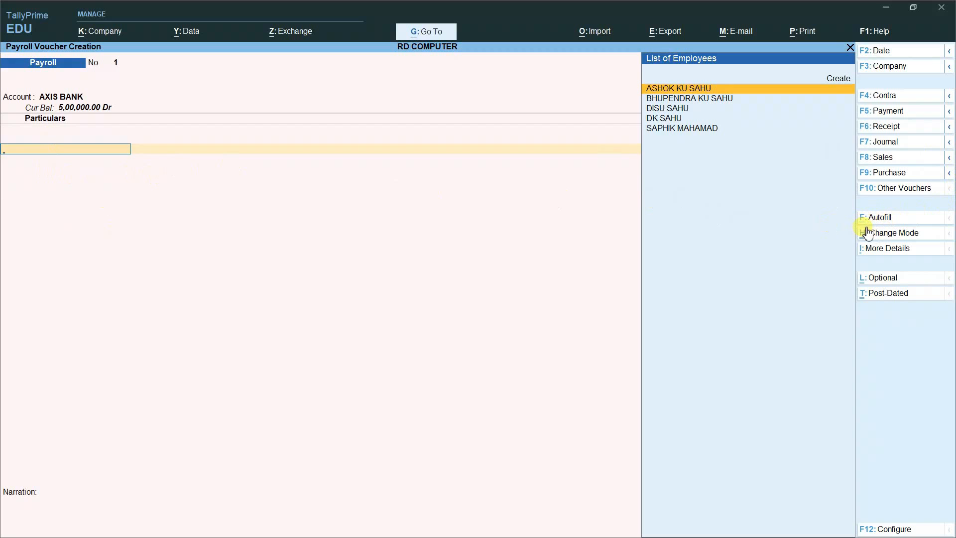
# Step: Autofill Salary for all employees, 1-5-2020 to 31-5-2020, sorted by employee name, paid from AXIS BANK
pyautogui.click(903, 219)
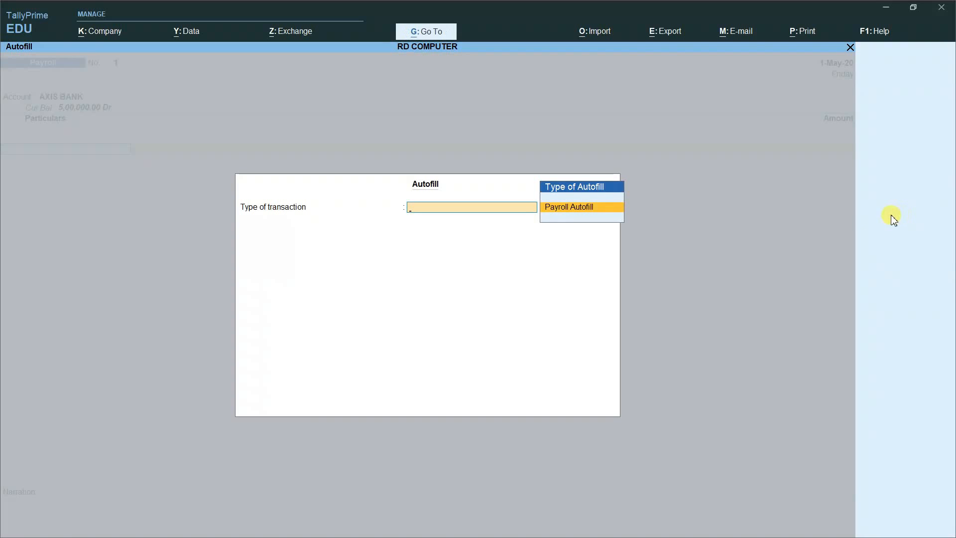
pyautogui.click(579, 217)
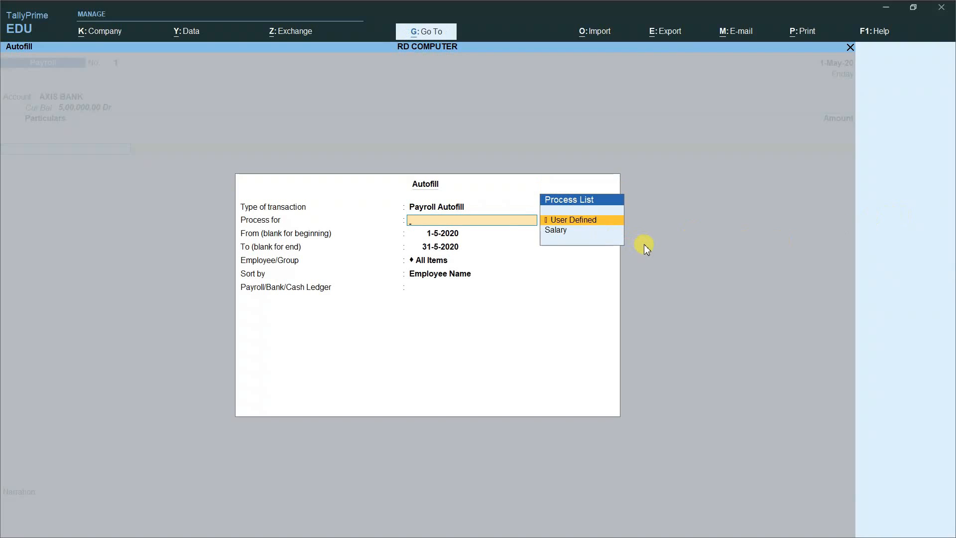
pyautogui.press('Down')
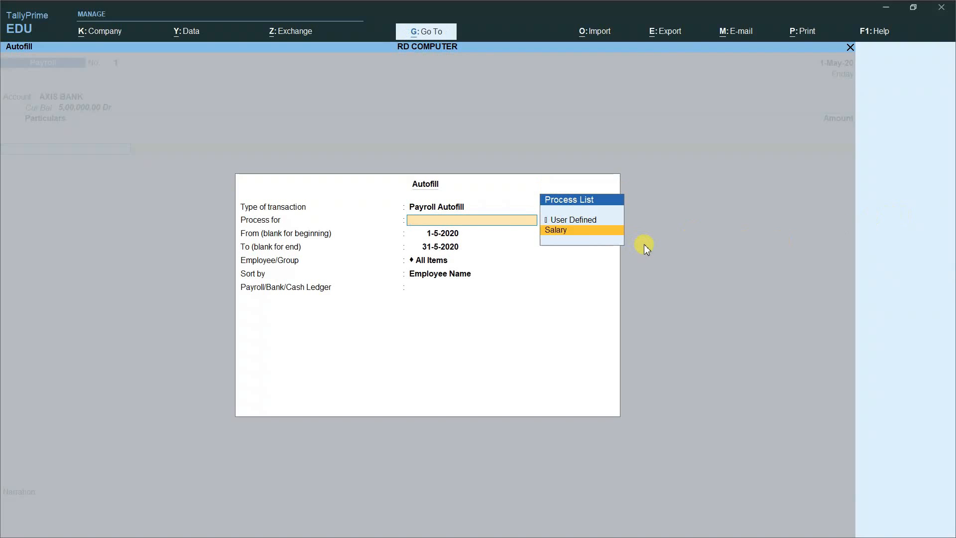
pyautogui.press('Return')
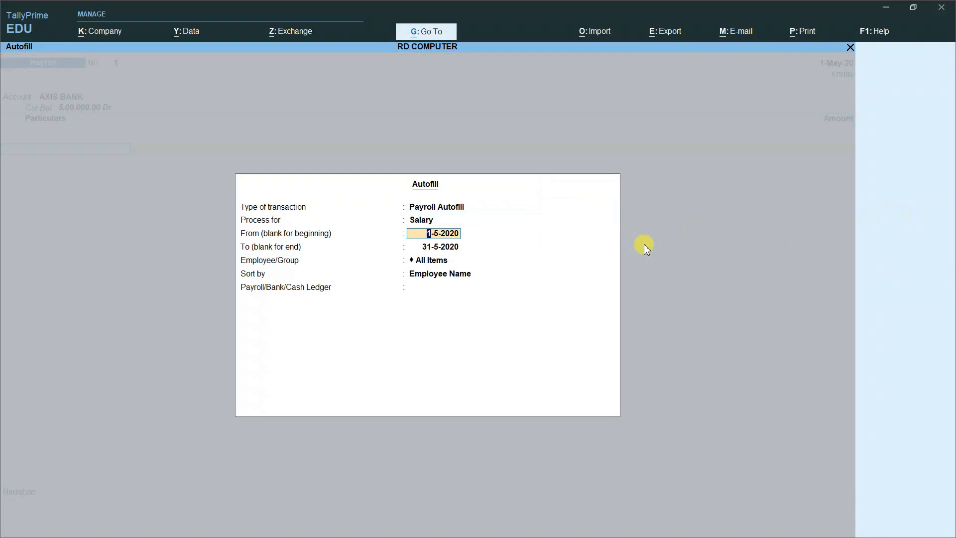
pyautogui.press('Return')
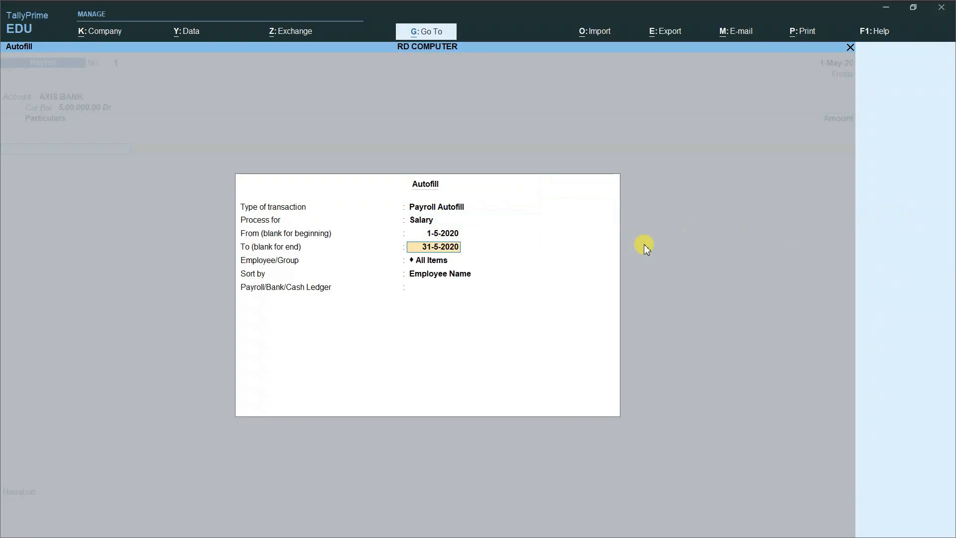
pyautogui.press('Return')
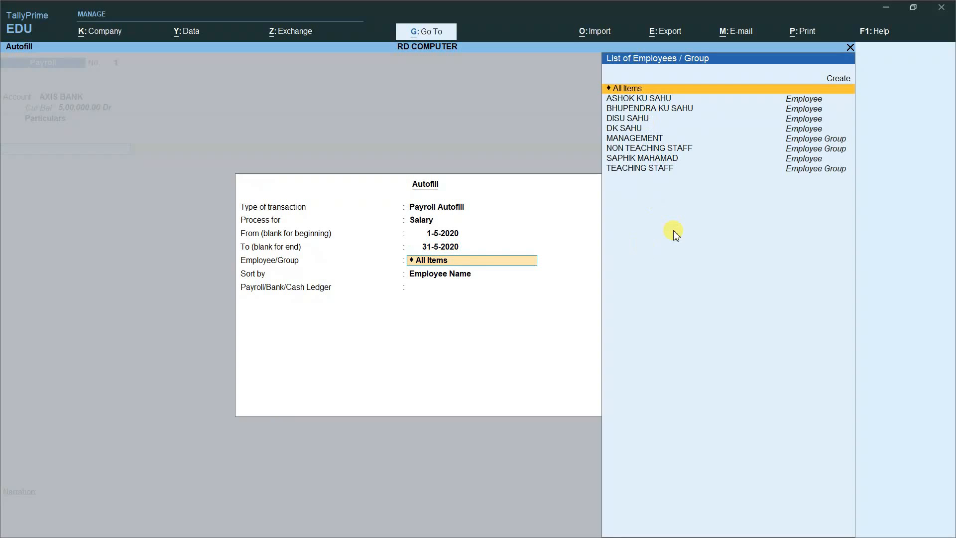
pyautogui.press('Return')
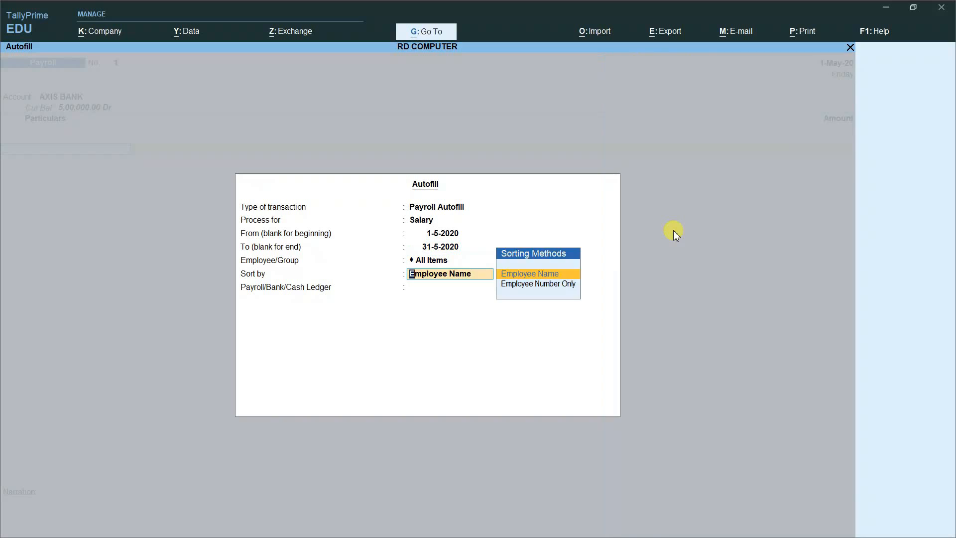
pyautogui.press('Return')
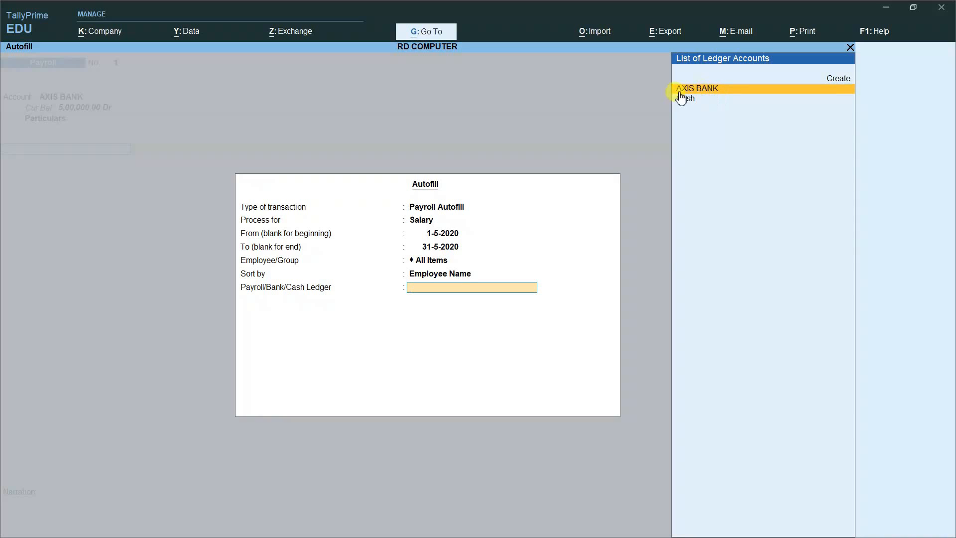
pyautogui.click(719, 91)
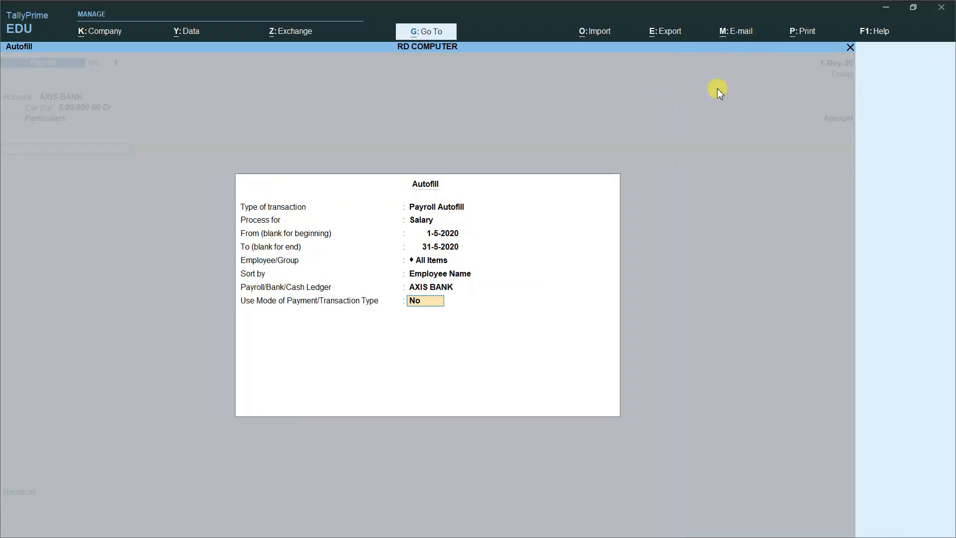
pyautogui.press('Return')
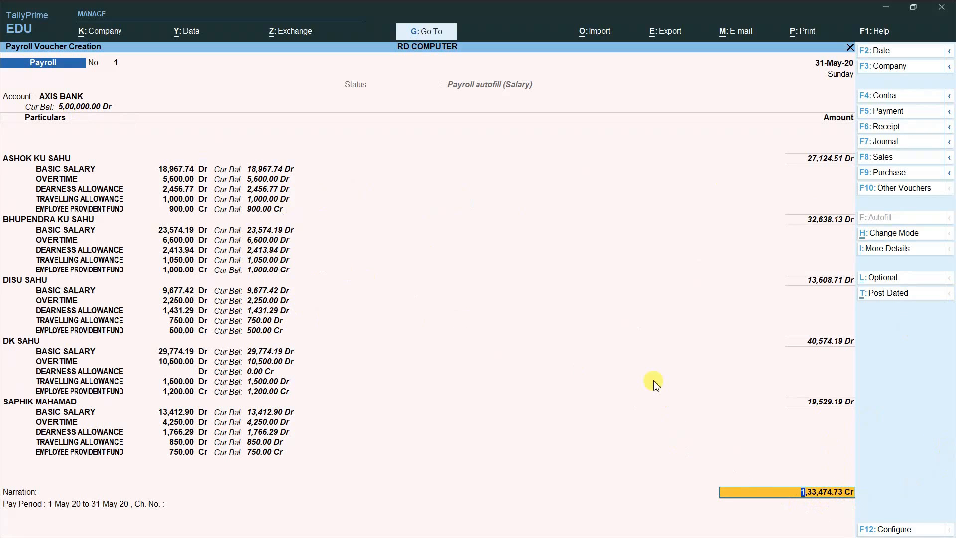
# Step: Accept the cheque bank allocation, save the voucher, and quit to the Gateway of Tally
pyautogui.press('Return')
pyautogui.press('Return')
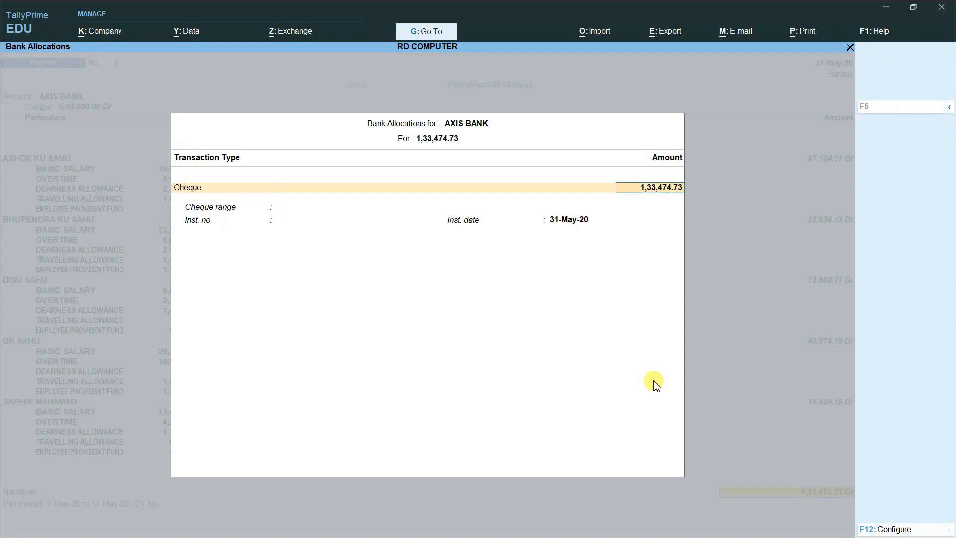
pyautogui.press('Return')
pyautogui.press('Return')
pyautogui.press('Return')
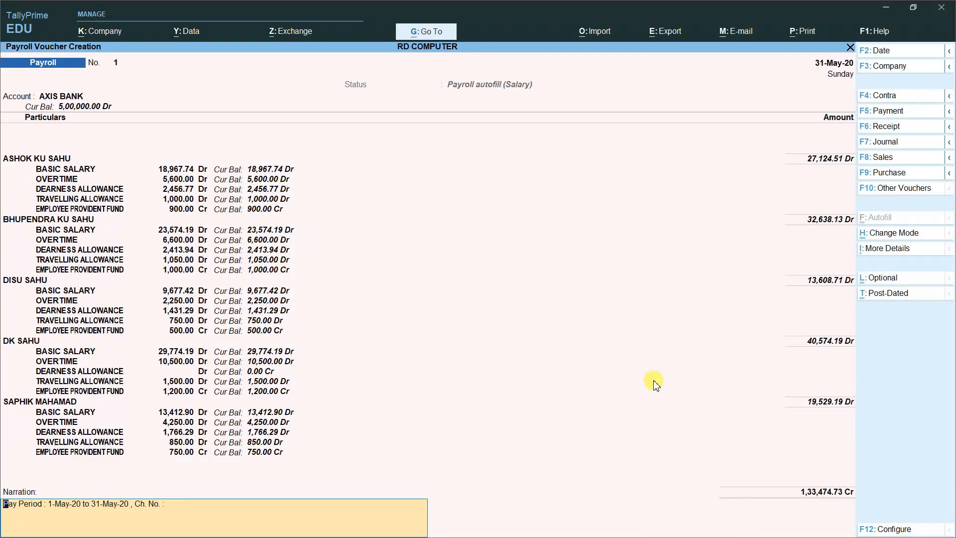
pyautogui.press('Return')
pyautogui.press('Return')
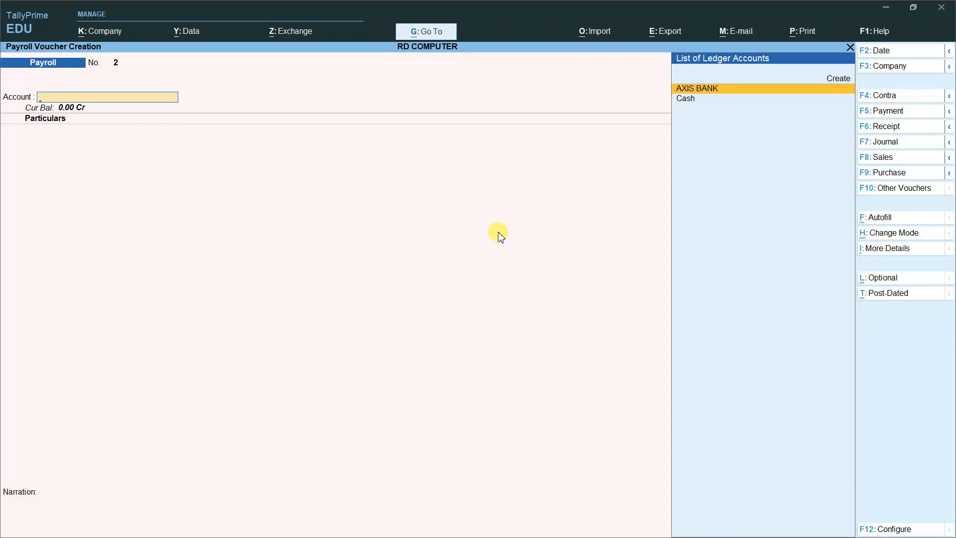
pyautogui.press('Escape')
pyautogui.press('y')
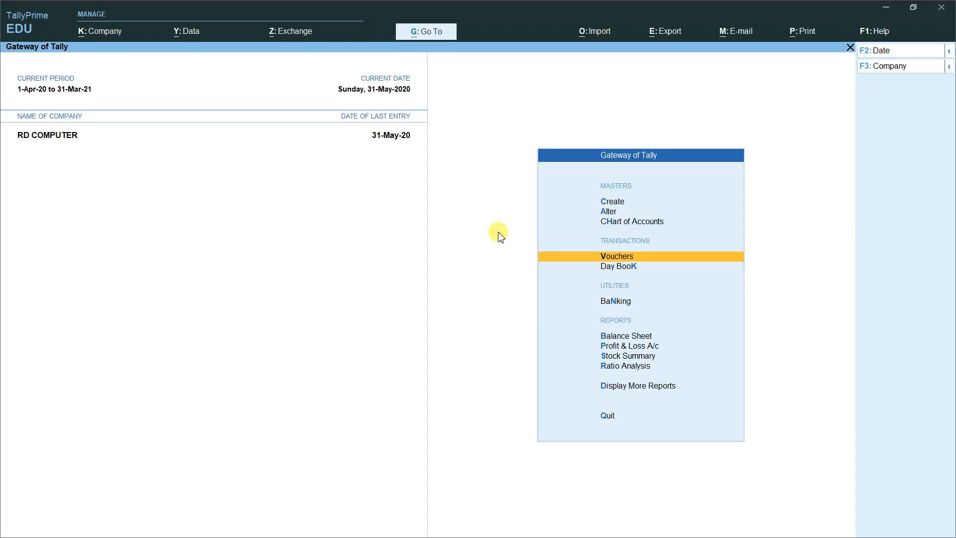
pyautogui.press('Down')
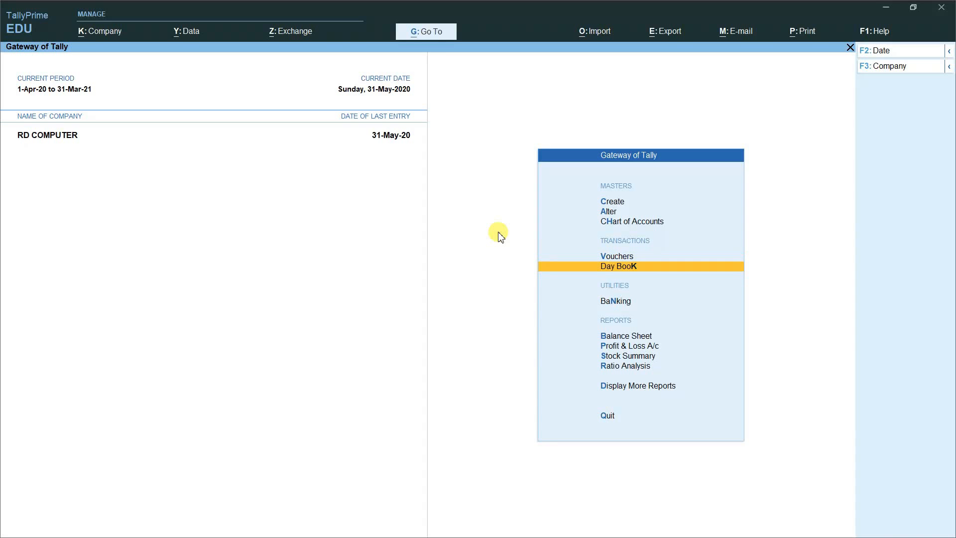
pyautogui.press('Return')
pyautogui.press('Return')
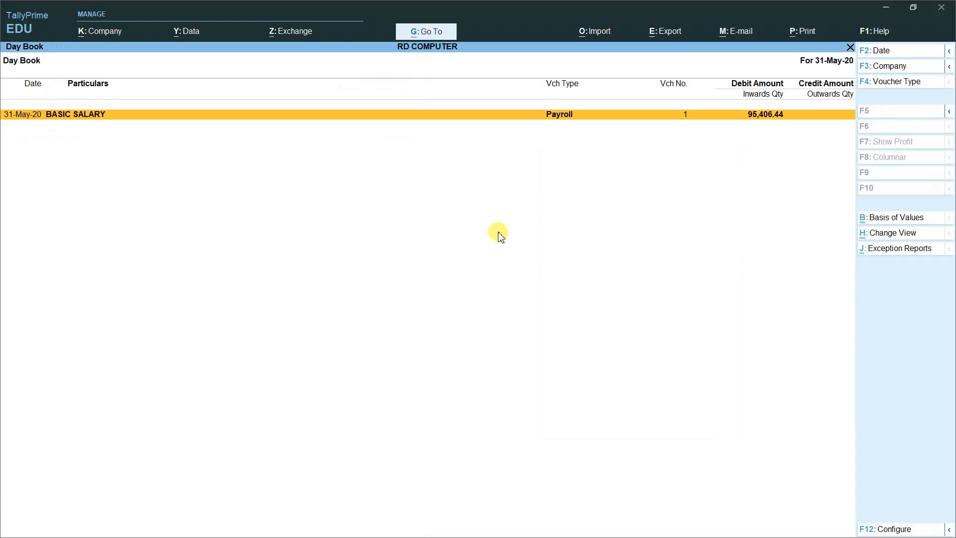
pyautogui.press('BackSpace')
pyautogui.press('Escape')
pyautogui.press('y')
pyautogui.press('Escape')
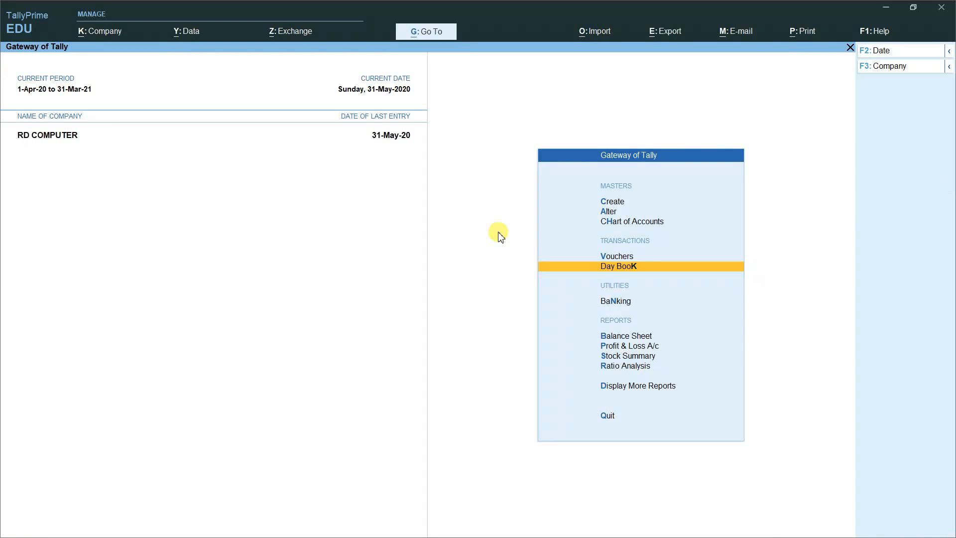
# Step: Open the Payroll Reports list under Display More Reports
pyautogui.press('Down')
pyautogui.press('Down')
pyautogui.press('Down')
pyautogui.press('Down')
pyautogui.press('Down')
pyautogui.press('Down')
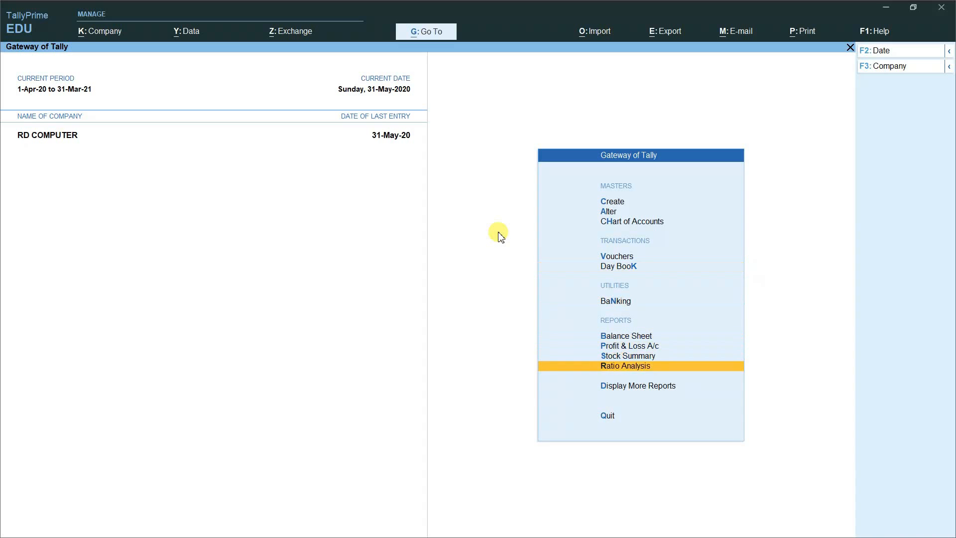
pyautogui.press('Return')
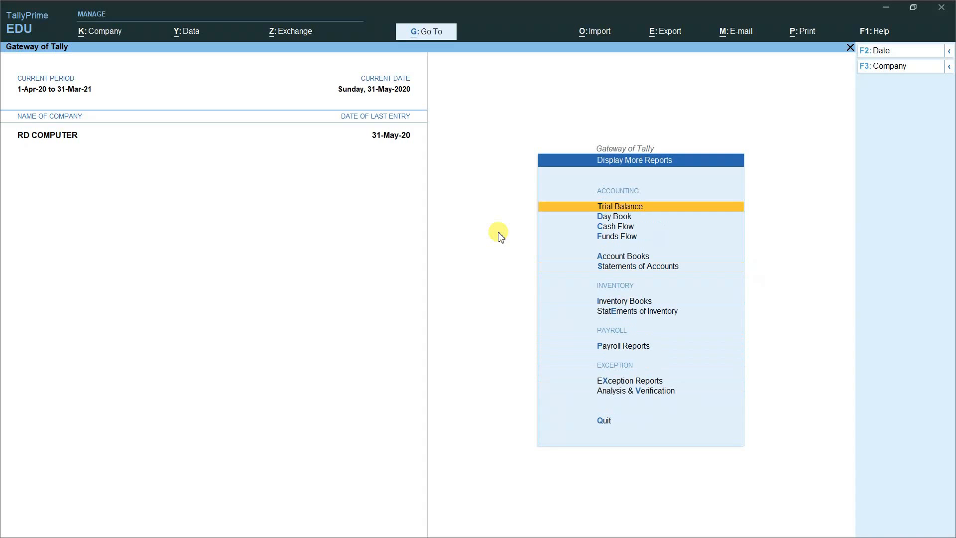
pyautogui.press('Down')
pyautogui.press('Down')
pyautogui.press('Down')
pyautogui.press('Down')
pyautogui.press('Down')
pyautogui.press('Down')
pyautogui.press('Down')
pyautogui.press('Down')
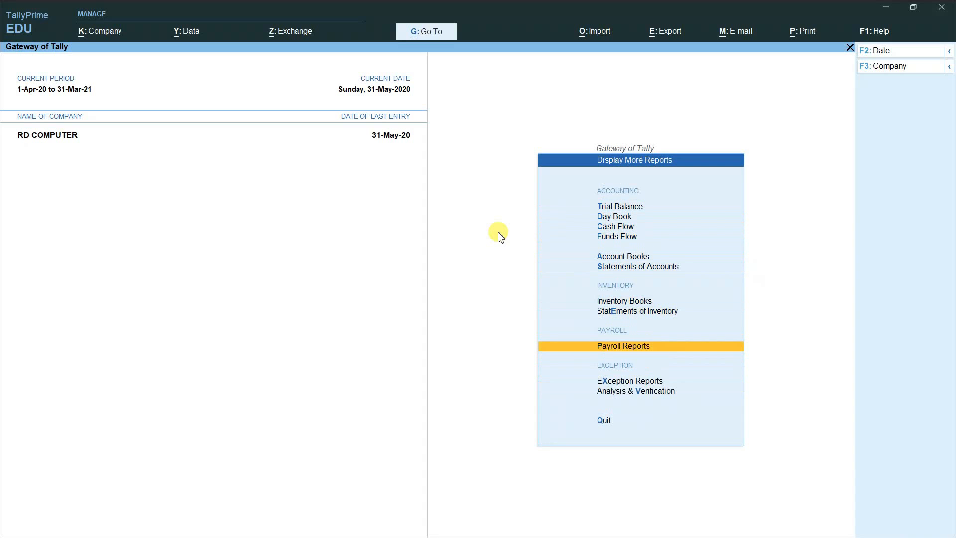
pyautogui.press('Return')
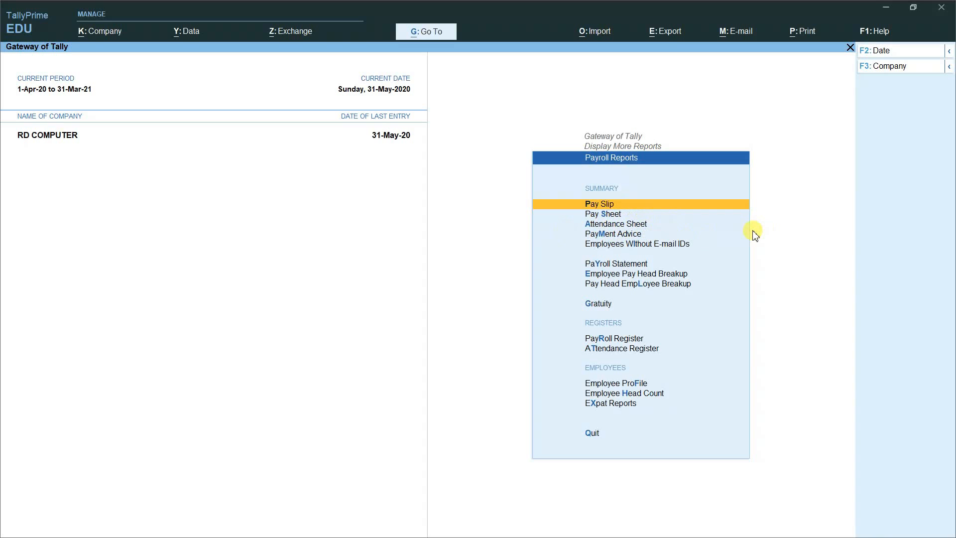
# Step: View employee E001's May 2020 pay slip, net ₹40,574.19, then close it
pyautogui.press('Return')
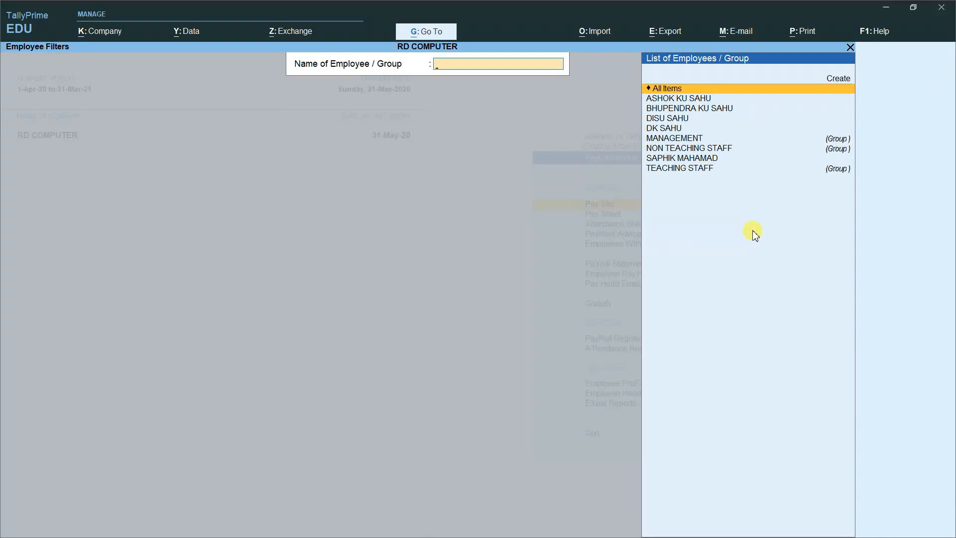
pyautogui.press('Down')
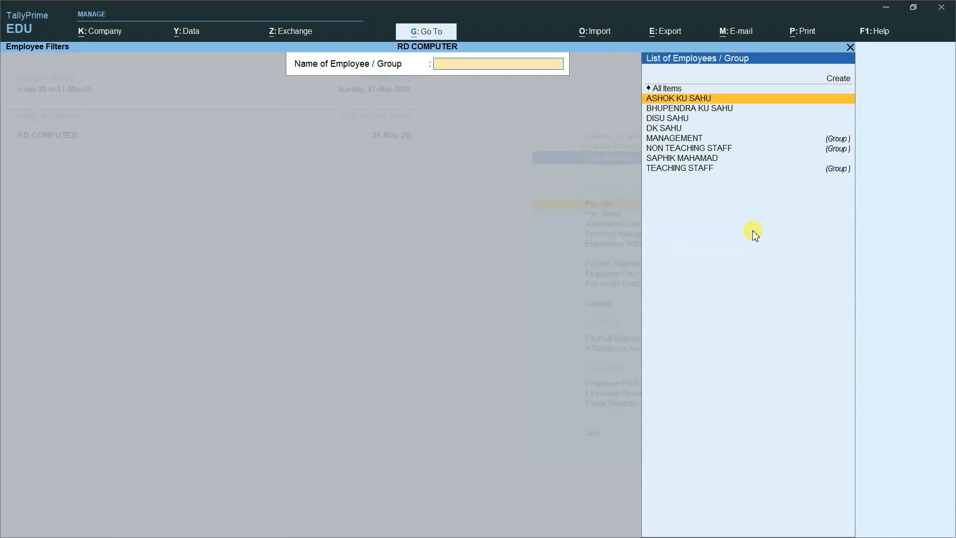
pyautogui.press('Down')
pyautogui.press('Down')
pyautogui.press('Down')
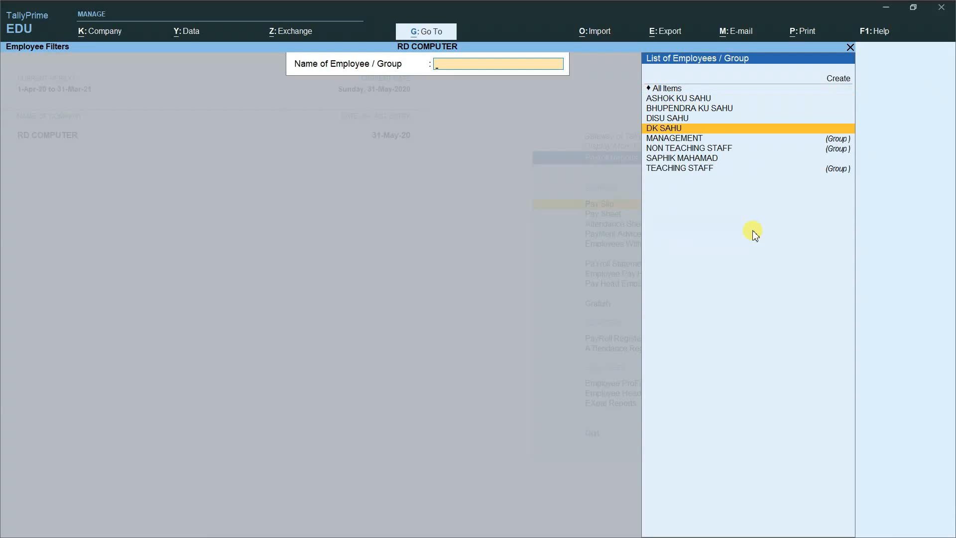
pyautogui.press('Return')
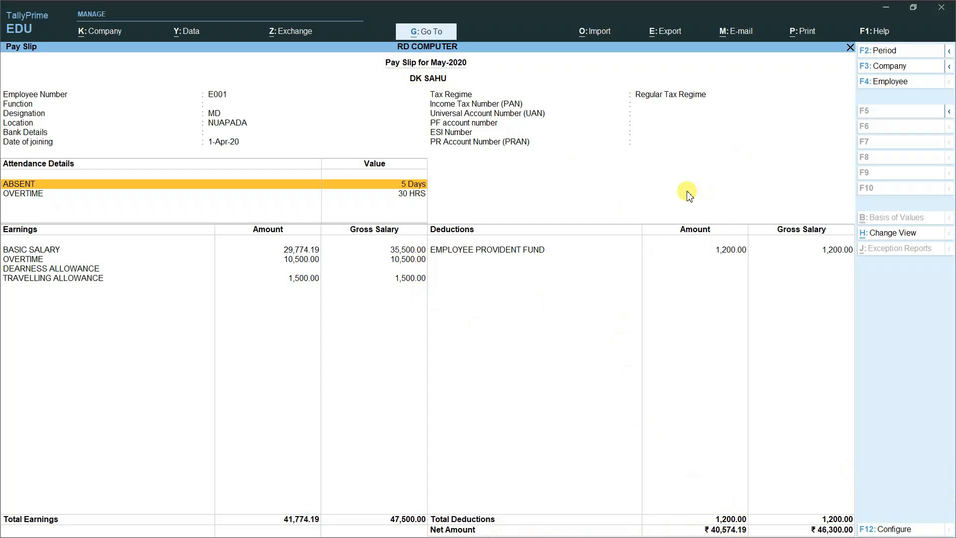
pyautogui.press('Escape')
pyautogui.press('Escape')
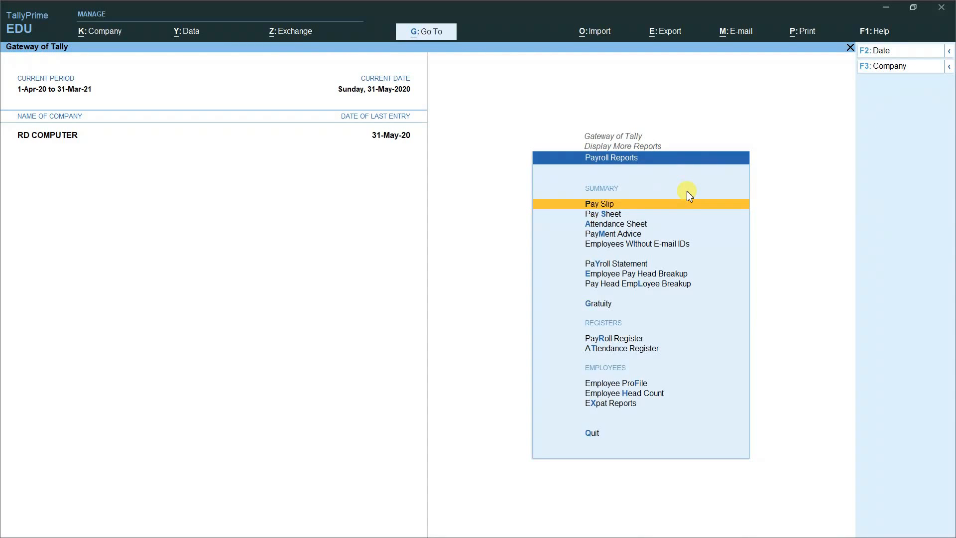
pyautogui.press('Down')
pyautogui.press('Return')
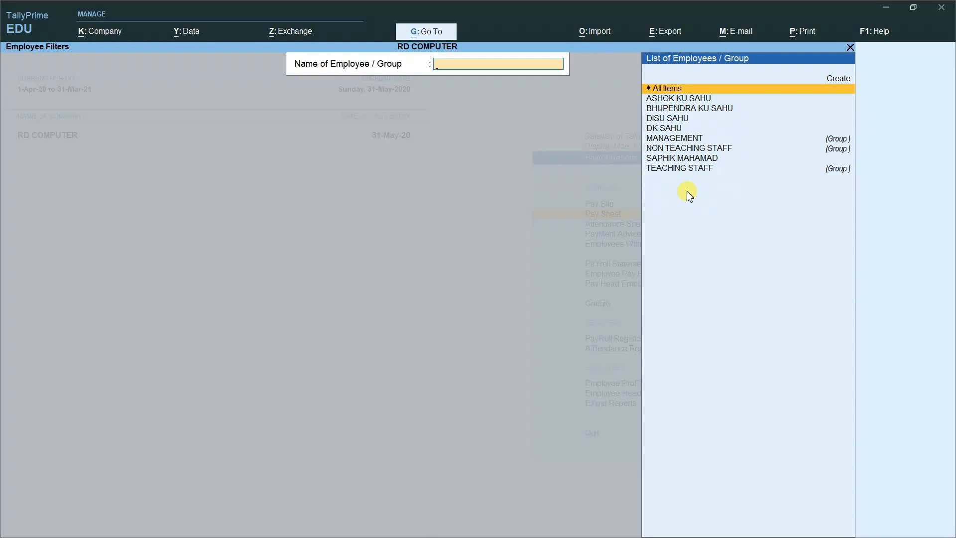
pyautogui.press('Down')
pyautogui.press('Return')
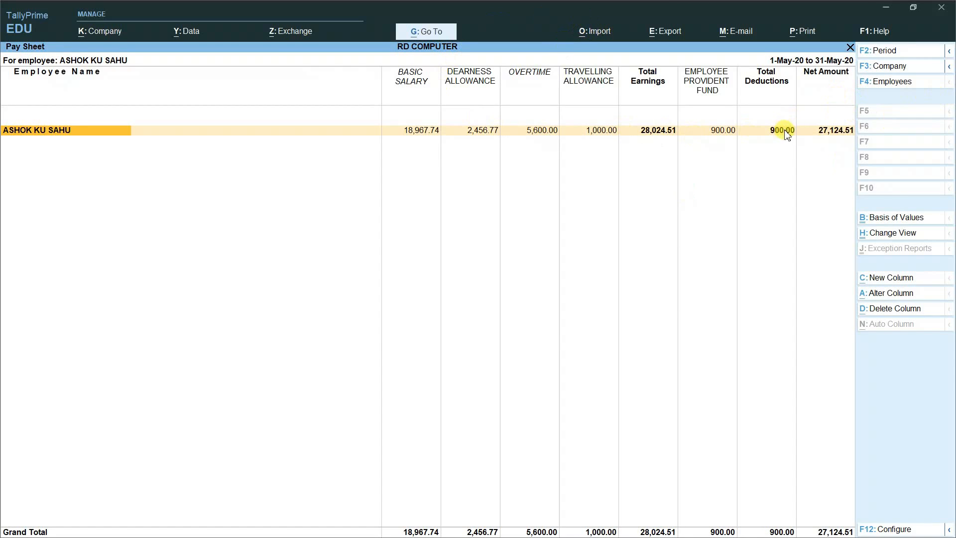
pyautogui.press('Escape')
pyautogui.press('Escape')
pyautogui.press('Escape')
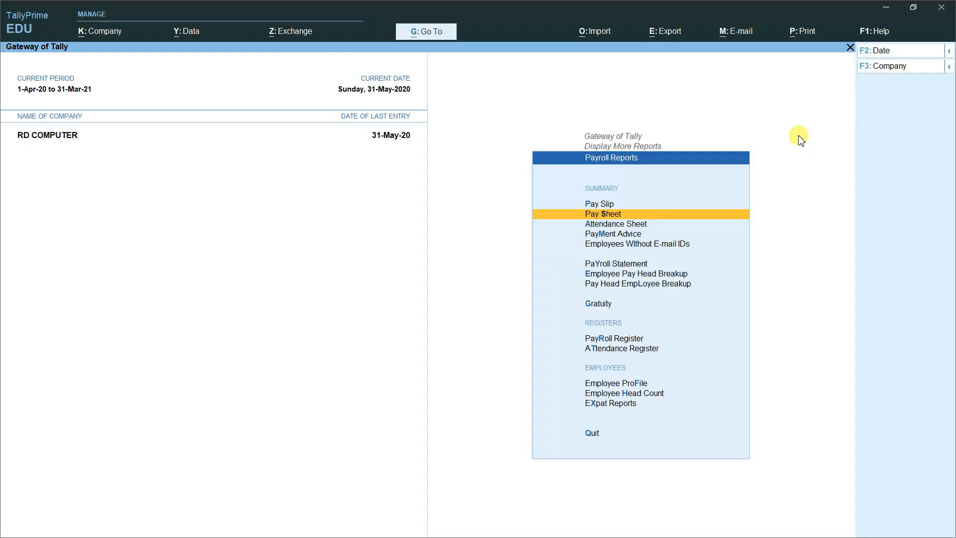
pyautogui.press('Down')
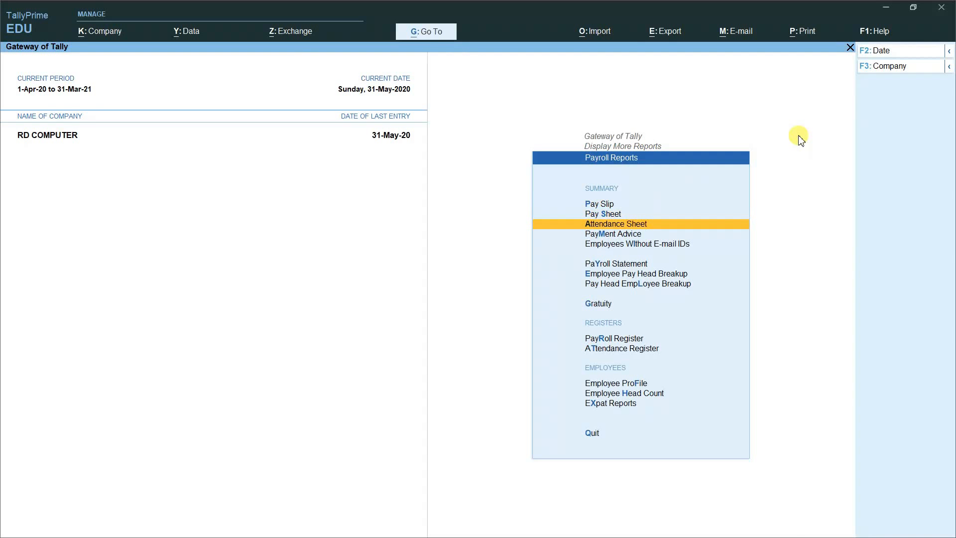
pyautogui.press('Return')
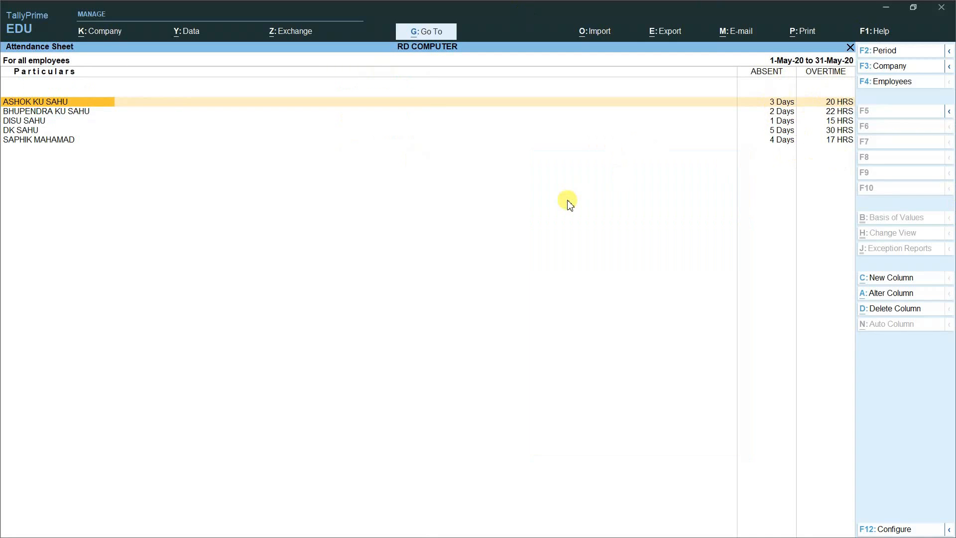
pyautogui.press('Escape')
pyautogui.press('Down')
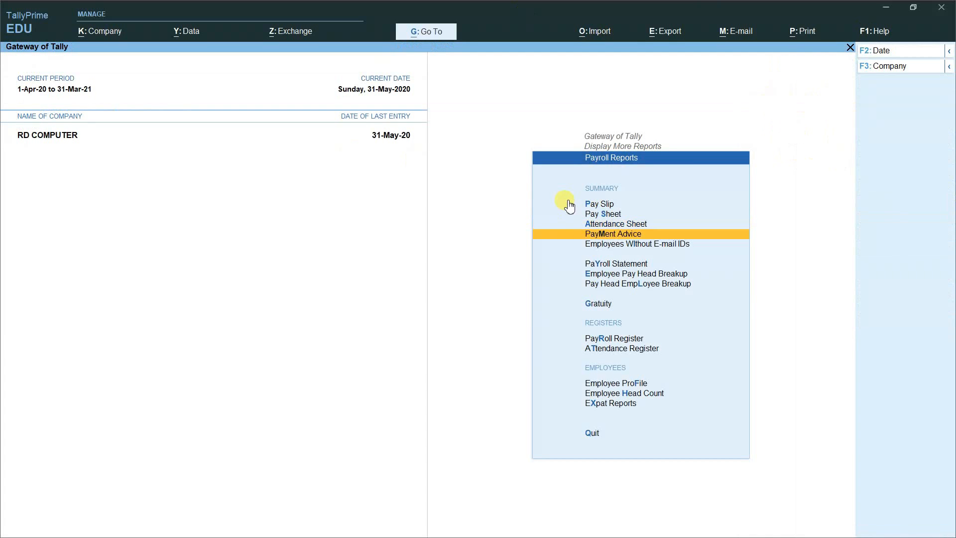
pyautogui.press('Down')
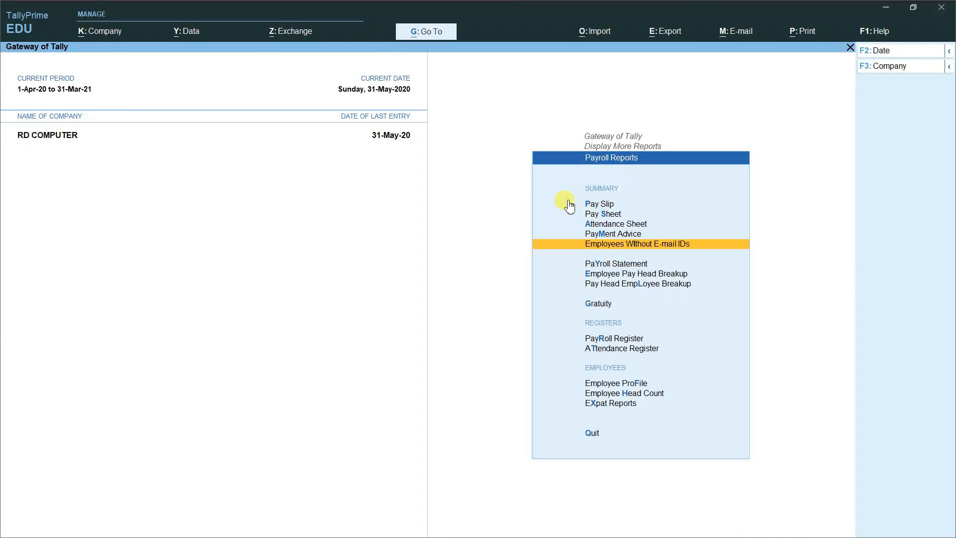
pyautogui.press('Down')
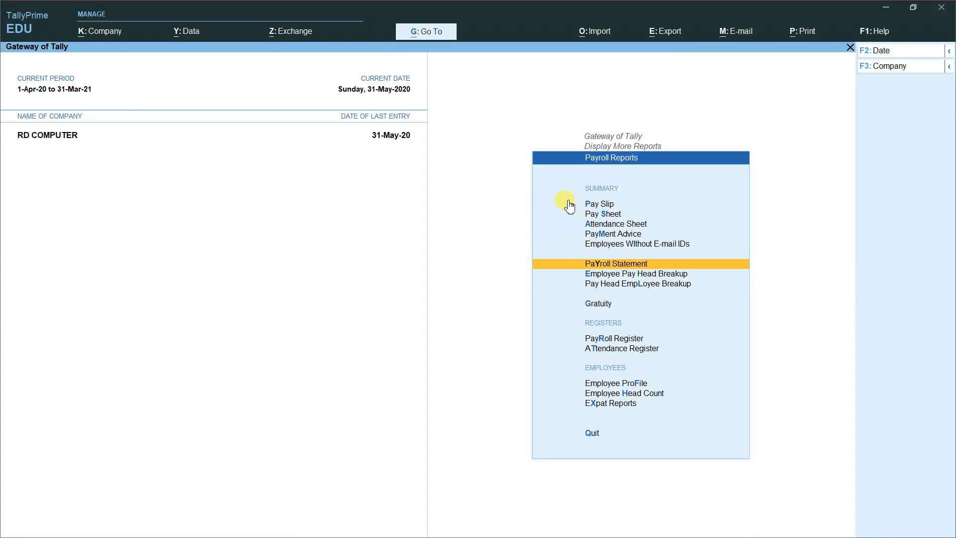
# Step: View the May Payroll Statements for Basic Salary and Dearness Allowance
pyautogui.press('Return')
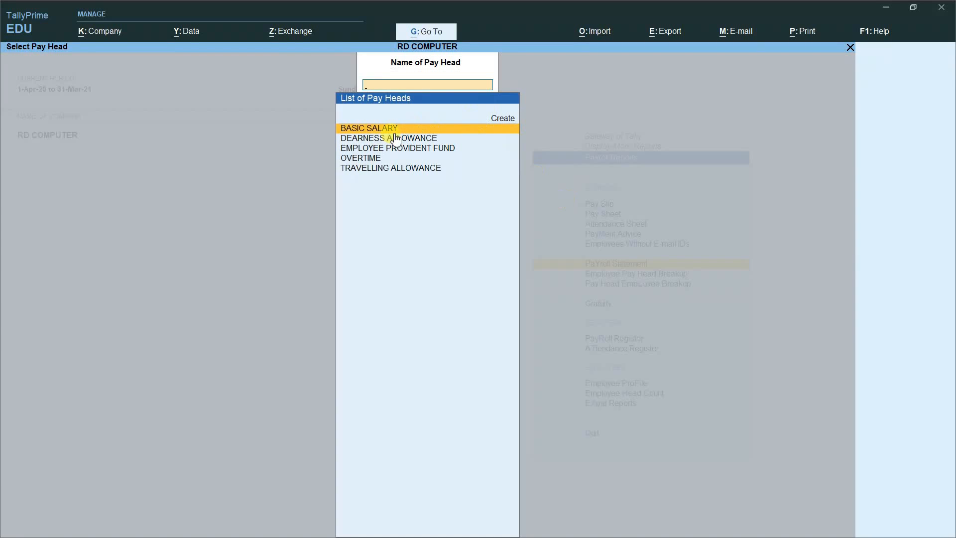
pyautogui.press('Return')
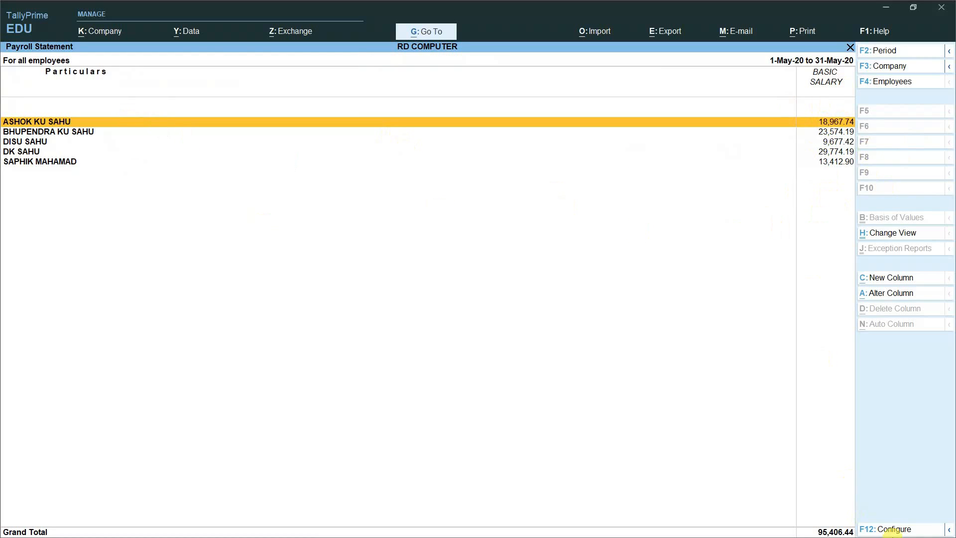
pyautogui.press('Escape')
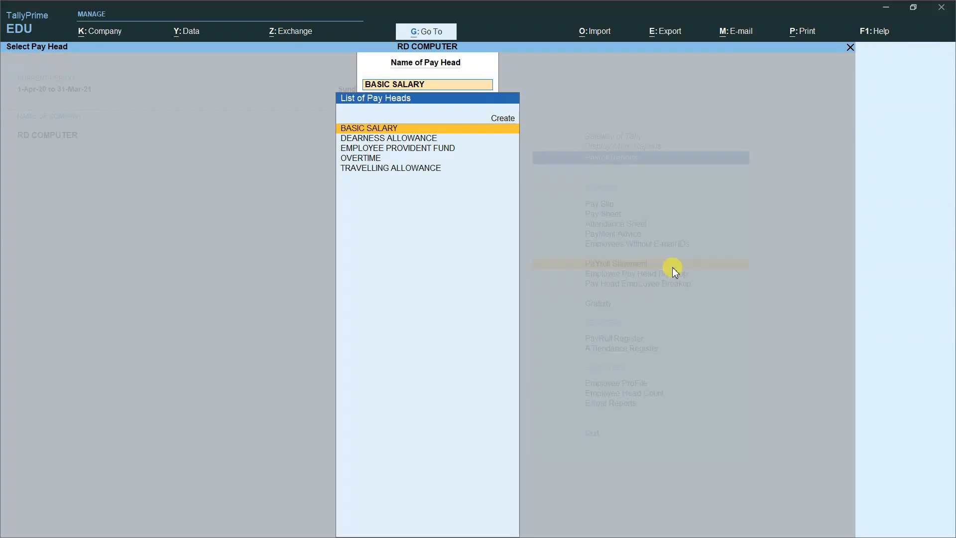
pyautogui.press('Down')
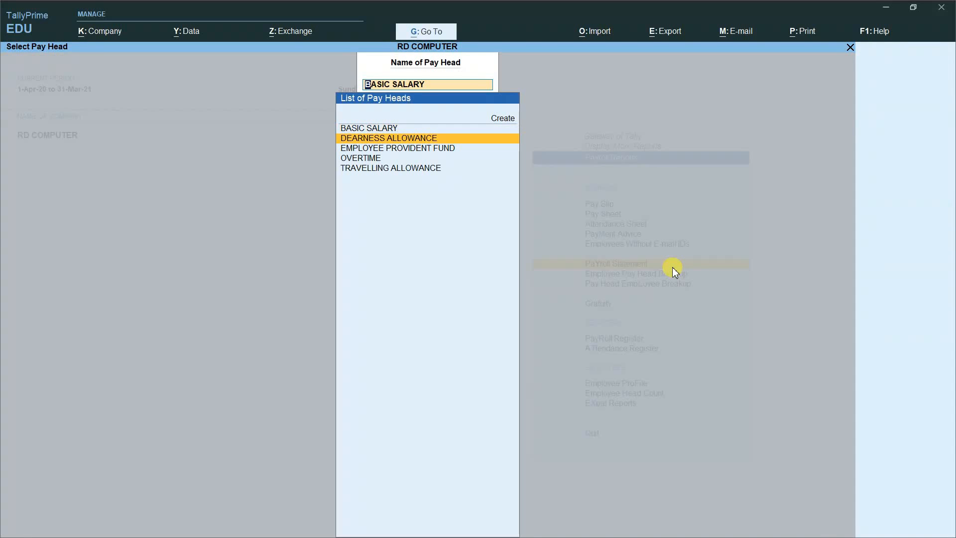
pyautogui.press('Return')
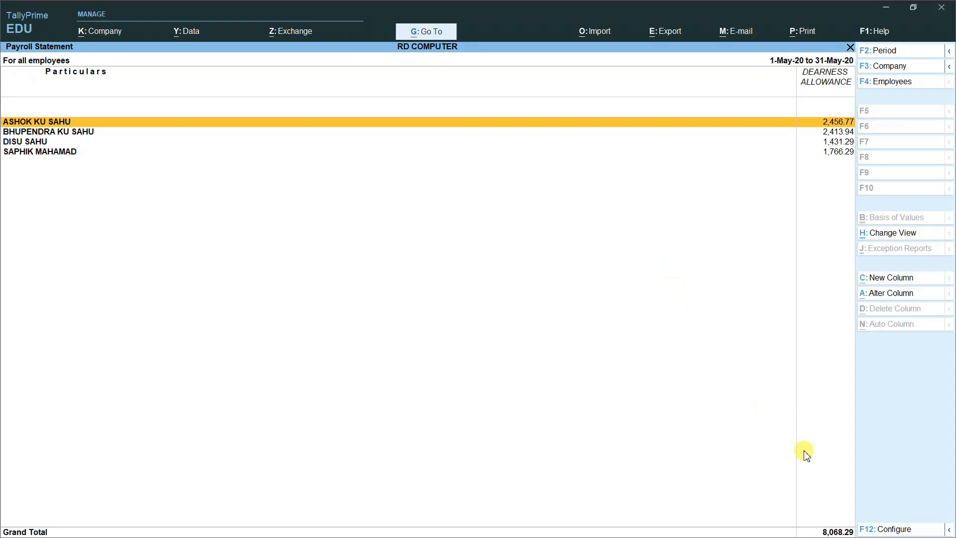
pyautogui.press('Escape')
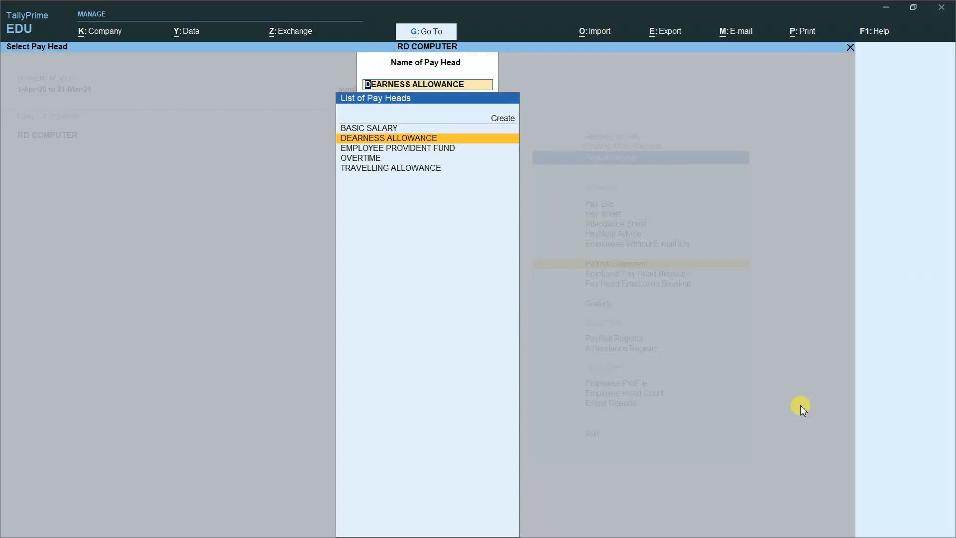
# Step: View the Employee Provident Fund, Overtime and Travelling Allowance statements; Travelling Allowance totals 5,150.00
pyautogui.press('Down')
pyautogui.press('Return')
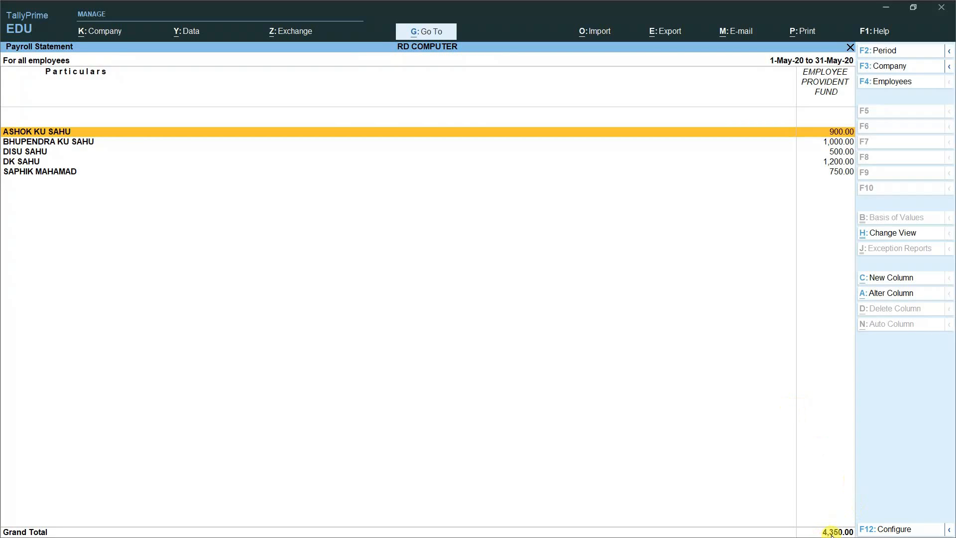
pyautogui.press('Escape')
pyautogui.press('Down')
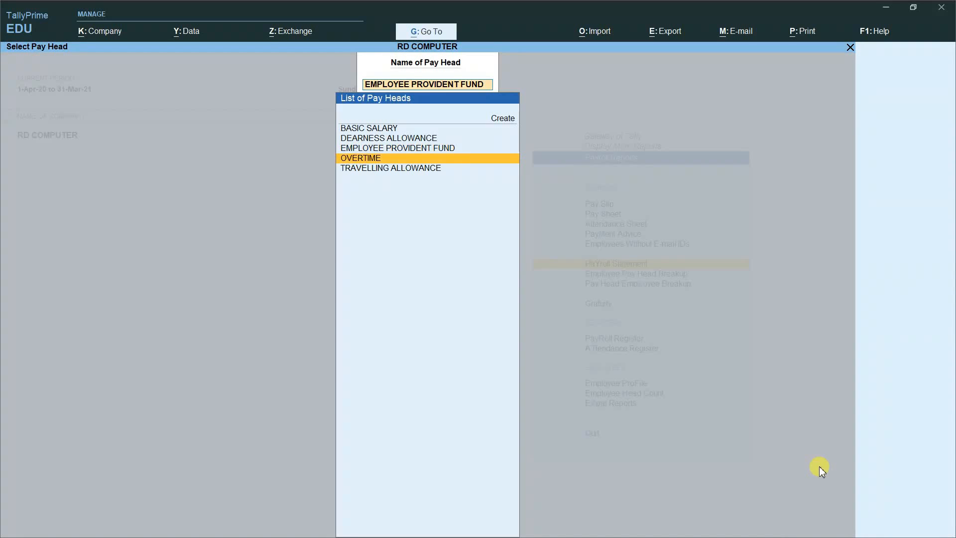
pyautogui.press('Return')
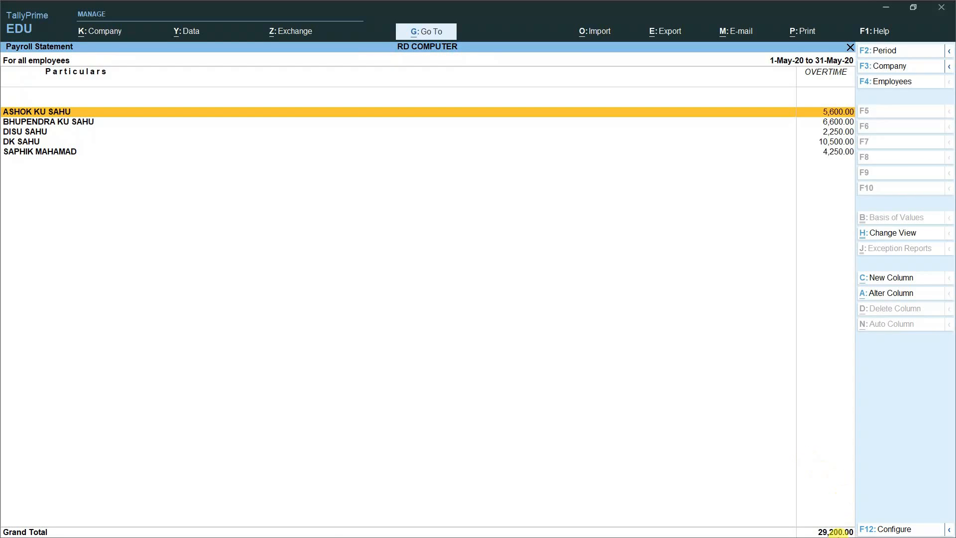
pyautogui.press('Escape')
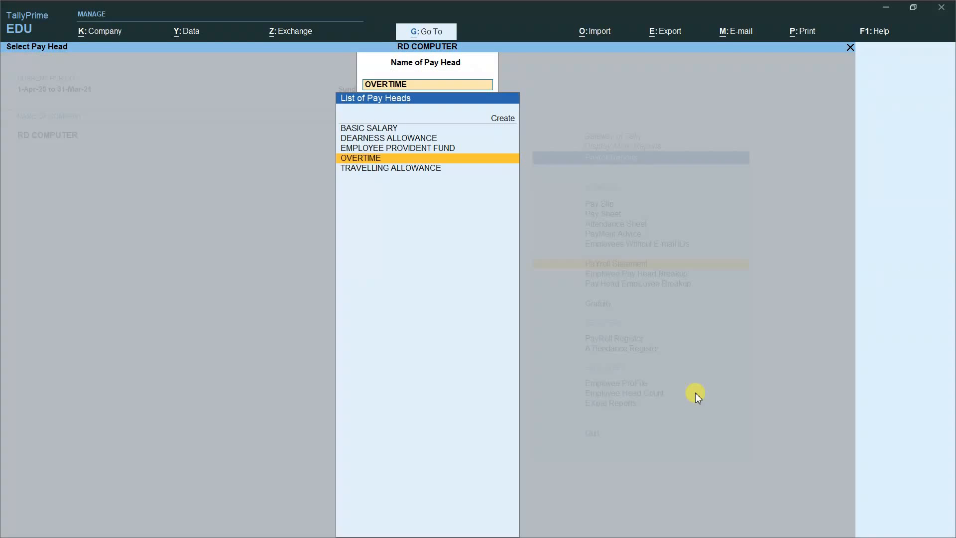
pyautogui.press('Down')
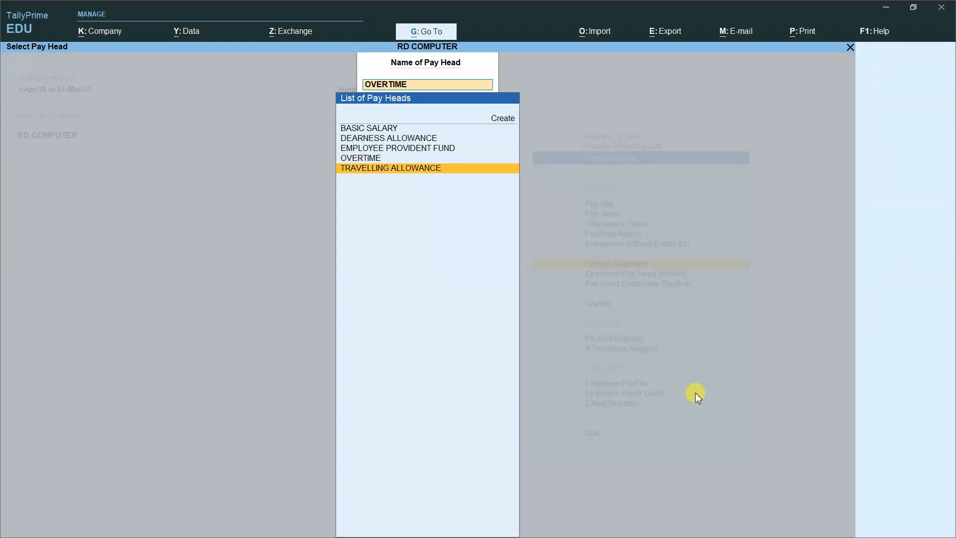
pyautogui.press('Return')
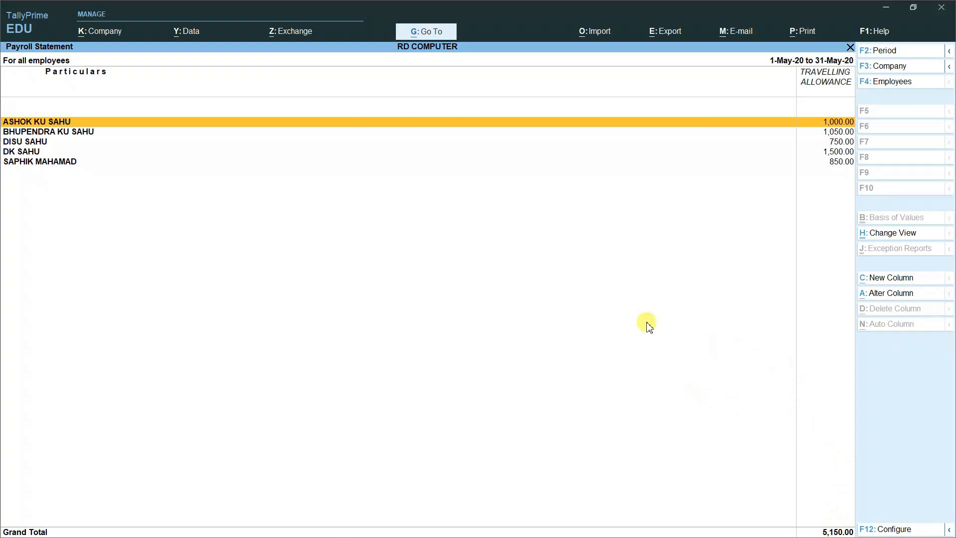
pyautogui.press('Escape')
pyautogui.press('Escape')
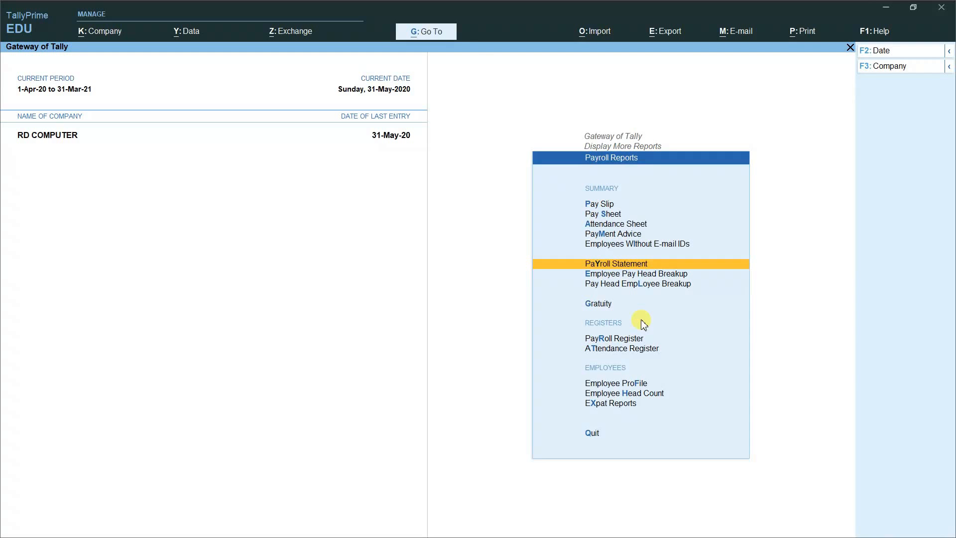
pyautogui.press('Down')
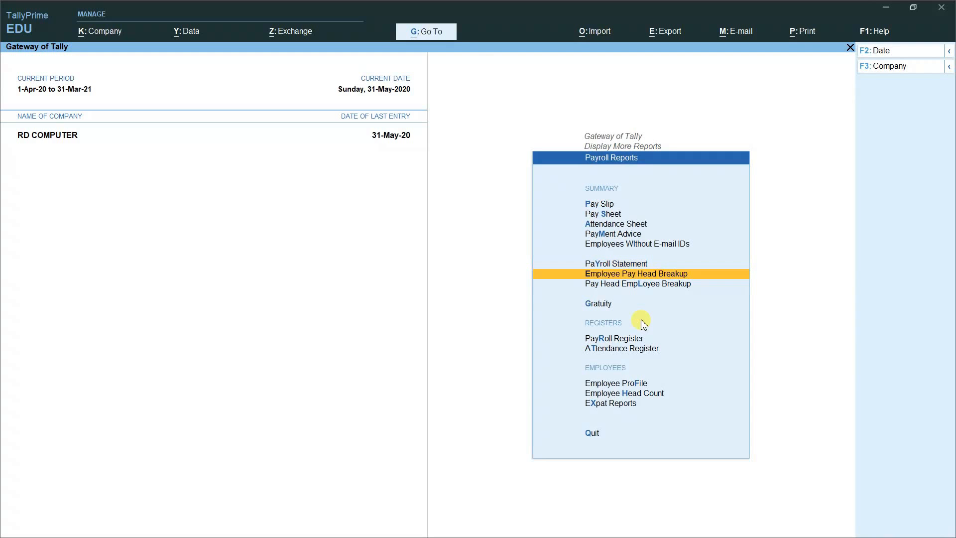
pyautogui.press('Return')
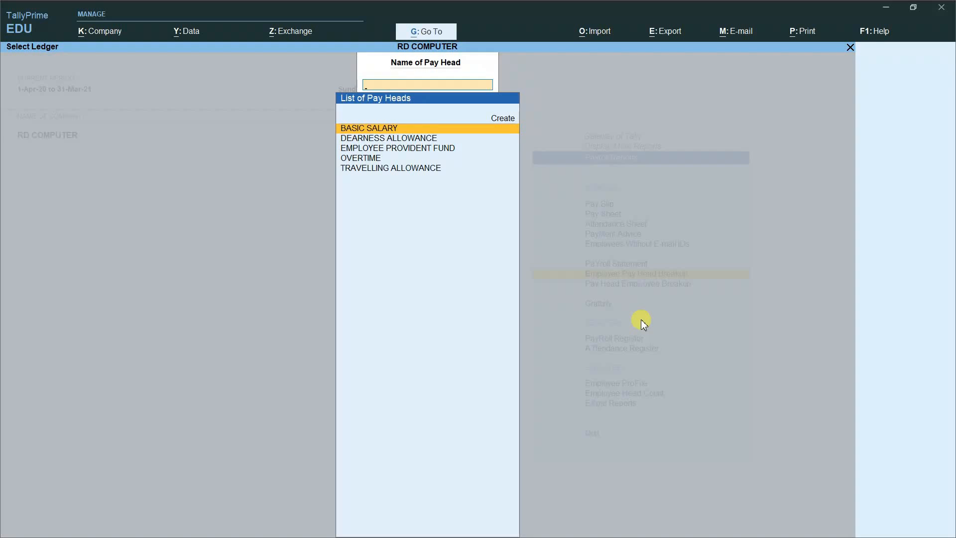
pyautogui.press('Return')
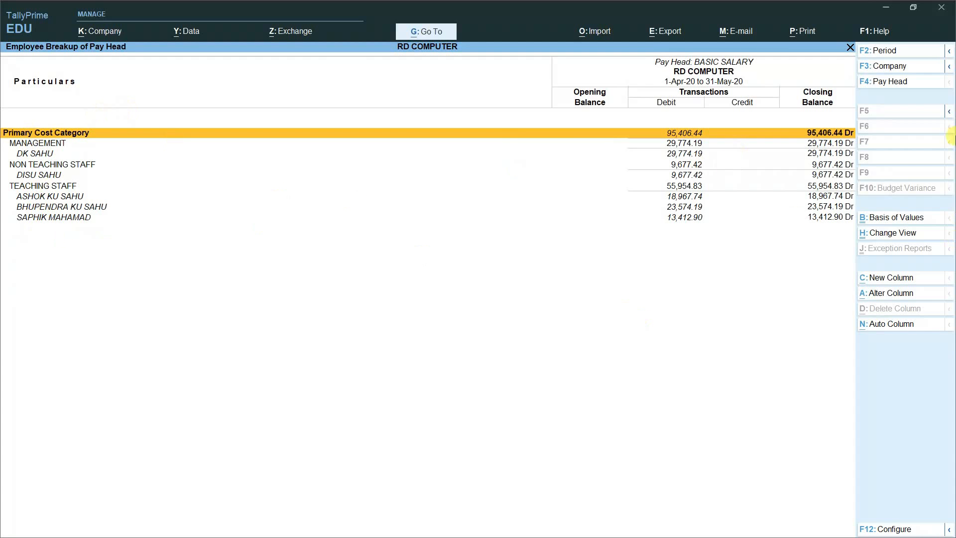
pyautogui.press('Escape')
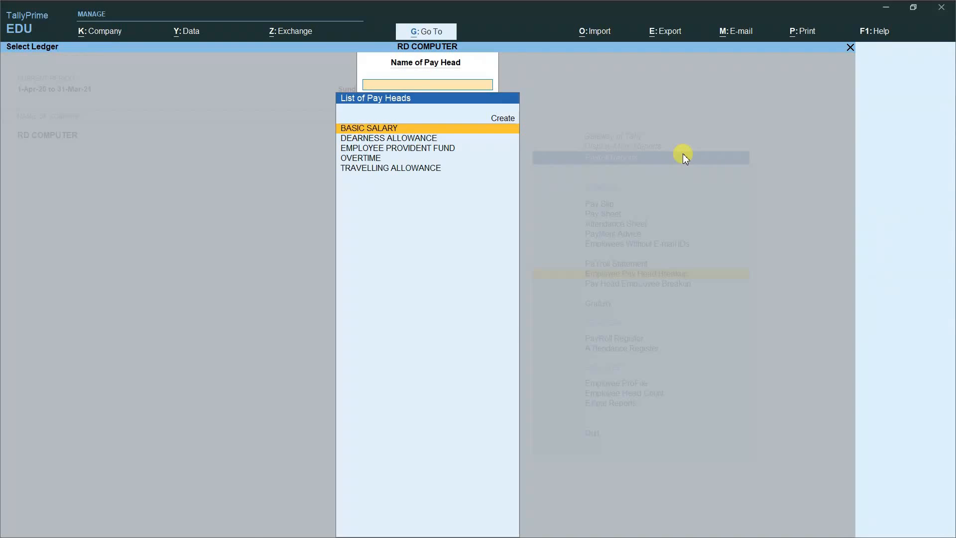
pyautogui.press('Escape')
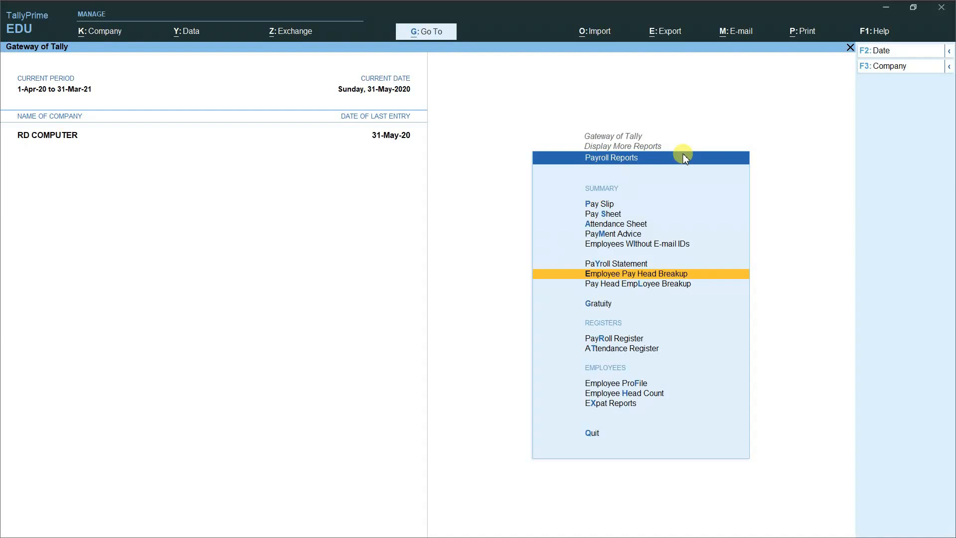
pyautogui.press('Down')
pyautogui.press('Return')
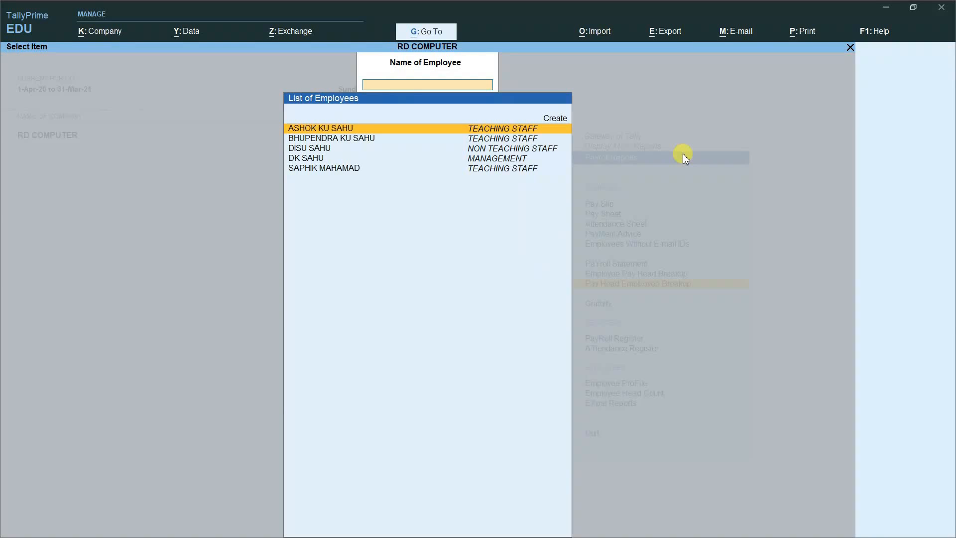
pyautogui.press('Return')
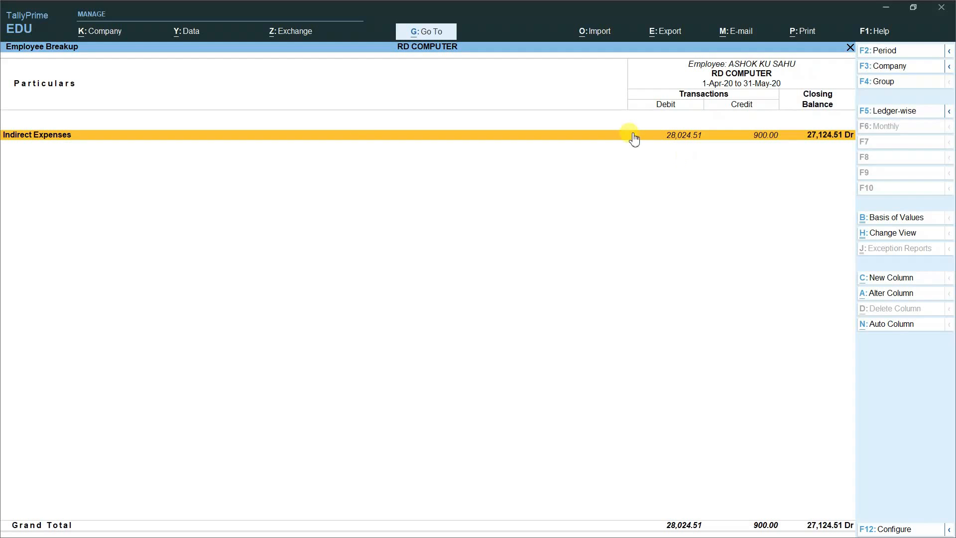
pyautogui.press('Escape')
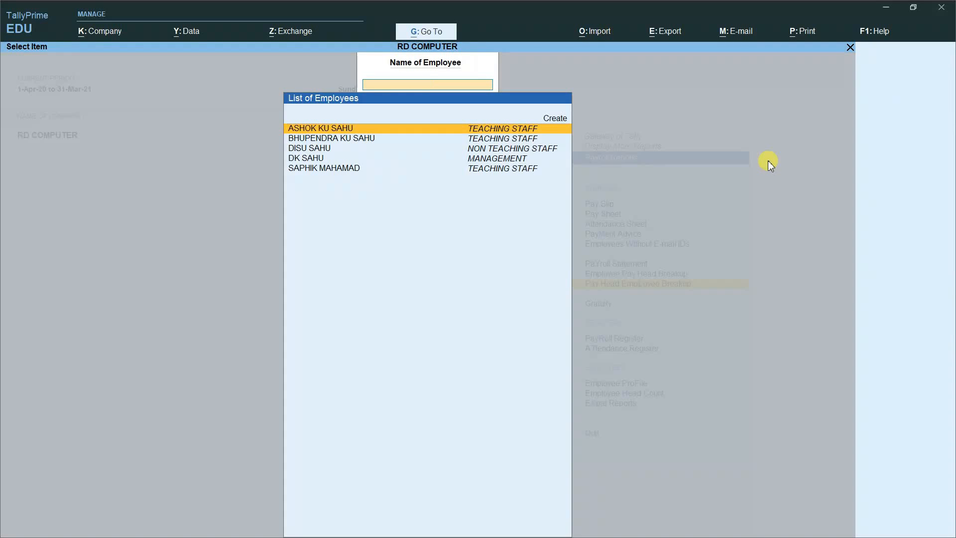
pyautogui.press('Escape')
pyautogui.press('Down')
pyautogui.press('Down')
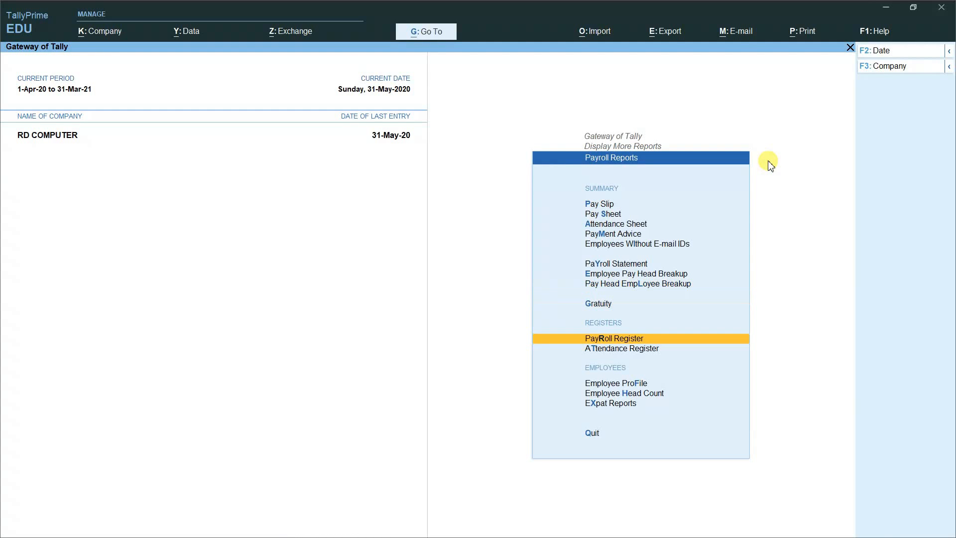
pyautogui.press('Return')
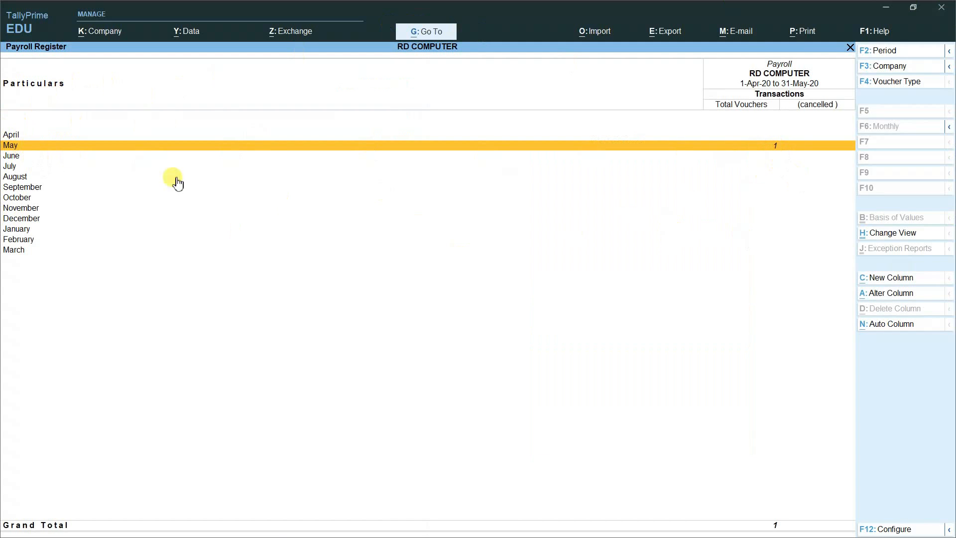
pyautogui.press('Return')
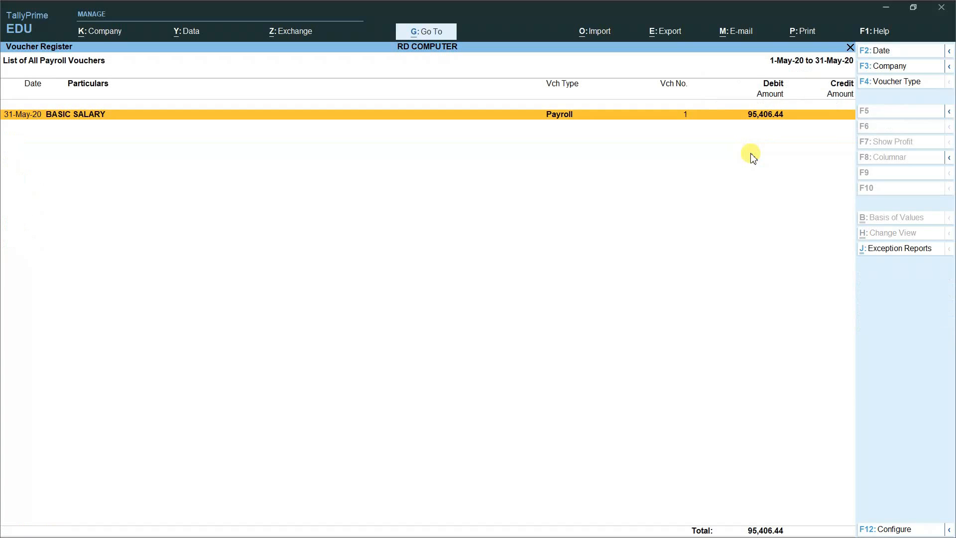
pyautogui.press('Return')
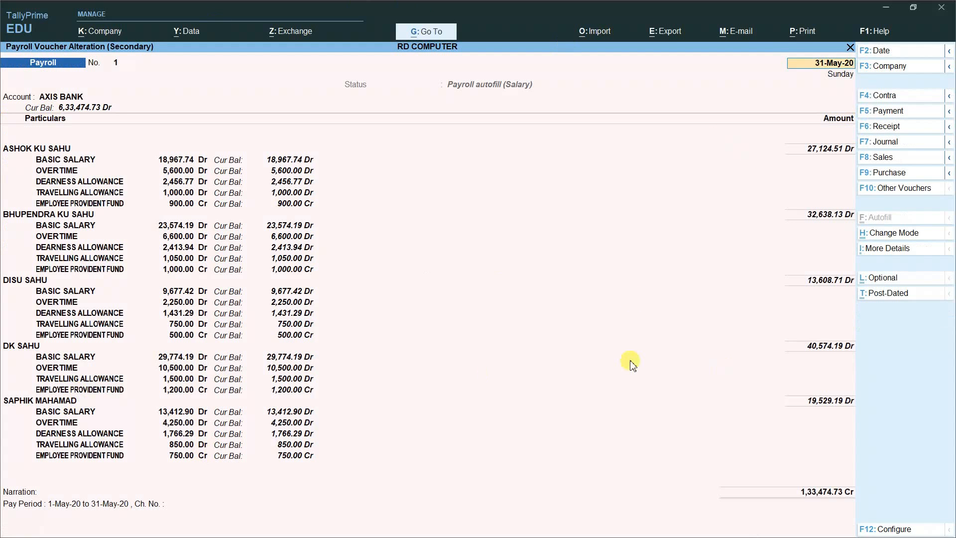
pyautogui.press('Escape')
pyautogui.press('Escape')
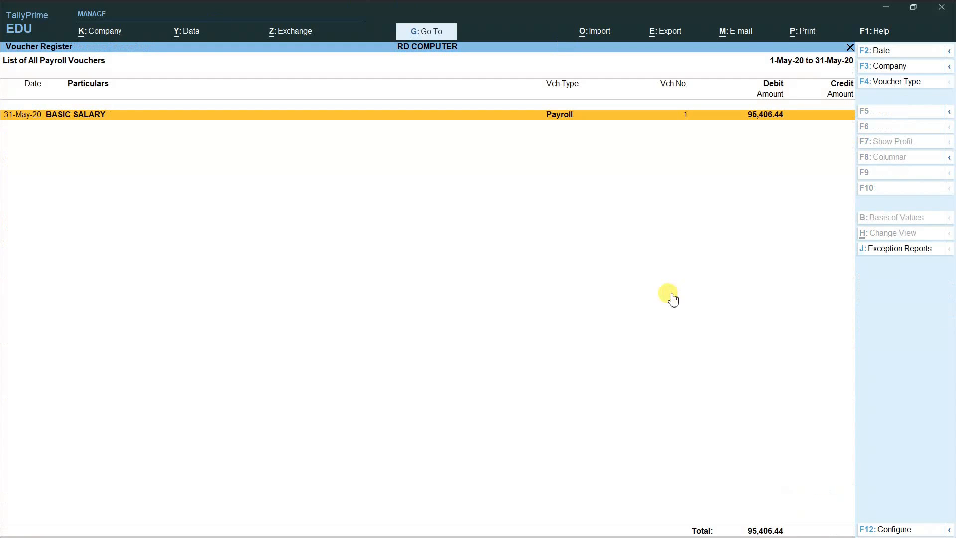
pyautogui.press('Escape')
# Step: Review May's attendance voucher in the Attendance Register, then quit back to Gateway of Tally
pyautogui.press('Down')
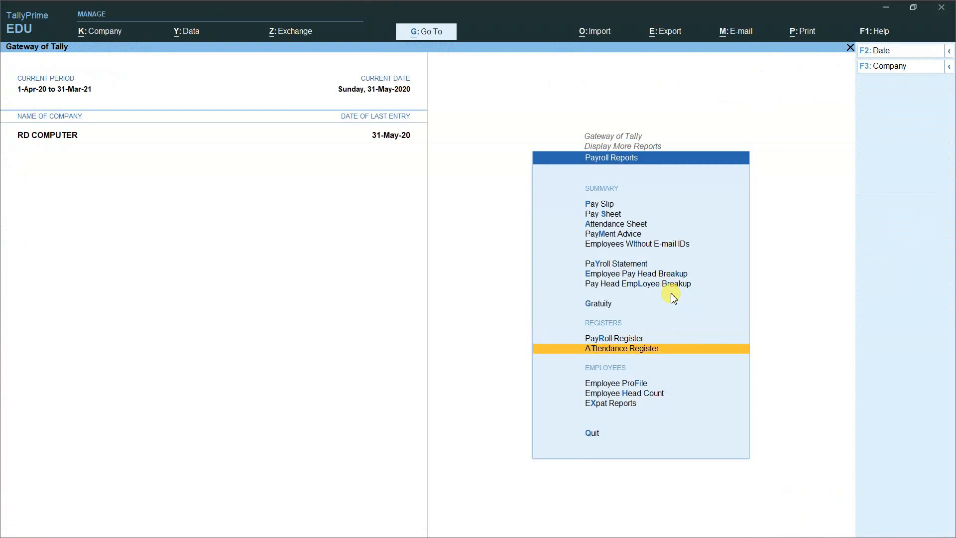
pyautogui.press('Return')
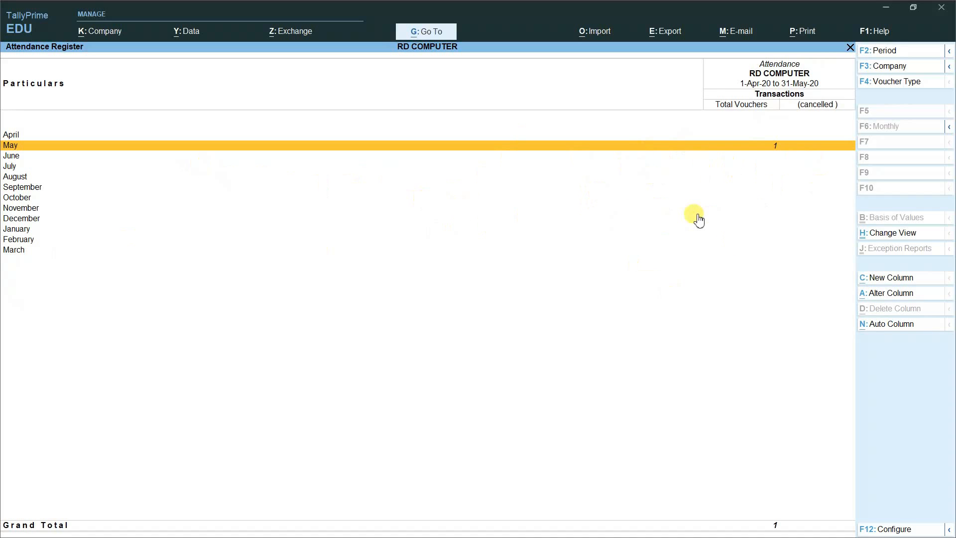
pyautogui.press('Return')
pyautogui.press('Return')
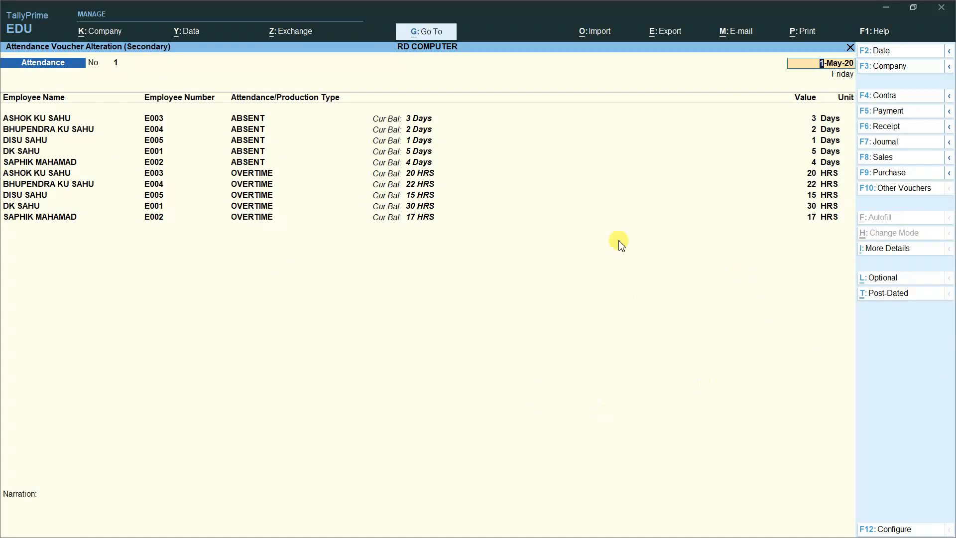
pyautogui.press('Escape')
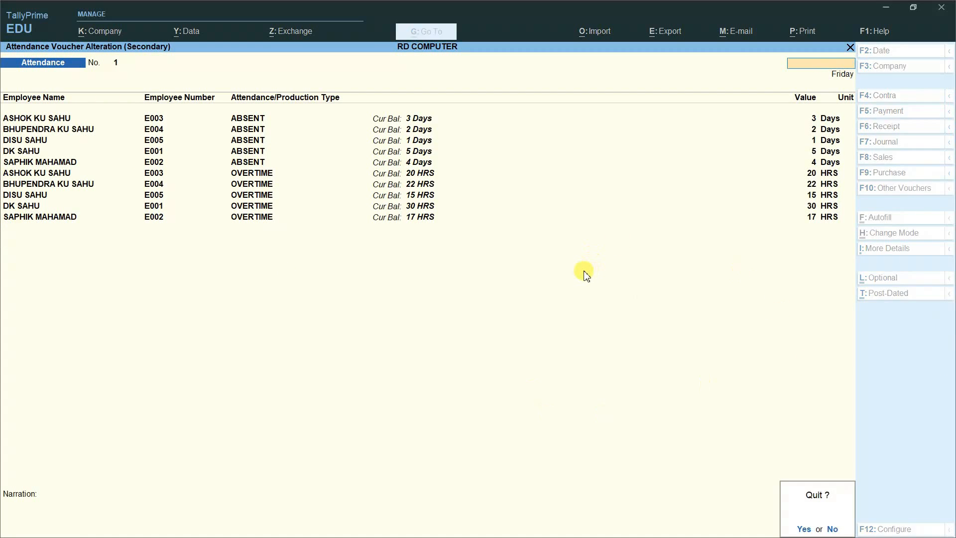
pyautogui.press('y')
pyautogui.press('Escape')
pyautogui.press('Escape')
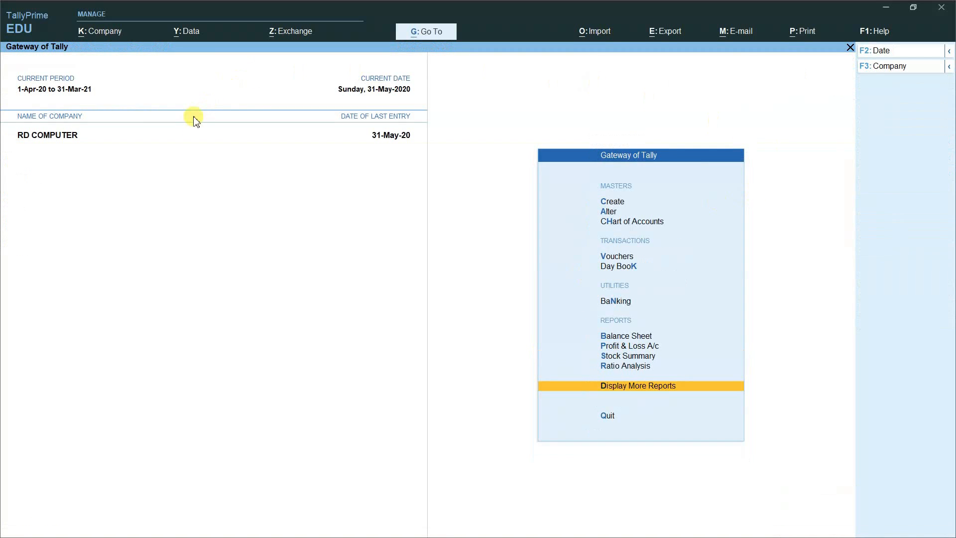